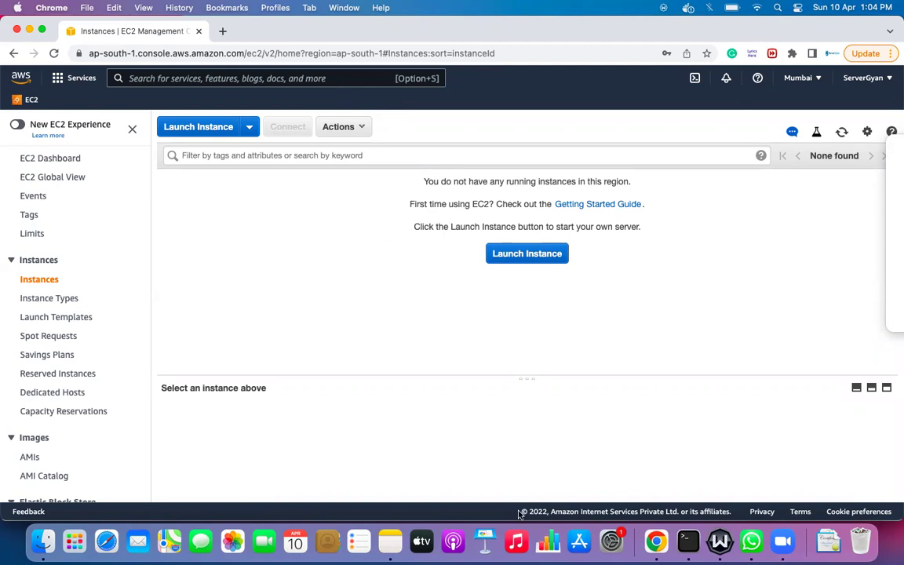
# Step: Minimise the Finder windows covering the browser and start launching a new EC2 instance
pyautogui.press('super+Tab')
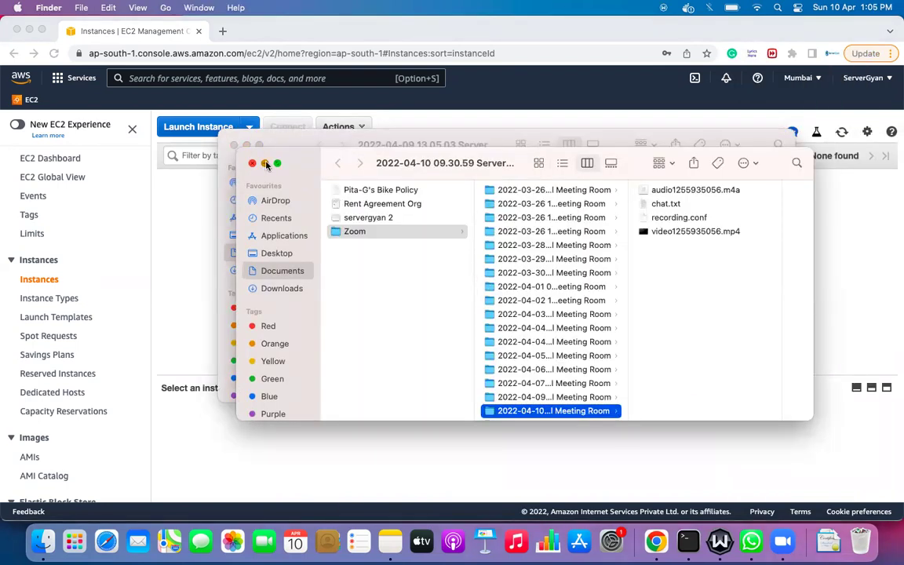
pyautogui.click(263, 163)
pyautogui.click(246, 145)
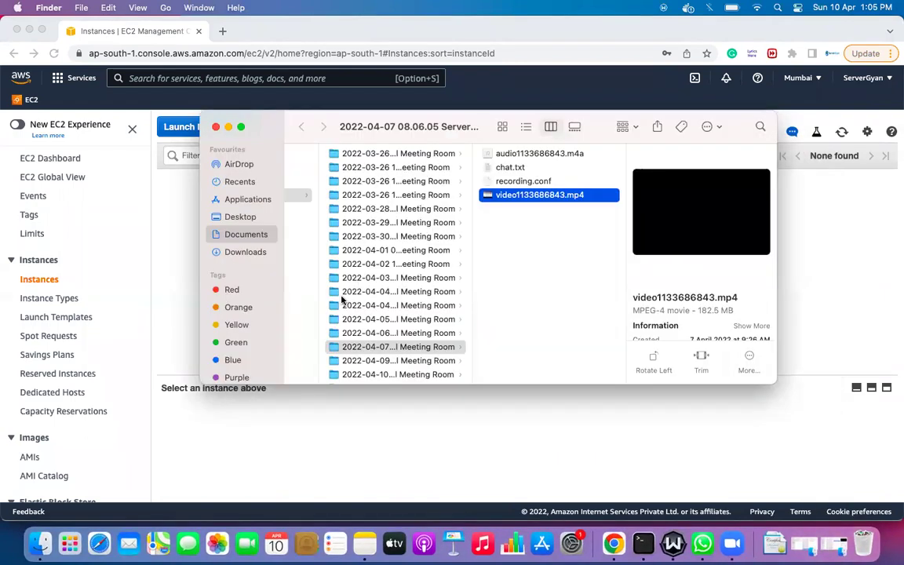
pyautogui.click(228, 128)
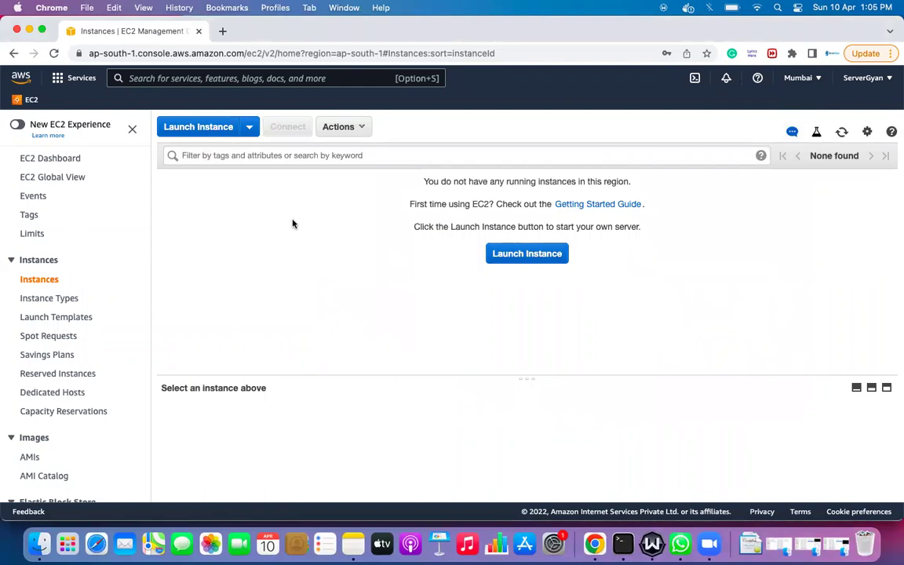
pyautogui.click(201, 128)
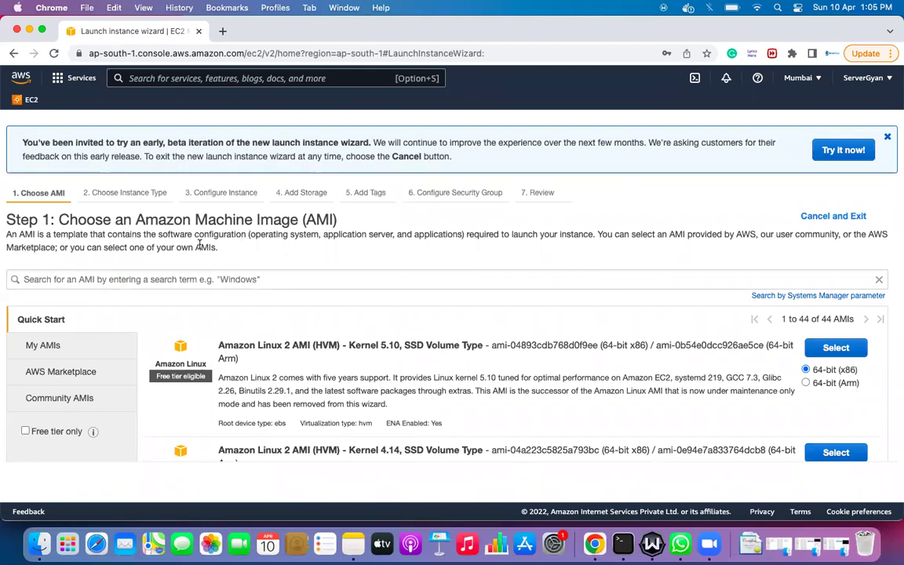
pyautogui.press('XF86AudioRaiseVolume')
# Step: Open draw.io in a new browser tab and load the existing diagram AWS Soln Arch April.drawio from the Desktop
pyautogui.click(222, 30)
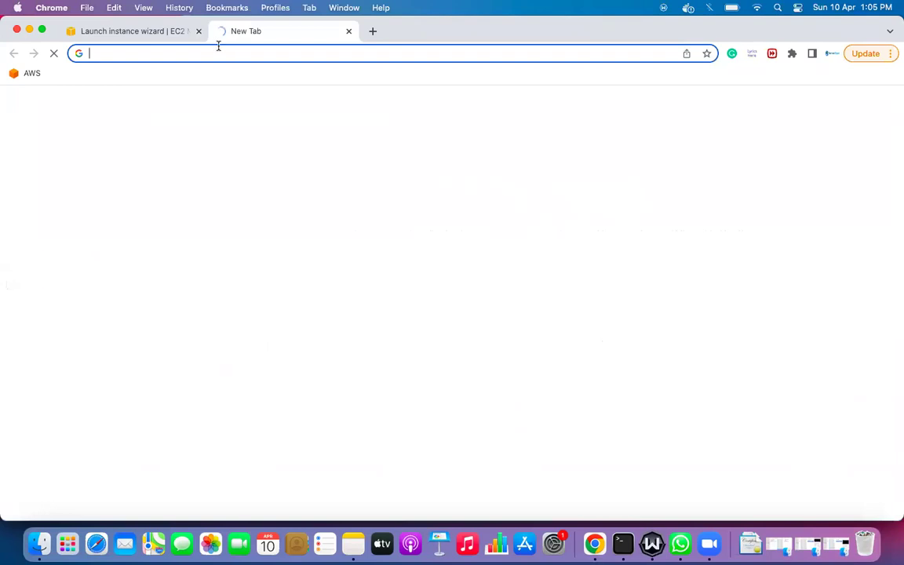
pyautogui.write('draw.io')
pyautogui.press('Return')
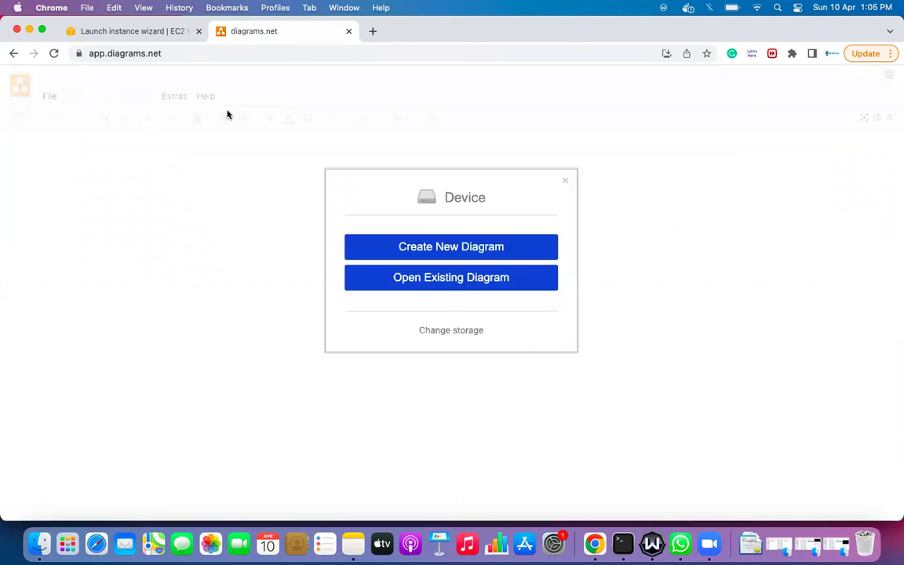
pyautogui.click(438, 280)
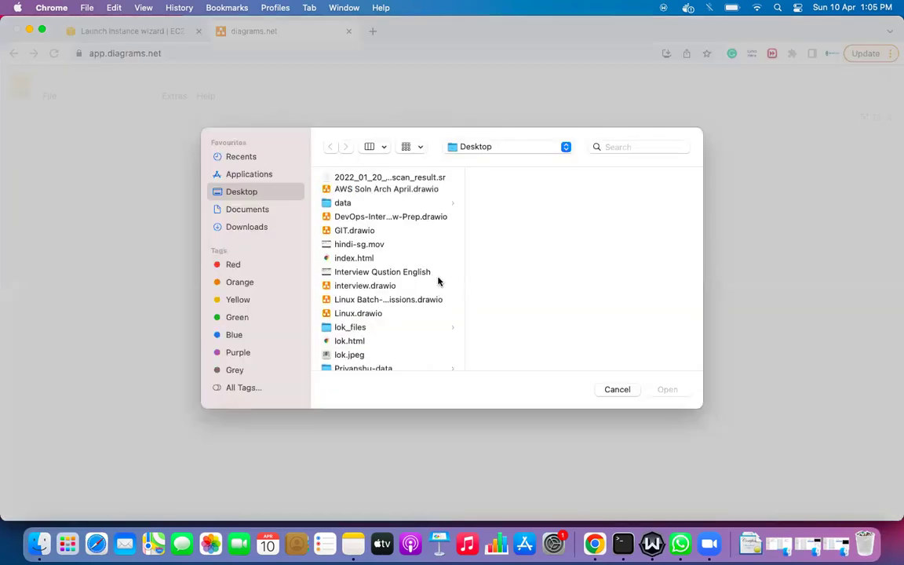
pyautogui.click(377, 191)
pyautogui.click(678, 390)
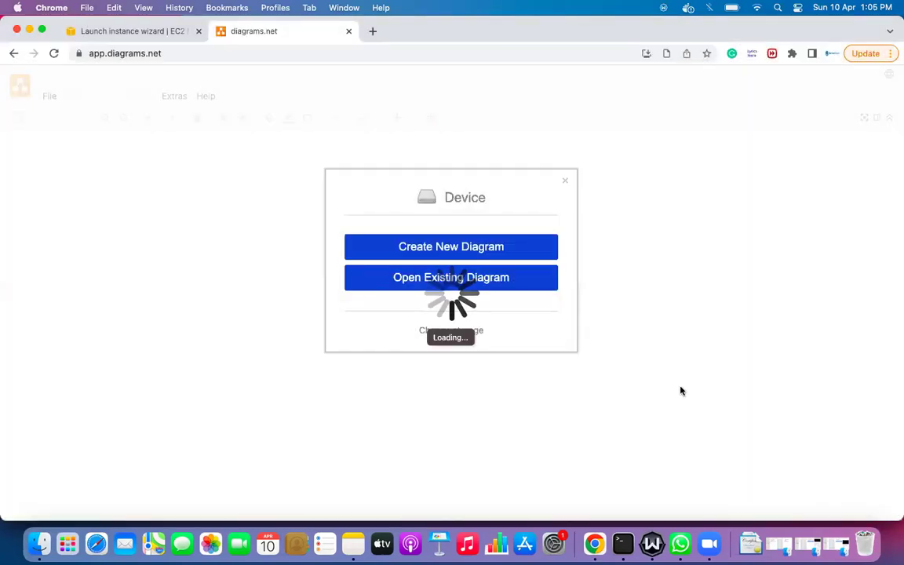
# Step: Add a fourth page to the diagram and allow the site to save changes to the file
pyautogui.click(366, 509)
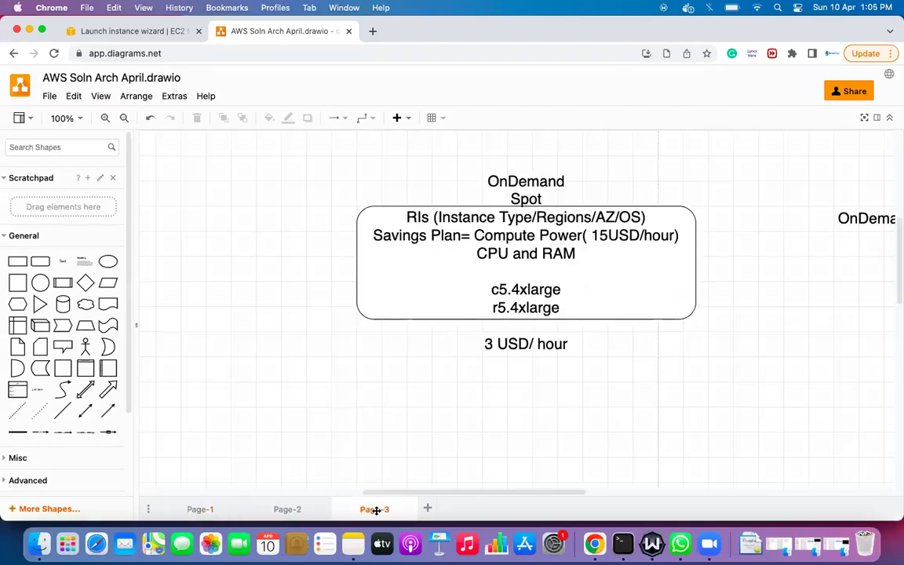
pyautogui.click(427, 508)
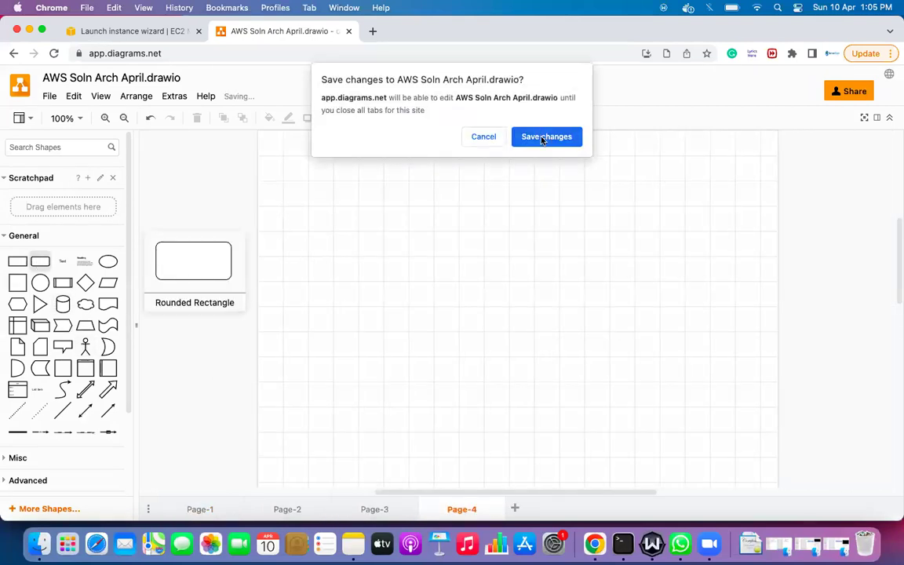
pyautogui.click(538, 136)
# Step: Draw a large rounded rectangle on Page-4 and label it "Physical Servers"
pyautogui.moveTo(40, 260); pyautogui.dragTo(240, 208)
pyautogui.moveTo(313, 248); pyautogui.dragTo(484, 320)
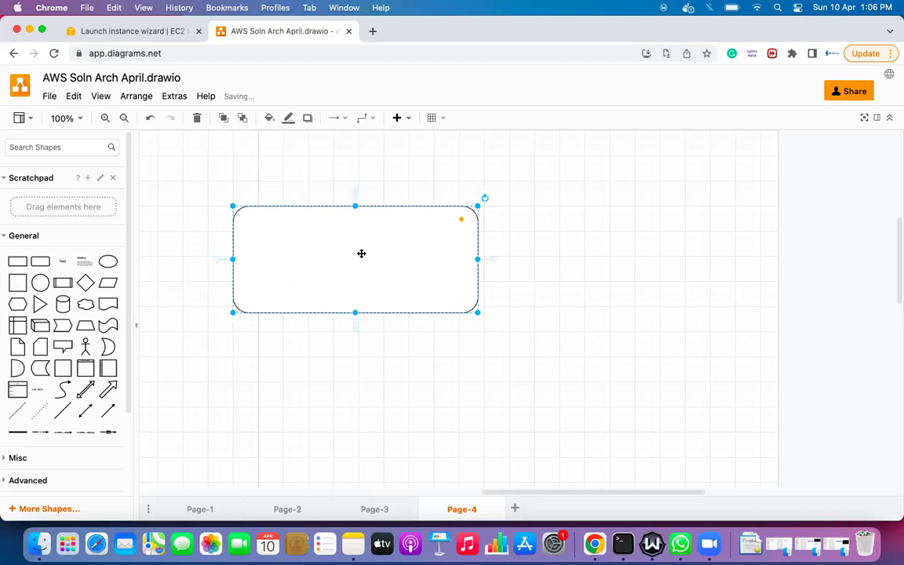
pyautogui.doubleClick(357, 254)
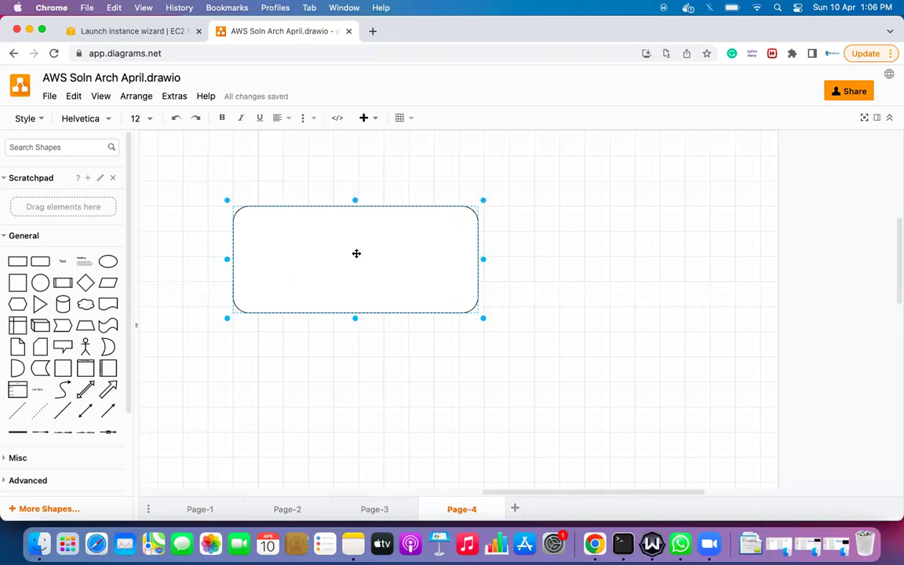
pyautogui.write('Physical Servers')
# Step: Set the font size of the "Physical Servers" label to 36
pyautogui.press('super+a')
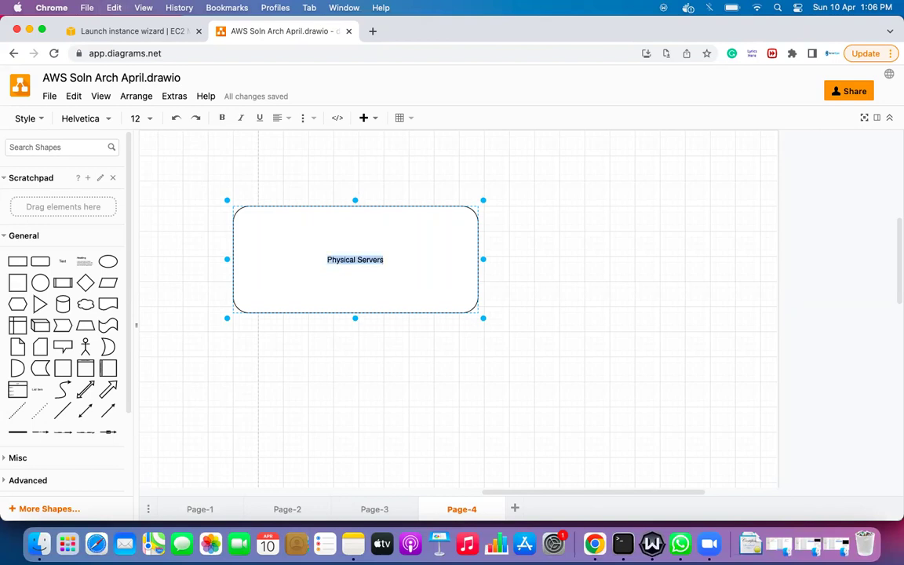
pyautogui.click(149, 119)
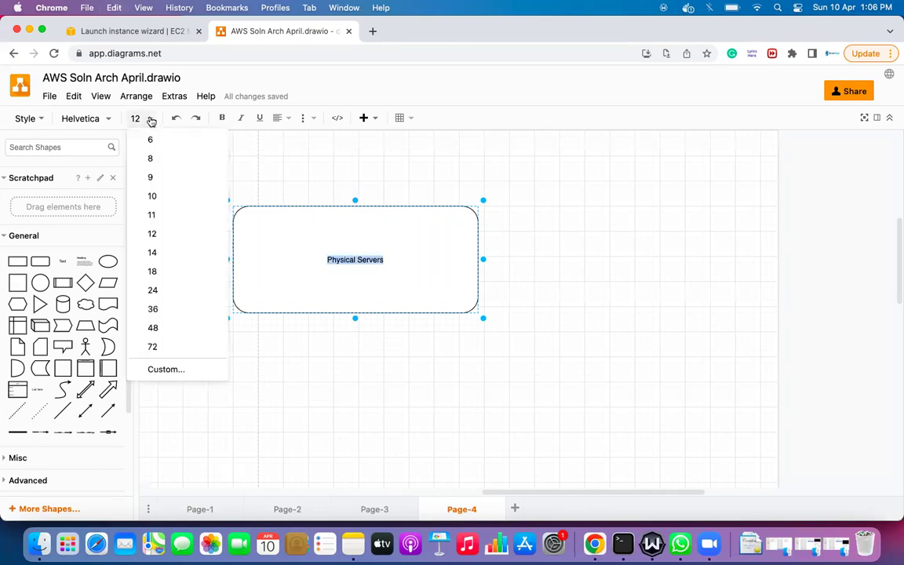
pyautogui.click(153, 308)
pyautogui.click(339, 318)
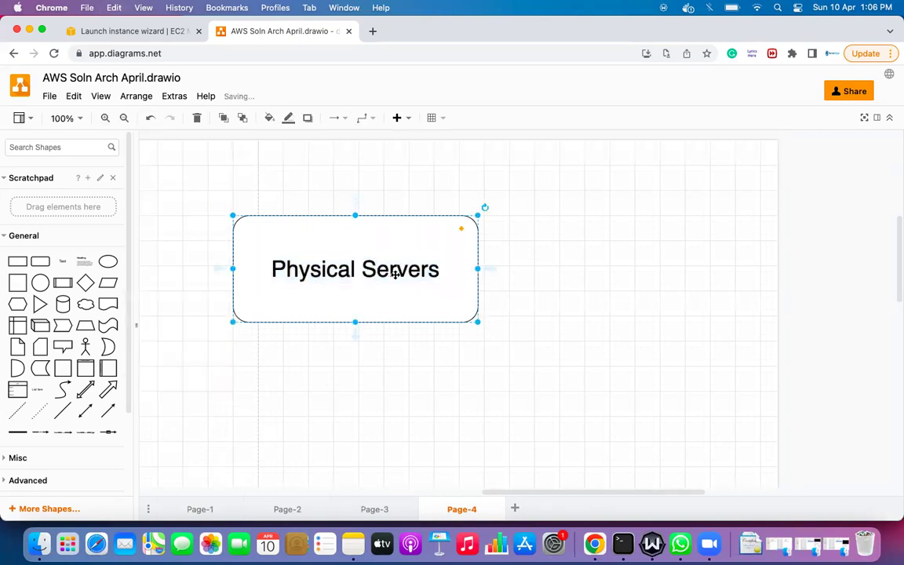
# Step: Add a second line reading "Virtualization" below "Physical Servers" in the rounded rectangle
pyautogui.doubleClick(395, 272)
pyautogui.press('Right')
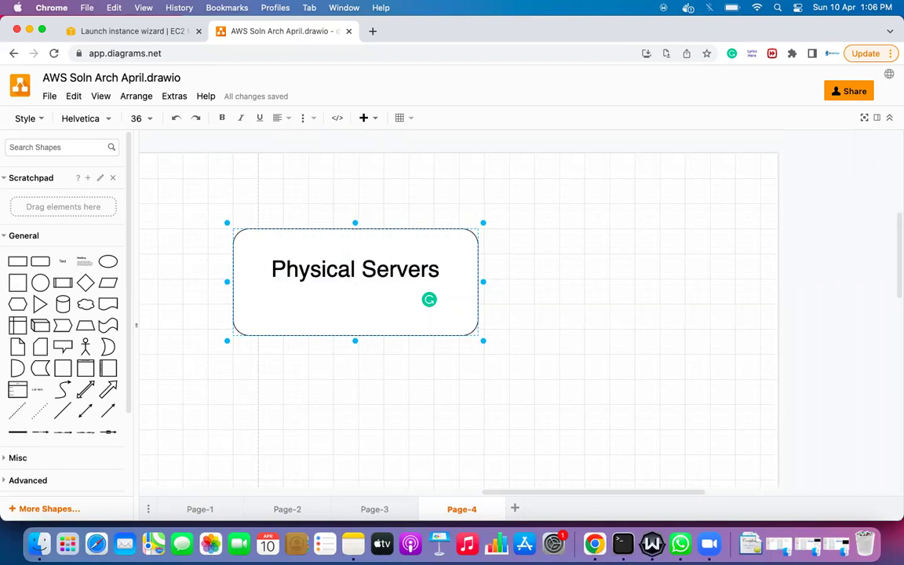
pyautogui.write('Virtual')
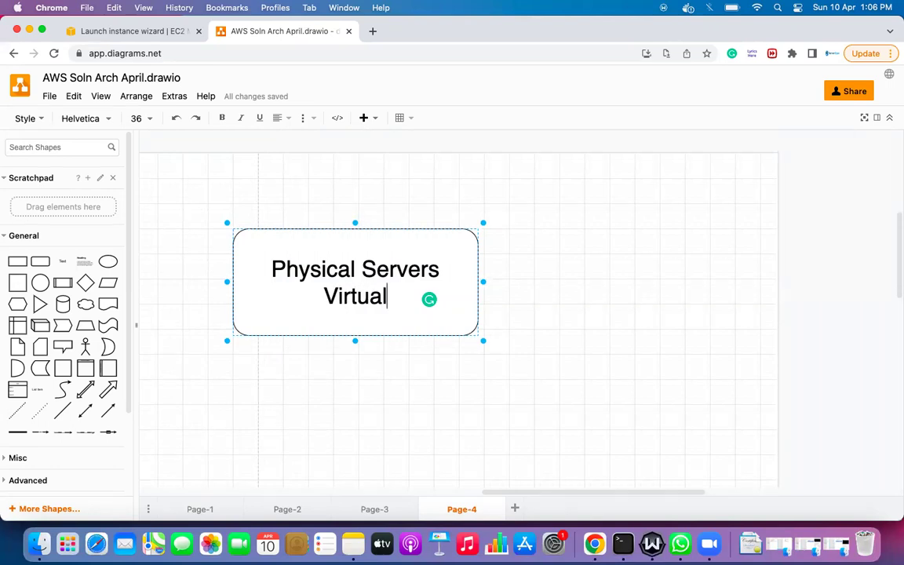
pyautogui.write('ization (')
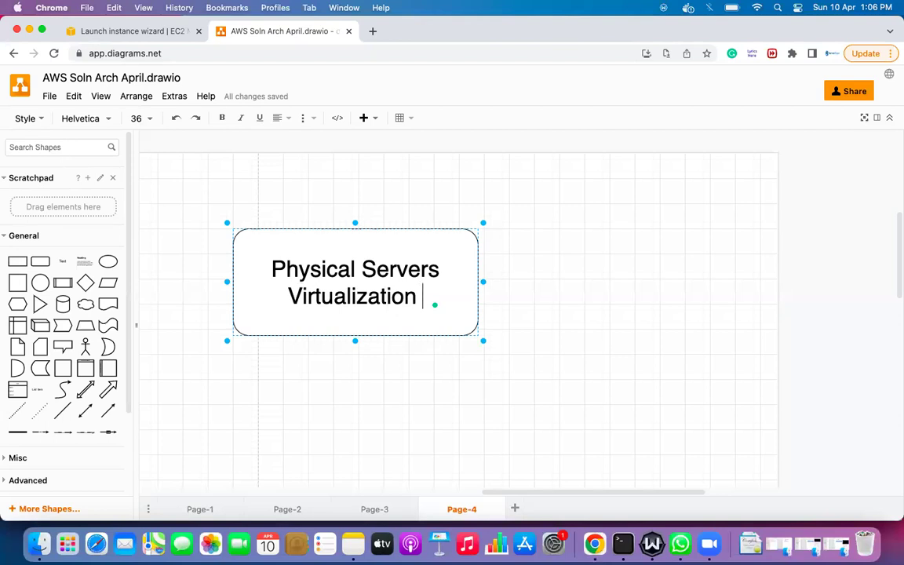
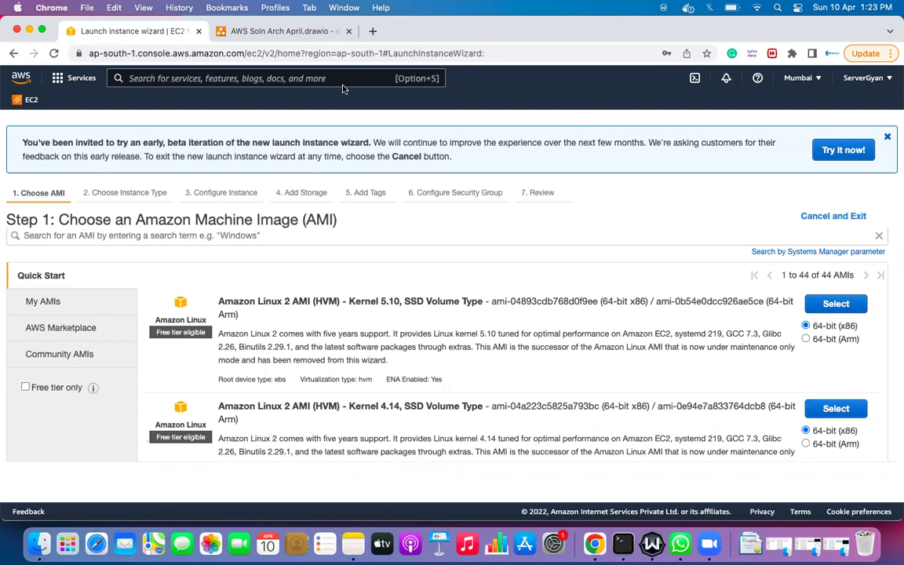
# Step: Choose the 64-bit (x86) Amazon Linux 2 AMI with Kernel 5.10 and continue with t2.micro to the instance details
pyautogui.scroll(-2, 400, 317)
pyautogui.scroll(1, 401, 317)
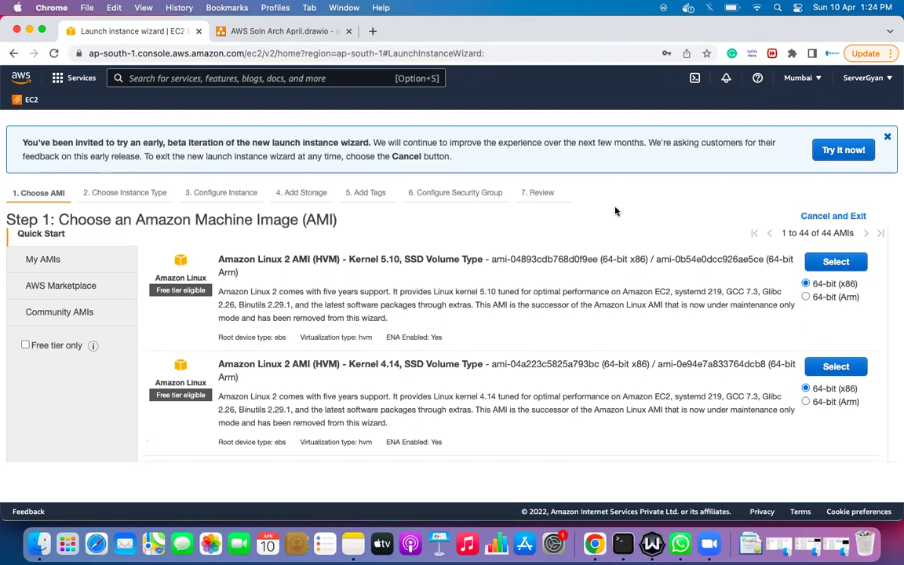
pyautogui.click(834, 261)
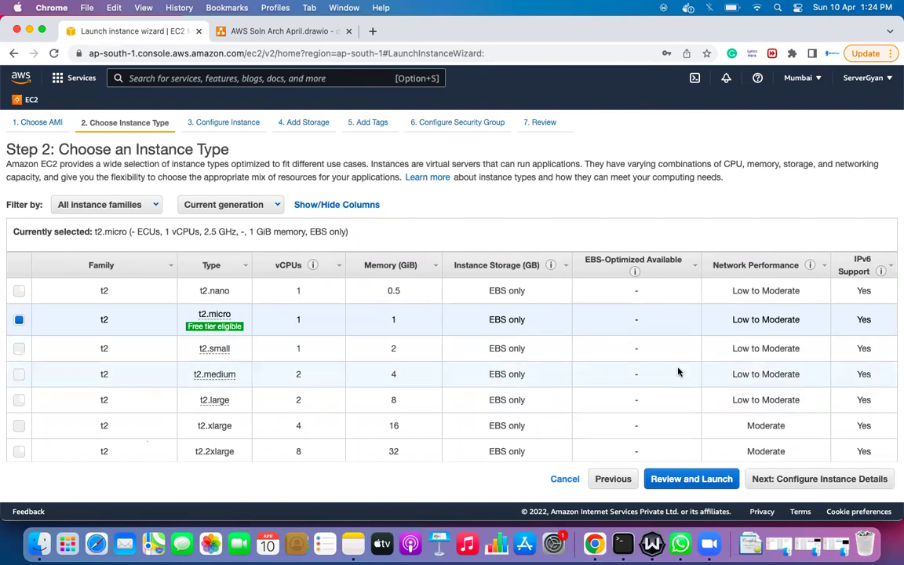
pyautogui.scroll(-1, 678, 372)
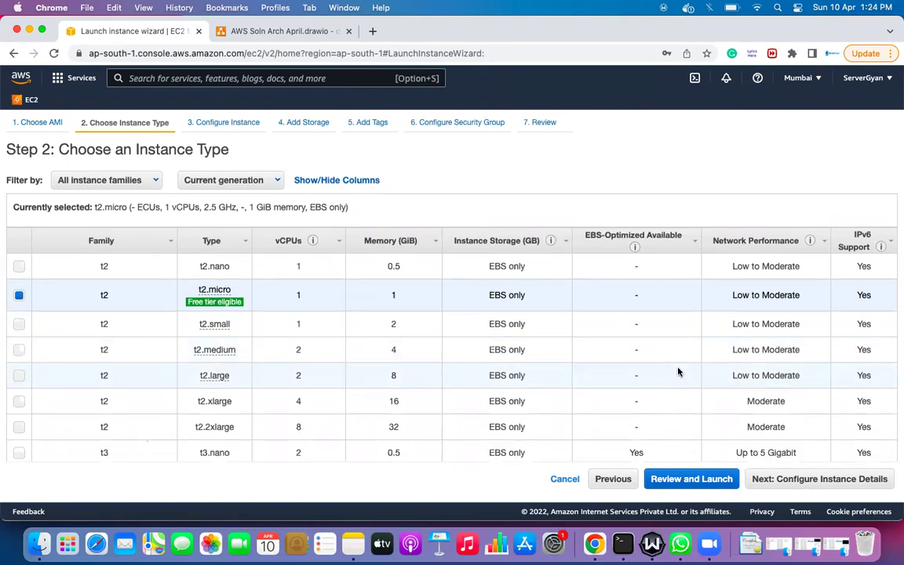
pyautogui.click(856, 483)
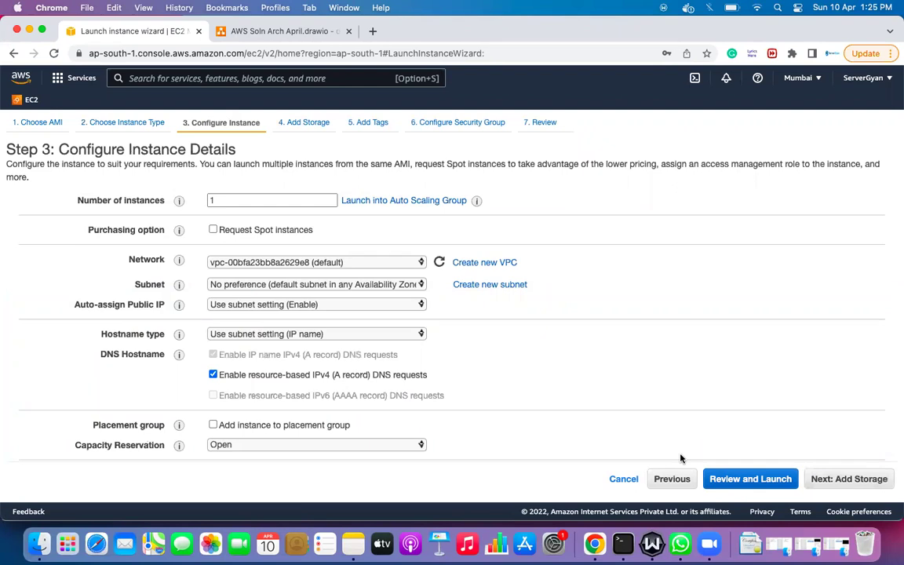
# Step: Go back to the AMI selection and limit the list to free tier images only
pyautogui.click(674, 479)
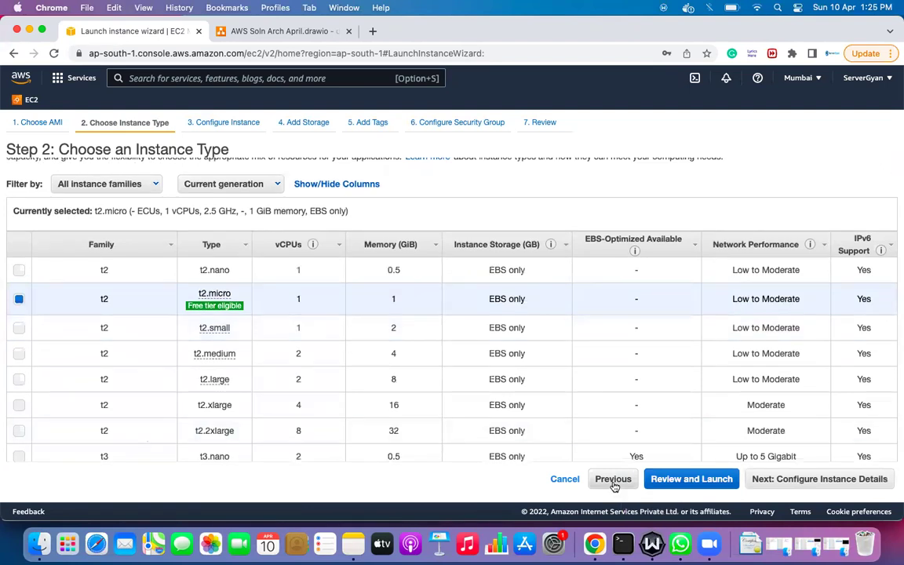
pyautogui.click(614, 485)
pyautogui.scroll(-3, 601, 437)
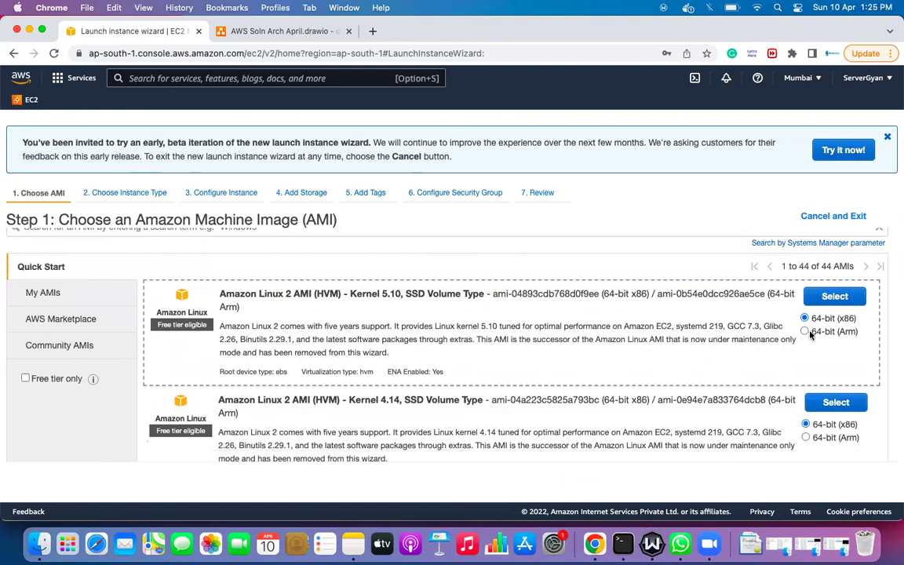
pyautogui.click(25, 378)
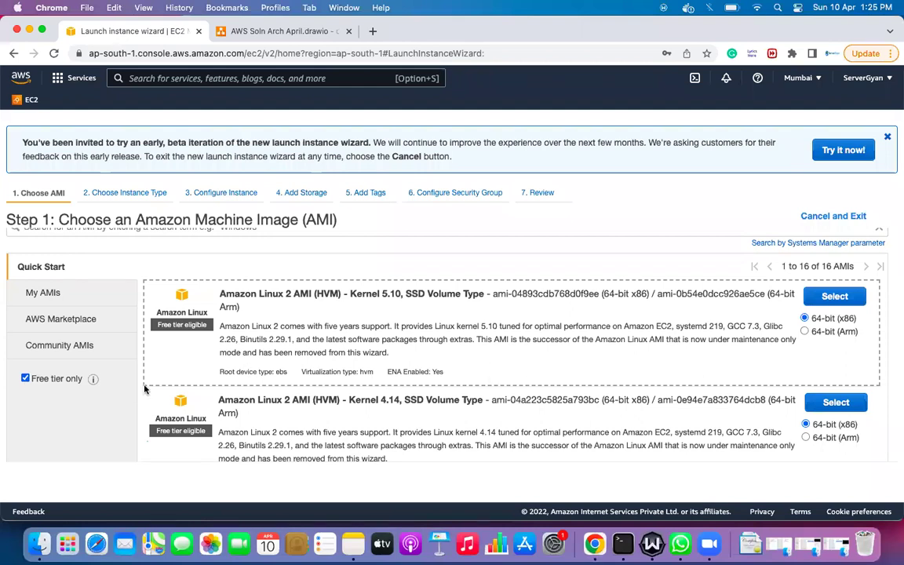
pyautogui.scroll(-3, 138, 392)
pyautogui.scroll(5, 137, 391)
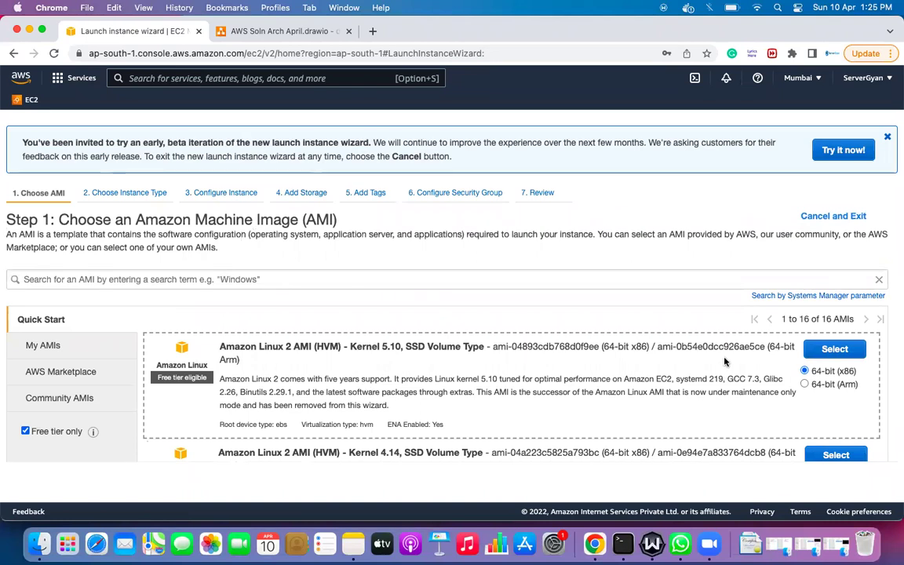
# Step: Select the 64-bit (x86) Amazon Linux 2 Kernel 5.10 AMI and look through its available instance types
pyautogui.click(834, 348)
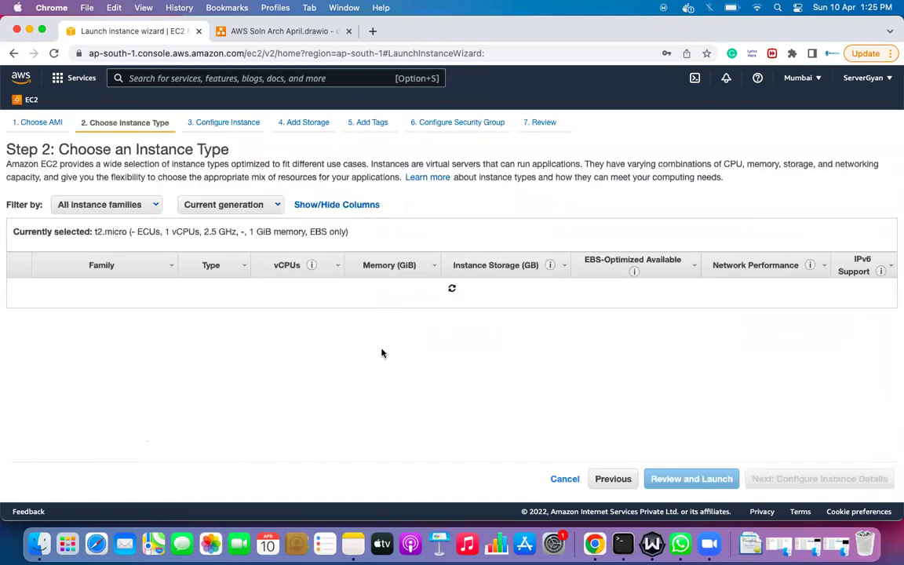
pyautogui.scroll(-8, 343, 379)
pyautogui.scroll(-20, 341, 380)
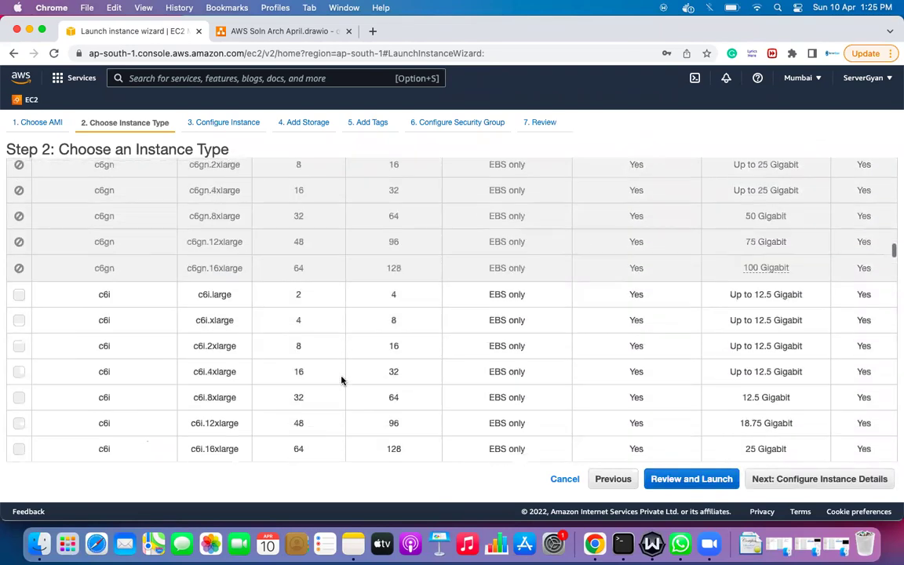
pyautogui.scroll(-20, 342, 379)
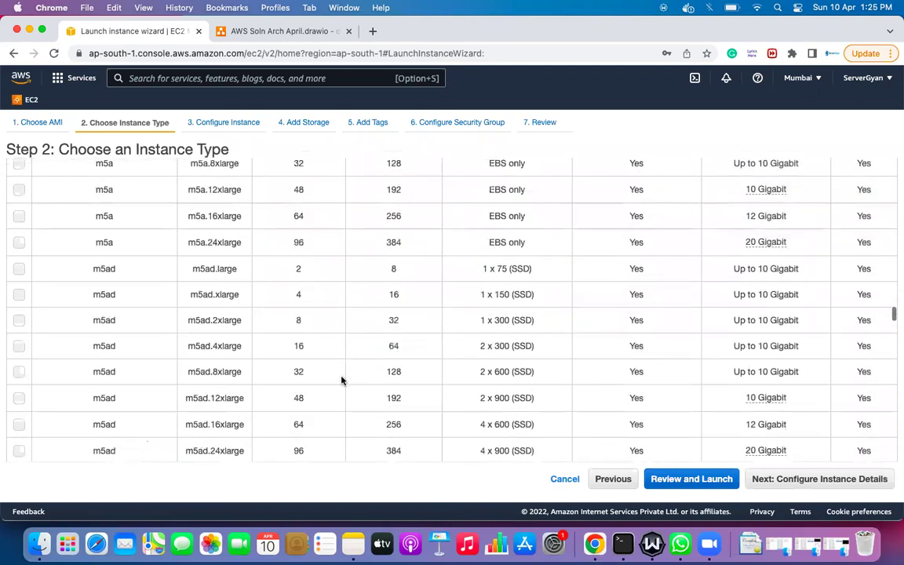
pyautogui.scroll(20, 341, 379)
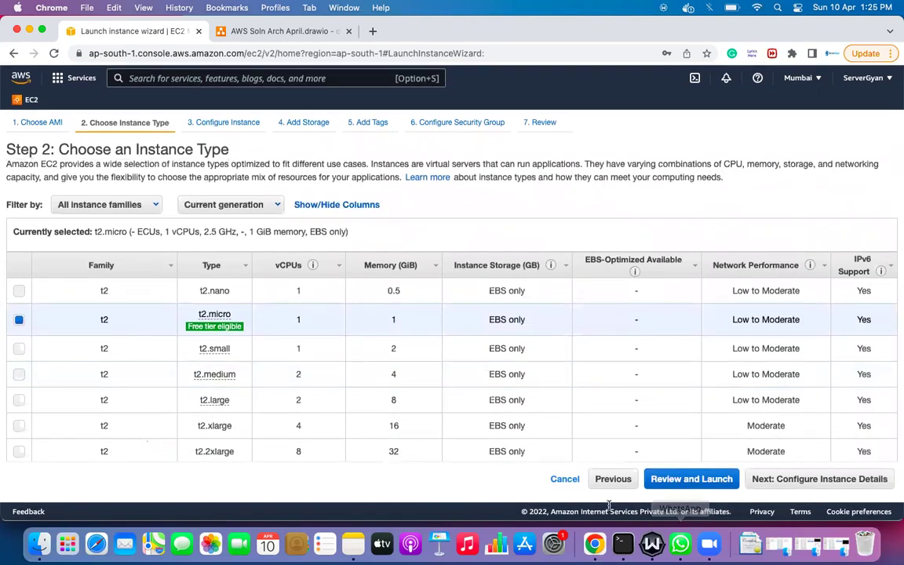
# Step: Return to the AMI selection, switch the Amazon Linux 2 Kernel 5.10 image to 64-bit (Arm), and confirm continuing with it to the instance types
pyautogui.click(612, 478)
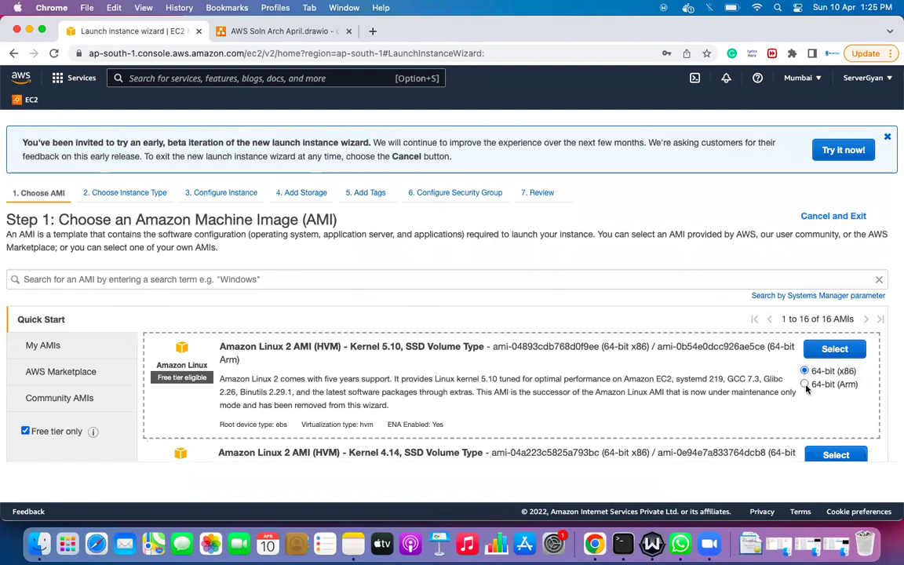
pyautogui.click(834, 348)
pyautogui.click(249, 312)
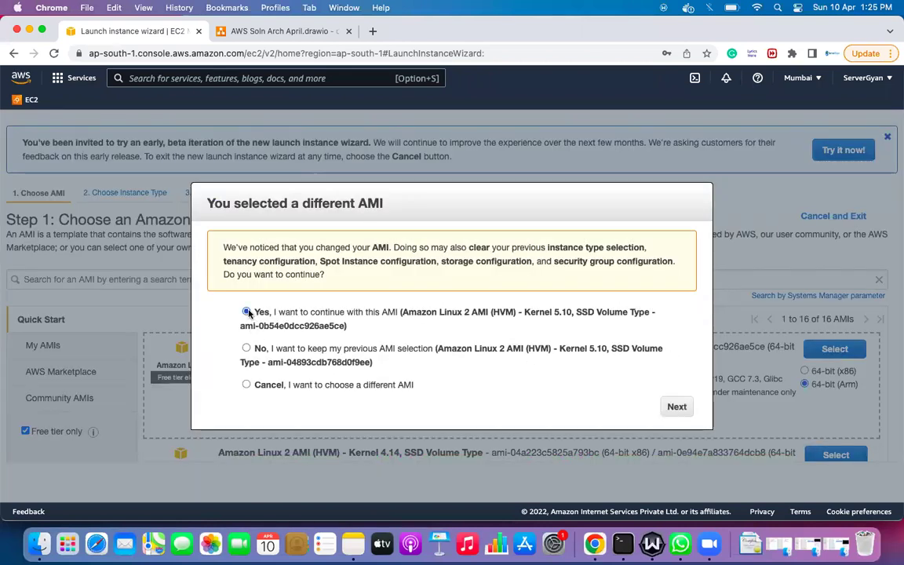
pyautogui.click(678, 406)
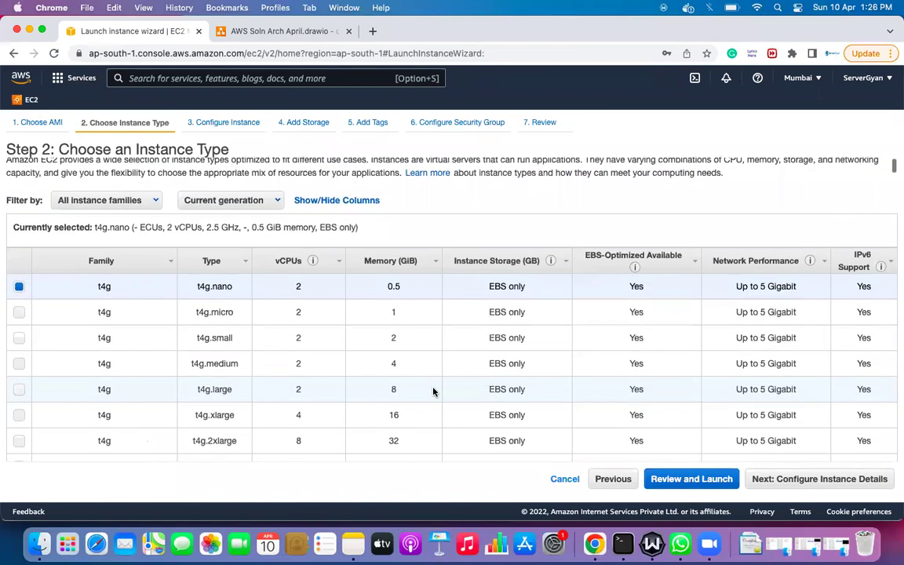
pyautogui.scroll(-2, 433, 392)
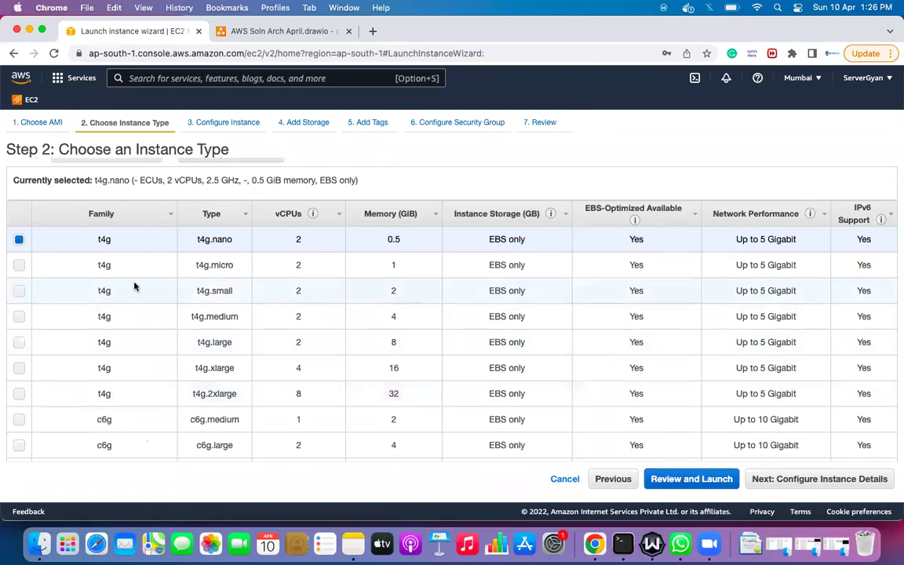
# Step: Select the t4g.micro instance type and return to the AMI selection, confirming to continue with t4g.micro
pyautogui.click(19, 269)
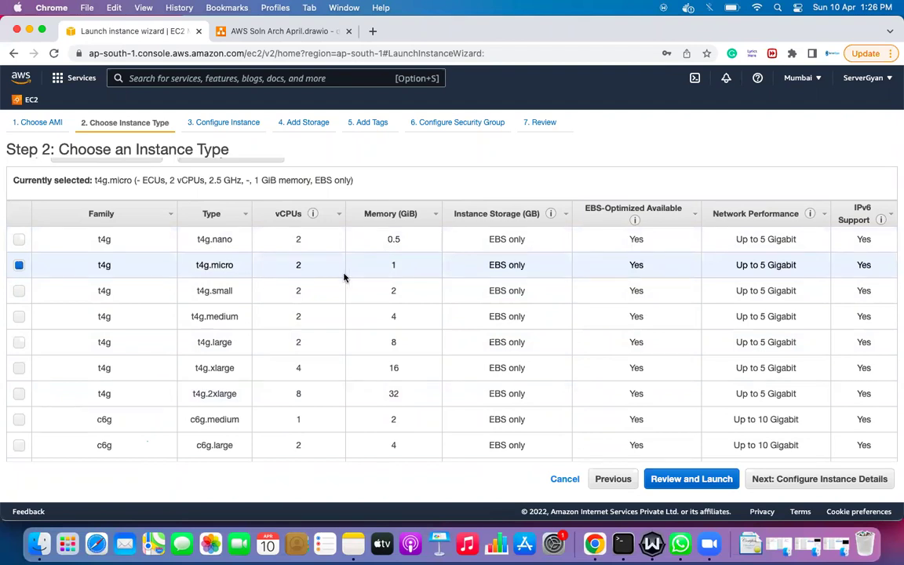
pyautogui.scroll(-15, 343, 276)
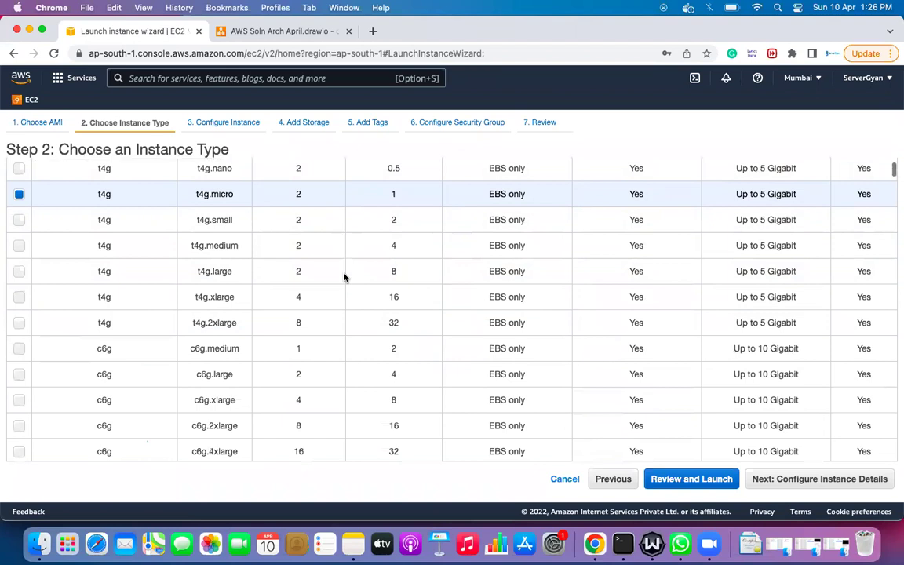
pyautogui.scroll(20, 343, 277)
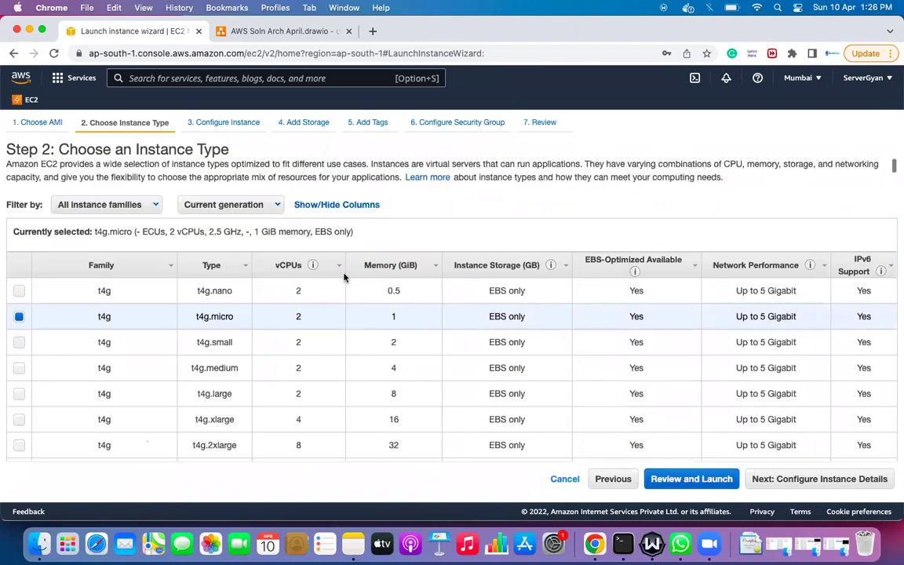
pyautogui.click(613, 480)
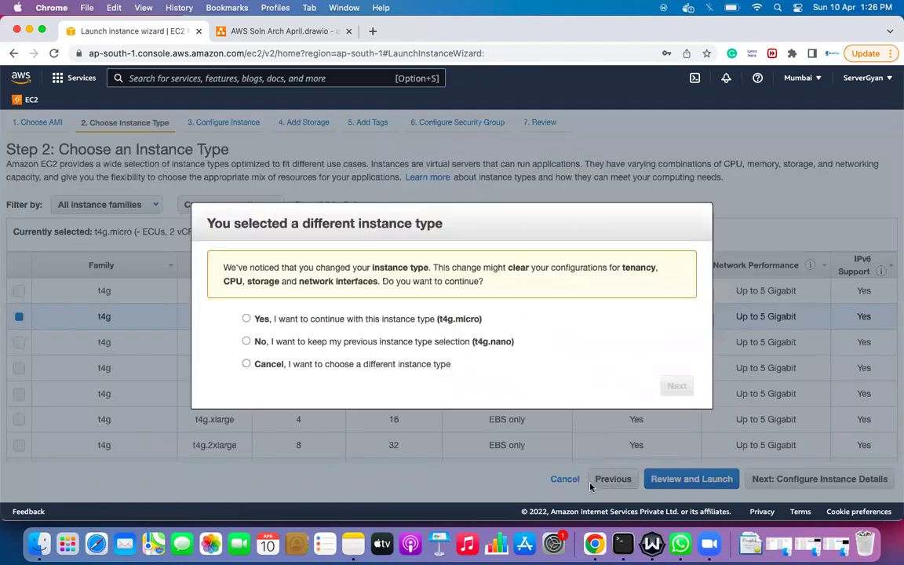
pyautogui.click(247, 365)
pyautogui.click(246, 318)
pyautogui.click(678, 386)
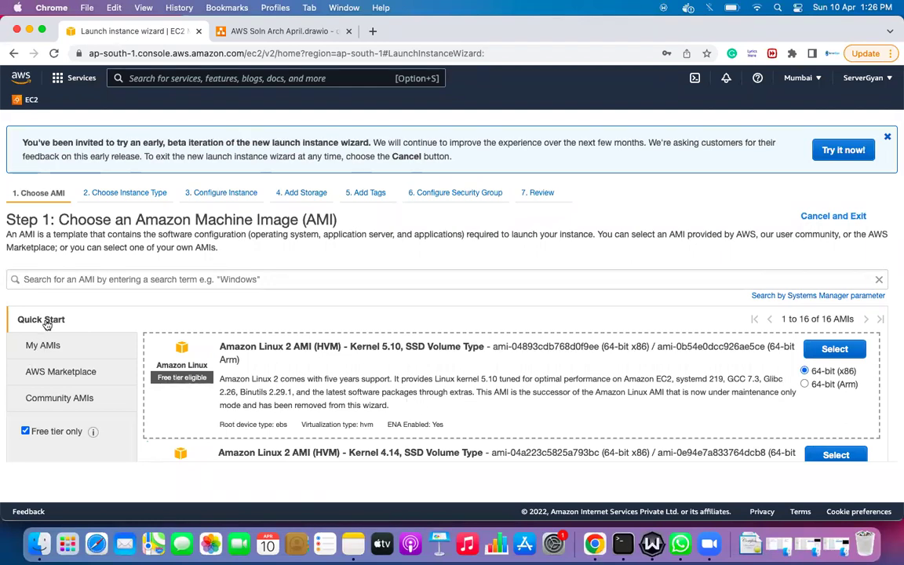
# Step: Remove the free tier only restriction from the Quick Start AMI list
pyautogui.click(26, 431)
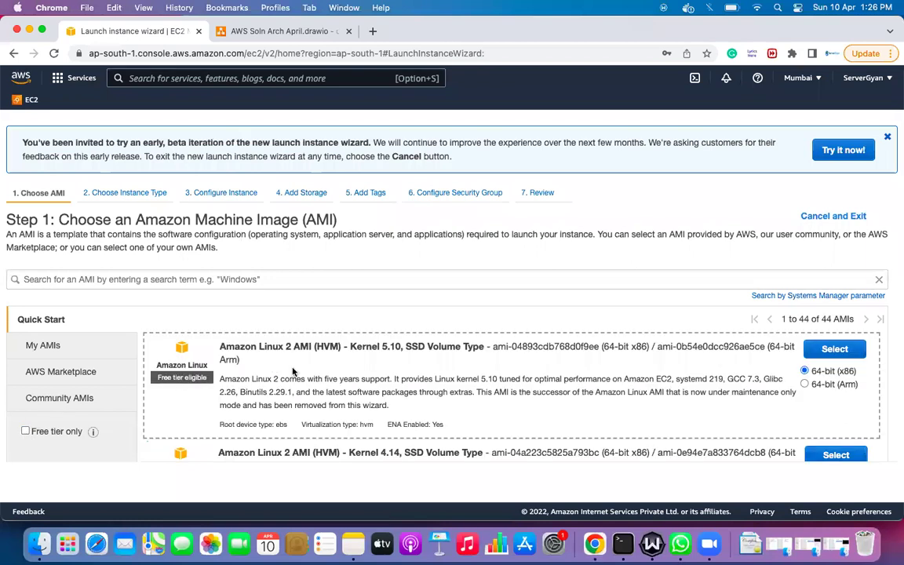
pyautogui.scroll(-4, 293, 371)
pyautogui.scroll(2, 267, 330)
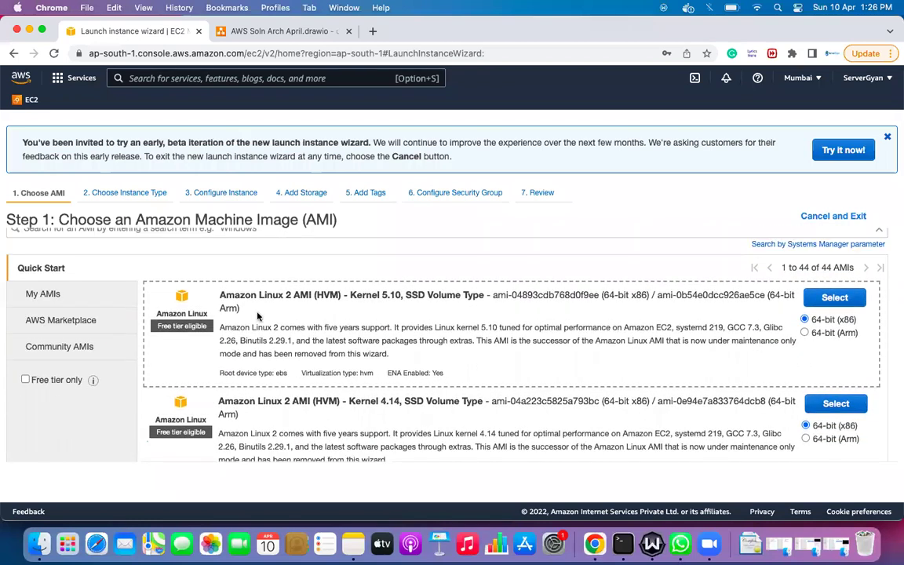
# Step: Highlight the parts of the Kernel 5.10 image's title in turn: Amazon Linux 2 AMI, HVM, Kernel 5.10 and SSD Volume Type
pyautogui.moveTo(219, 295); pyautogui.dragTo(312, 295)
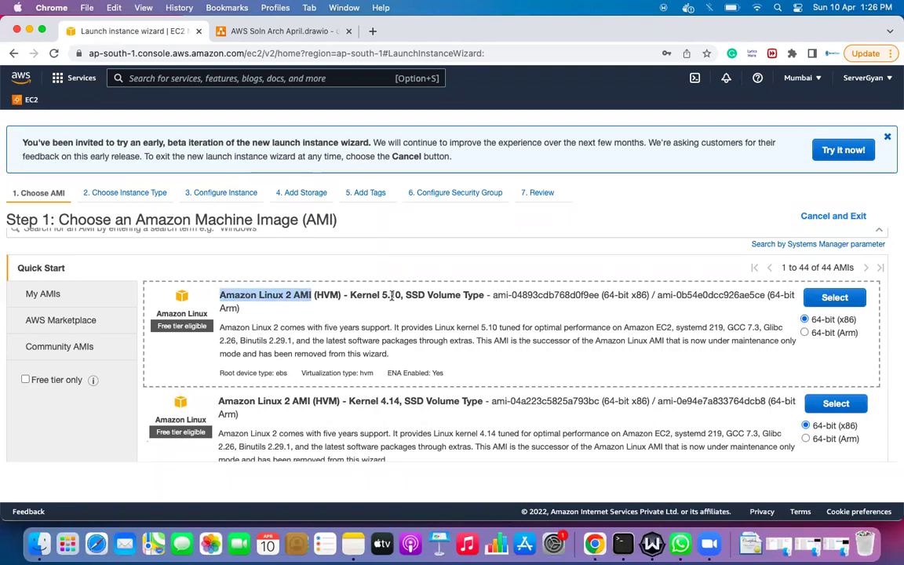
pyautogui.click(391, 295)
pyautogui.moveTo(221, 296); pyautogui.dragTo(311, 293)
pyautogui.click(317, 296)
pyautogui.doubleClick(324, 293)
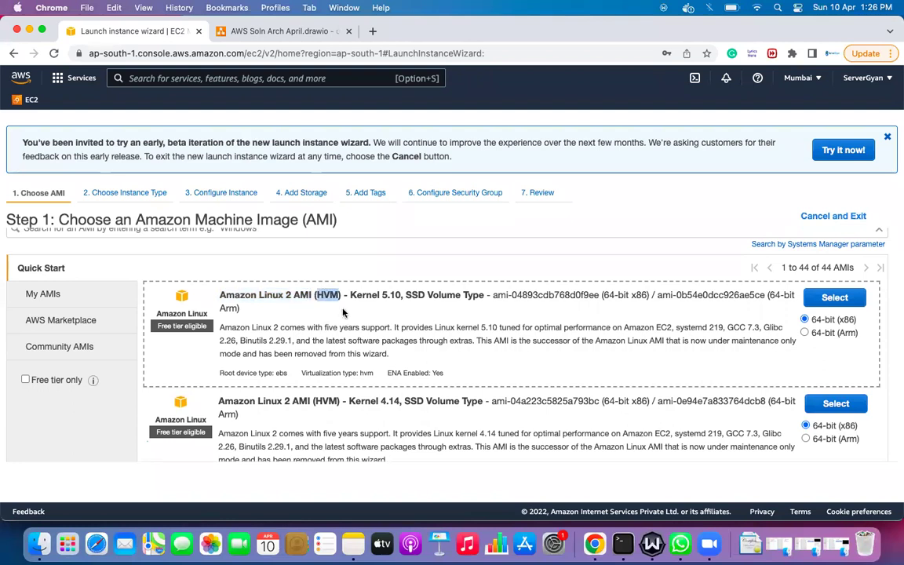
pyautogui.moveTo(350, 295); pyautogui.dragTo(401, 295)
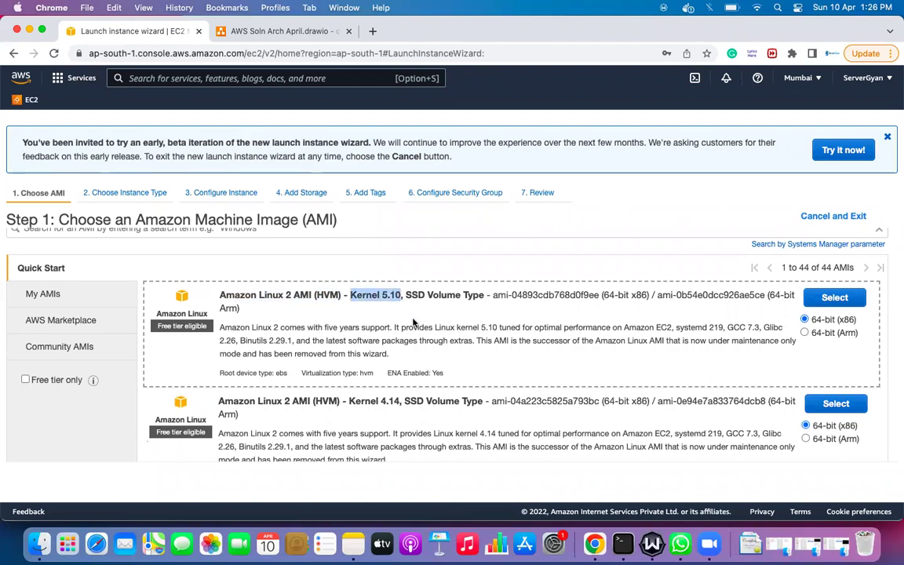
pyautogui.click(415, 310)
pyautogui.moveTo(406, 295); pyautogui.dragTo(483, 294)
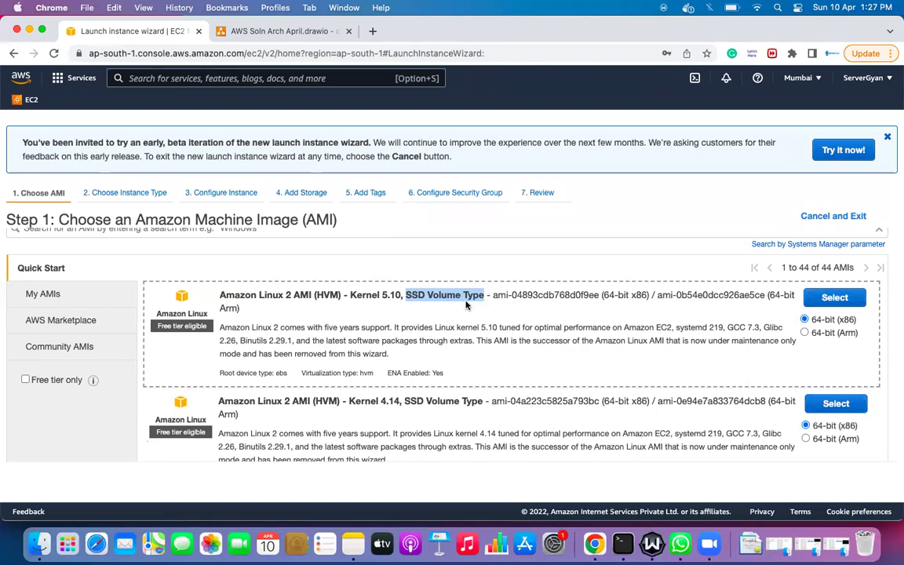
# Step: Show the community AMIs filtered to the Instance store root device type and highlight the root device type of one listed image
pyautogui.click(58, 348)
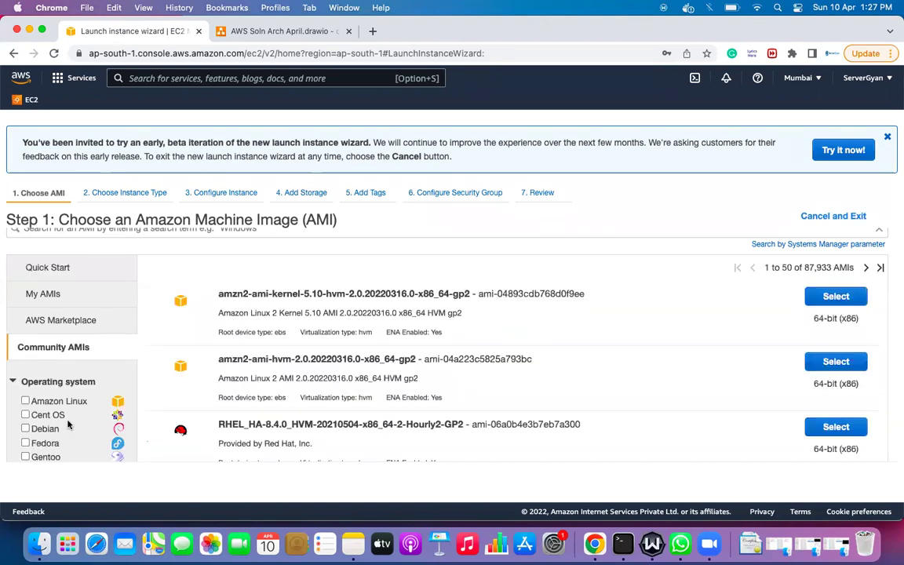
pyautogui.scroll(-8, 68, 424)
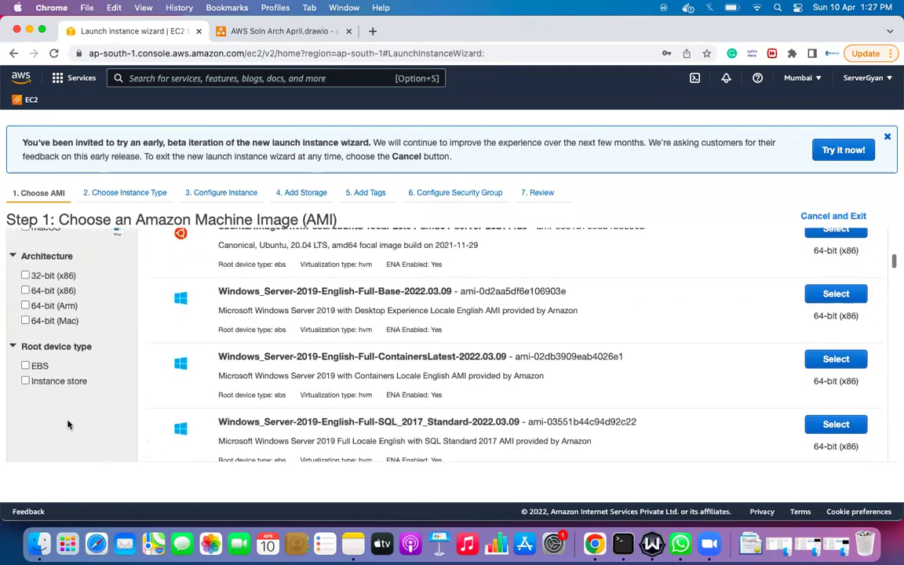
pyautogui.scroll(1, 45, 319)
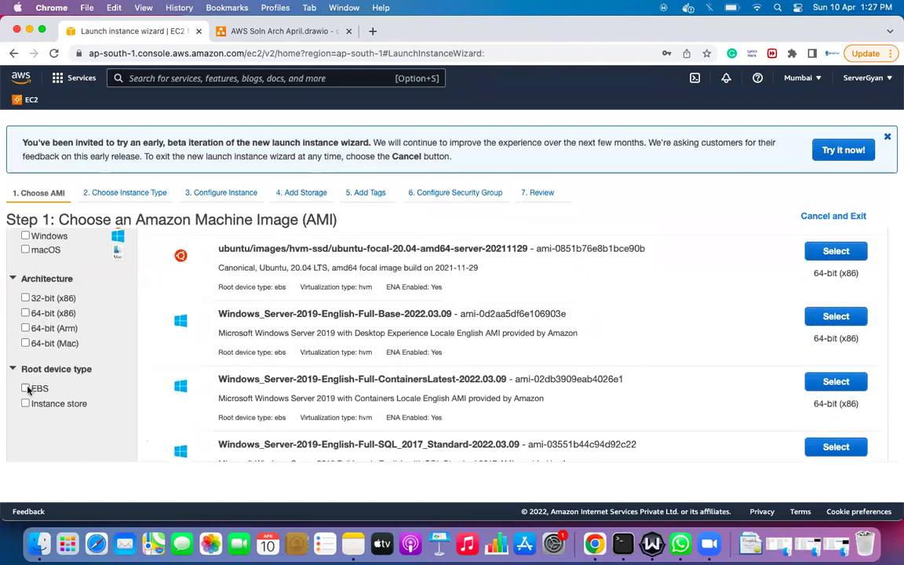
pyautogui.click(26, 403)
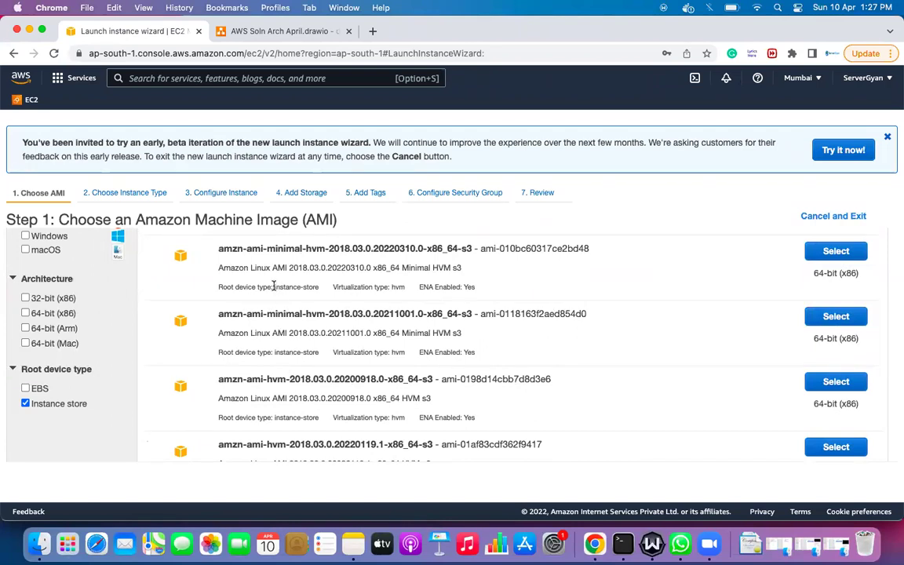
pyautogui.moveTo(275, 287); pyautogui.dragTo(320, 288)
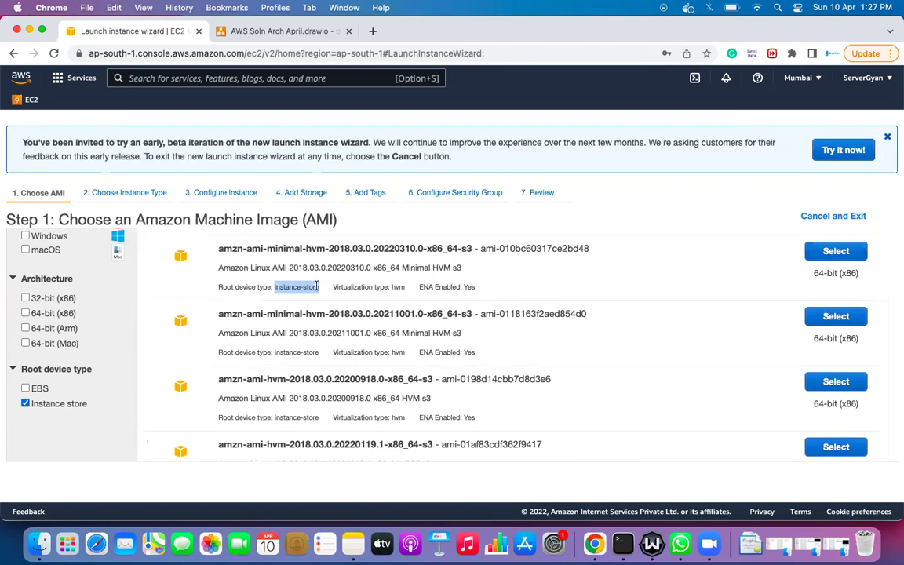
# Step: Look through the community AMIs backed by instance store and highlight the root device type of the amzn-ami-minimal-hvm-2018.03.0.20220310.0 image
pyautogui.scroll(-5, 350, 296)
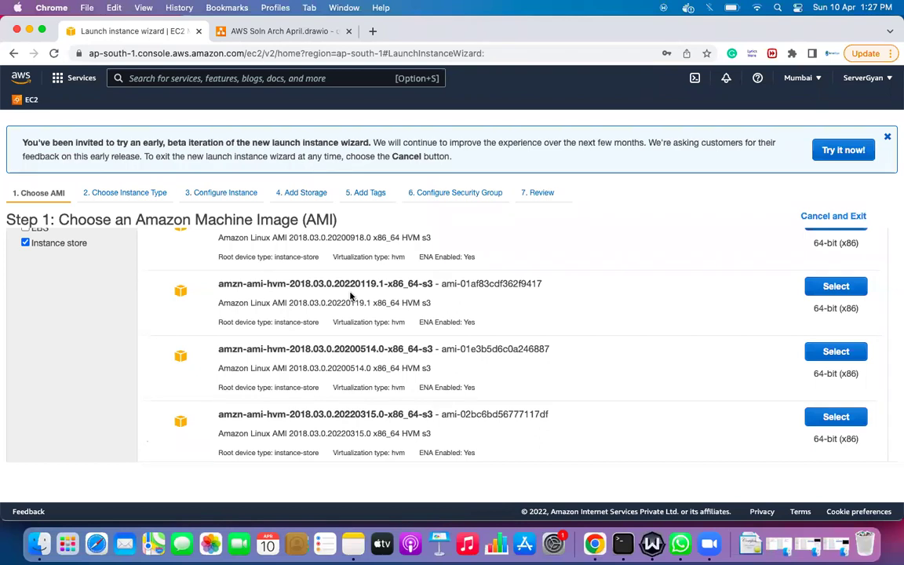
pyautogui.scroll(-10, 350, 295)
pyautogui.scroll(-4, 351, 295)
pyautogui.scroll(-12, 351, 292)
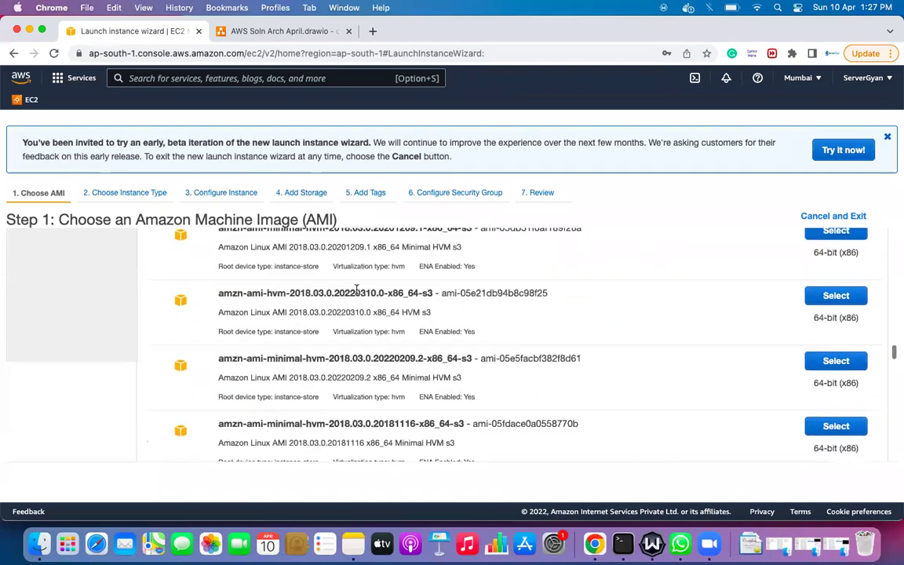
pyautogui.scroll(-6, 356, 290)
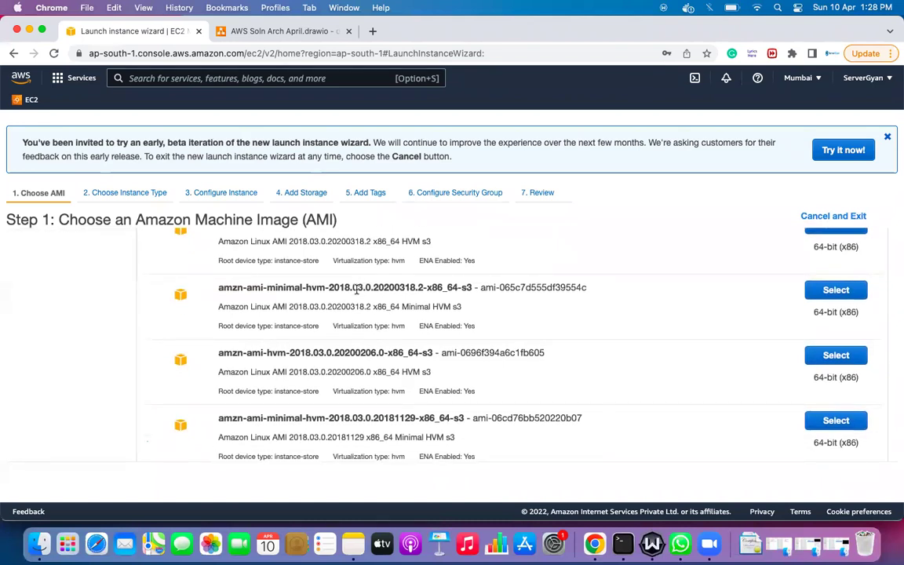
pyautogui.scroll(-8, 356, 290)
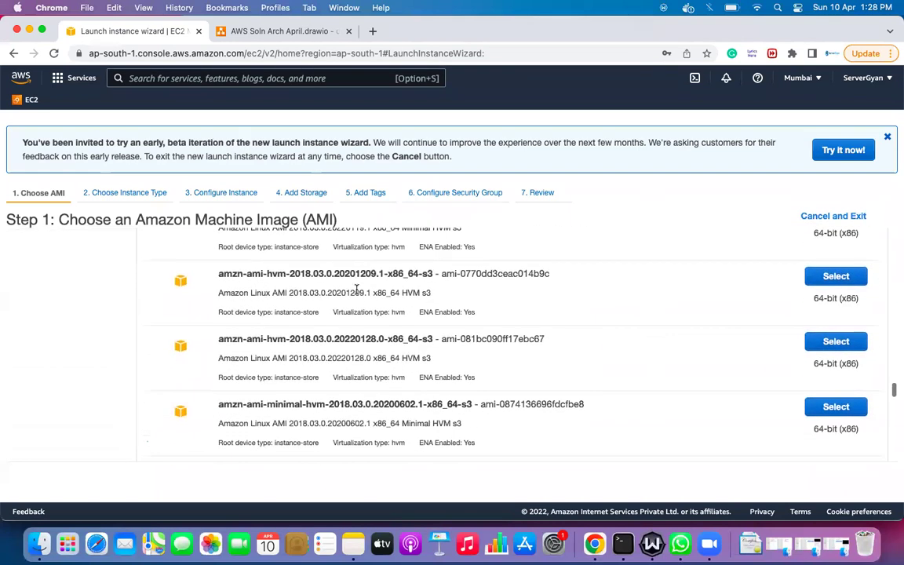
pyautogui.scroll(-6, 356, 289)
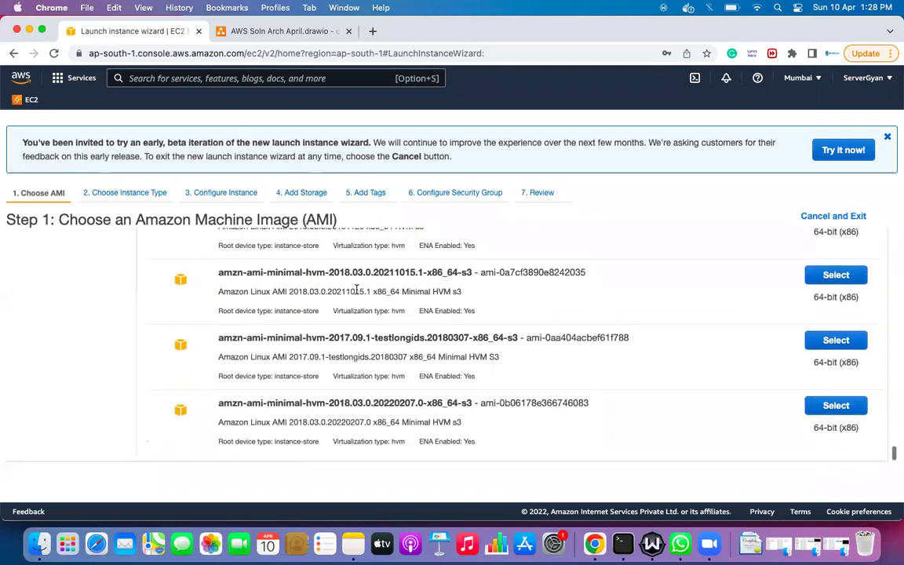
pyautogui.scroll(10, 356, 289)
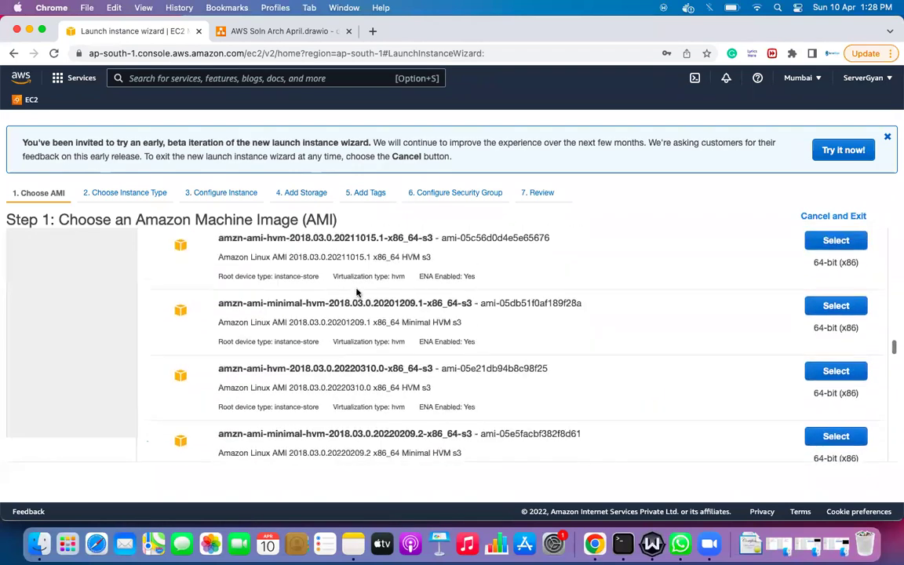
pyautogui.scroll(10, 356, 290)
pyautogui.scroll(-8, 357, 289)
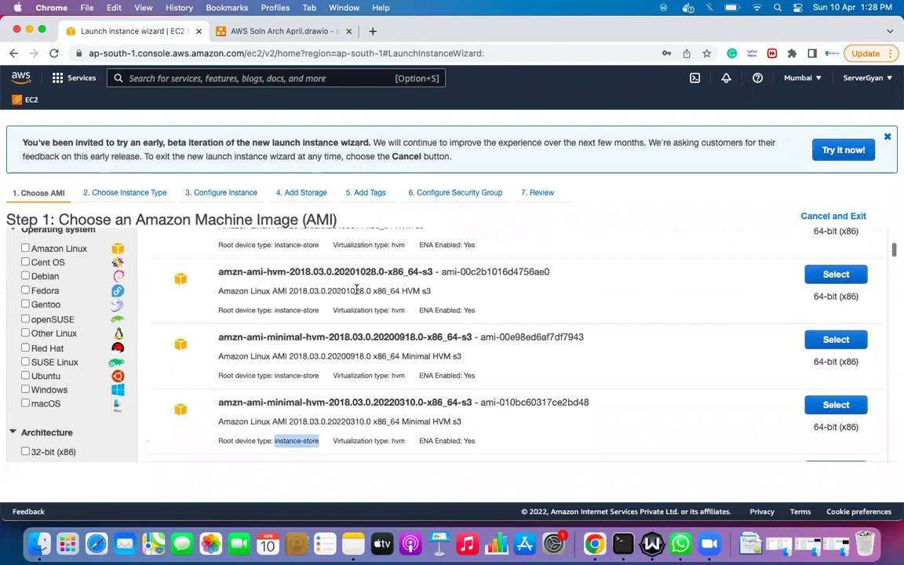
pyautogui.scroll(1, 356, 289)
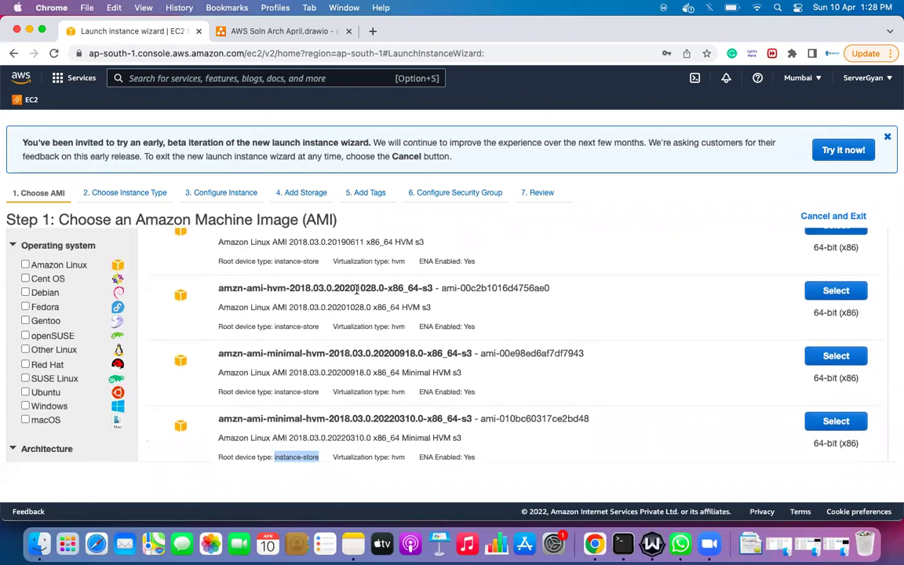
pyautogui.scroll(2, 356, 290)
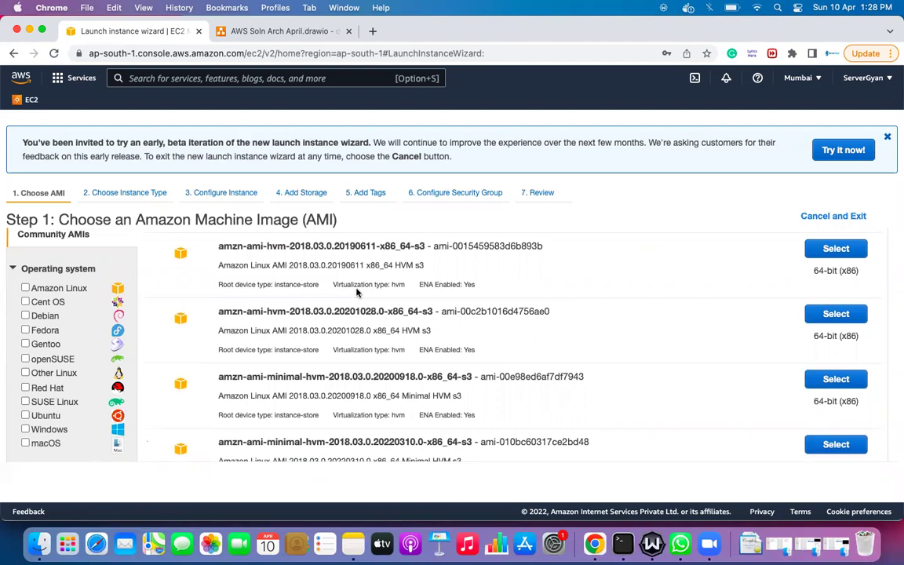
pyautogui.scroll(-4, 356, 292)
pyautogui.moveTo(275, 328); pyautogui.dragTo(319, 327)
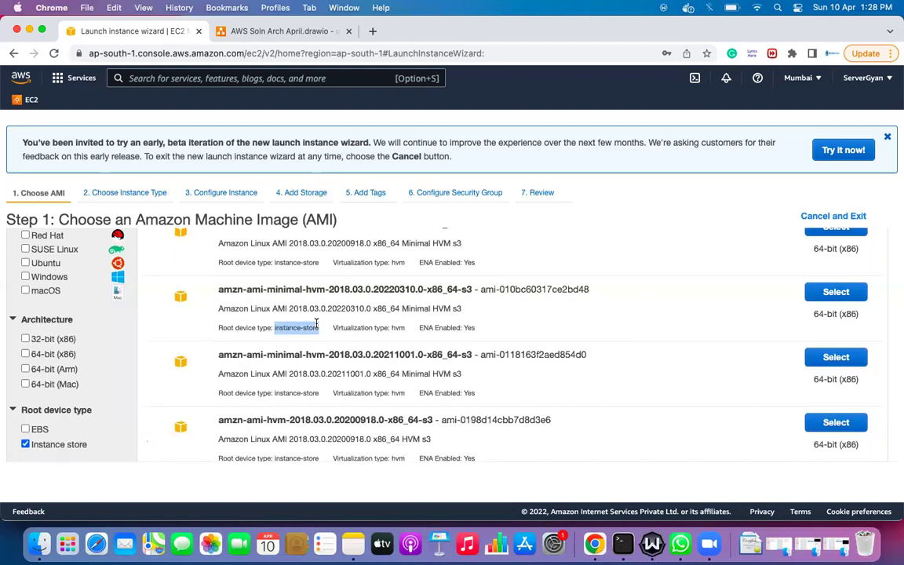
# Step: Examine the operating system filters offered for community AMIs and highlight the Cent OS entry
pyautogui.scroll(10, 316, 323)
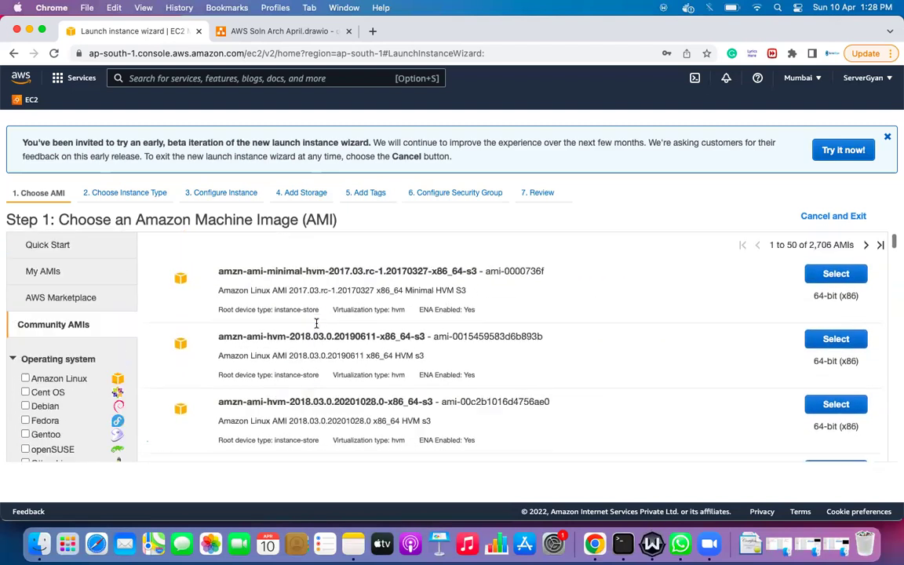
pyautogui.scroll(-5, 316, 327)
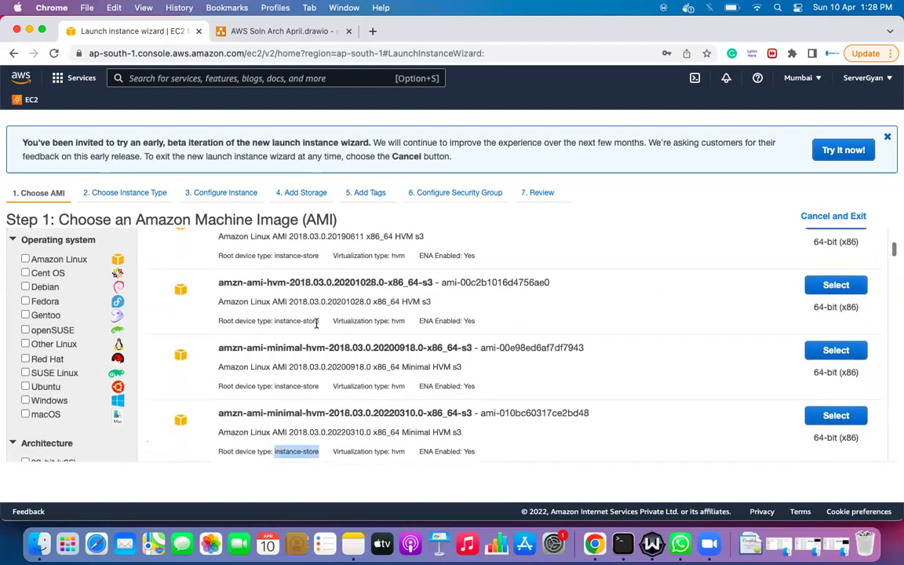
pyautogui.scroll(1, 316, 324)
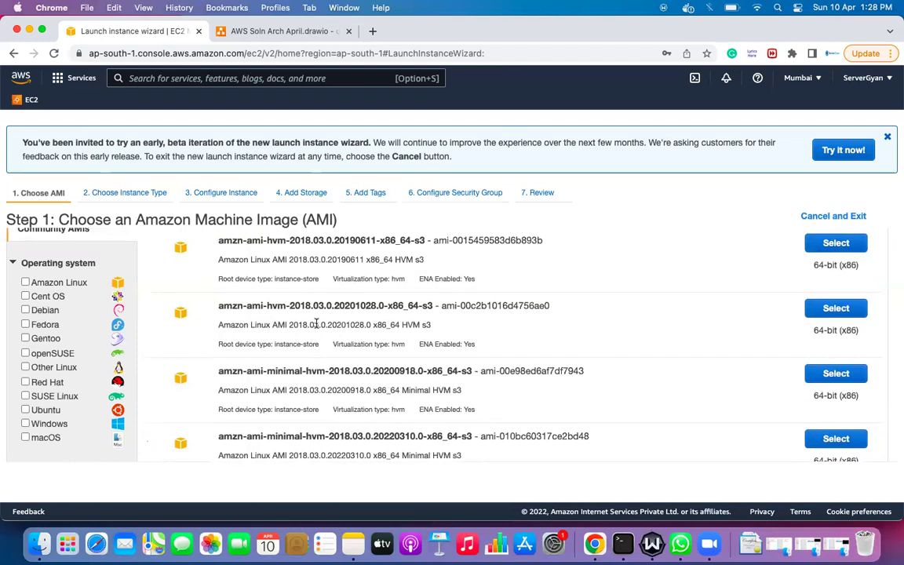
pyautogui.scroll(-1, 316, 323)
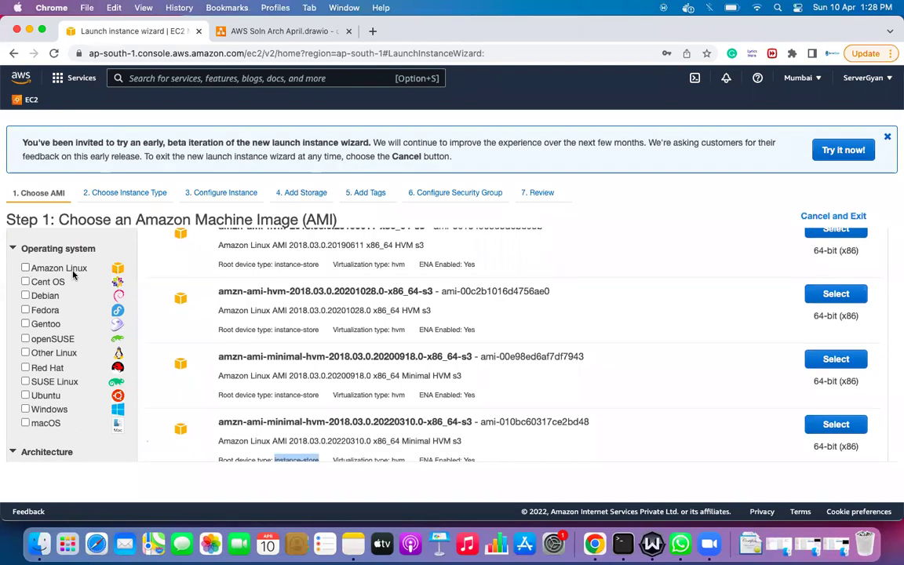
pyautogui.scroll(2, 50, 291)
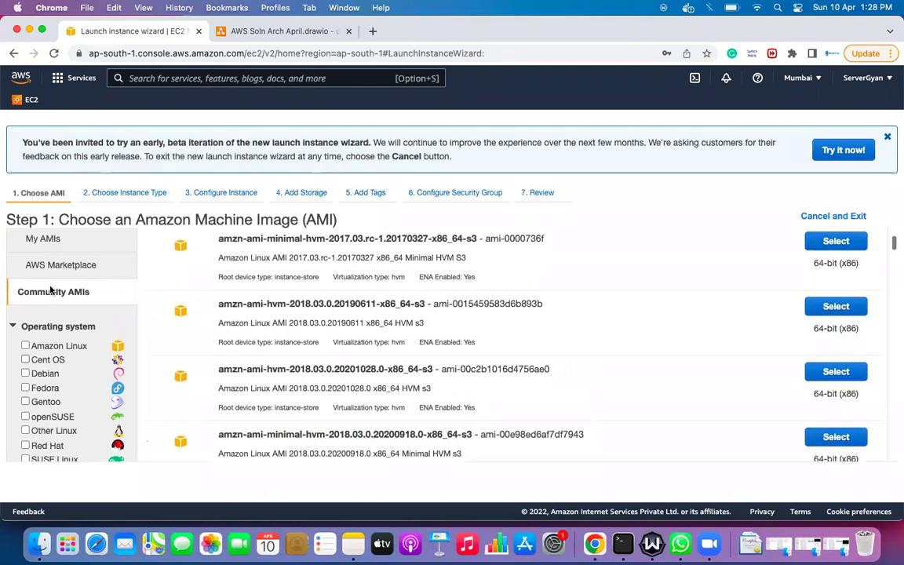
pyautogui.scroll(1, 50, 290)
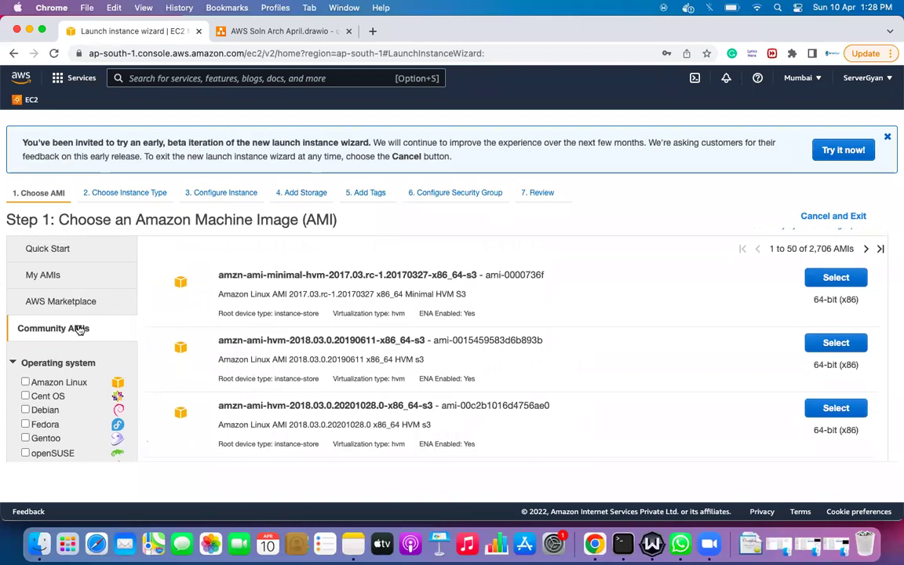
pyautogui.scroll(-2, 79, 329)
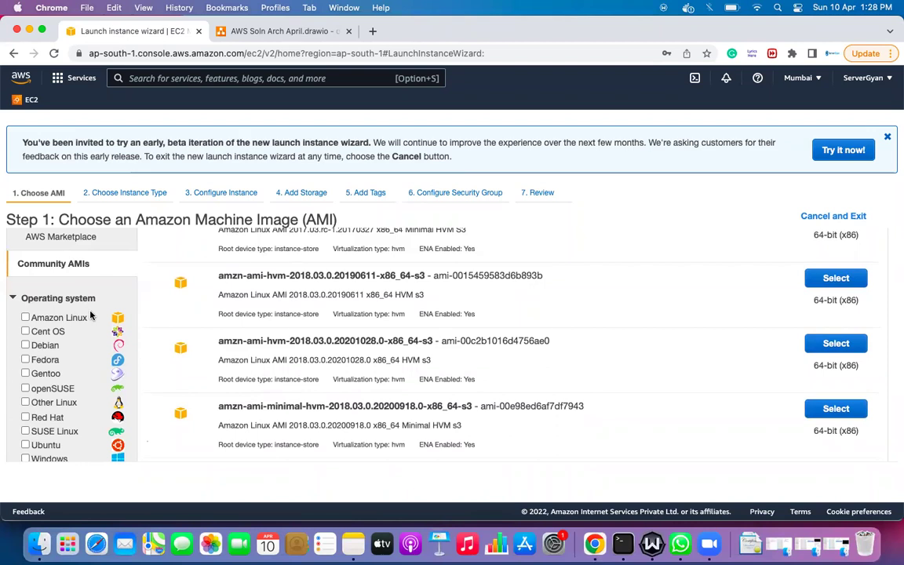
pyautogui.scroll(-1, 90, 314)
pyautogui.scroll(-2, 90, 314)
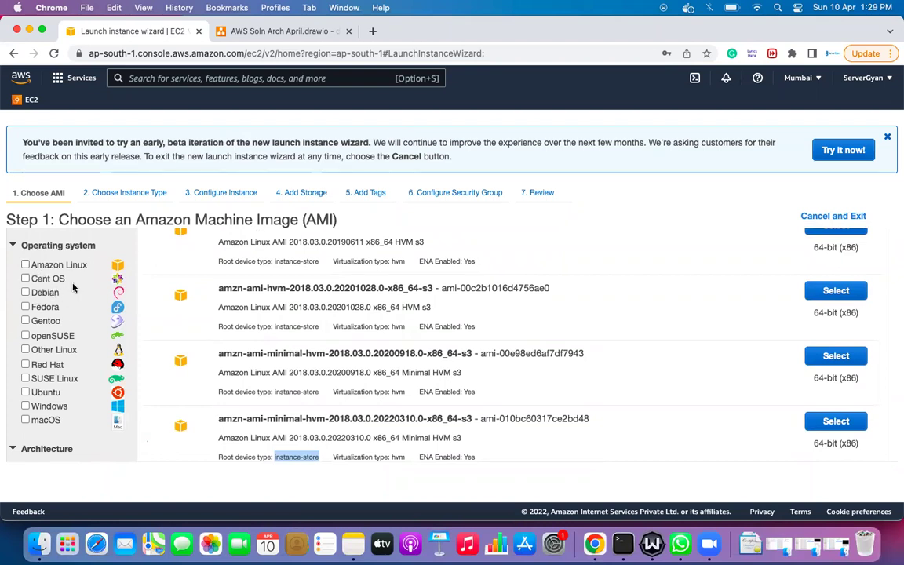
pyautogui.moveTo(32, 278); pyautogui.dragTo(71, 280)
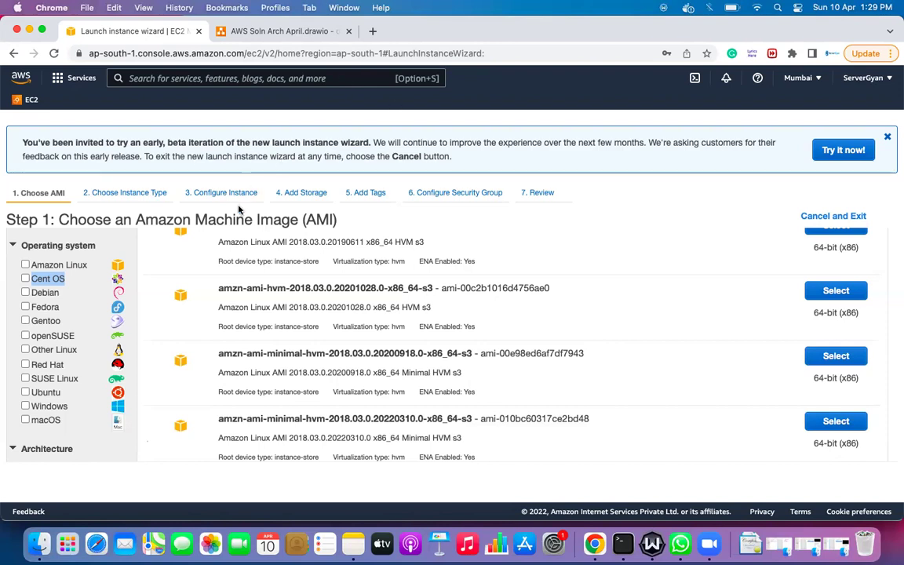
# Step: Highlight the Cent OS entry again in the community AMIs' operating system filters
pyautogui.click(68, 280)
pyautogui.moveTo(38, 278); pyautogui.dragTo(66, 281)
pyautogui.click(65, 281)
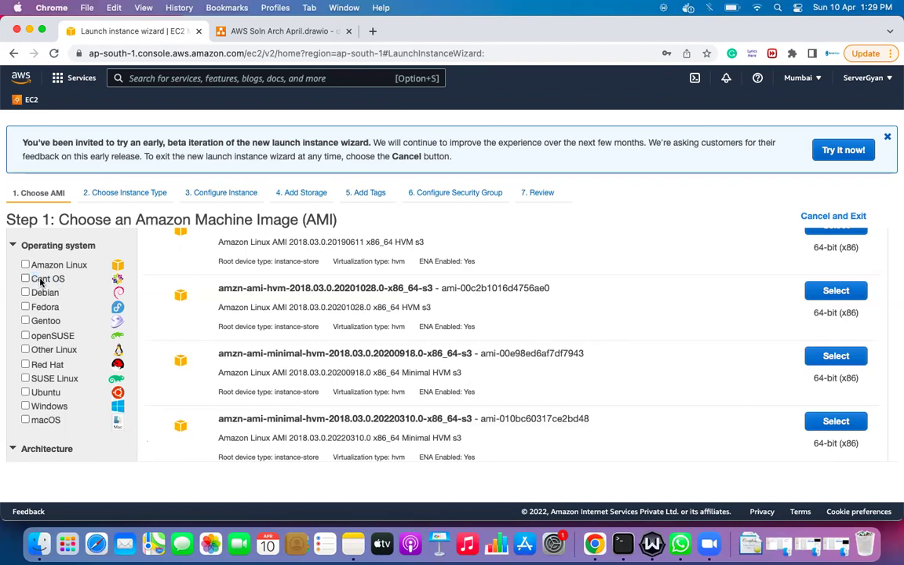
pyautogui.moveTo(31, 280); pyautogui.dragTo(66, 285)
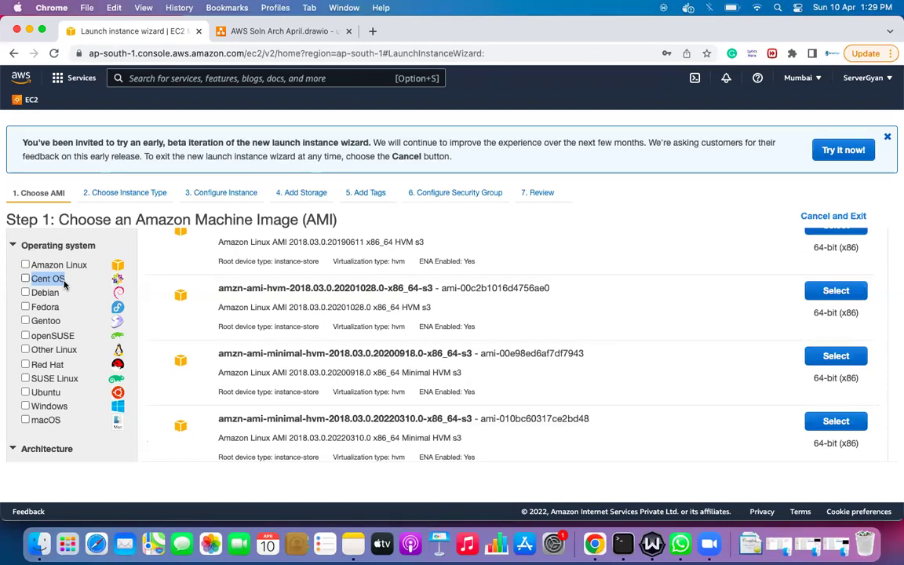
# Step: Try the Red Hat and Cent OS operating system filters on the community AMIs and clear both again
pyautogui.click(26, 364)
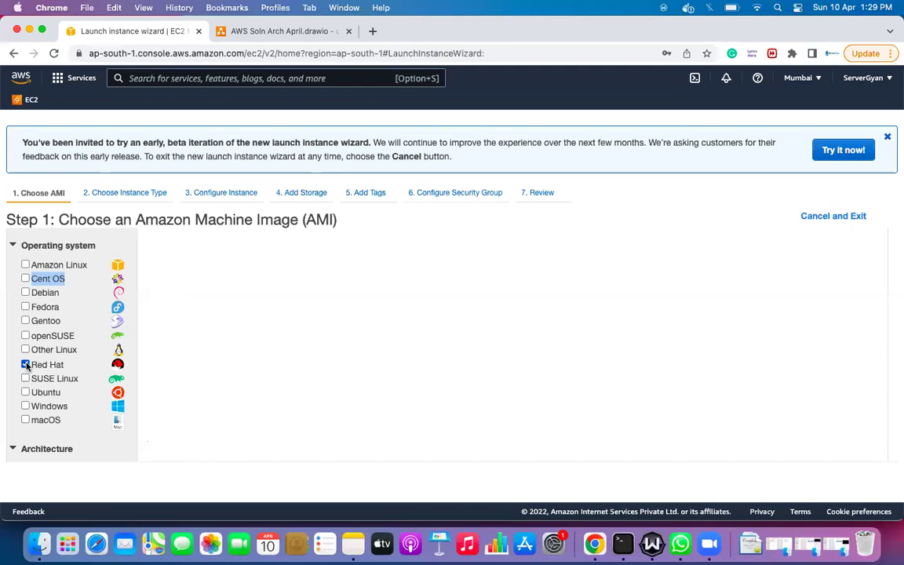
pyautogui.click(25, 278)
pyautogui.click(25, 364)
pyautogui.click(25, 279)
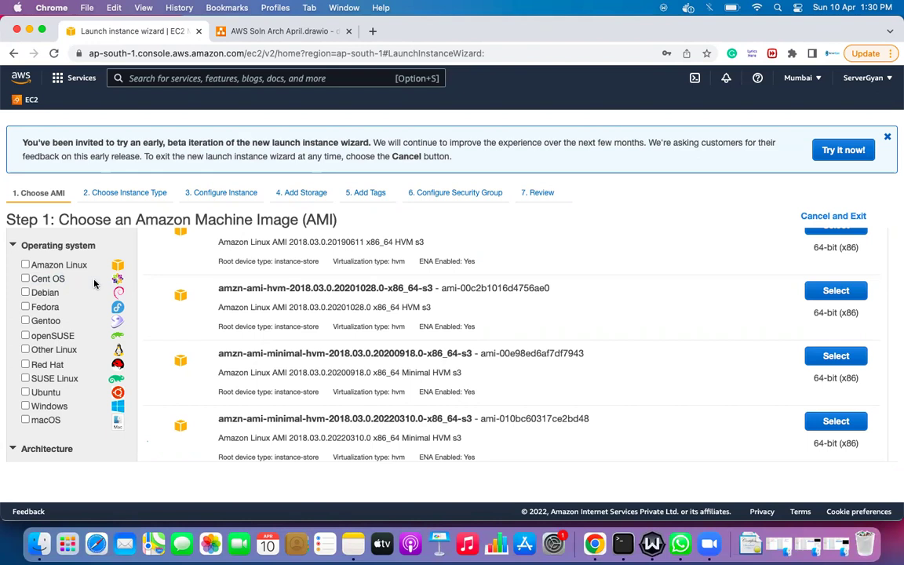
pyautogui.moveTo(30, 281); pyautogui.dragTo(66, 283)
pyautogui.moveTo(66, 368); pyautogui.dragTo(35, 371)
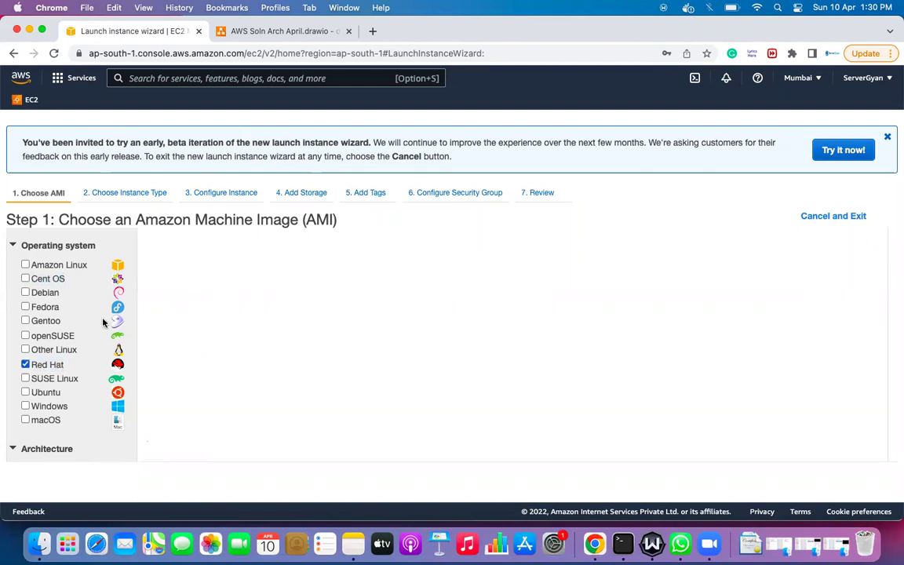
pyautogui.click(26, 365)
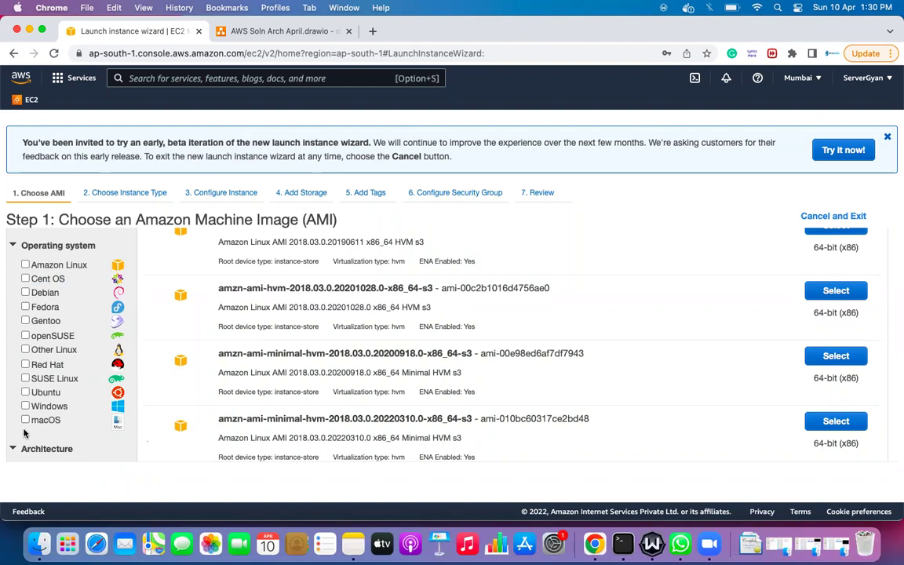
# Step: Filter the community AMIs to the 32-bit (x86) architecture and remove the Instance store root device type filter
pyautogui.scroll(2, 52, 239)
pyautogui.scroll(-2, 55, 251)
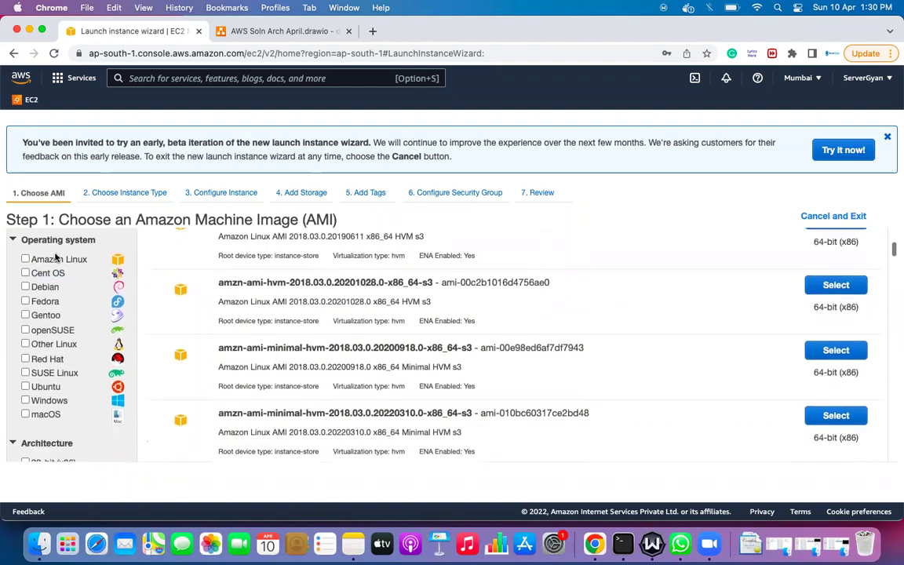
pyautogui.scroll(-3, 55, 255)
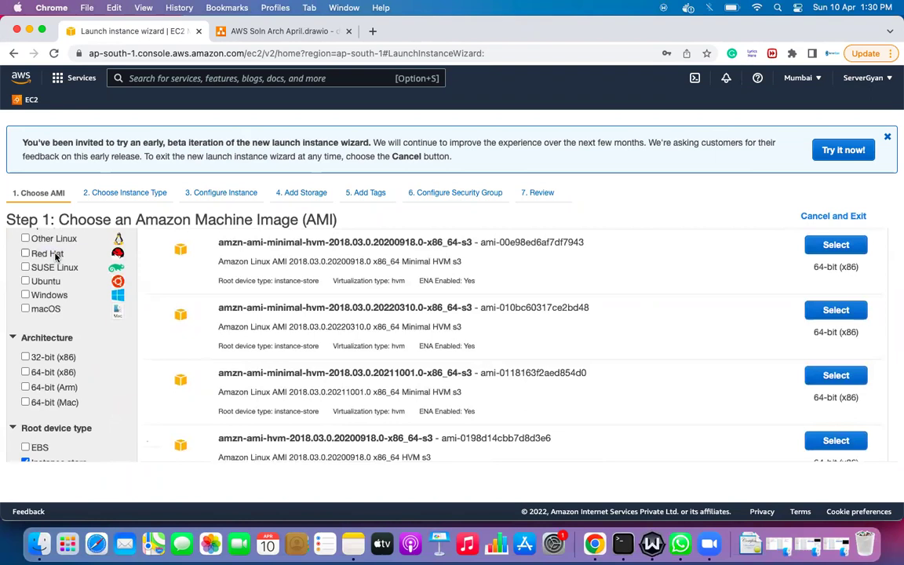
pyautogui.click(26, 357)
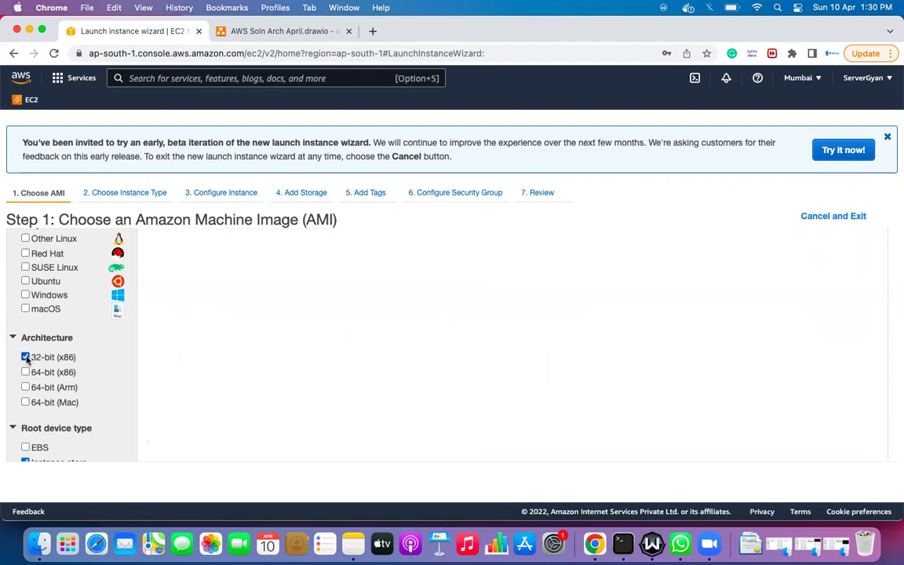
pyautogui.scroll(-2, 184, 376)
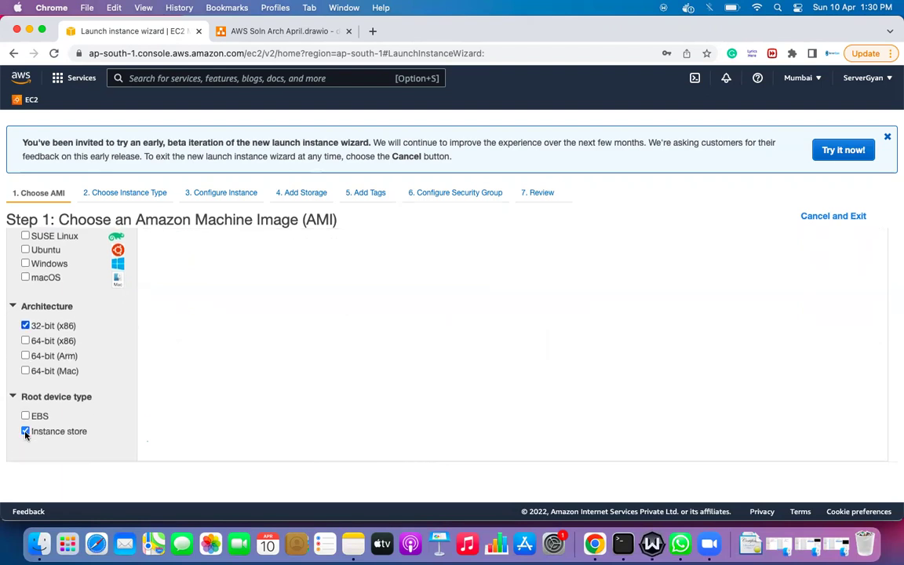
pyautogui.click(26, 430)
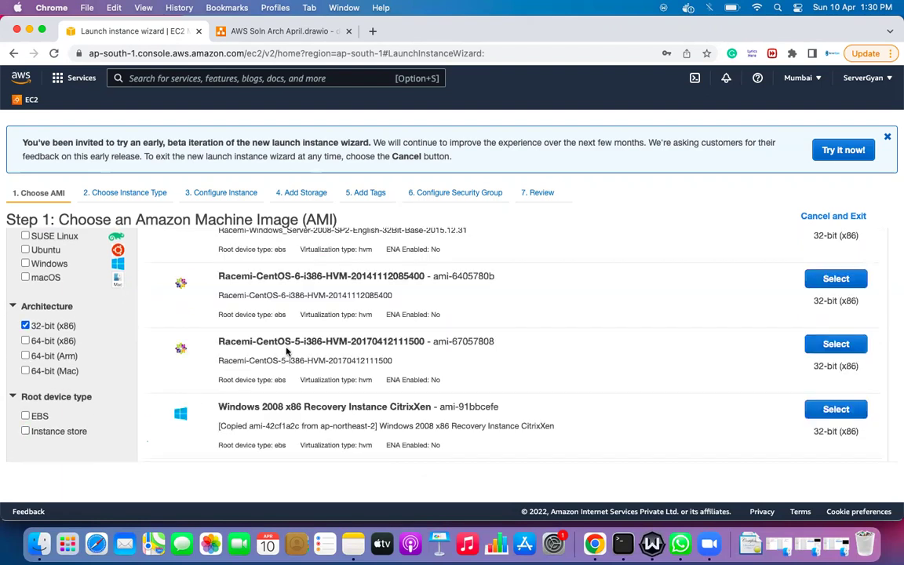
# Step: Highlight i386 in the Racemi-CentOS-5 image's name and the 32-bit part of its architecture label
pyautogui.scroll(1, 266, 314)
pyautogui.moveTo(303, 352); pyautogui.dragTo(321, 352)
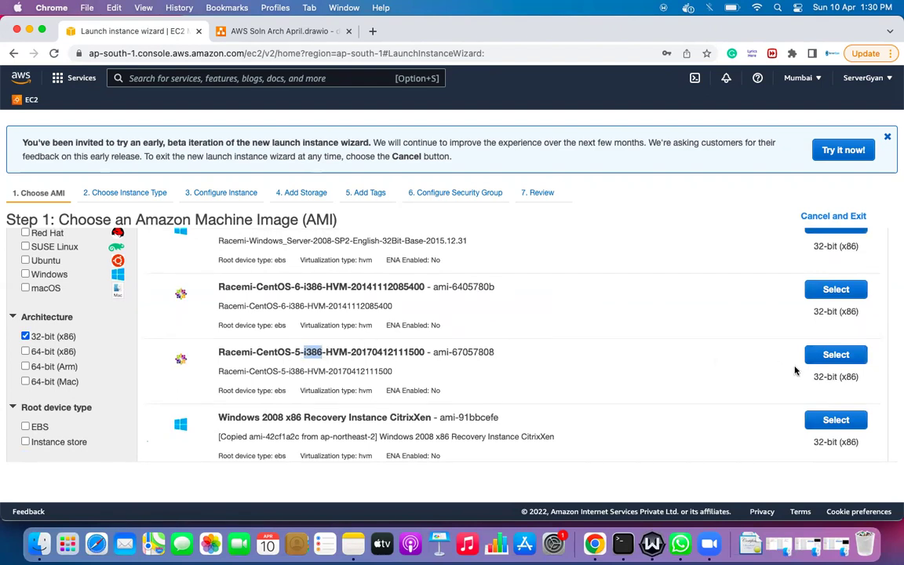
pyautogui.moveTo(813, 377); pyautogui.dragTo(837, 377)
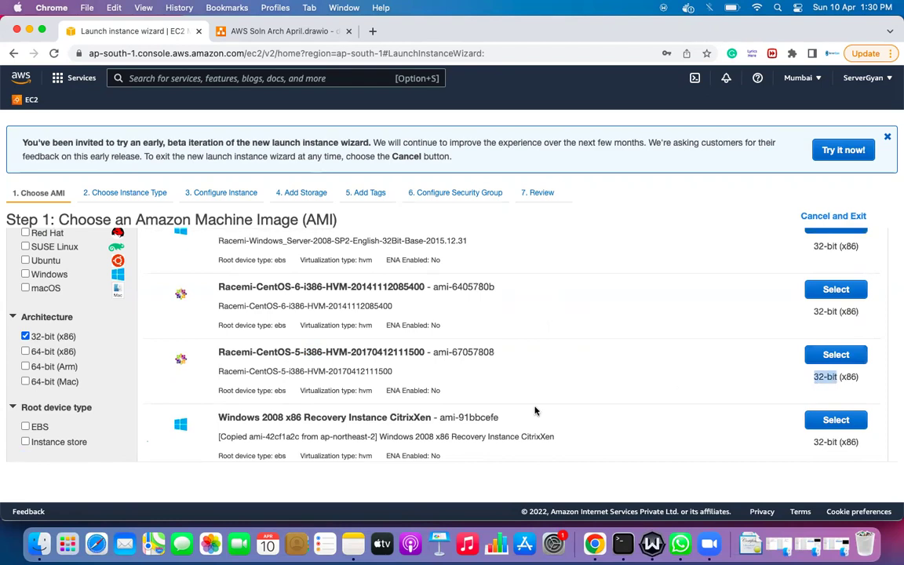
pyautogui.moveTo(304, 351); pyautogui.dragTo(322, 352)
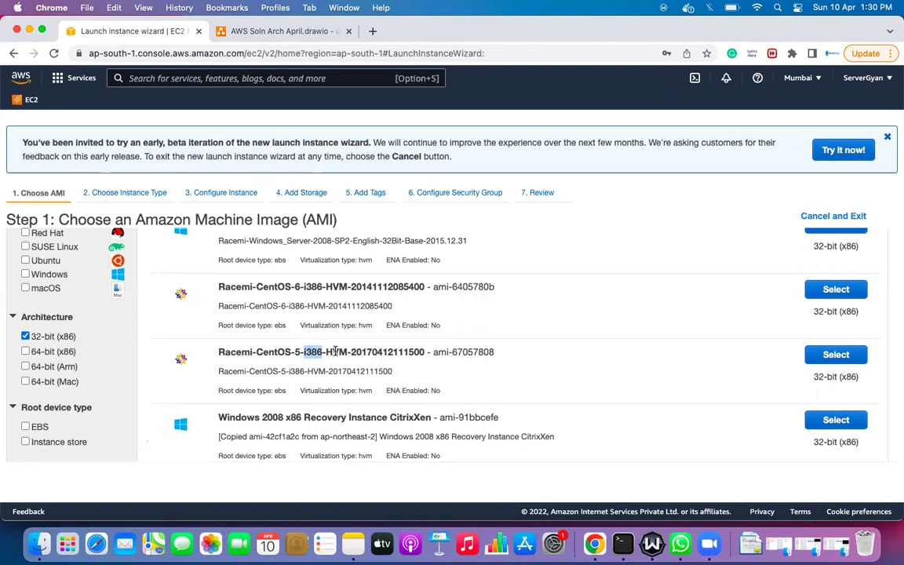
# Step: Clear the 32-bit (x86) architecture filter and show the Quick Start AMIs
pyautogui.click(25, 336)
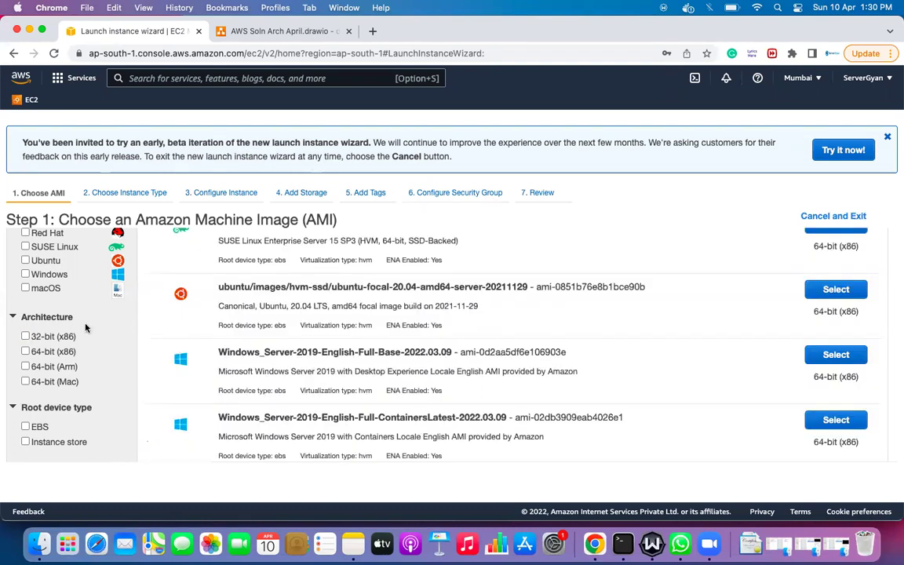
pyautogui.scroll(5, 222, 345)
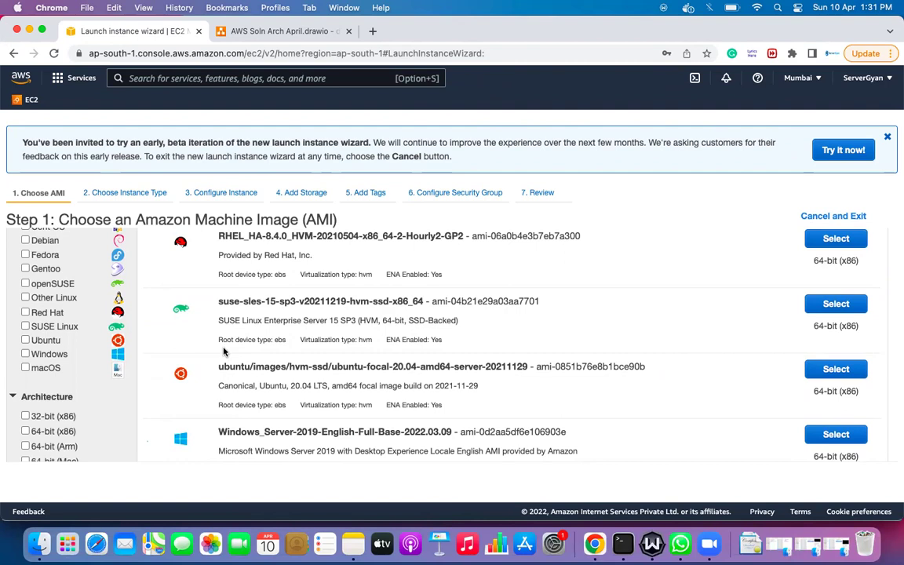
pyautogui.scroll(5, 223, 350)
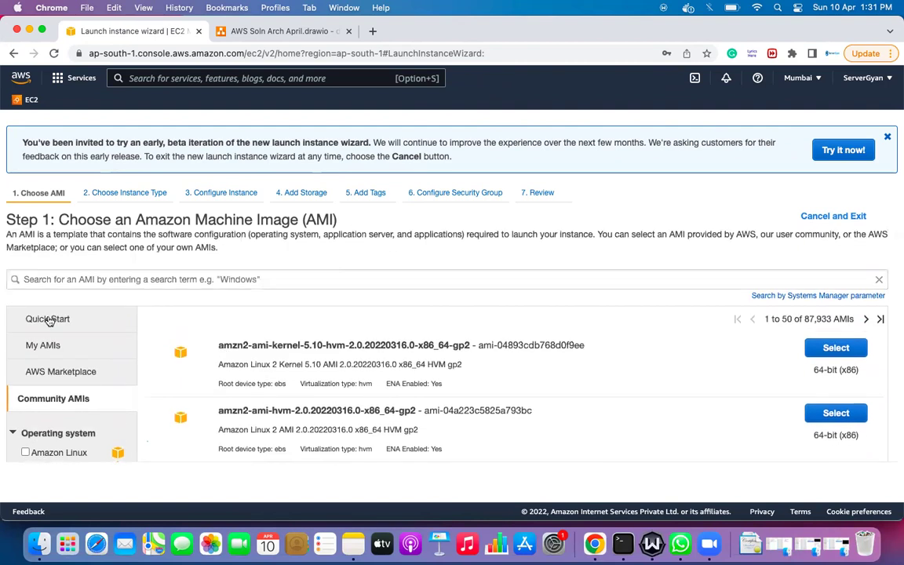
pyautogui.click(47, 320)
pyautogui.scroll(-4, 47, 320)
pyautogui.scroll(2, 49, 313)
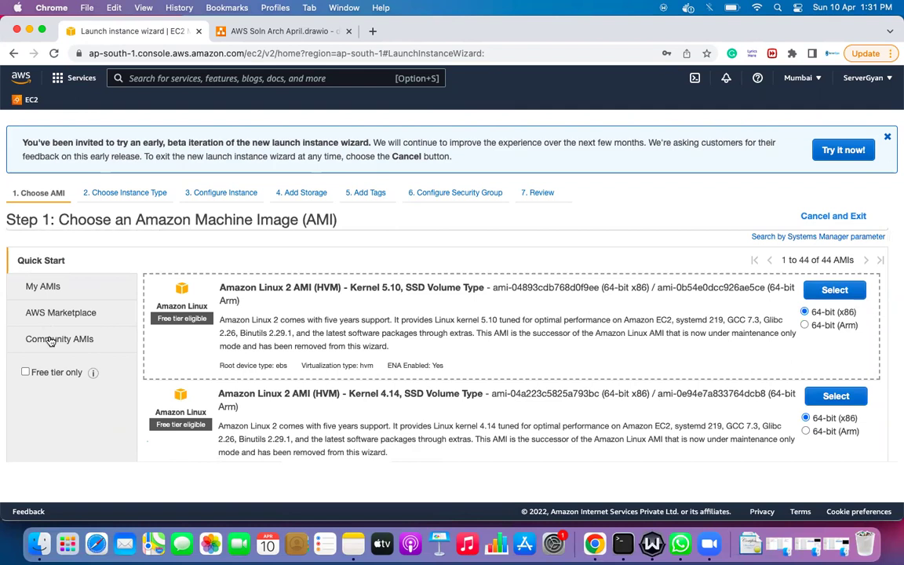
# Step: Look through the AWS Marketplace's featured software, popular software and product categories such as DevOps, Machine Learning and IoT
pyautogui.click(53, 312)
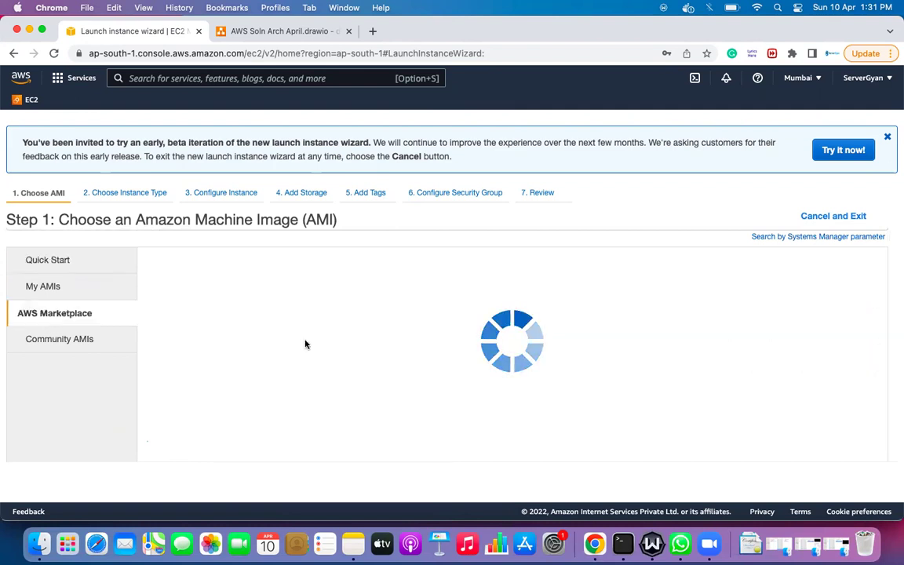
pyautogui.scroll(-5, 306, 343)
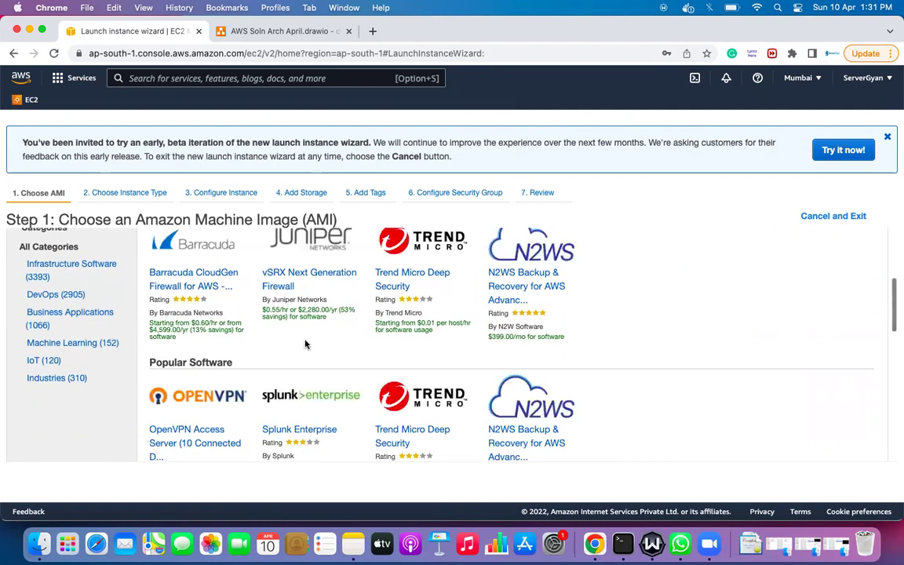
pyautogui.scroll(-2, 305, 344)
pyautogui.scroll(-3, 342, 364)
pyautogui.scroll(-3, 342, 365)
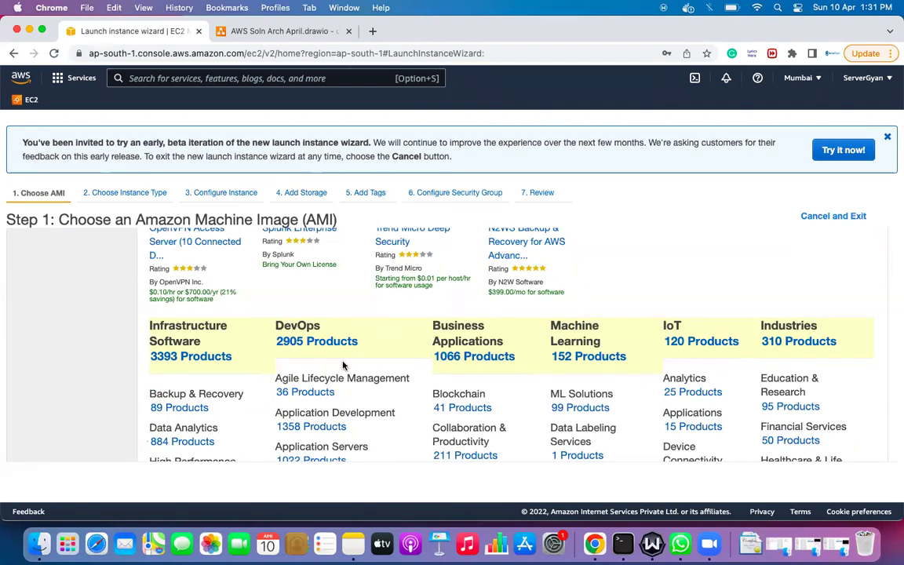
pyautogui.scroll(-1, 342, 365)
pyautogui.scroll(-2, 314, 376)
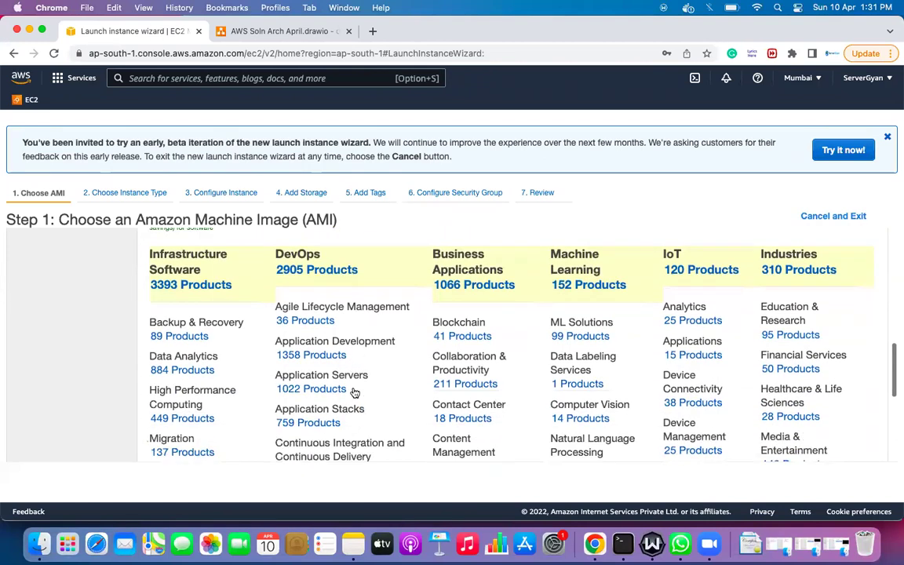
pyautogui.scroll(-2, 272, 382)
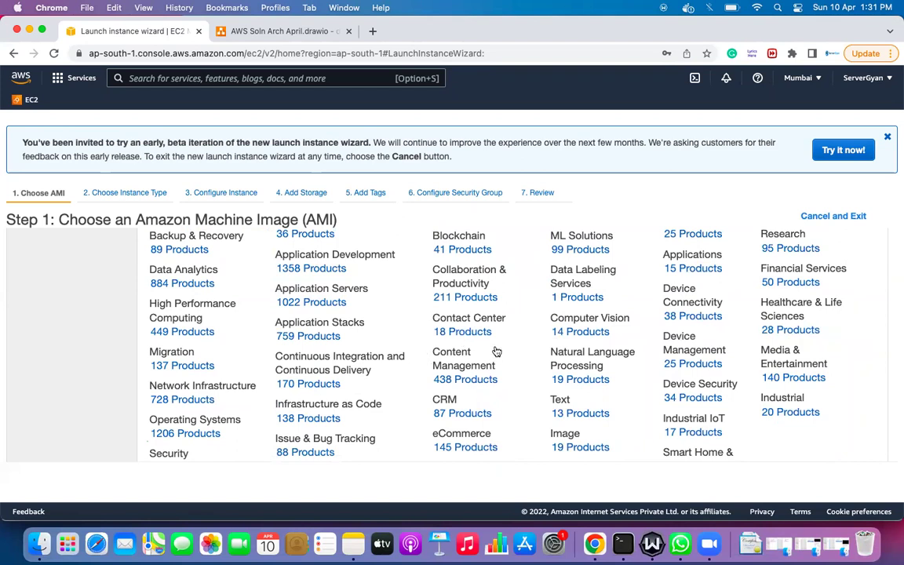
pyautogui.scroll(3, 530, 317)
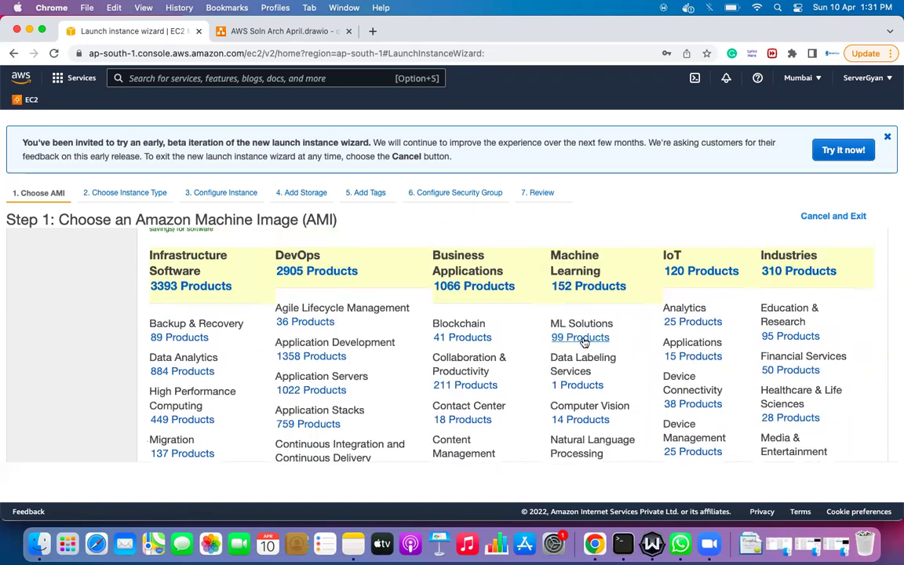
# Step: Try to open the marketplace's ML Solutions products and look over the featured software
pyautogui.click(583, 343)
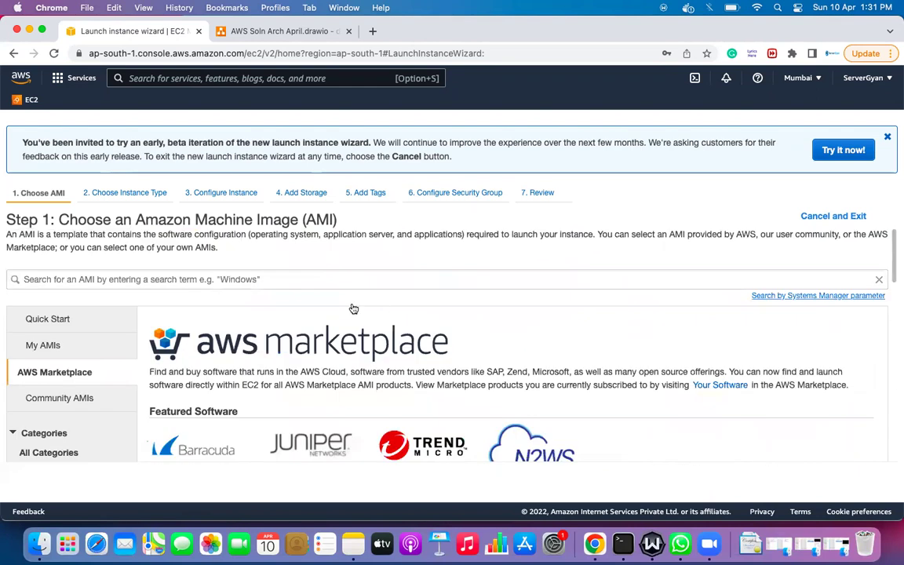
pyautogui.scroll(-2, 353, 308)
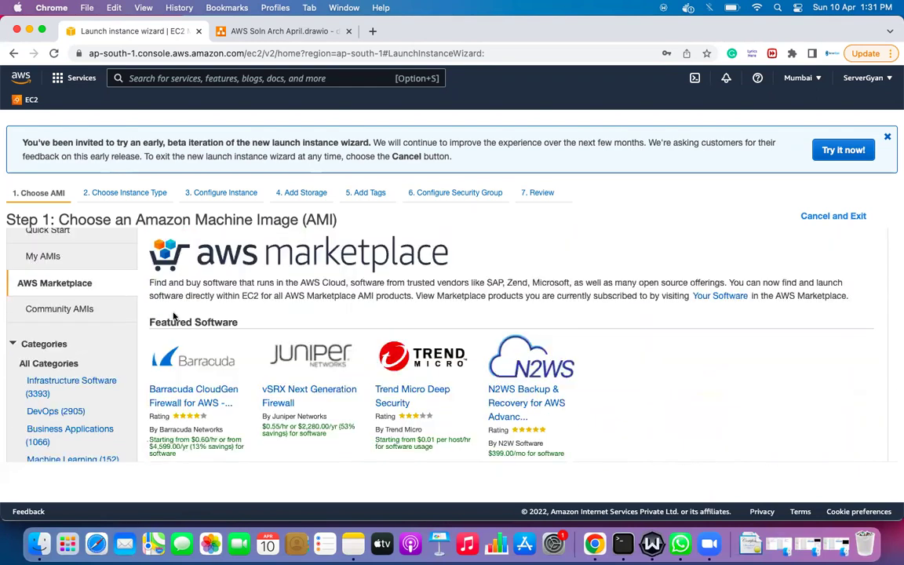
pyautogui.scroll(-5, 260, 346)
pyautogui.scroll(3, 260, 345)
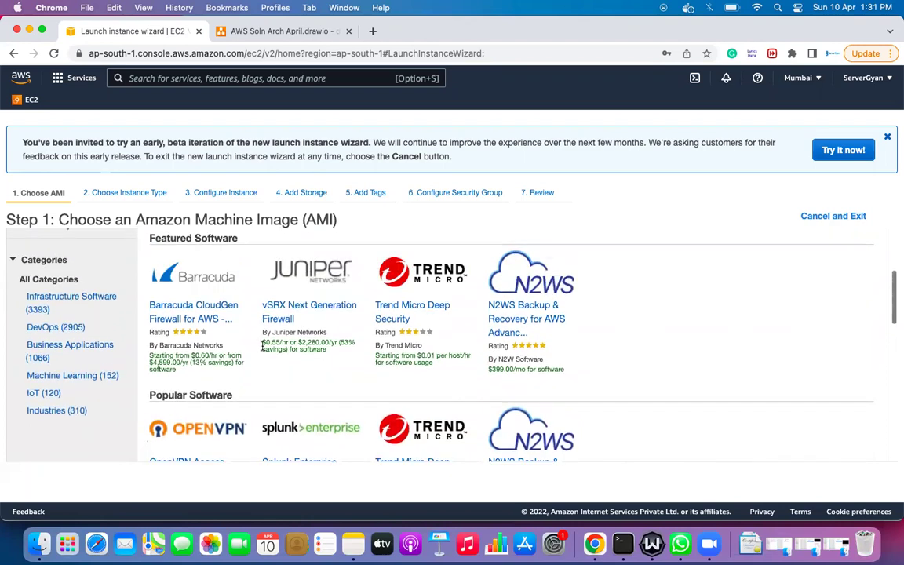
# Step: Try selecting Barracuda CloudGen Firewall for AWS - PAYG, and cancel the AMI change to choose a different AMI
pyautogui.click(183, 310)
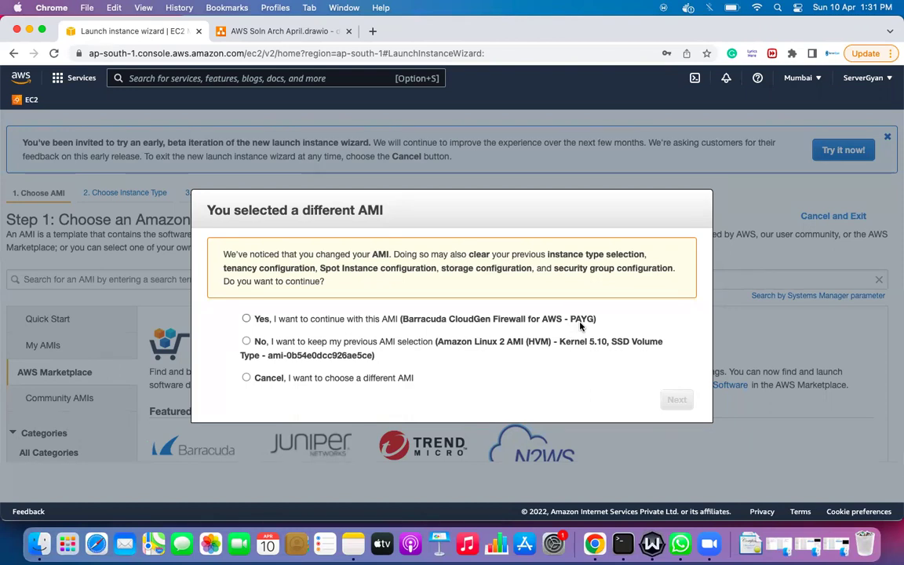
pyautogui.click(247, 378)
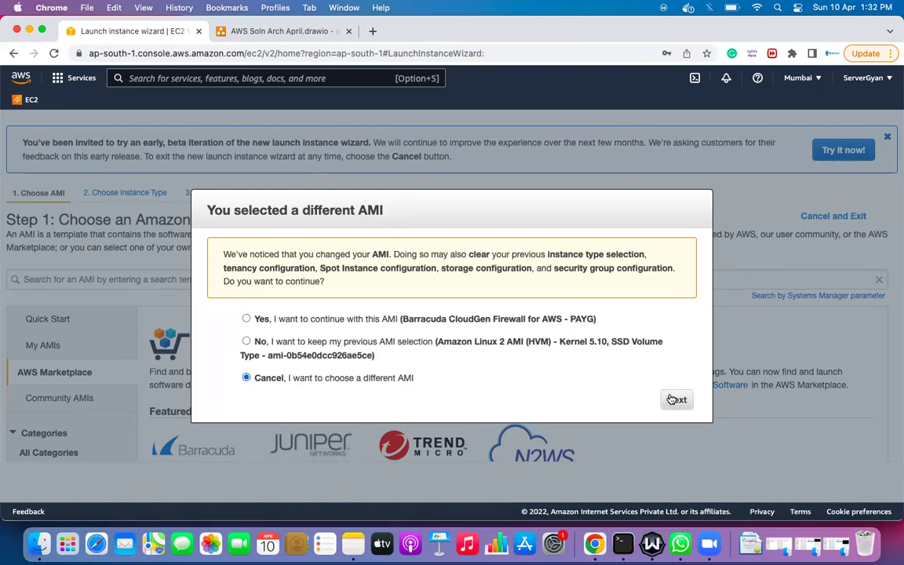
pyautogui.click(673, 400)
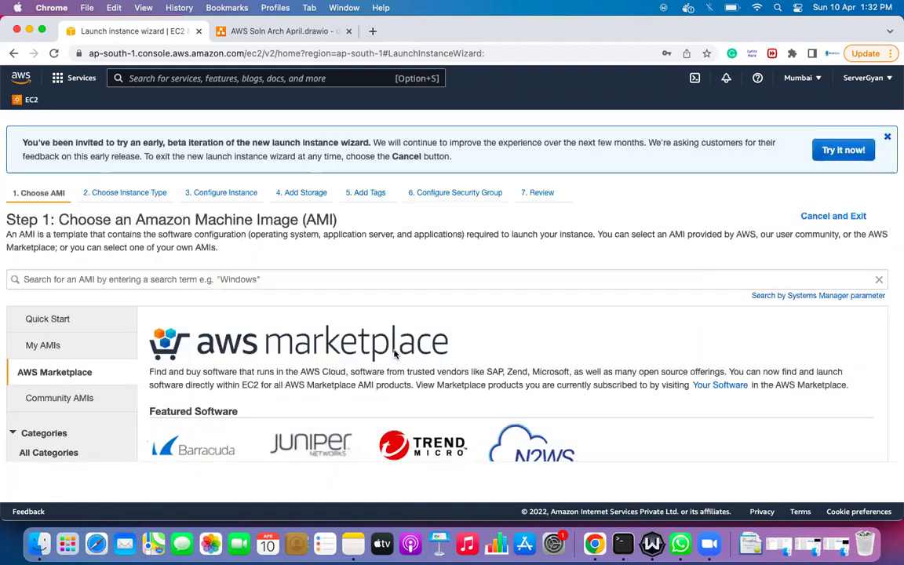
# Step: Show the Quick Start AMIs and highlight the 64-bit and x86 parts of Red Hat Enterprise Linux 8's architecture label
pyautogui.click(62, 317)
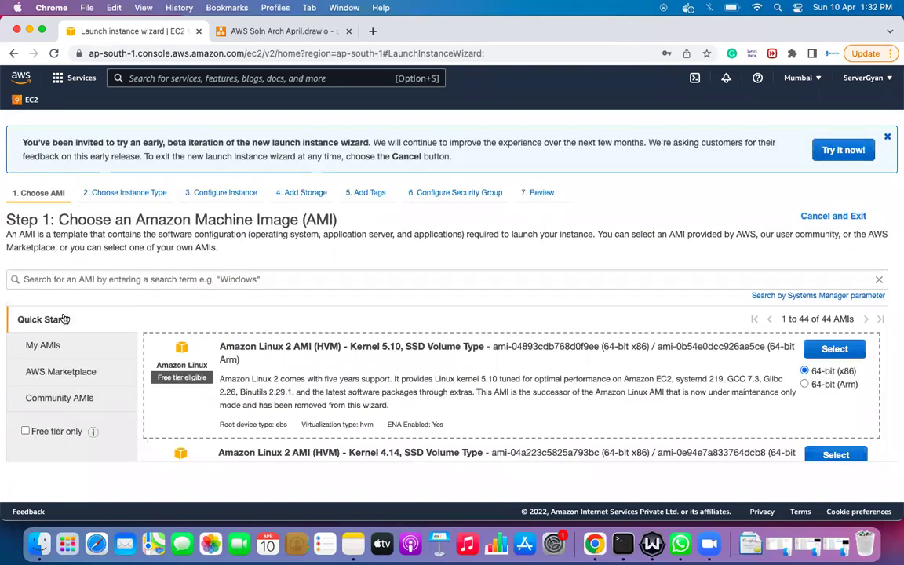
pyautogui.scroll(-10, 331, 363)
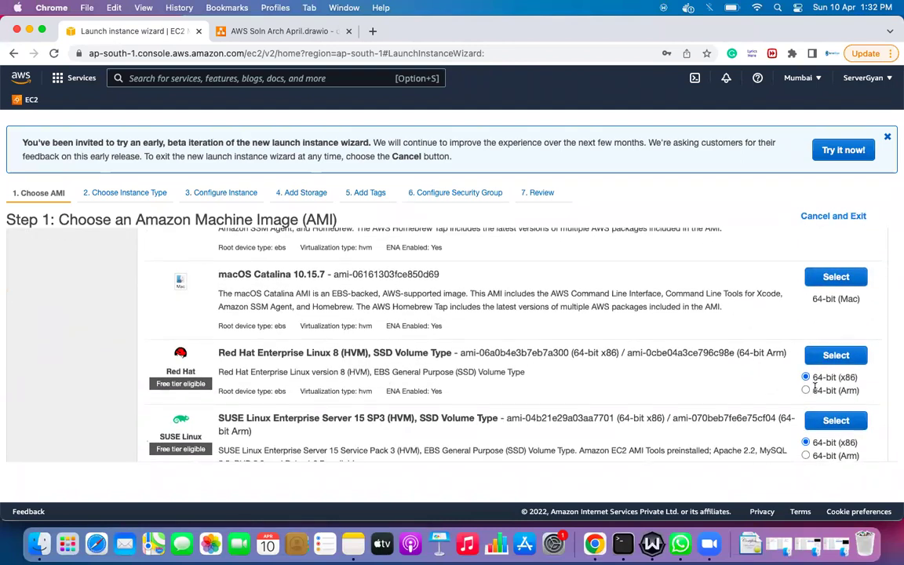
pyautogui.moveTo(812, 377); pyautogui.dragTo(836, 379)
pyautogui.moveTo(840, 377); pyautogui.dragTo(858, 377)
# Step: Highlight Red Hat Enterprise Linux 8's Free tier eligible tag, root device type and virtualization type in turn
pyautogui.click(156, 384)
pyautogui.moveTo(157, 384); pyautogui.dragTo(208, 385)
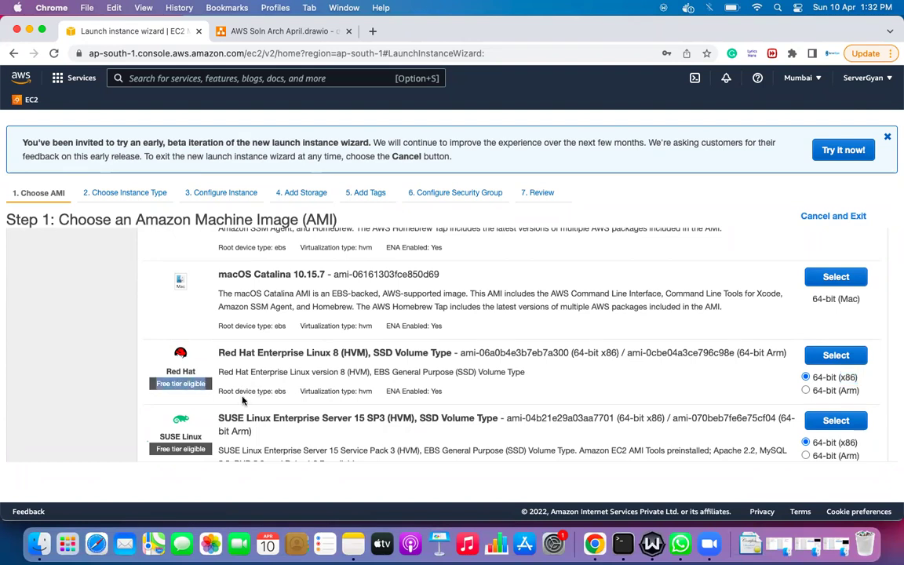
pyautogui.moveTo(219, 391); pyautogui.dragTo(285, 391)
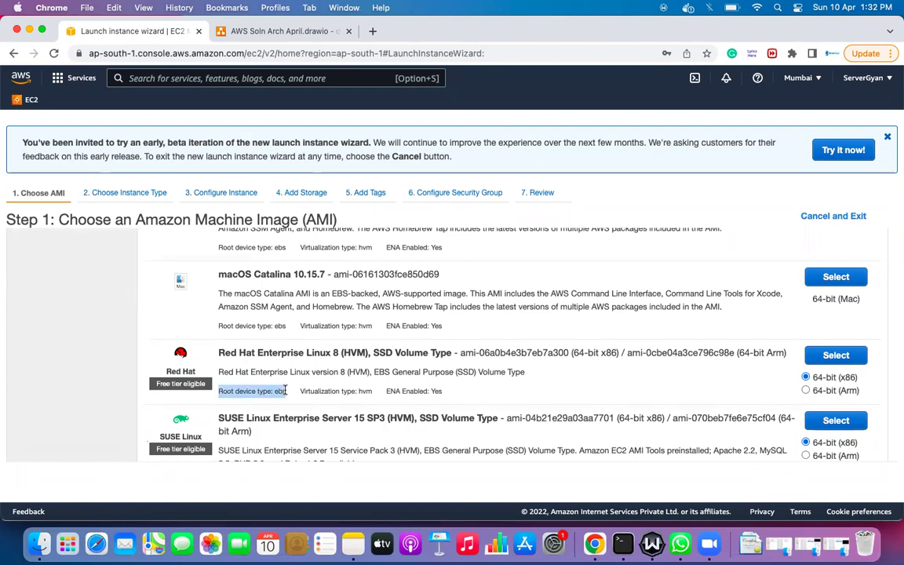
pyautogui.moveTo(300, 391); pyautogui.dragTo(365, 390)
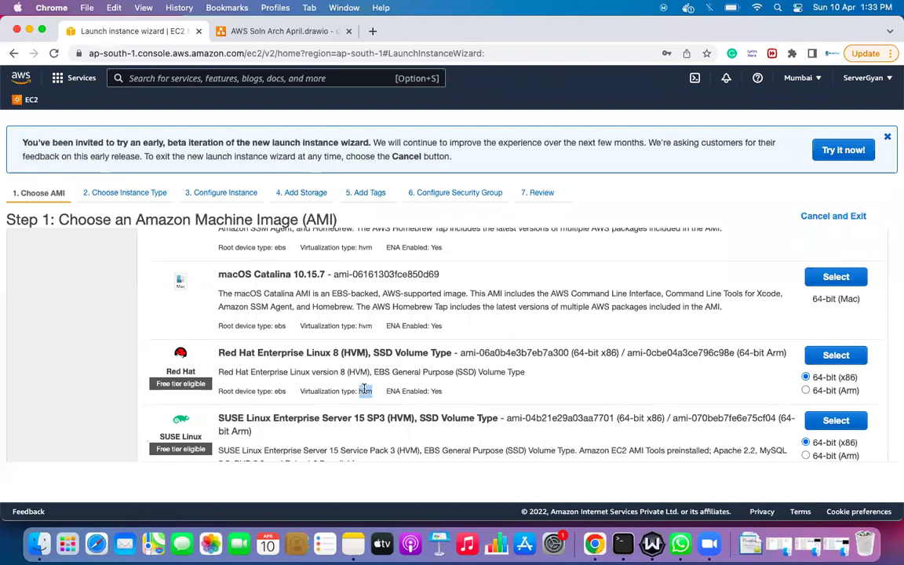
# Step: Highlight Red Hat Enterprise Linux 8's root device type, the name, HVM and SSD Volume Type parts of its title, and its virtualization type
pyautogui.moveTo(219, 391); pyautogui.dragTo(287, 390)
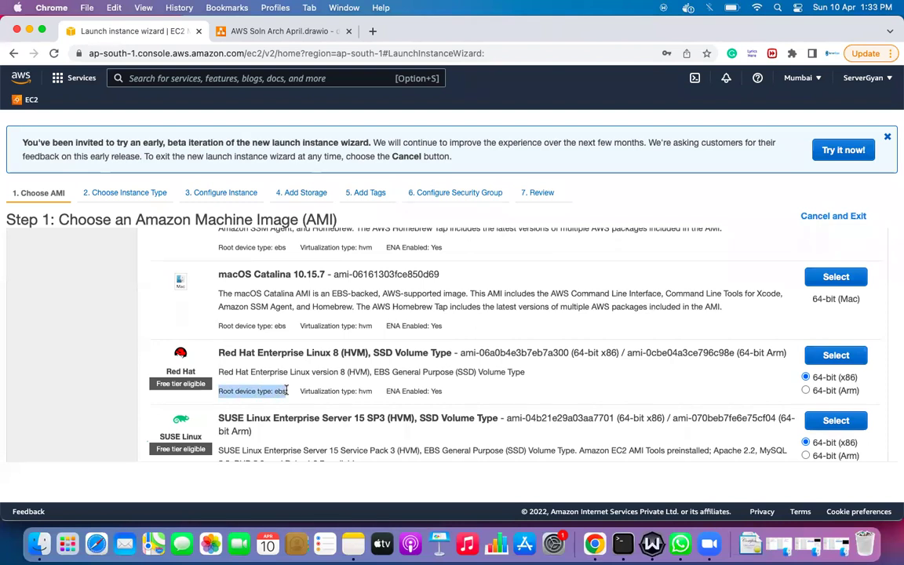
pyautogui.doubleClick(280, 391)
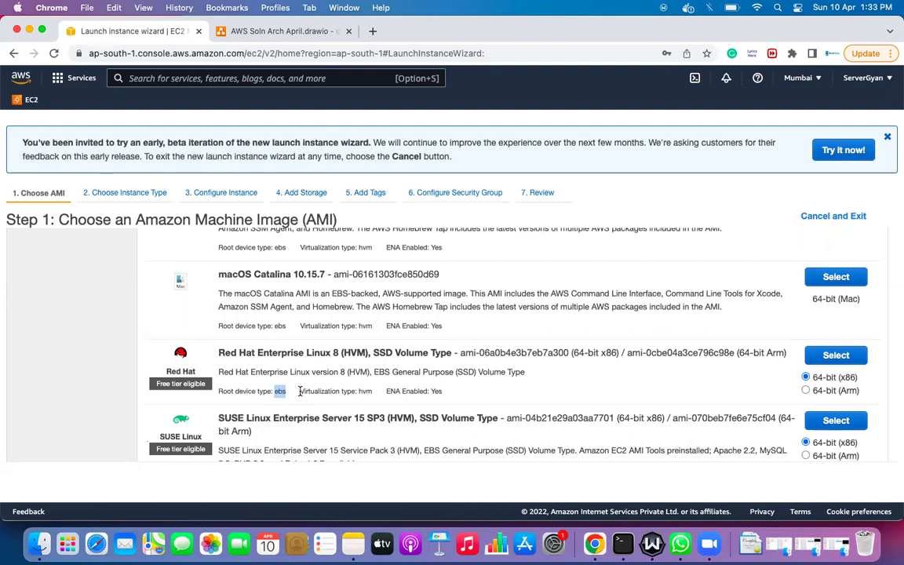
pyautogui.click(335, 368)
pyautogui.moveTo(217, 353); pyautogui.dragTo(342, 353)
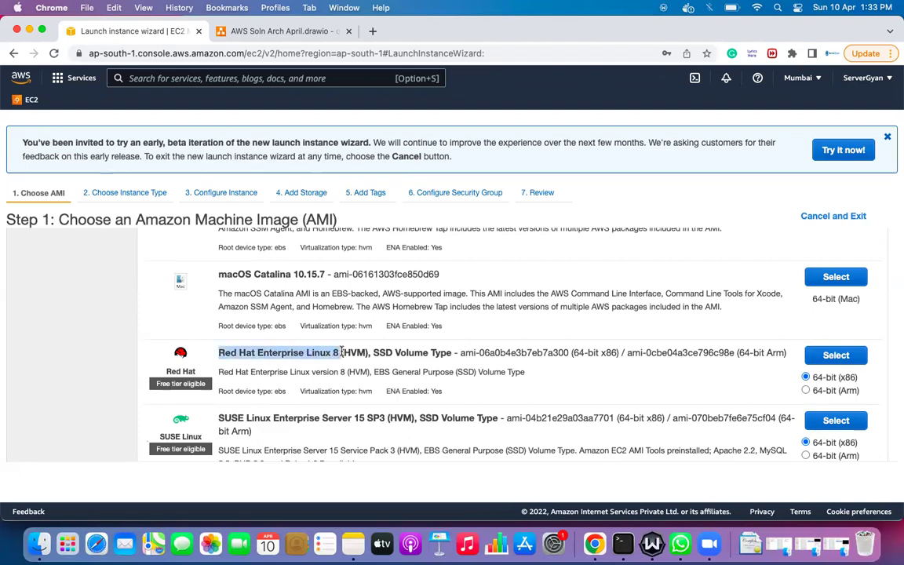
pyautogui.doubleClick(355, 352)
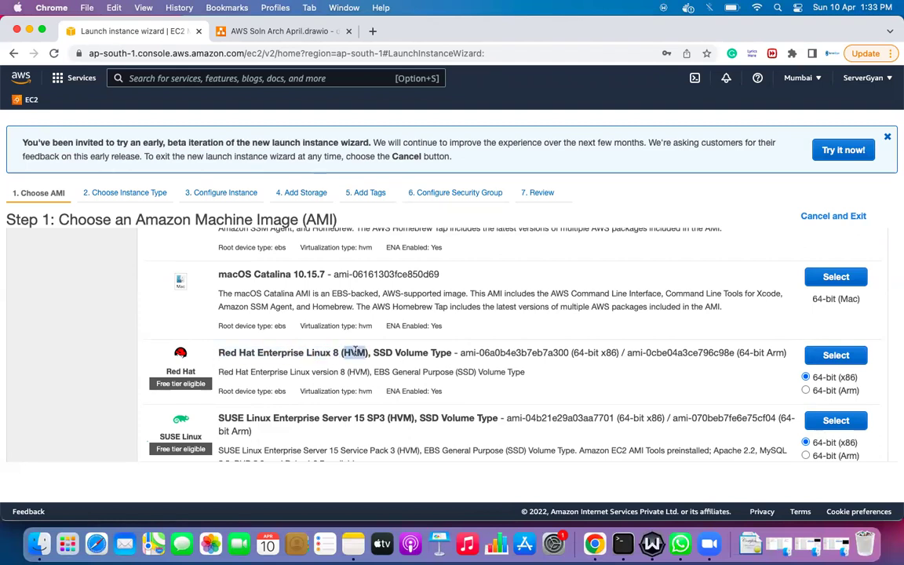
pyautogui.moveTo(374, 352); pyautogui.dragTo(453, 352)
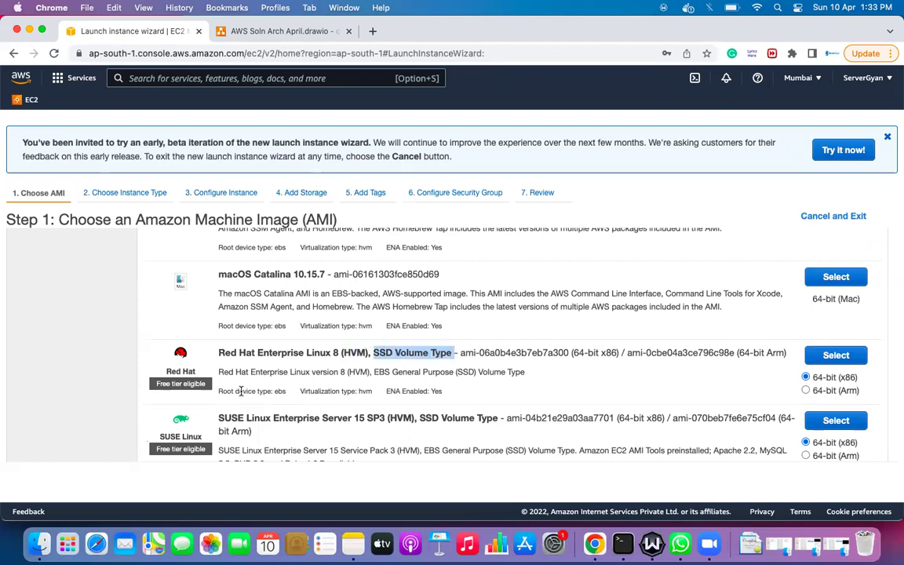
pyautogui.doubleClick(282, 390)
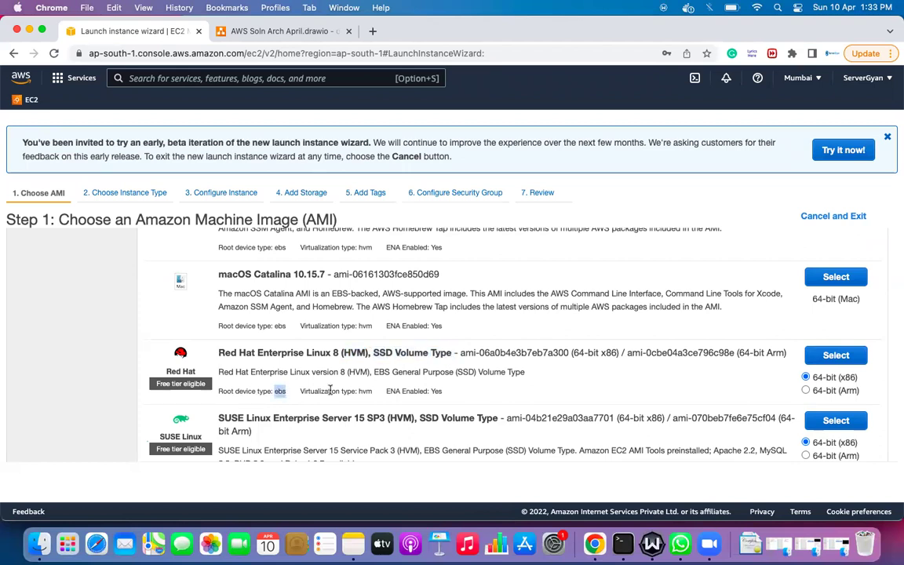
pyautogui.moveTo(300, 390); pyautogui.dragTo(368, 391)
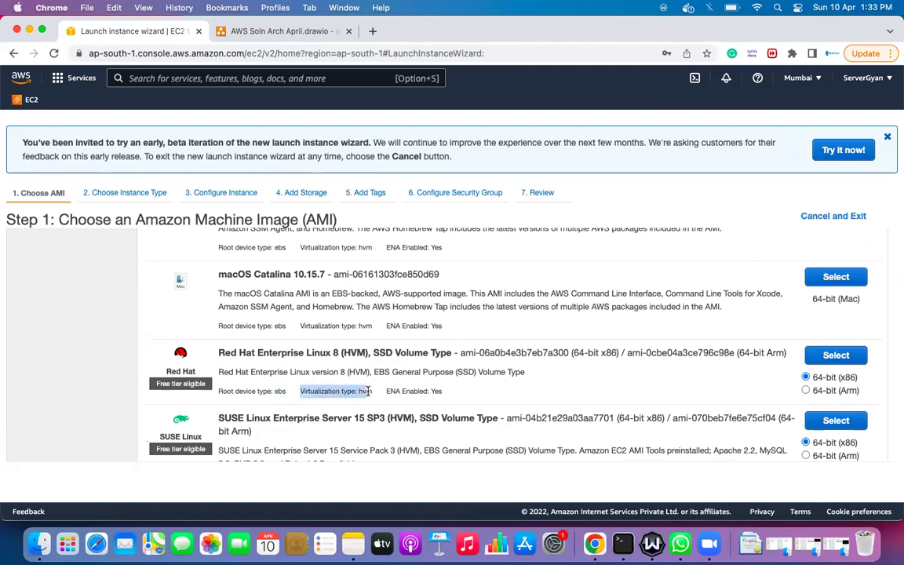
pyautogui.click(608, 366)
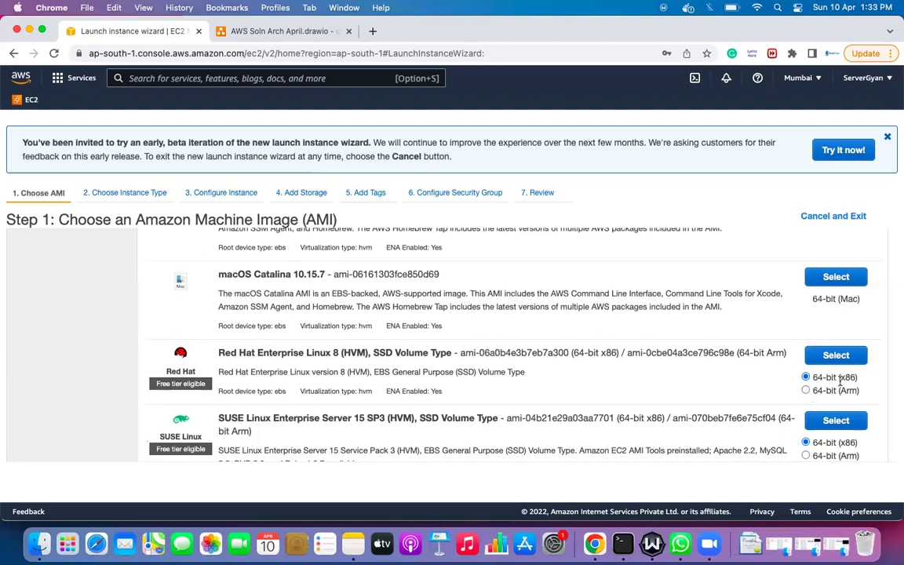
# Step: Highlight the 64-bit (x86) and 64-bit (Arm) architecture labels of Red Hat Enterprise Linux 8
pyautogui.moveTo(813, 375); pyautogui.dragTo(861, 379)
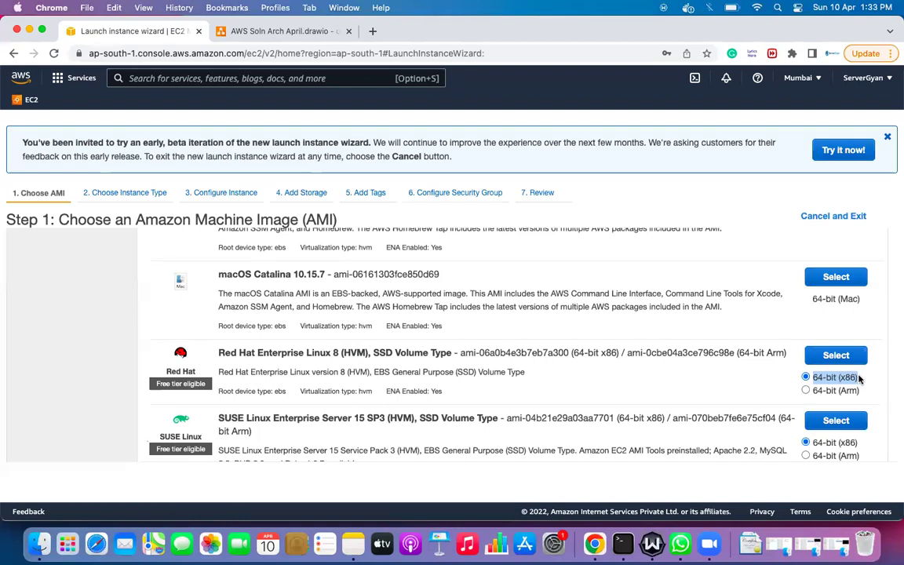
pyautogui.click(842, 391)
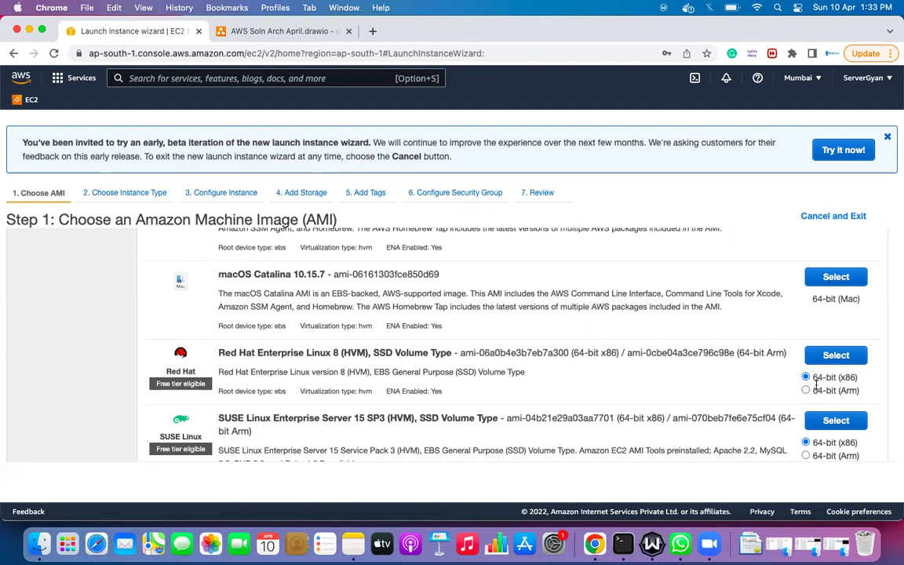
pyautogui.moveTo(812, 378); pyautogui.dragTo(858, 380)
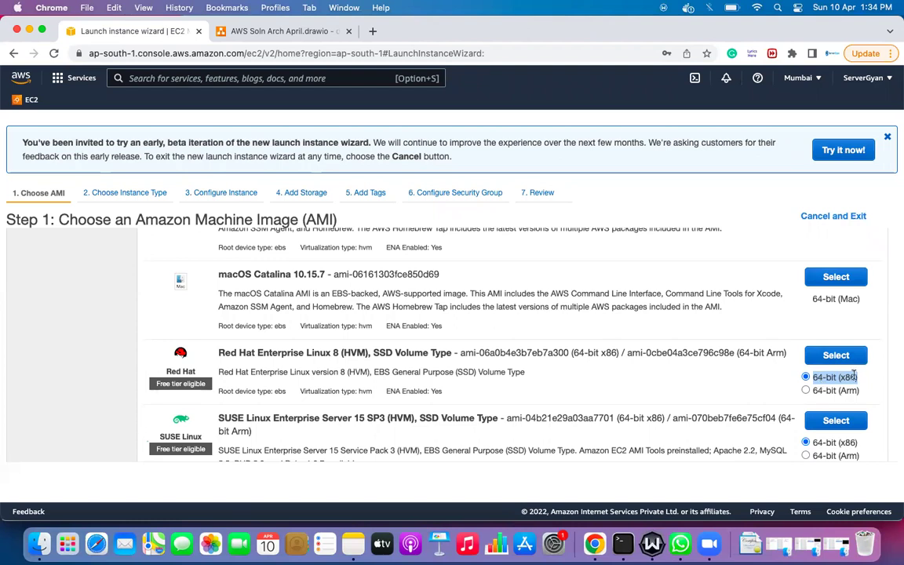
pyautogui.tripleClick(856, 391)
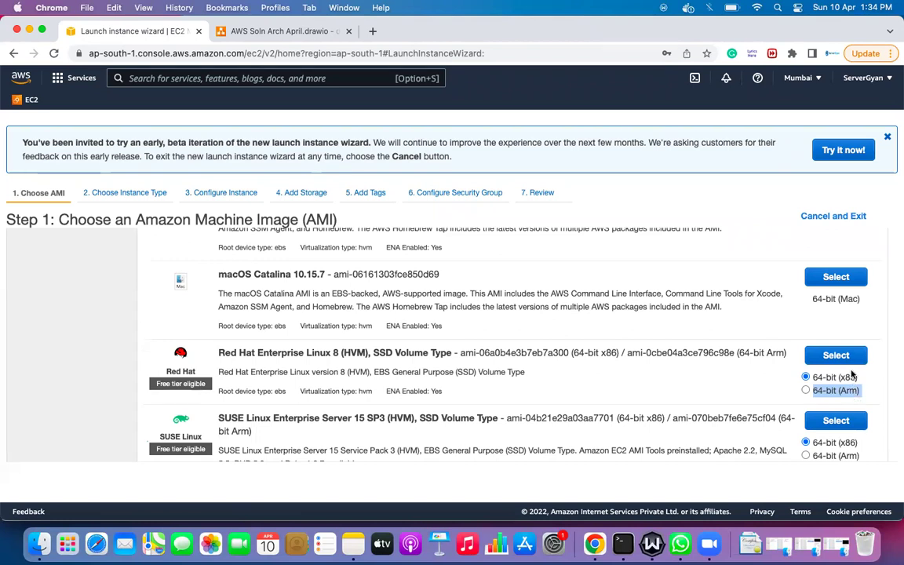
# Step: Select the 64-bit (x86) Red Hat Enterprise Linux 8 AMI, accept the AMI change, and continue with t2.micro to the instance details
pyautogui.click(867, 358)
pyautogui.click(864, 356)
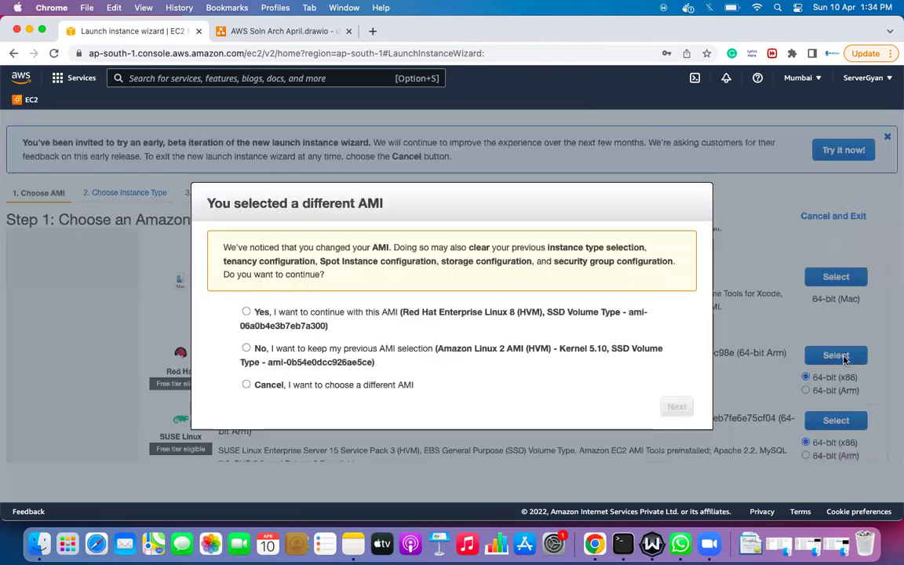
pyautogui.click(325, 320)
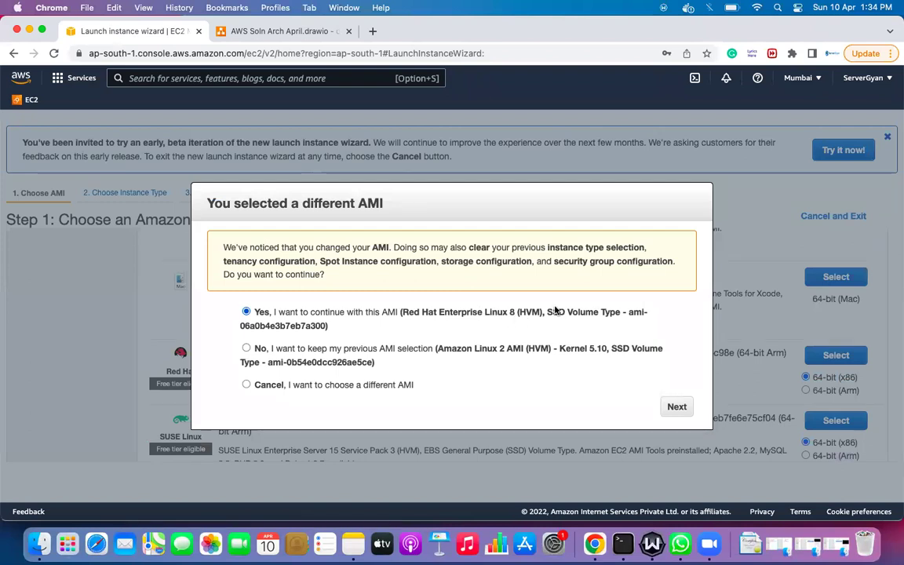
pyautogui.click(676, 406)
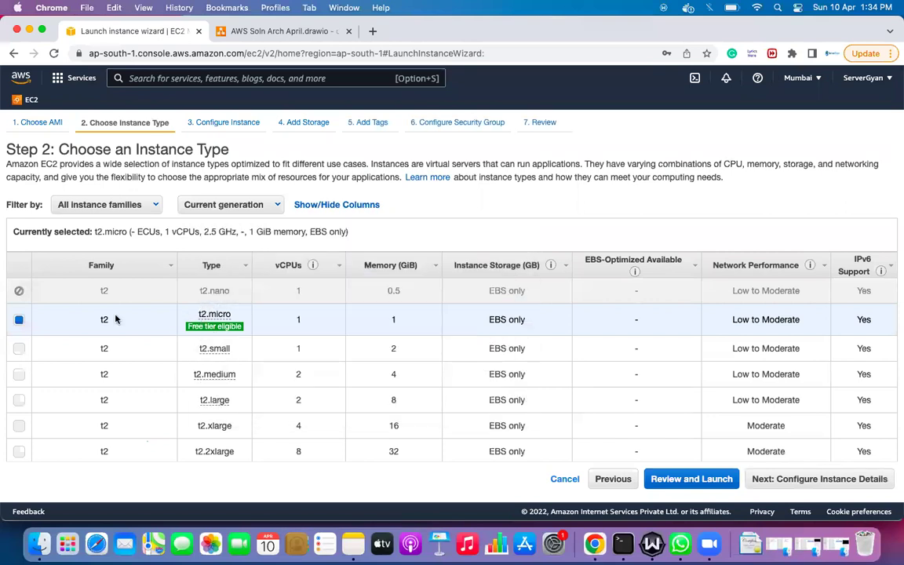
pyautogui.moveTo(203, 311)
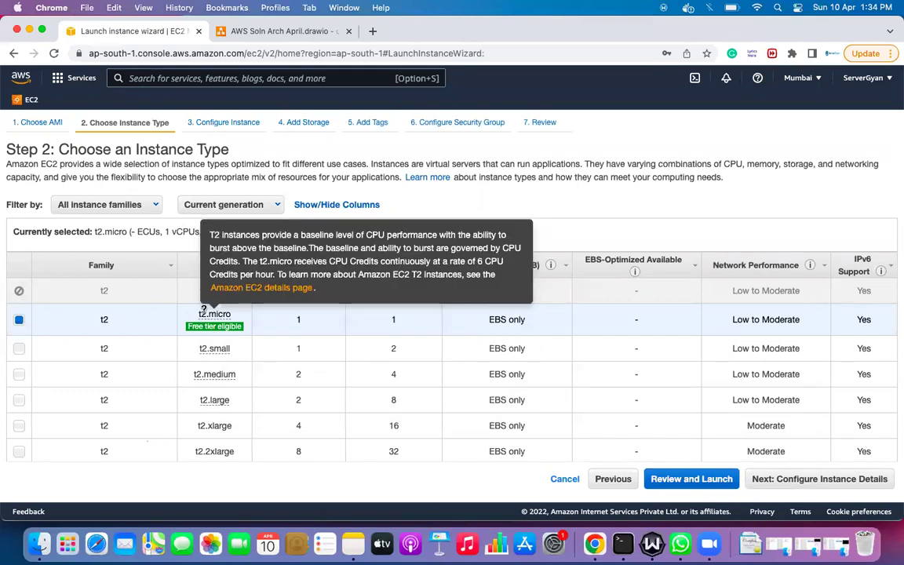
pyautogui.click(857, 480)
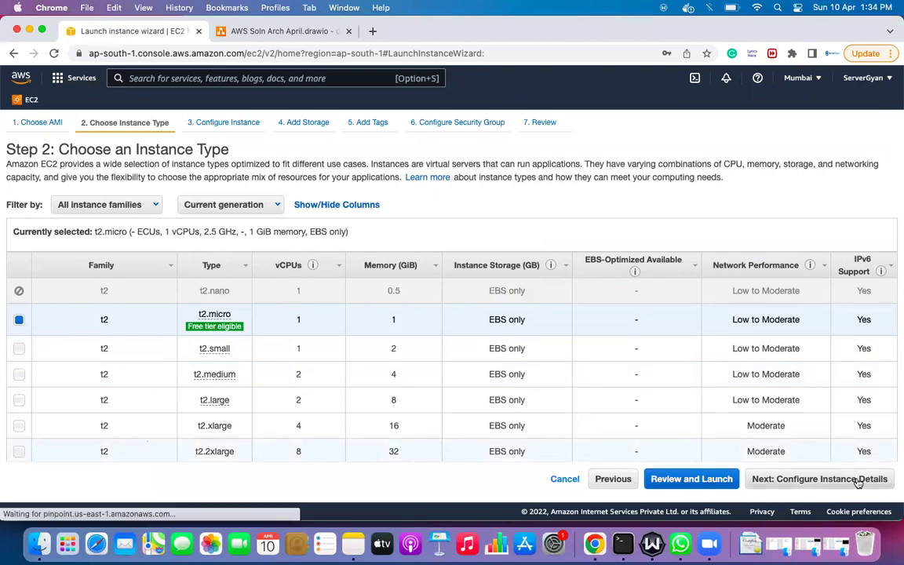
# Step: Highlight the number of instances, look over the purchasing option and network settings, and highlight the Network label
pyautogui.click(215, 199)
pyautogui.doubleClick(215, 199)
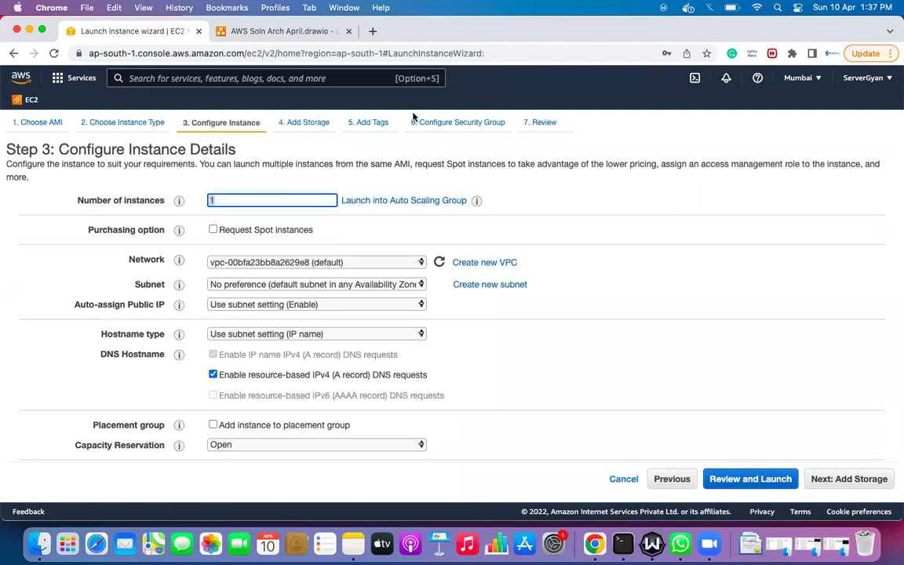
pyautogui.click(378, 228)
pyautogui.scroll(-2, 228, 203)
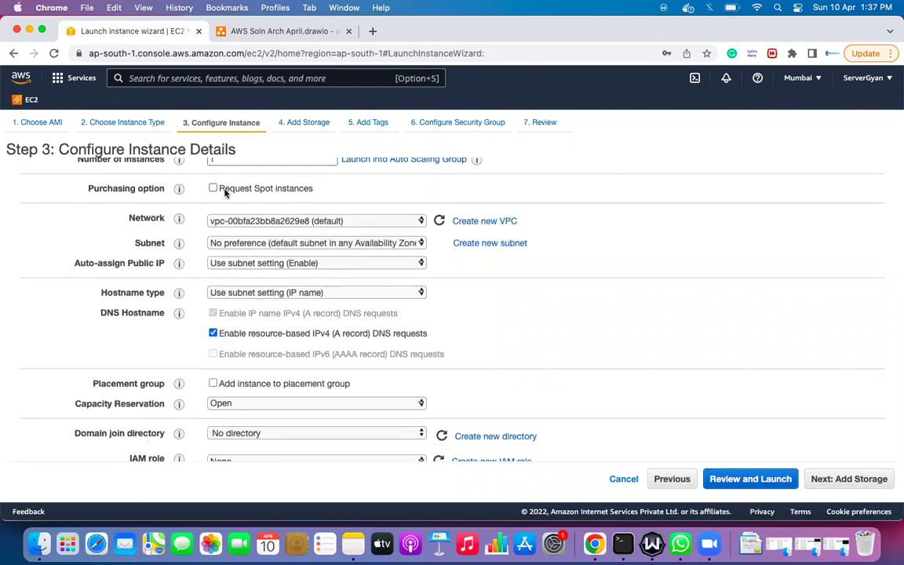
pyautogui.scroll(-2, 225, 193)
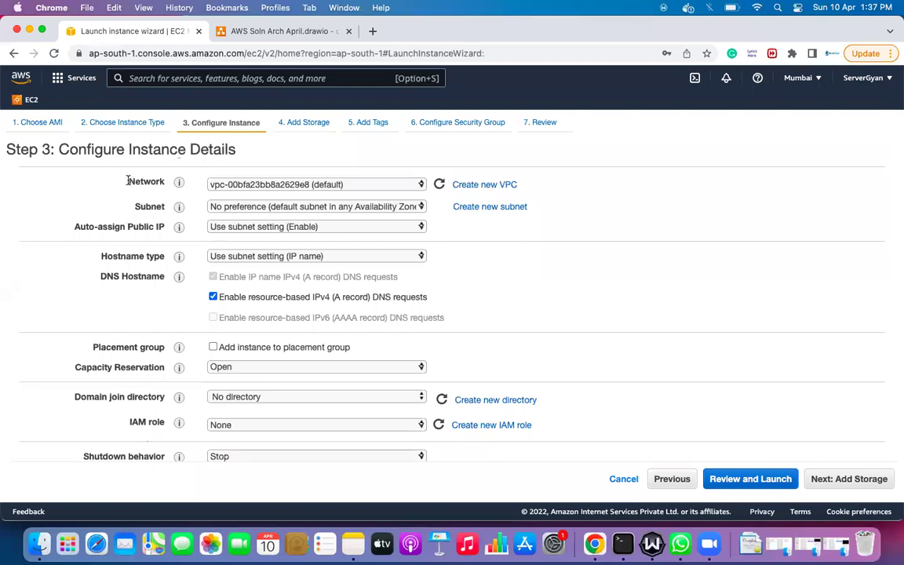
pyautogui.moveTo(128, 180); pyautogui.dragTo(168, 182)
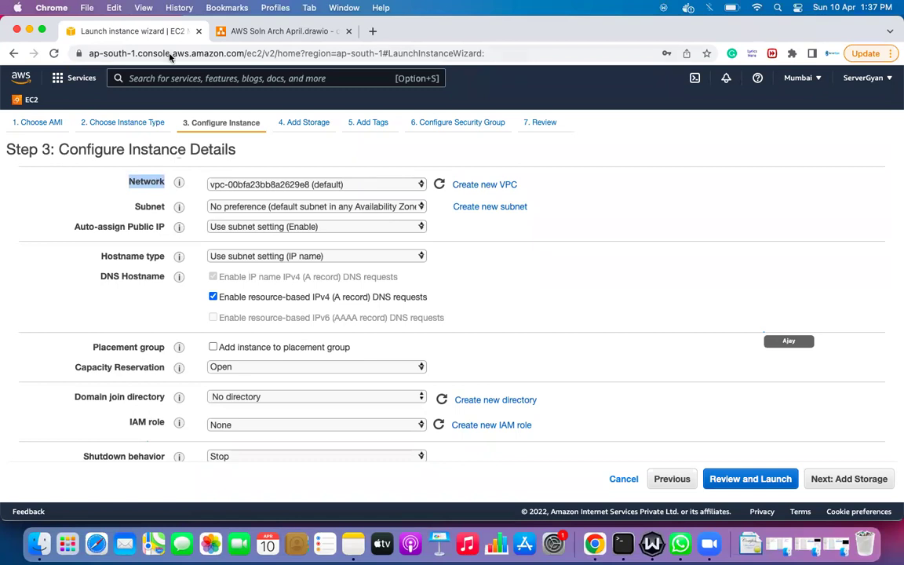
# Step: Open the EC2 console in a new browser tab, dismiss the welcome message, and search for vpc to open the VPC service
pyautogui.rightClick(18, 99)
pyautogui.click(34, 108)
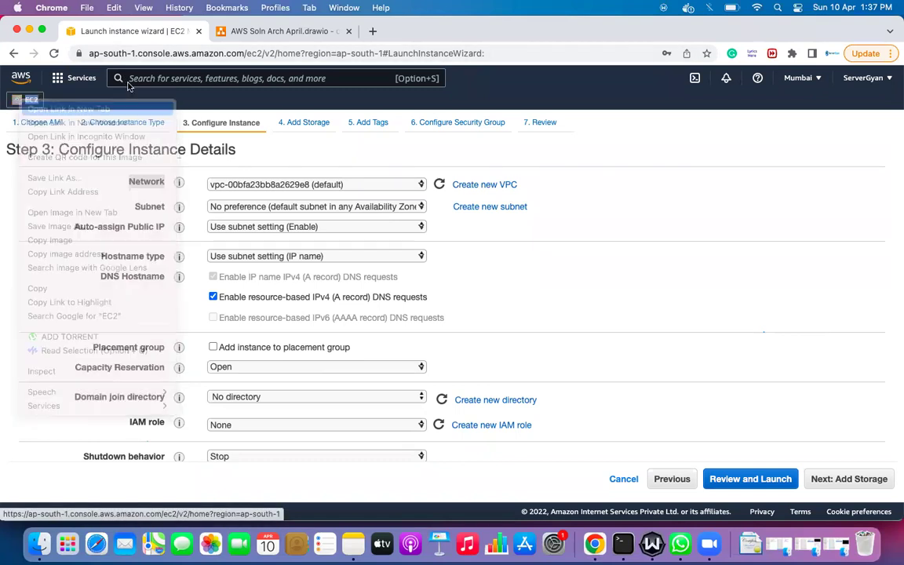
pyautogui.click(228, 32)
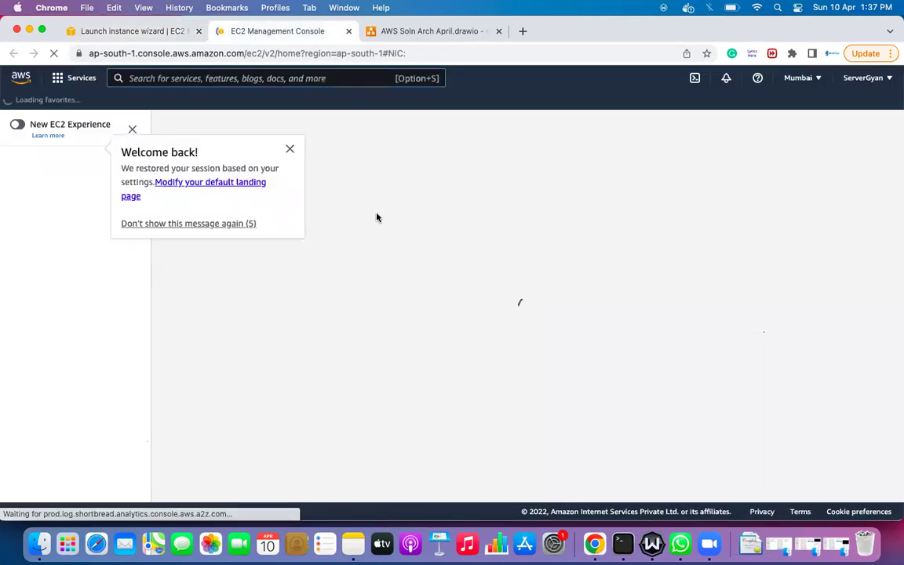
pyautogui.click(291, 149)
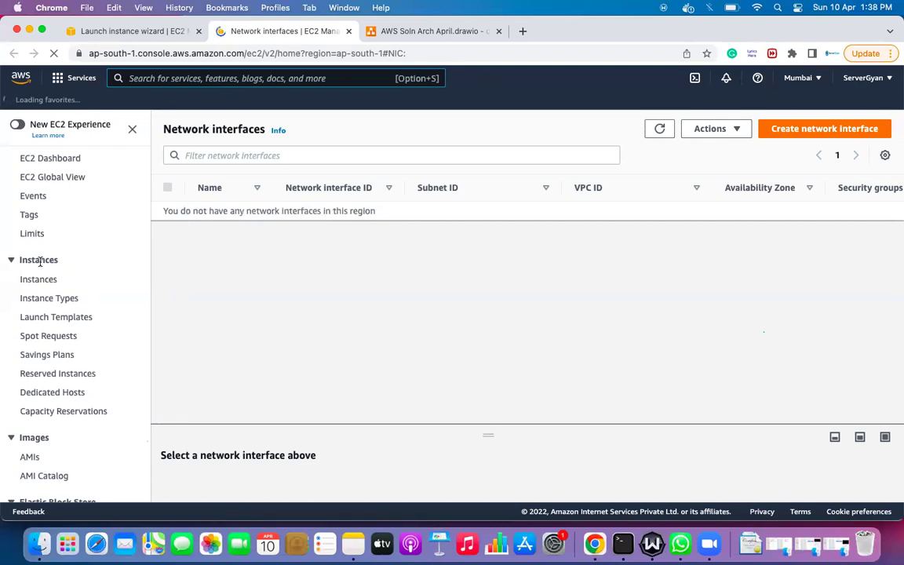
pyautogui.click(66, 86)
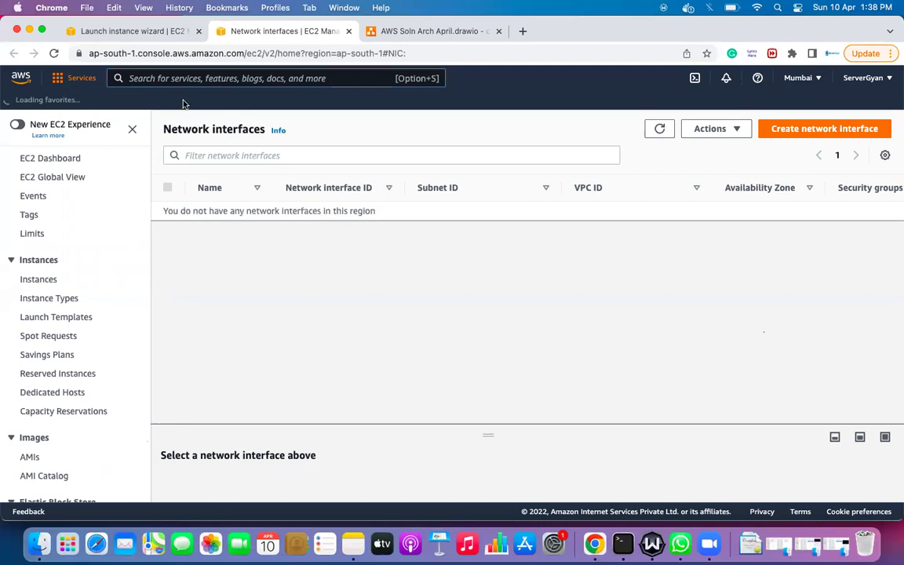
pyautogui.click(174, 77)
pyautogui.write('vpc')
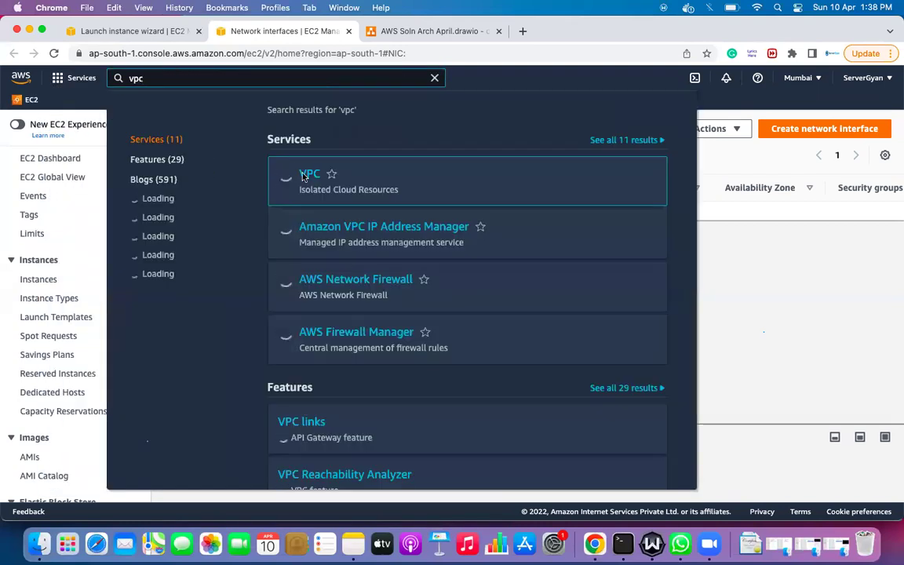
pyautogui.click(306, 175)
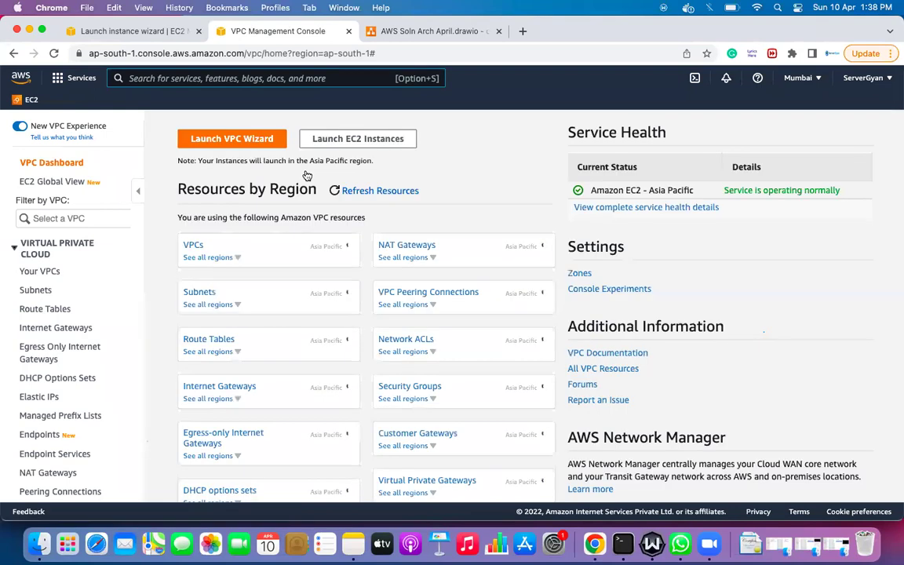
# Step: Look over the VPC dashboard's resources by region, from VPCs and subnets down to endpoints
pyautogui.scroll(-1, 278, 358)
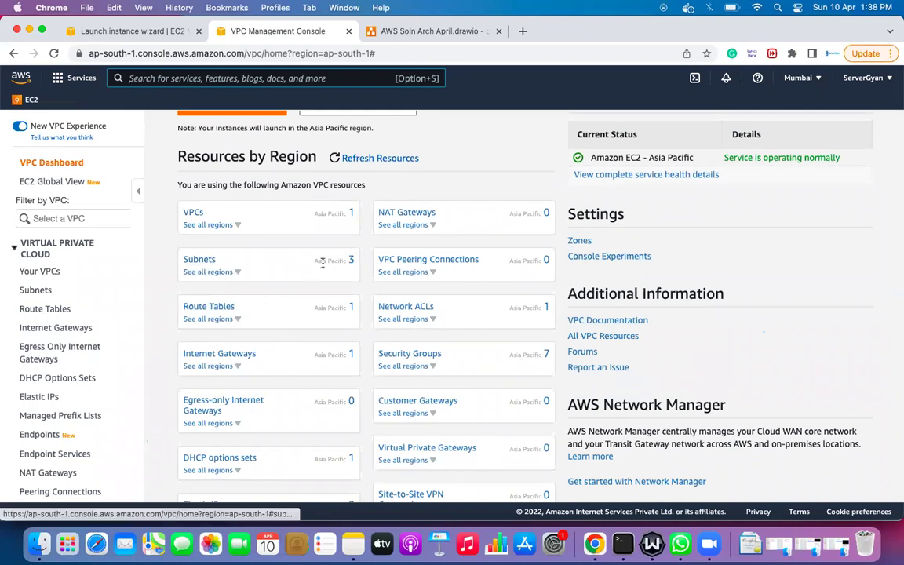
pyautogui.scroll(-1, 332, 263)
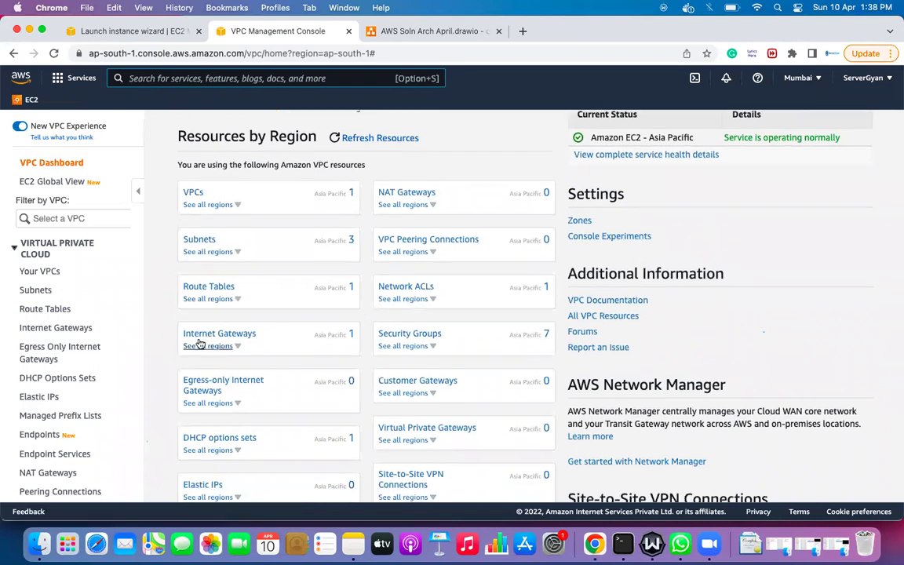
pyautogui.scroll(-2, 223, 345)
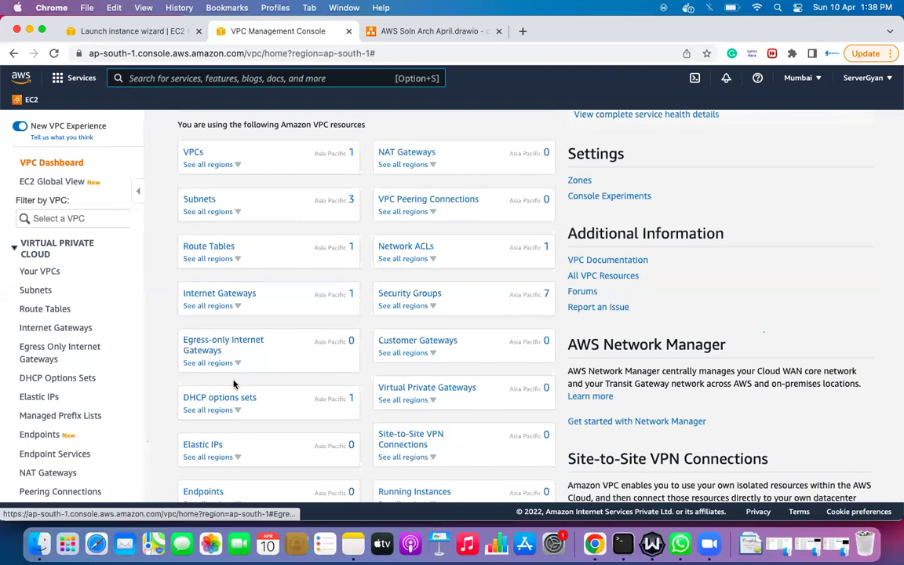
pyautogui.scroll(-1, 223, 345)
pyautogui.scroll(5, 295, 372)
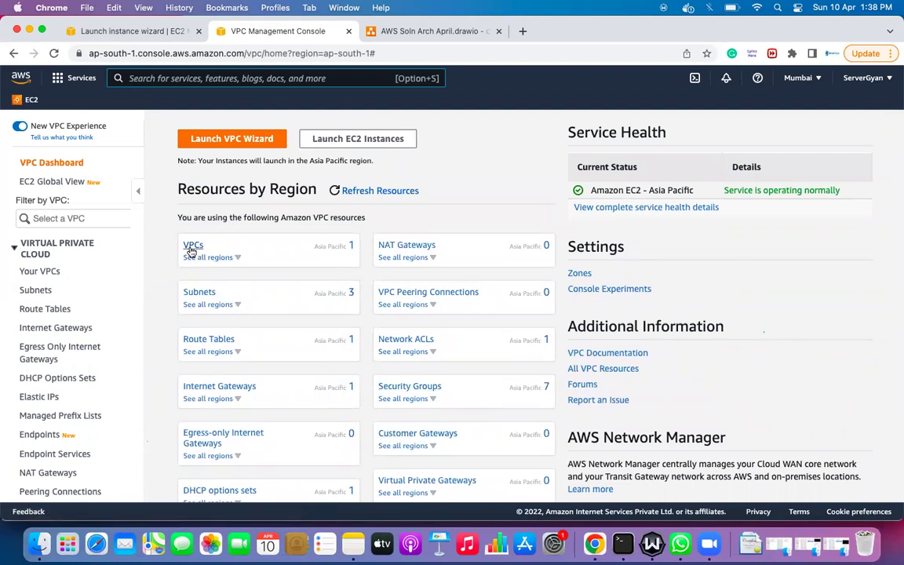
# Step: Open the list of your VPCs, highlight the existing VPC's IPv4 CIDR, and return to the launch instance wizard
pyautogui.click(39, 271)
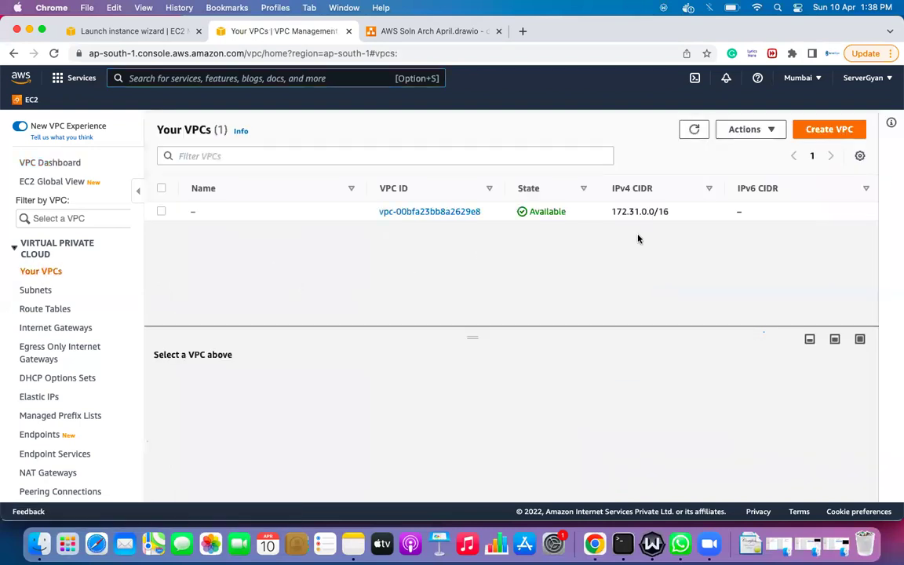
pyautogui.moveTo(612, 211); pyautogui.dragTo(669, 212)
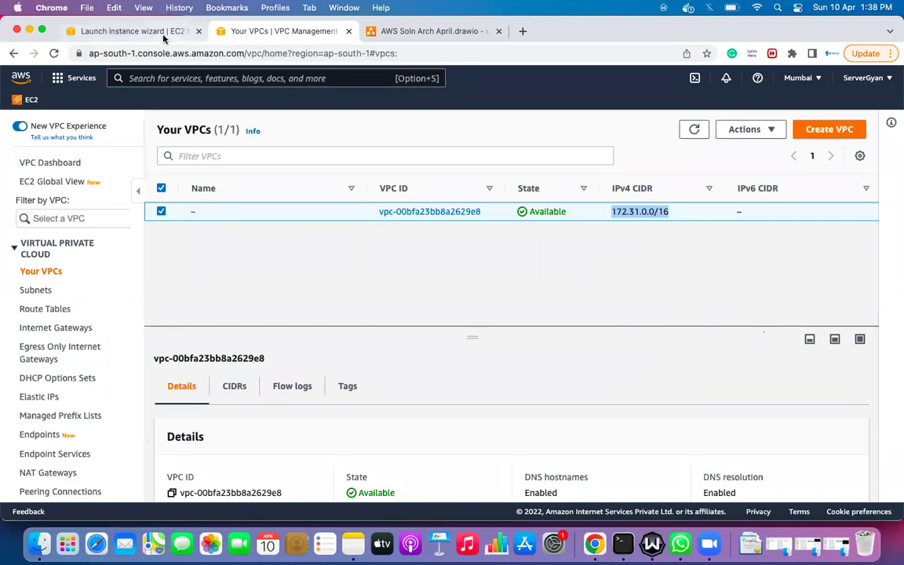
pyautogui.click(130, 30)
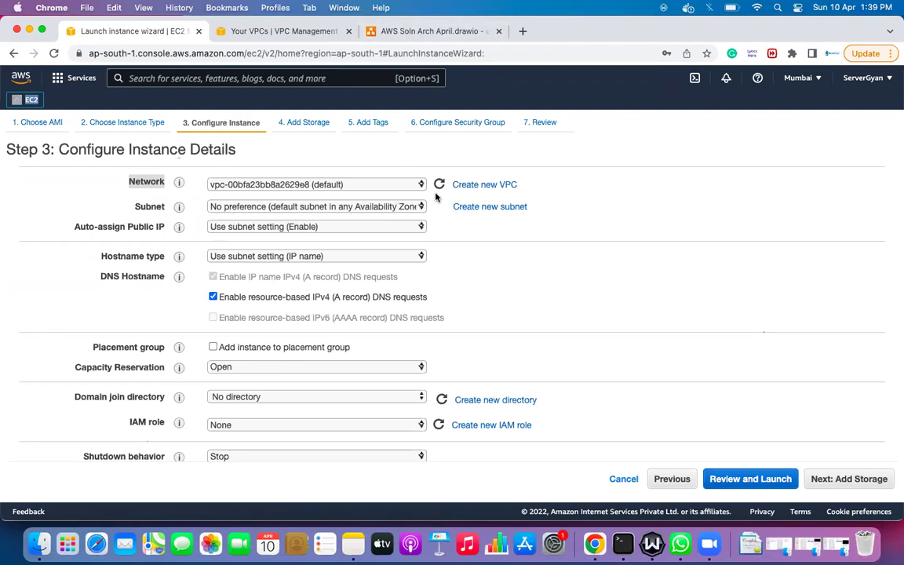
pyautogui.click(613, 227)
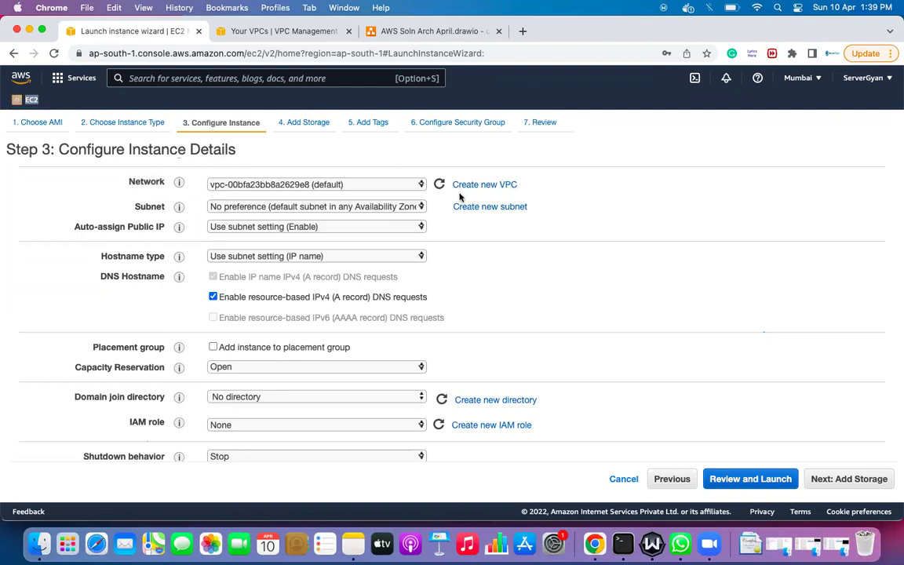
# Step: Highlight the Subnet label, look over the available subnets and their availability zones, and highlight the ap-south-1 region in the page address
pyautogui.doubleClick(160, 207)
pyautogui.click(250, 206)
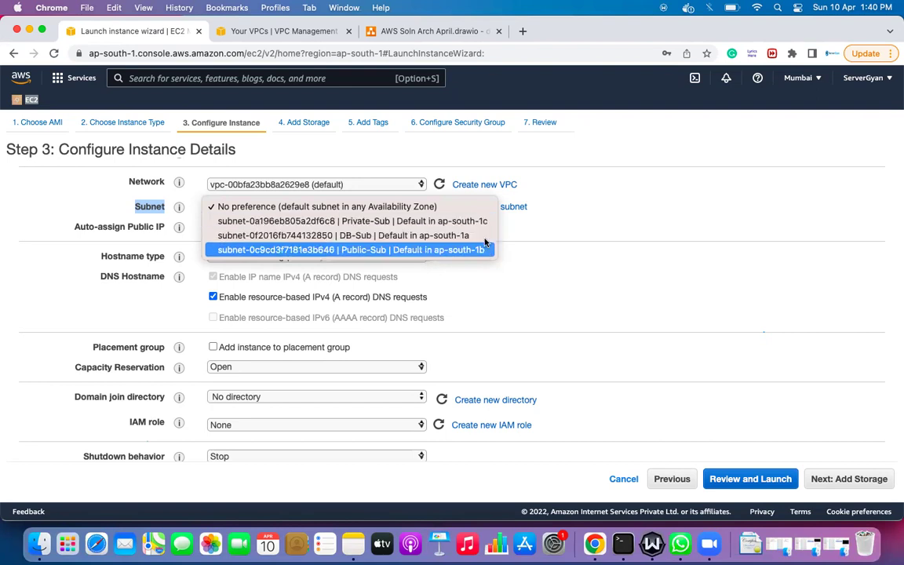
pyautogui.click(337, 53)
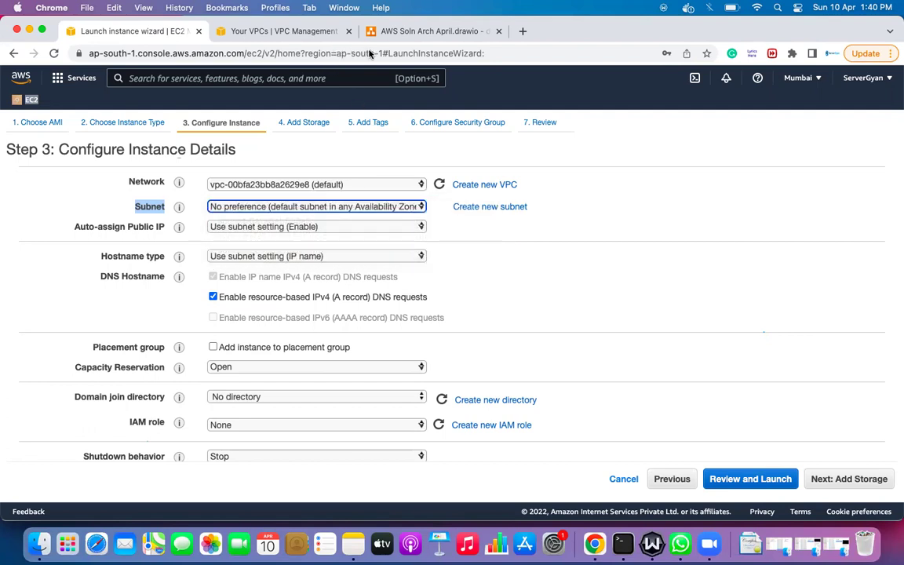
pyautogui.click(337, 53)
pyautogui.moveTo(336, 54); pyautogui.dragTo(384, 53)
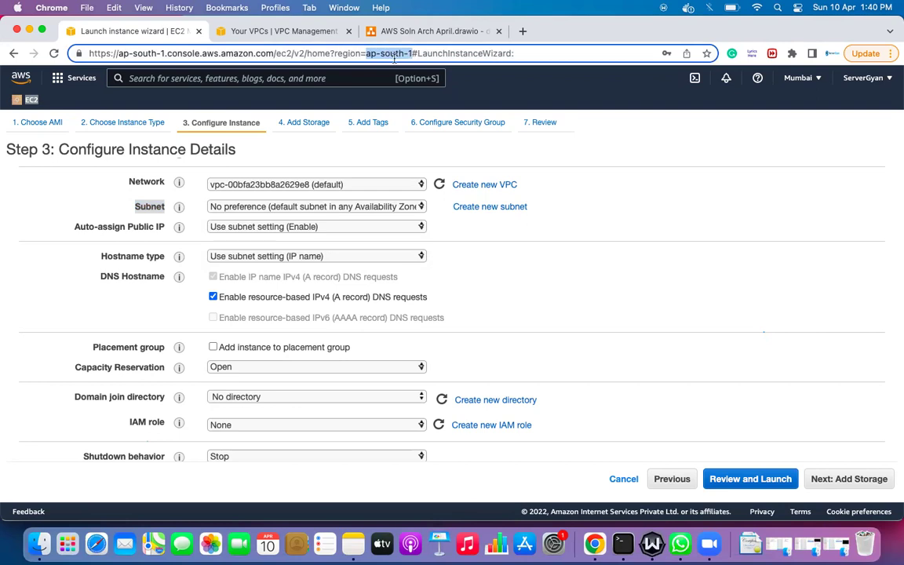
pyautogui.click(413, 205)
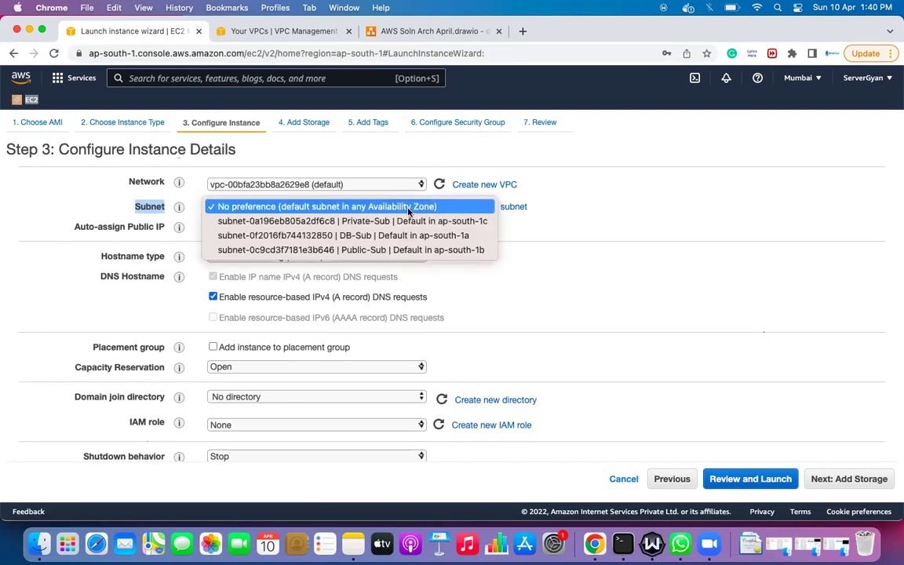
pyautogui.click(642, 254)
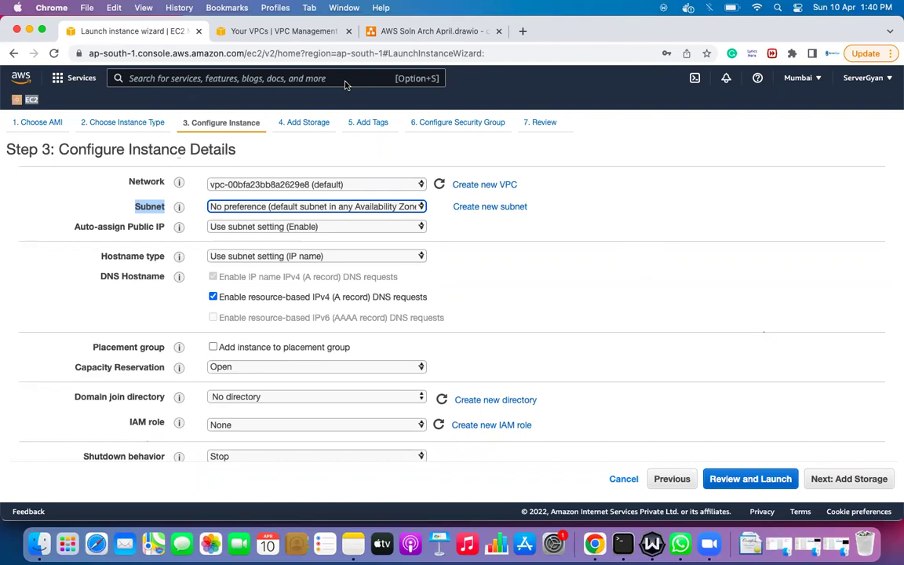
pyautogui.click(559, 255)
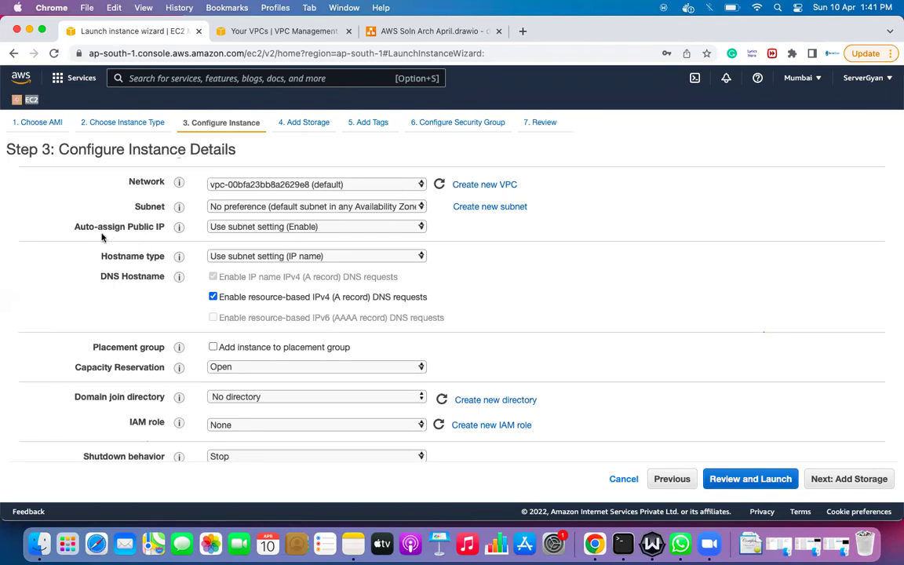
# Step: Highlight the Auto-assign Public IP label, look over its options, and set it to Disable
pyautogui.moveTo(75, 226); pyautogui.dragTo(167, 228)
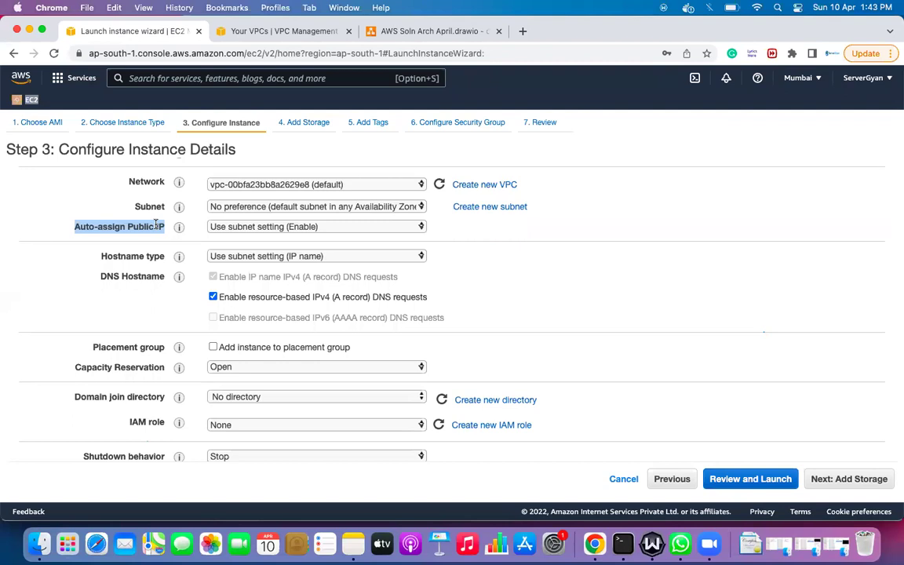
pyautogui.click(259, 226)
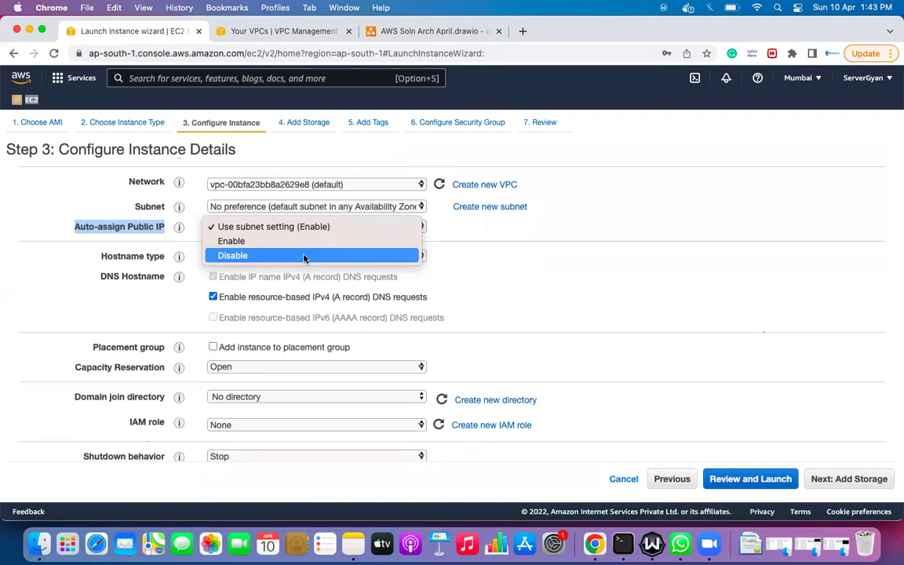
pyautogui.click(597, 306)
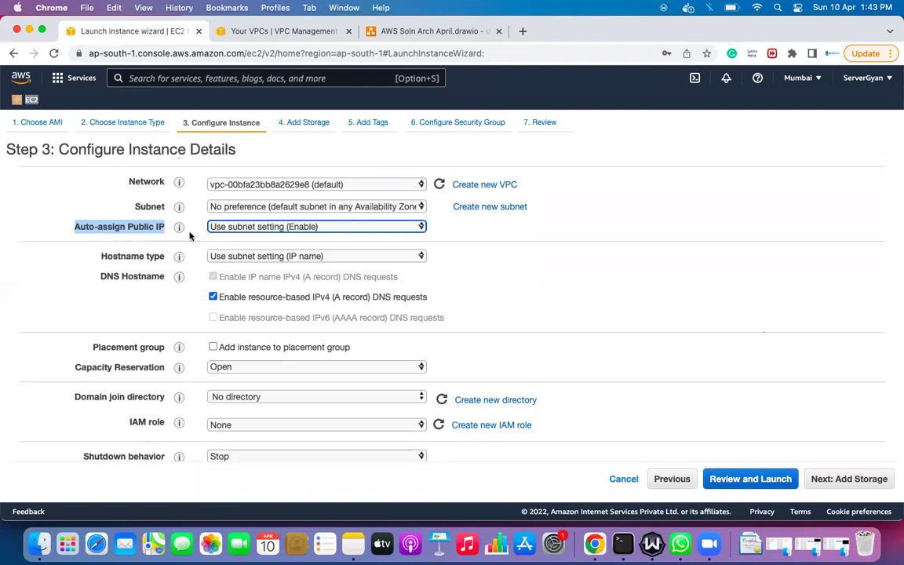
pyautogui.click(280, 226)
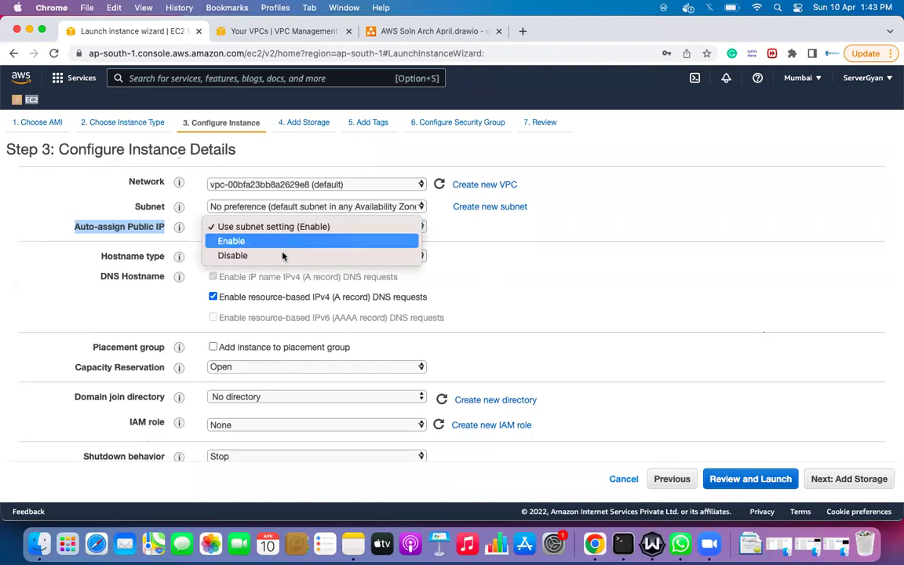
pyautogui.click(281, 255)
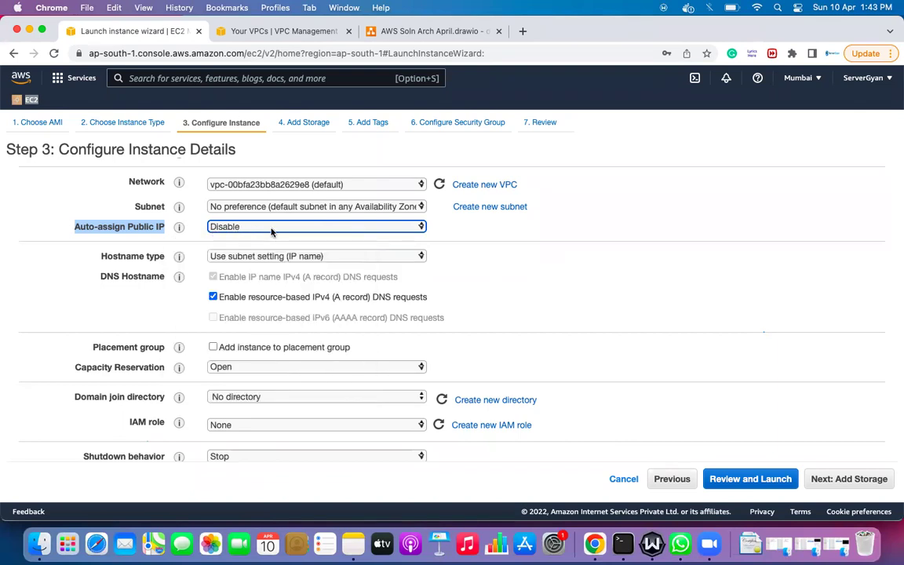
pyautogui.click(319, 228)
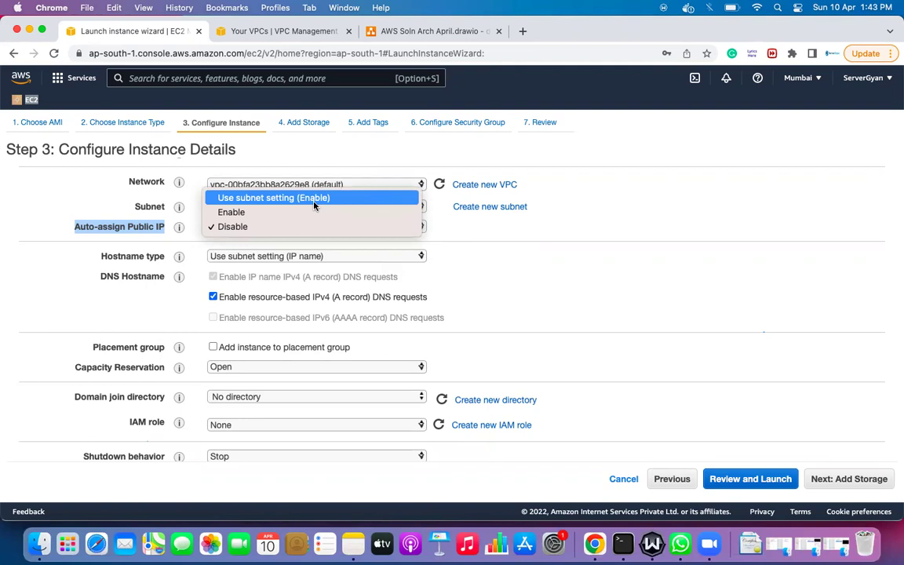
# Step: Switch to the VPC console, list the subnets, and open the subnet settings of DB-Sub for editing
pyautogui.click(260, 33)
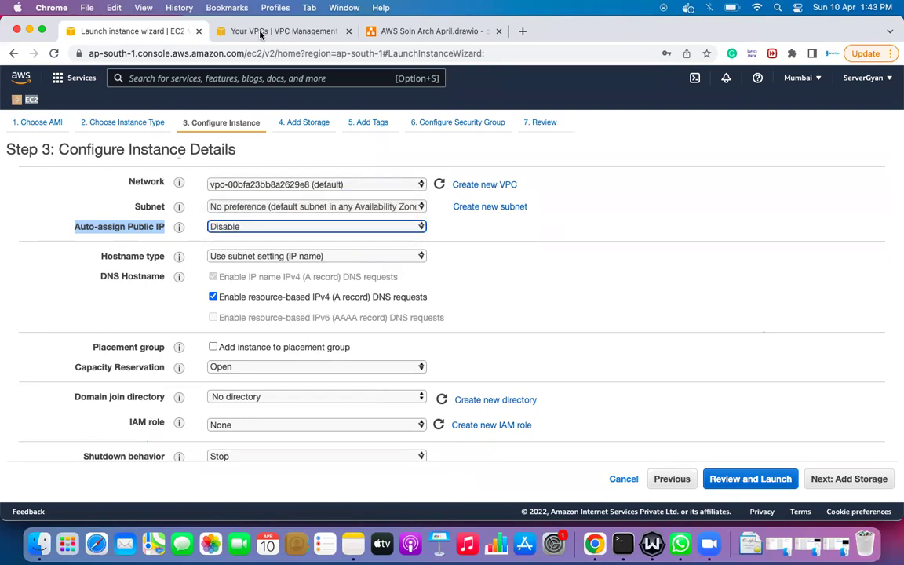
pyautogui.click(259, 33)
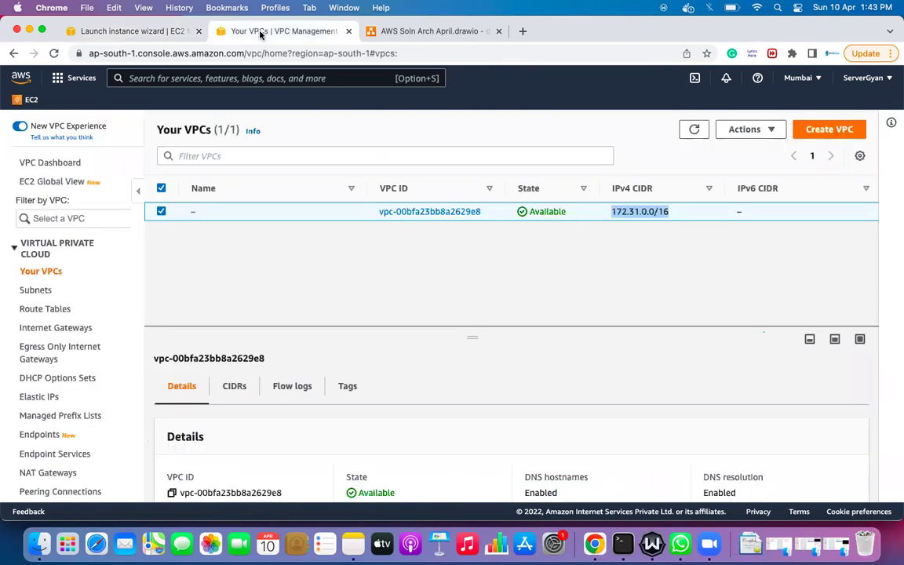
pyautogui.click(43, 293)
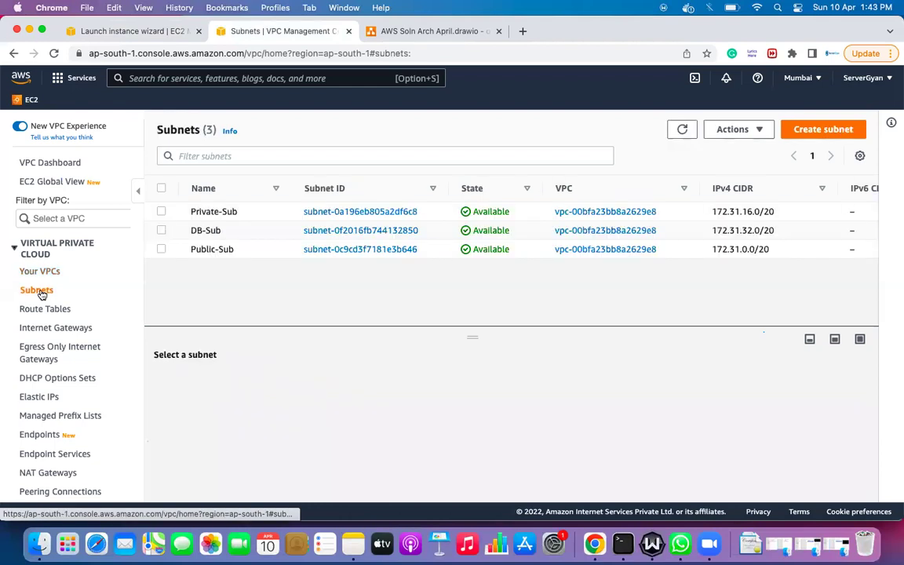
pyautogui.click(162, 231)
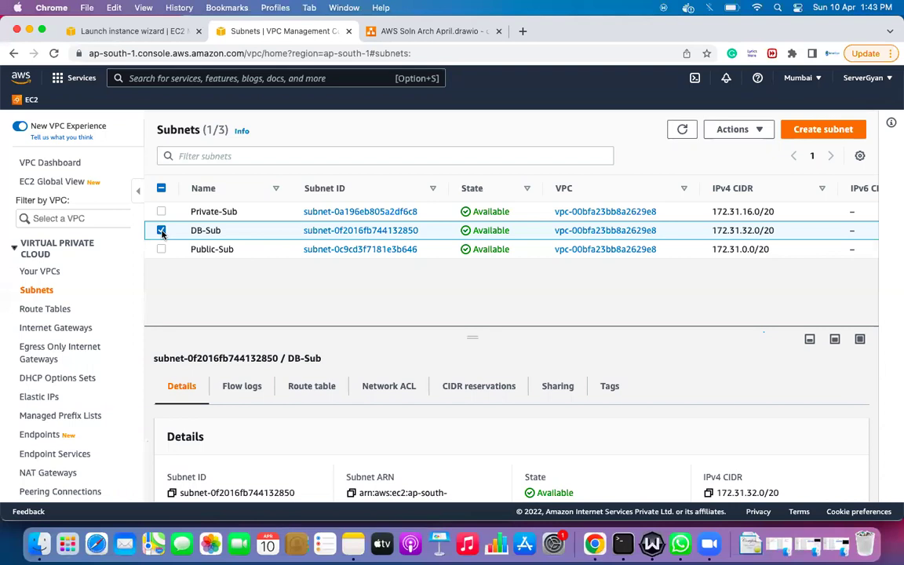
pyautogui.click(754, 130)
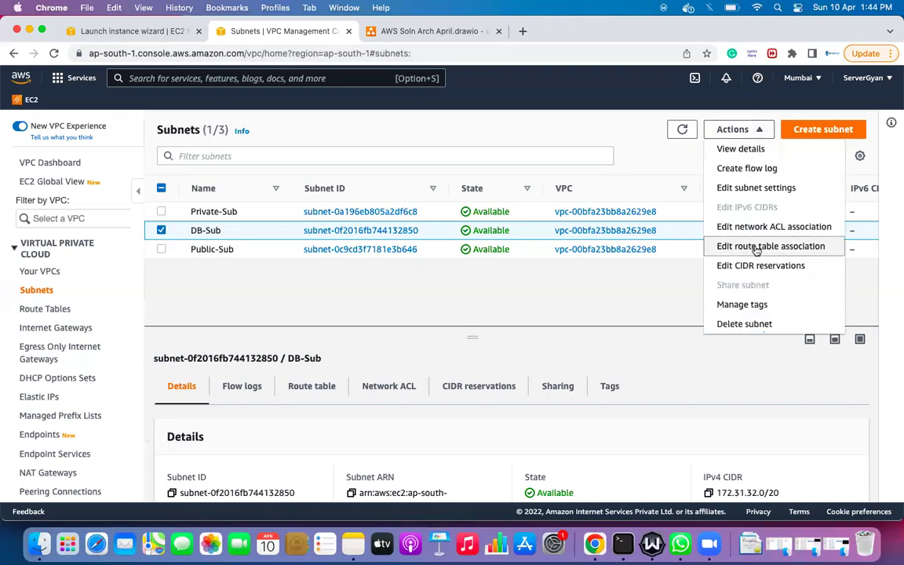
pyautogui.click(755, 188)
pyautogui.scroll(-1, 313, 265)
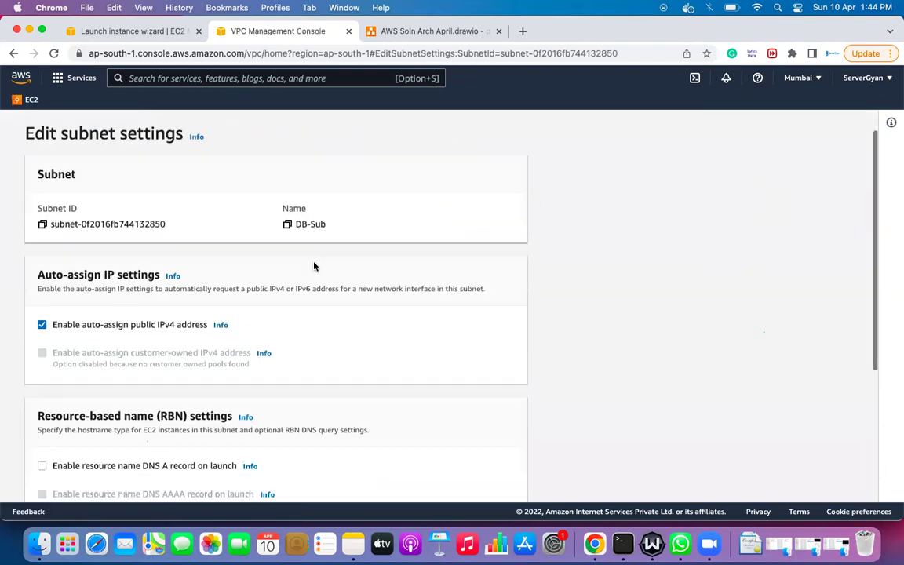
# Step: Toggle auto-assign public IPv4 address for DB-Sub, leave its settings without saving, and return to the launch instance wizard
pyautogui.click(42, 324)
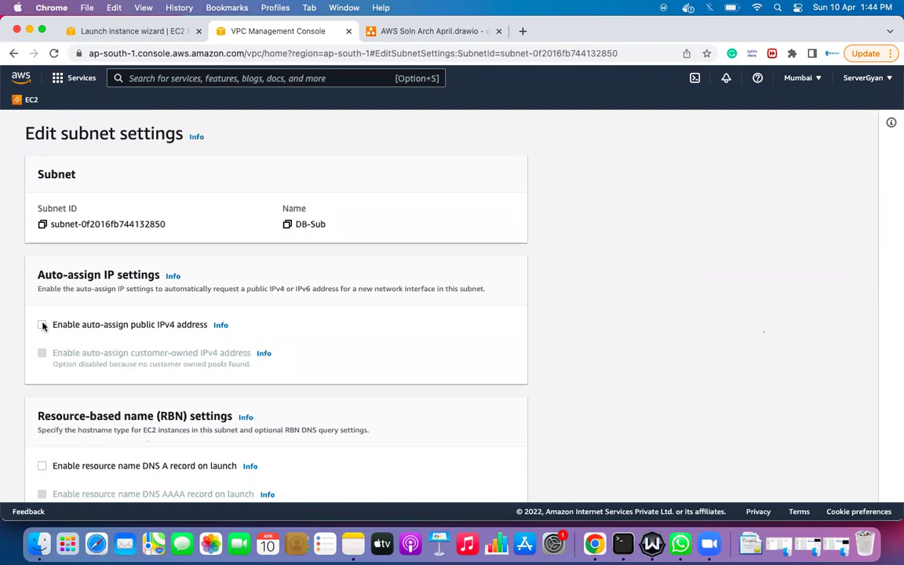
pyautogui.click(42, 325)
pyautogui.click(43, 325)
pyautogui.click(12, 54)
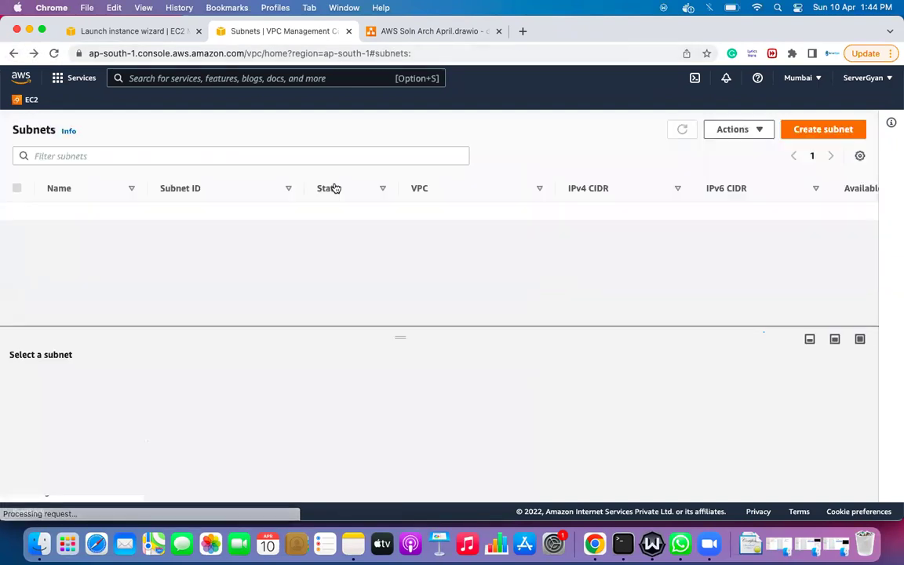
pyautogui.click(149, 33)
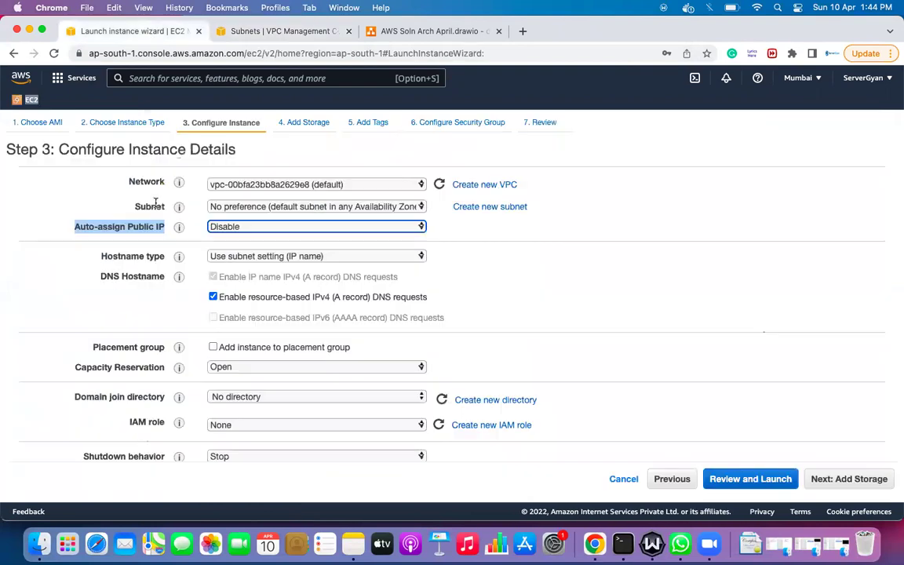
# Step: Highlight the Auto-assign Public IP label and set the option to Use subnet setting (Enable)
pyautogui.click(527, 284)
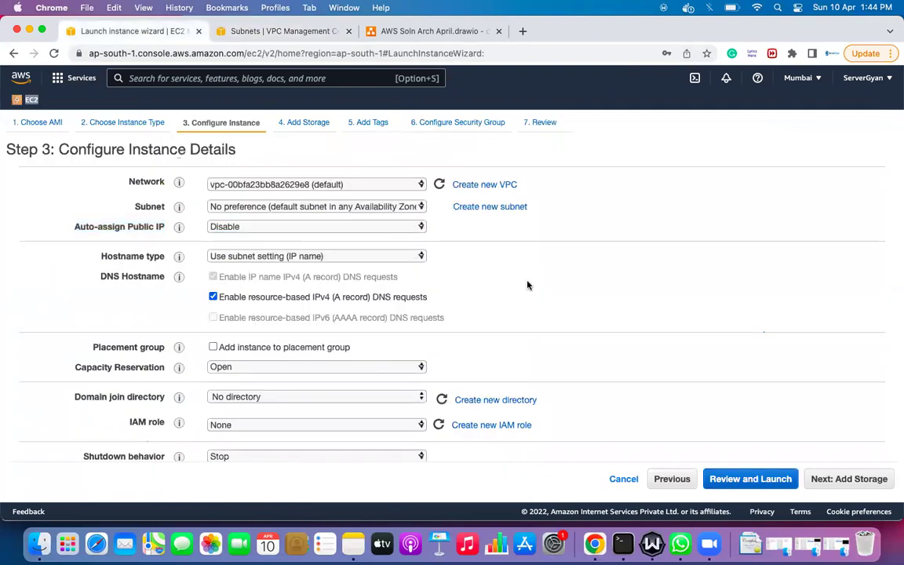
pyautogui.click(406, 228)
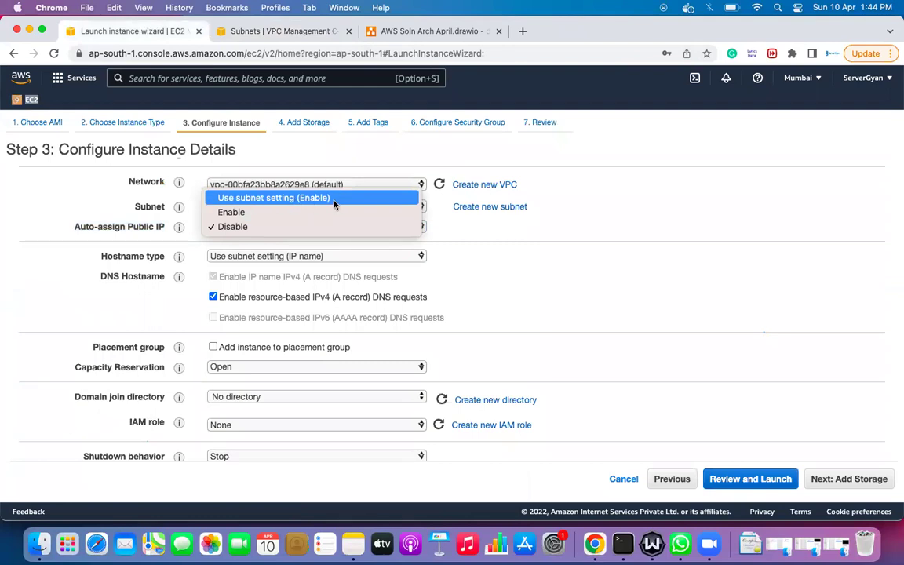
pyautogui.click(529, 252)
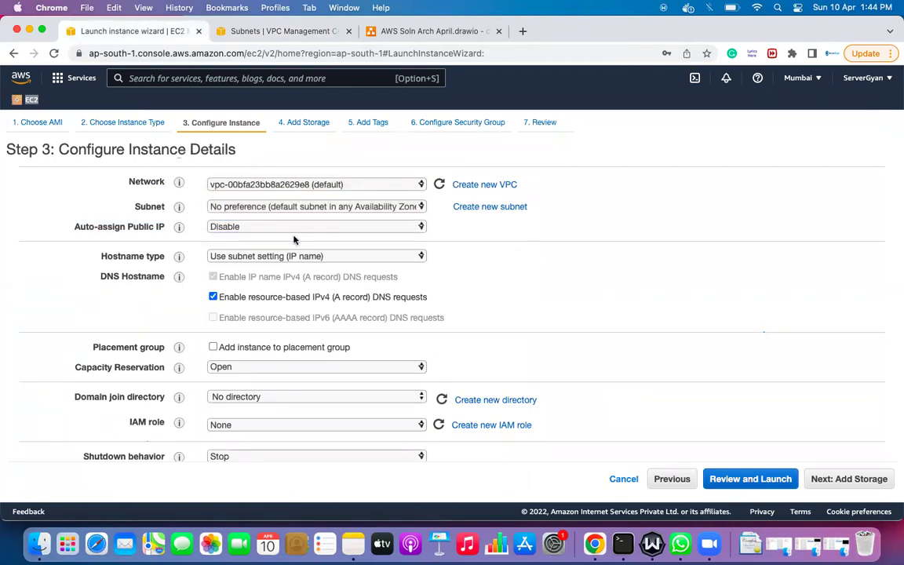
pyautogui.moveTo(74, 225); pyautogui.dragTo(165, 227)
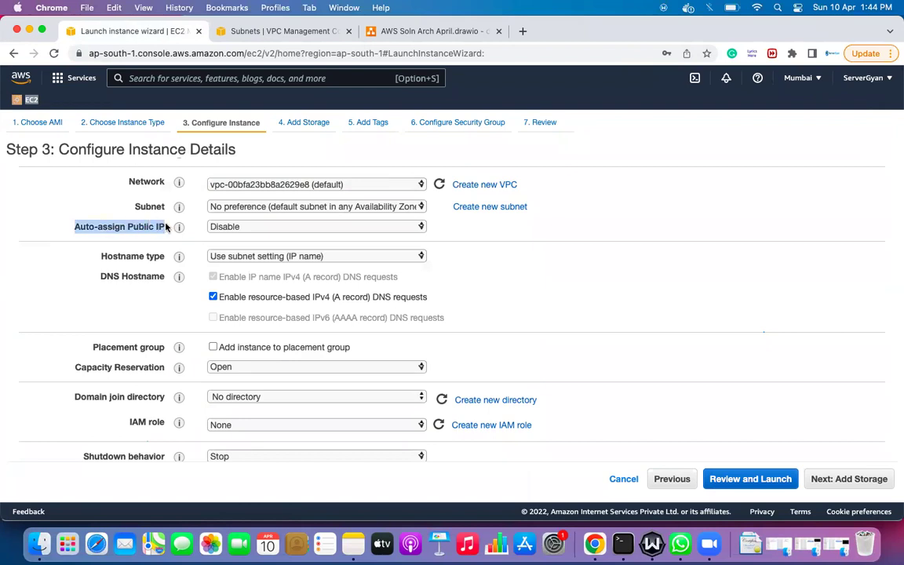
pyautogui.click(221, 226)
pyautogui.click(232, 203)
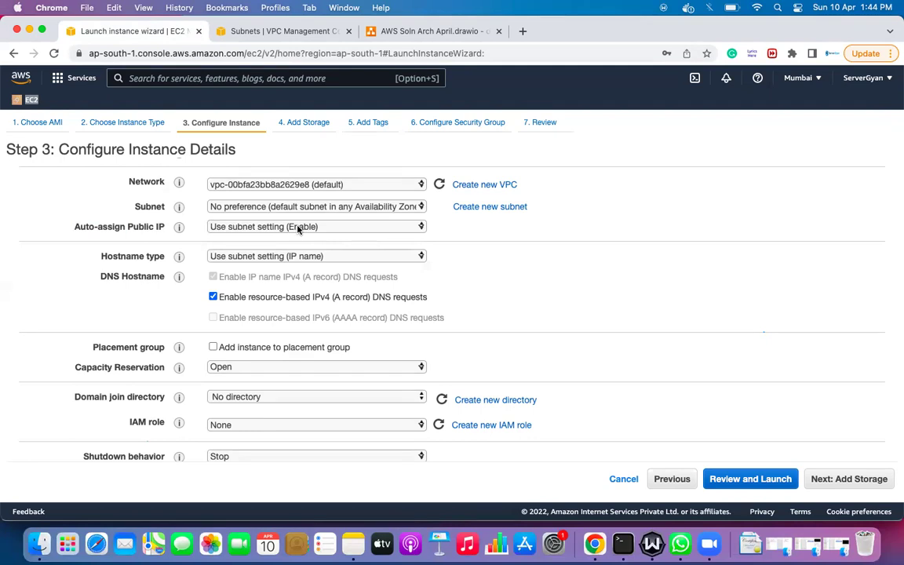
# Step: Highlight the Hostname type label and look over its naming options
pyautogui.scroll(-3, 298, 229)
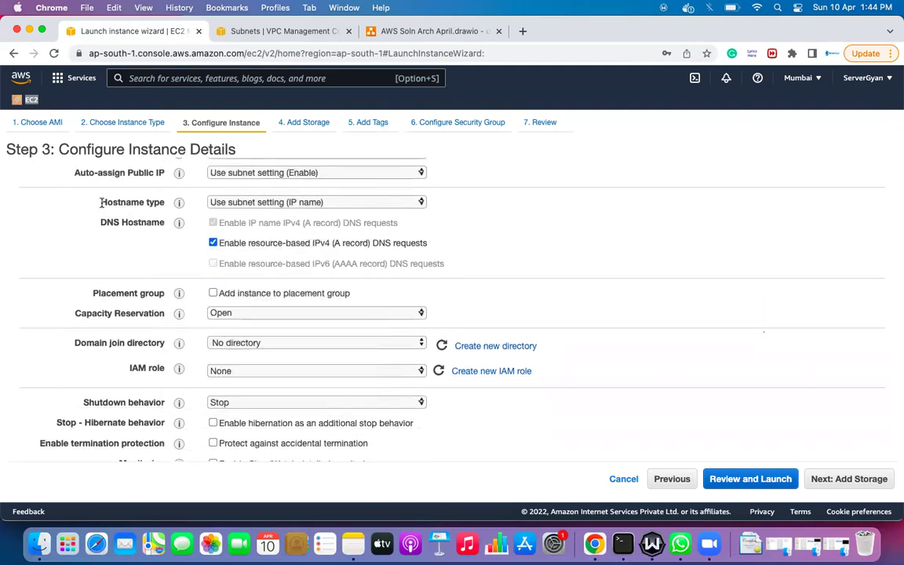
pyautogui.moveTo(101, 202); pyautogui.dragTo(167, 202)
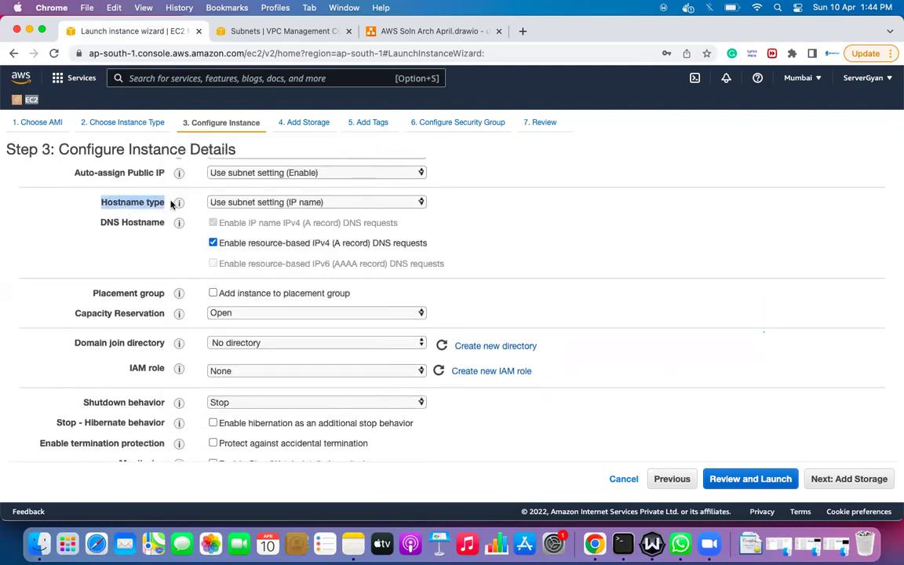
pyautogui.click(209, 201)
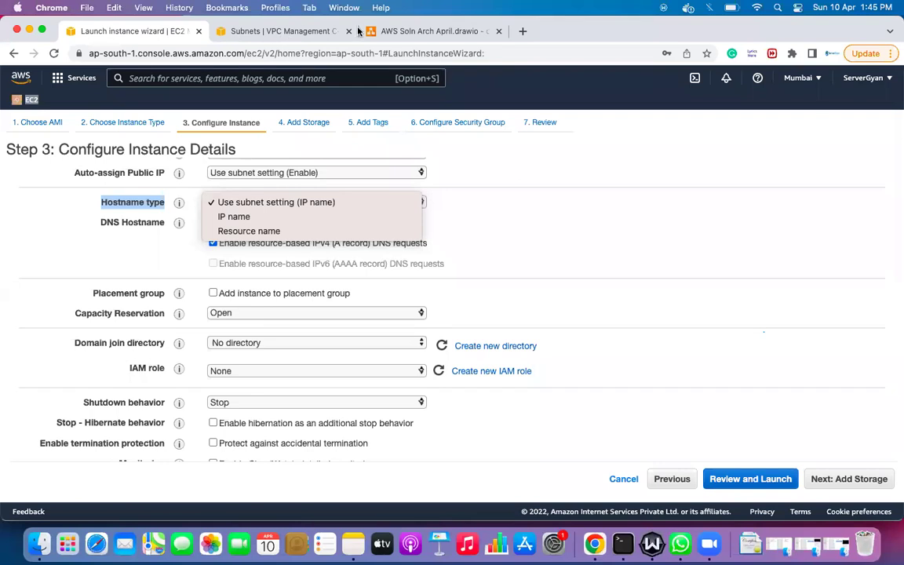
# Step: Switch to the AWS Soln Arch April.drawio diagram and add the text 10.3.9.22 below the java-1.13 label on Page-4
pyautogui.click(386, 37)
pyautogui.click(385, 37)
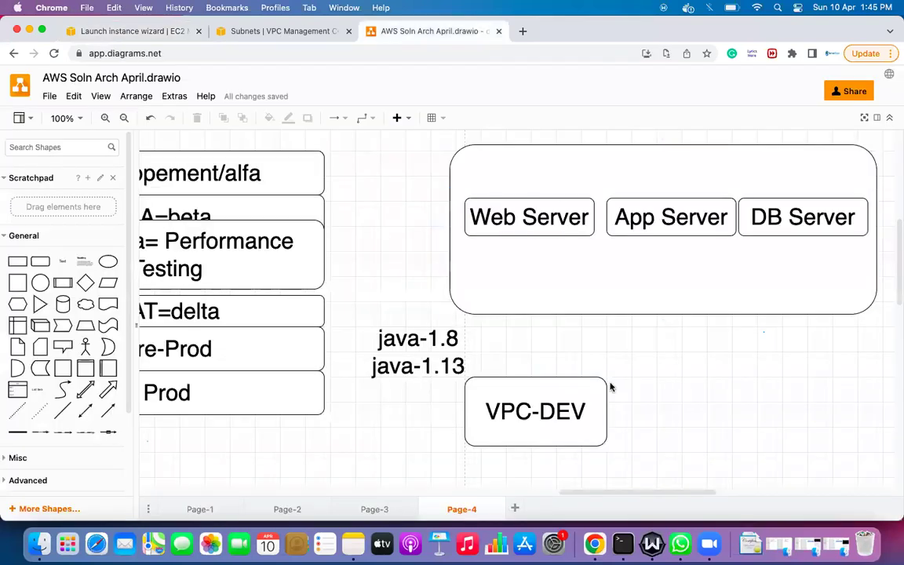
pyautogui.hotkey('ctrl', 'Up')
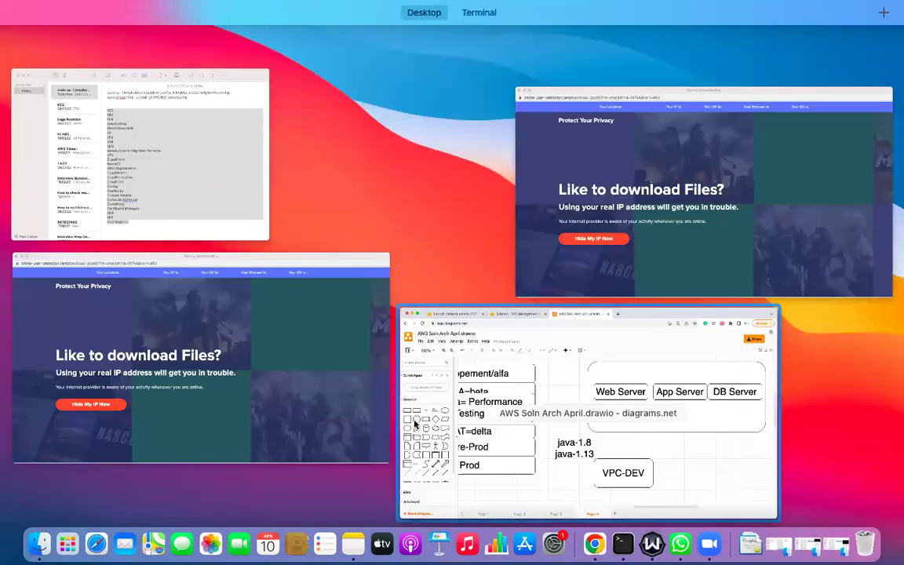
pyautogui.click(479, 476)
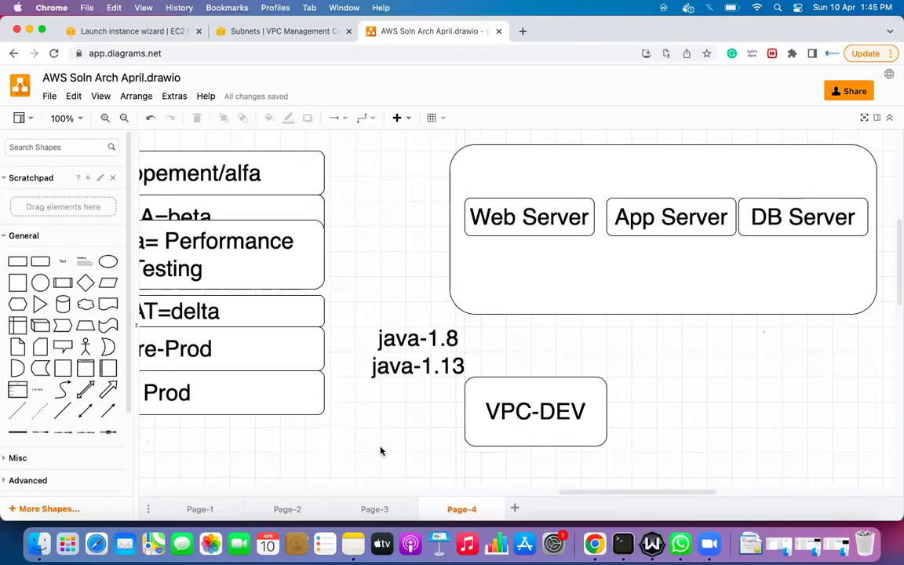
pyautogui.doubleClick(382, 449)
pyautogui.click(378, 406)
pyautogui.write('10.3.')
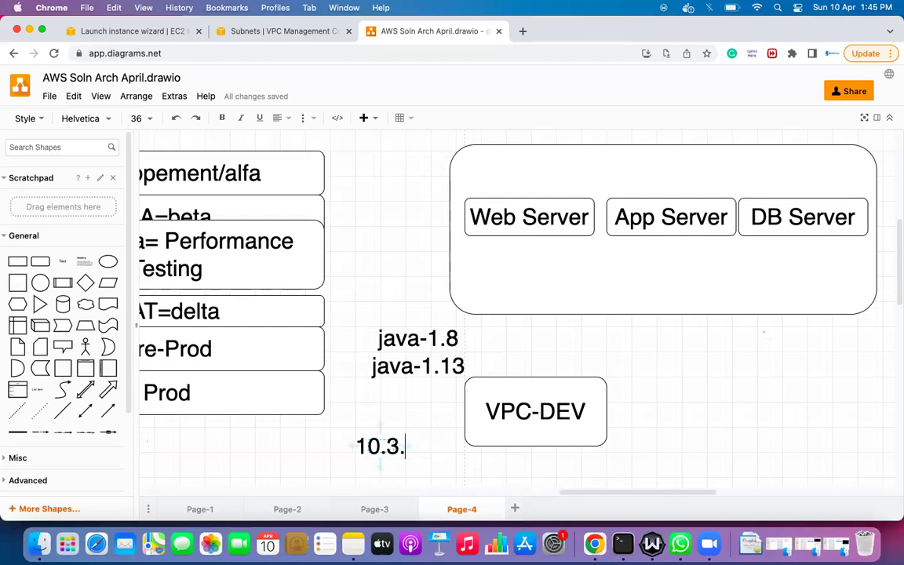
pyautogui.write('9.22')
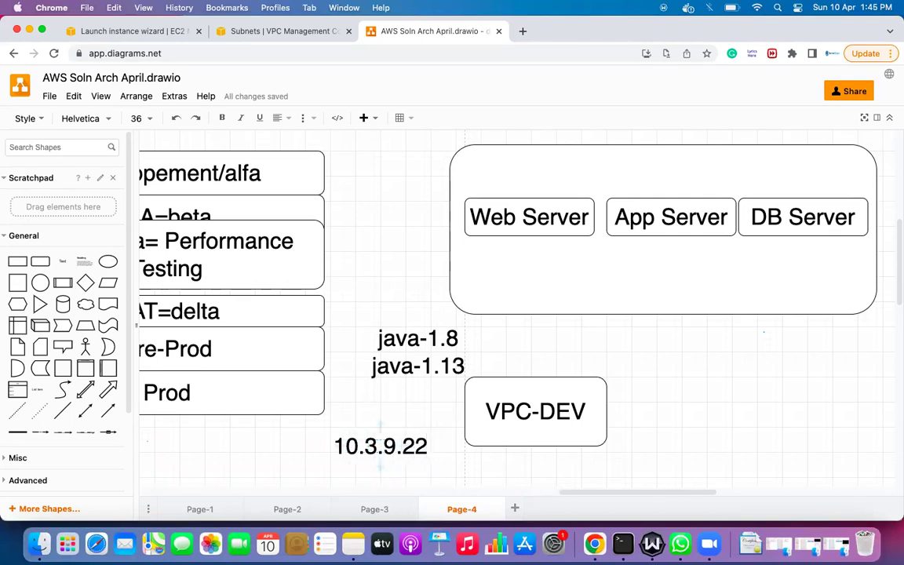
# Step: Insert the prefix ip- in front of the 10.3.9.22 text on the diagram
pyautogui.press('Left')
pyautogui.press('Left')
pyautogui.press('Left')
pyautogui.press('Left')
pyautogui.press('Left')
pyautogui.press('Left')
pyautogui.press('Left')
pyautogui.press('Left')
pyautogui.press('Left')
pyautogui.write('ip-')
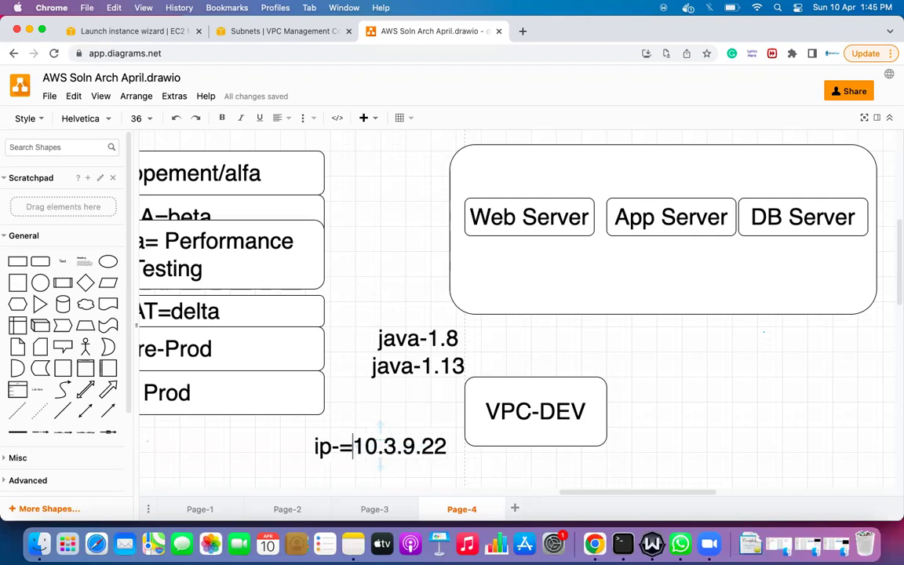
# Step: Replace the dots in the address text with hyphens so the label reads ip-10-3-9-22
pyautogui.press('Right')
pyautogui.press('Right')
pyautogui.press('Delete')
pyautogui.write('-')
pyautogui.press('Right')
pyautogui.press('Delete')
pyautogui.write('-')
pyautogui.press('Right')
pyautogui.press('Delete')
pyautogui.write('-')
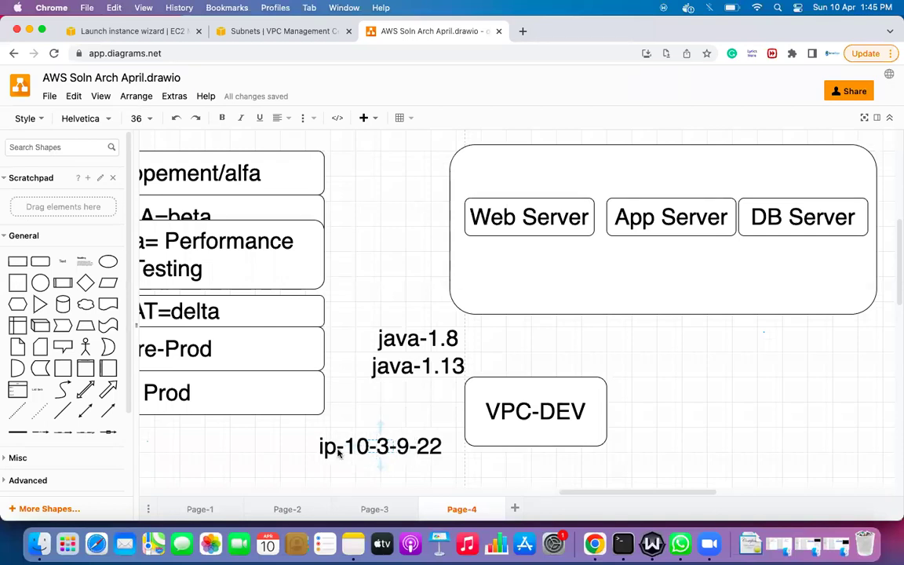
pyautogui.click(386, 469)
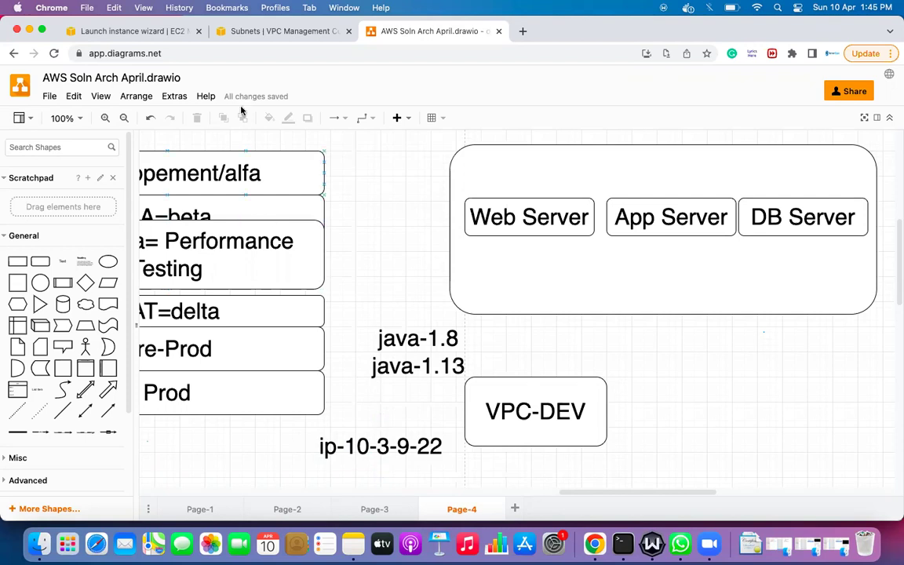
# Step: Switch back to the launch instance wizard and read the help text for DNS Hostname
pyautogui.press('super+1')
pyautogui.scroll(-1, 385, 362)
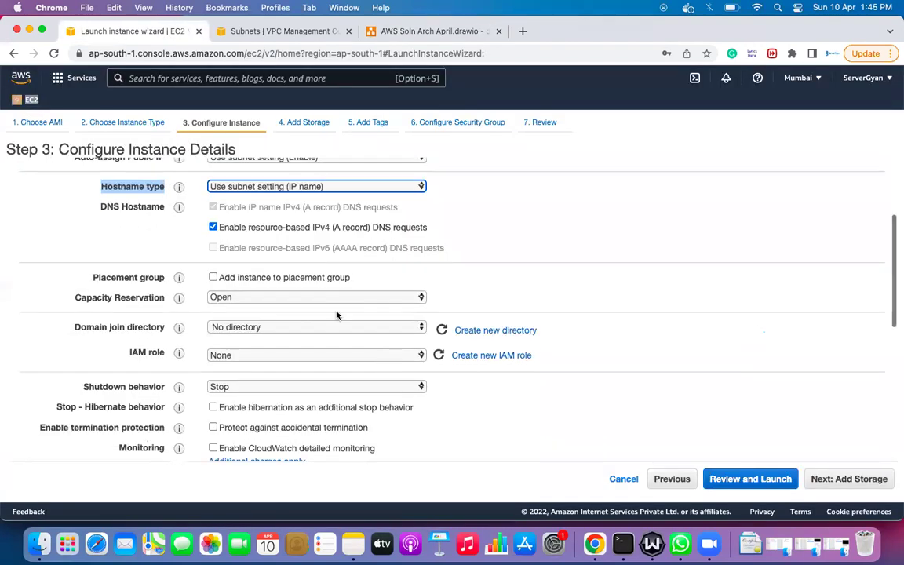
pyautogui.moveTo(179, 208)
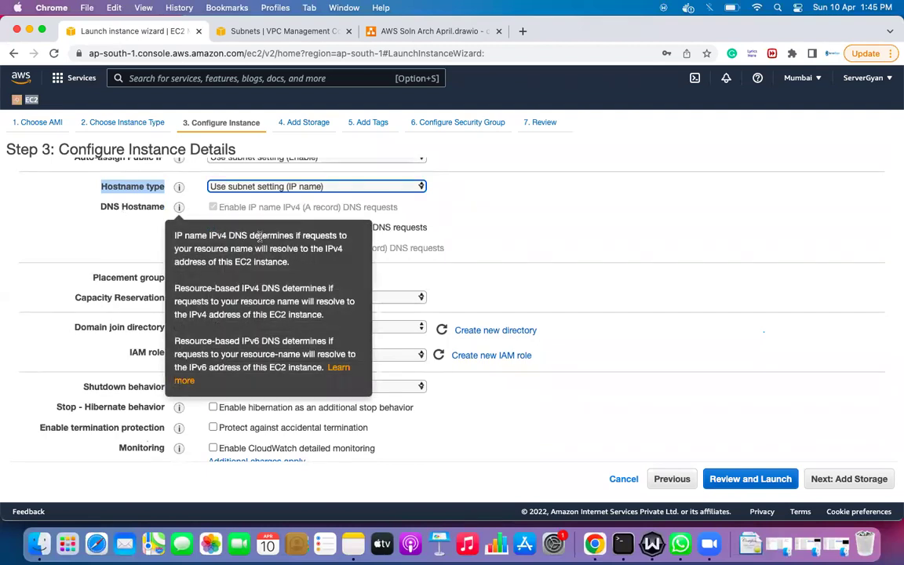
# Step: Highlight the Placement group label repeatedly while going over that setting, and highlight the Capacity Reservation label
pyautogui.scroll(-4, 515, 259)
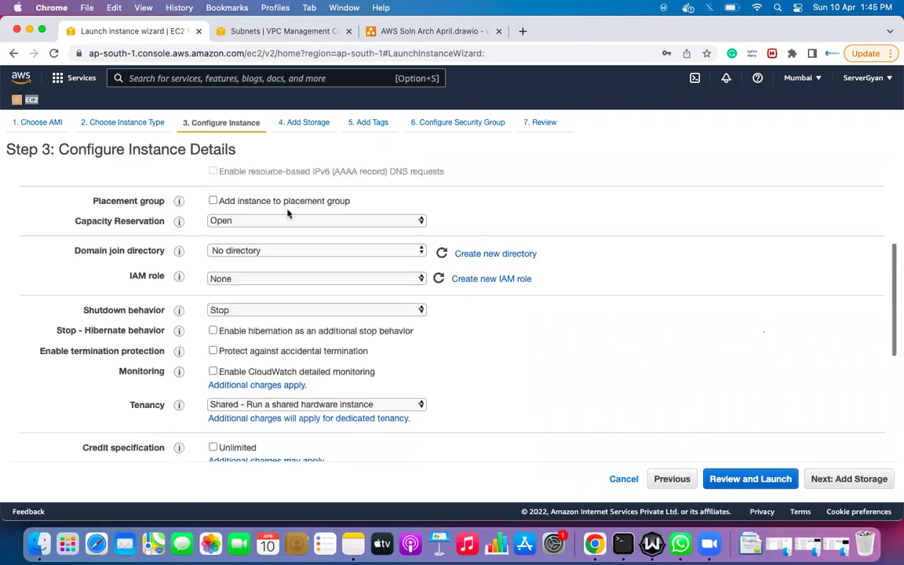
pyautogui.moveTo(95, 198); pyautogui.dragTo(162, 196)
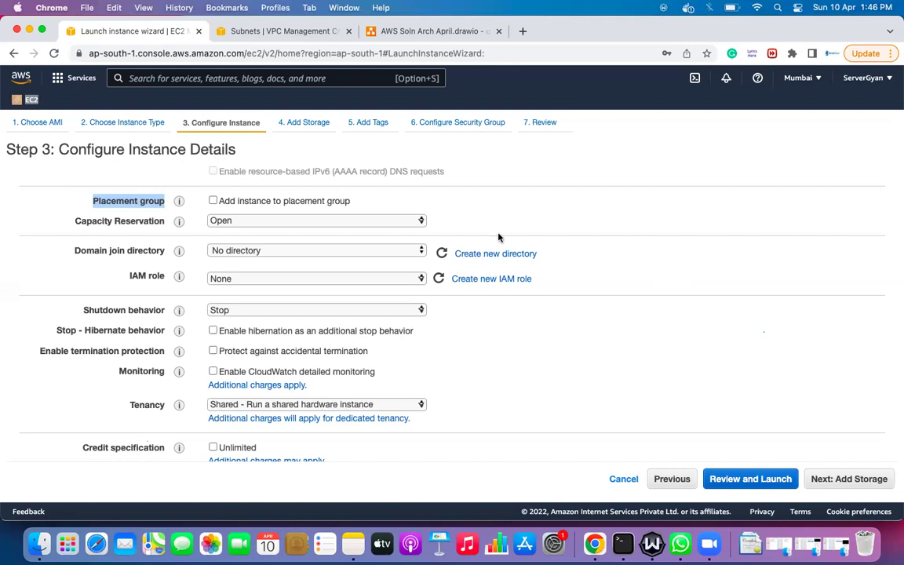
pyautogui.click(693, 264)
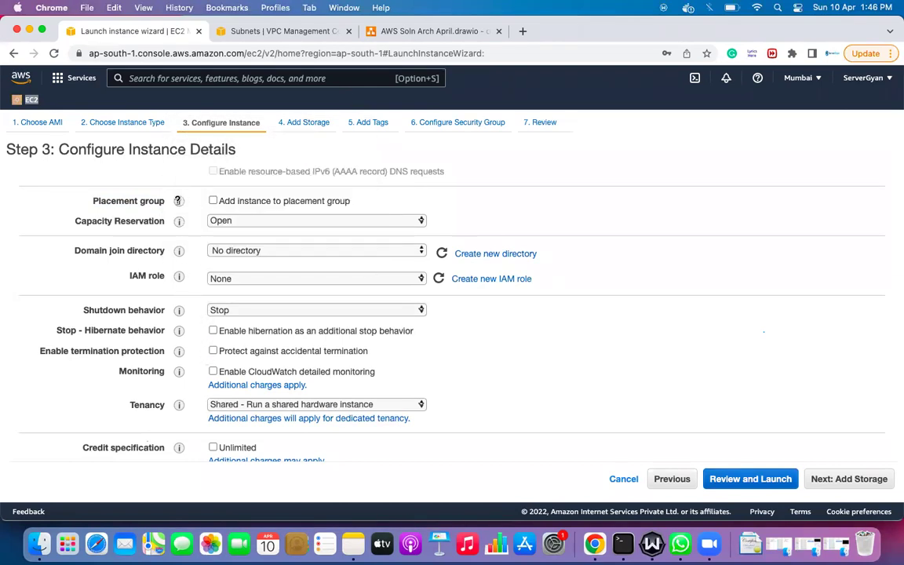
pyautogui.moveTo(178, 201)
pyautogui.moveTo(99, 201); pyautogui.dragTo(124, 202)
pyautogui.moveTo(188, 207); pyautogui.dragTo(189, 207)
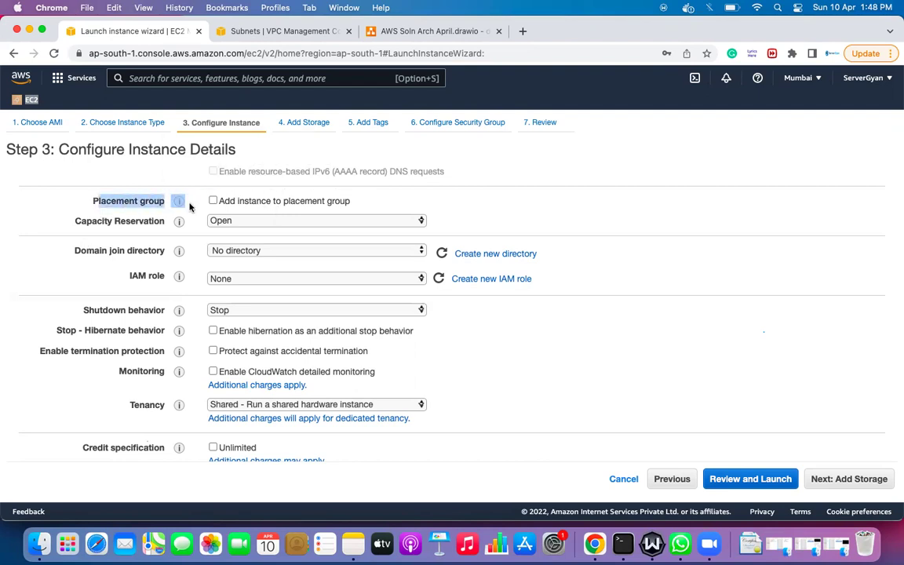
pyautogui.click(189, 207)
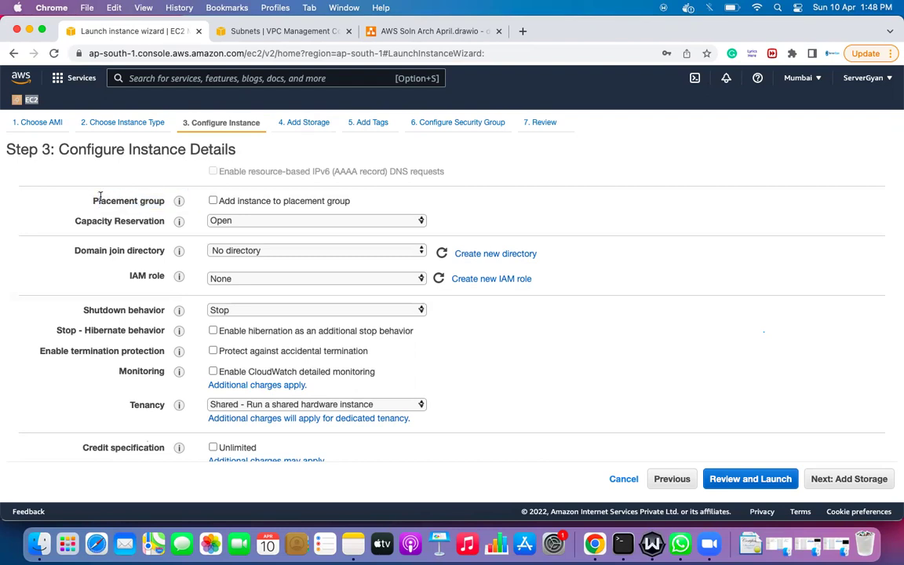
pyautogui.moveTo(91, 201); pyautogui.dragTo(163, 200)
pyautogui.click(170, 213)
pyautogui.moveTo(178, 221)
pyautogui.moveTo(89, 201); pyautogui.dragTo(163, 201)
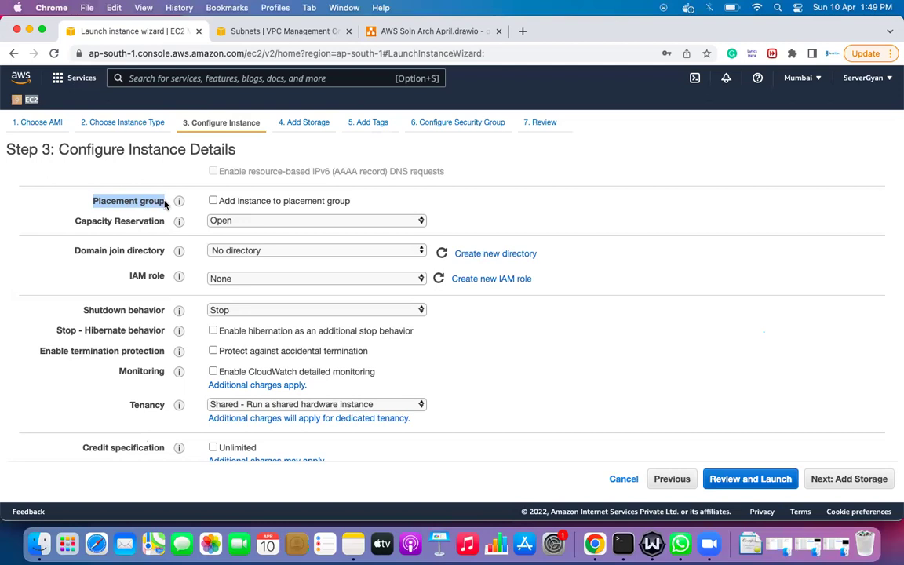
pyautogui.click(141, 221)
pyautogui.moveTo(70, 221); pyautogui.dragTo(164, 222)
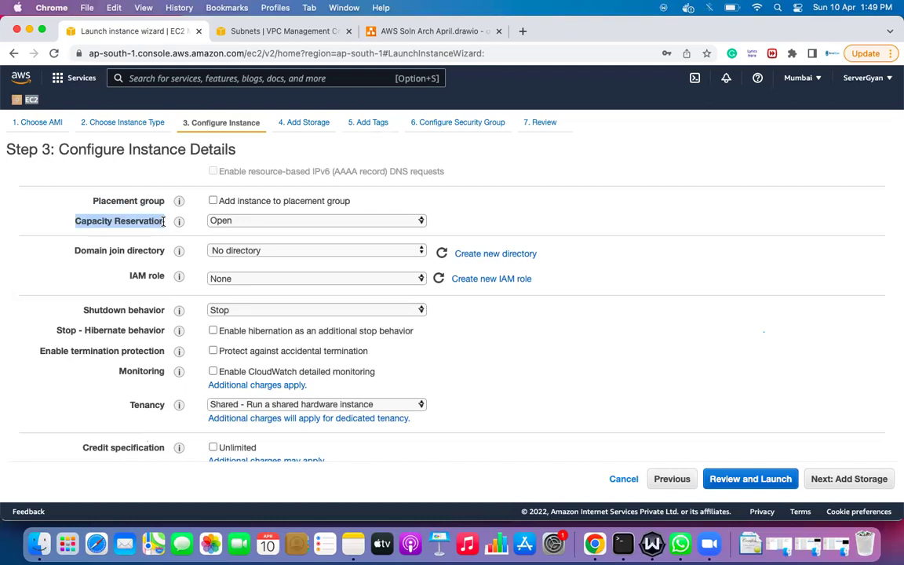
# Step: Try adding the instance to a new placement group, look over the placement strategies, and clear the placement group option again
pyautogui.click(213, 200)
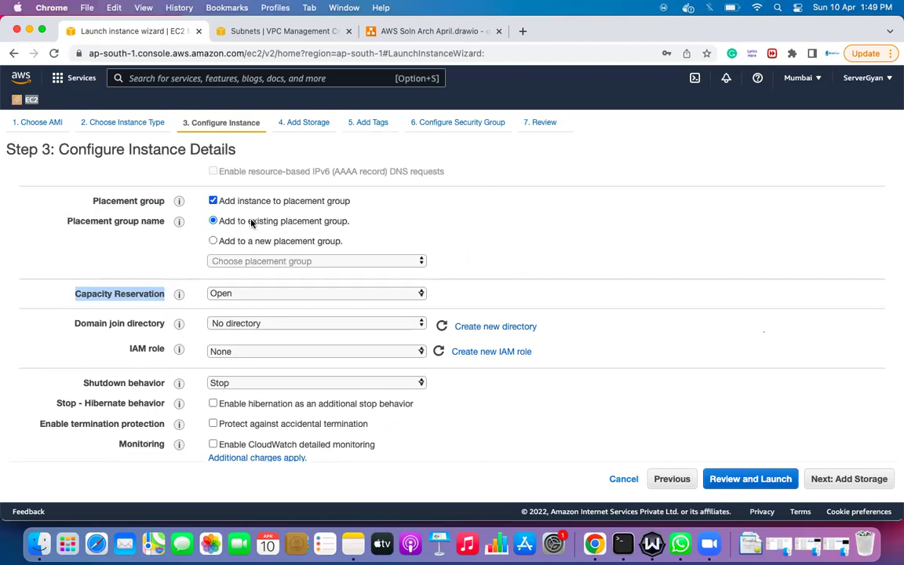
pyautogui.click(296, 243)
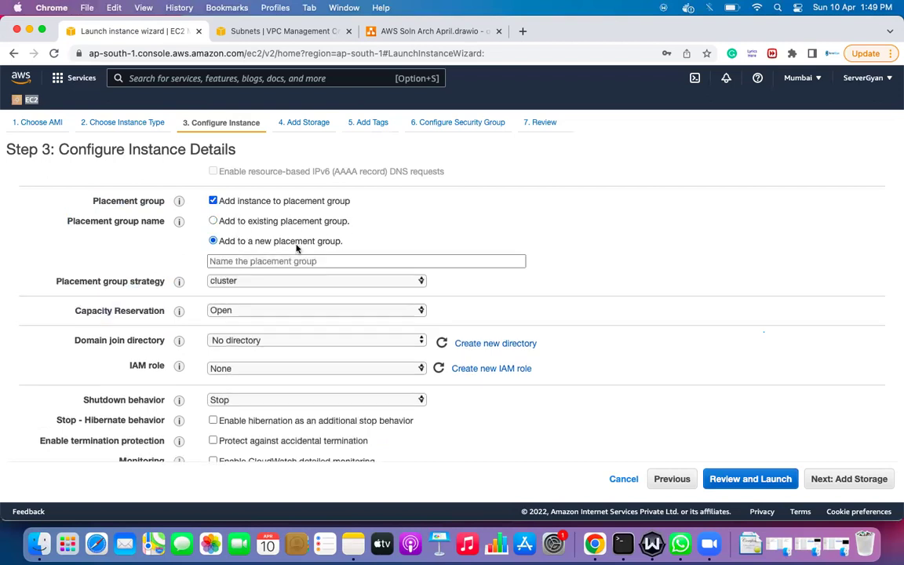
pyautogui.click(284, 260)
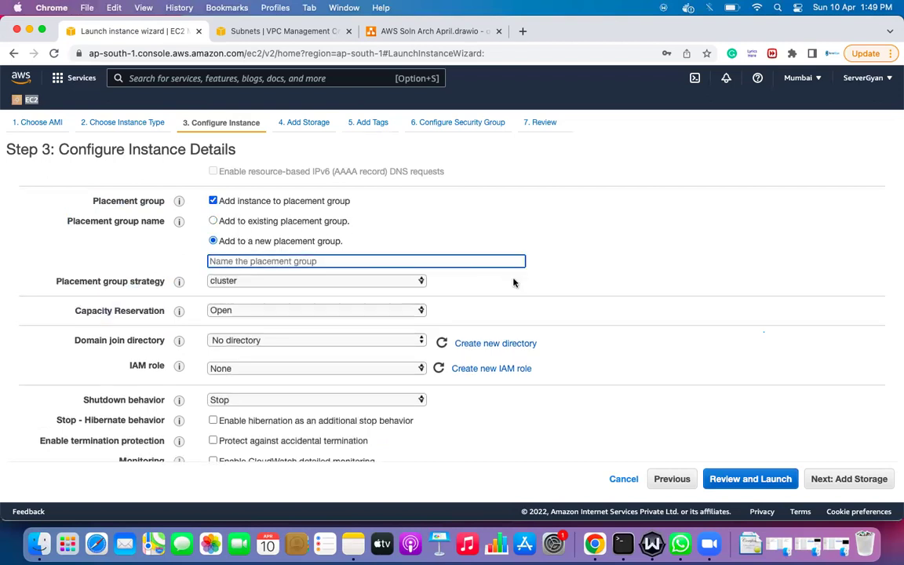
pyautogui.click(227, 283)
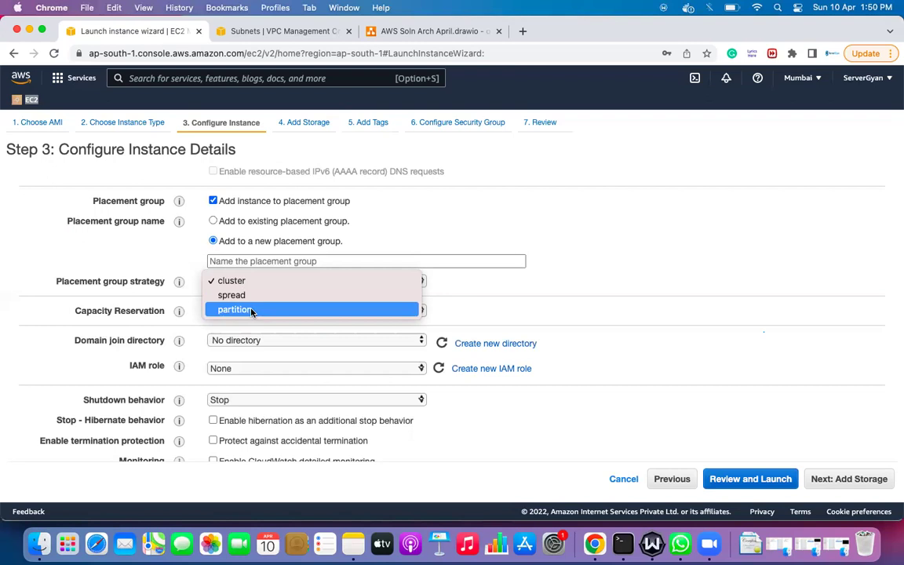
pyautogui.click(571, 297)
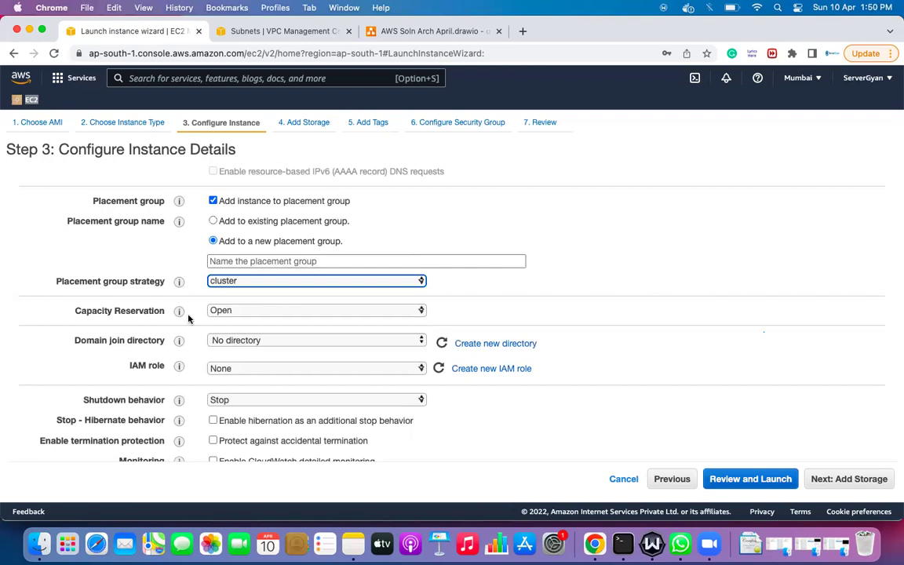
pyautogui.click(248, 280)
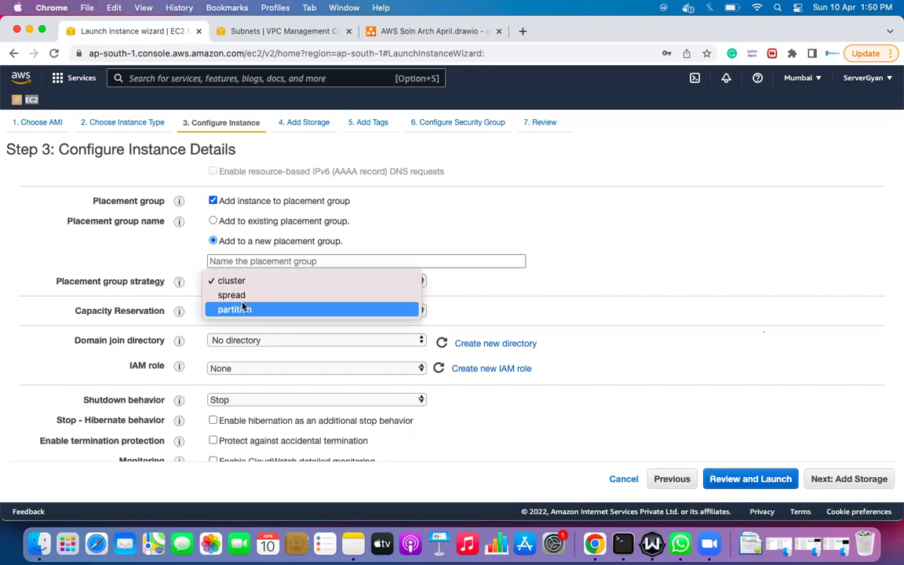
pyautogui.click(459, 226)
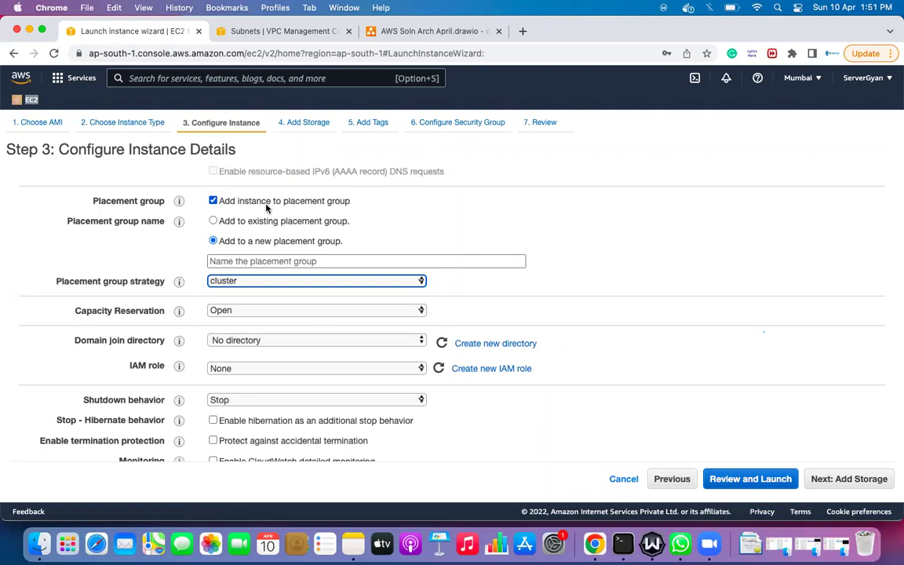
pyautogui.click(213, 201)
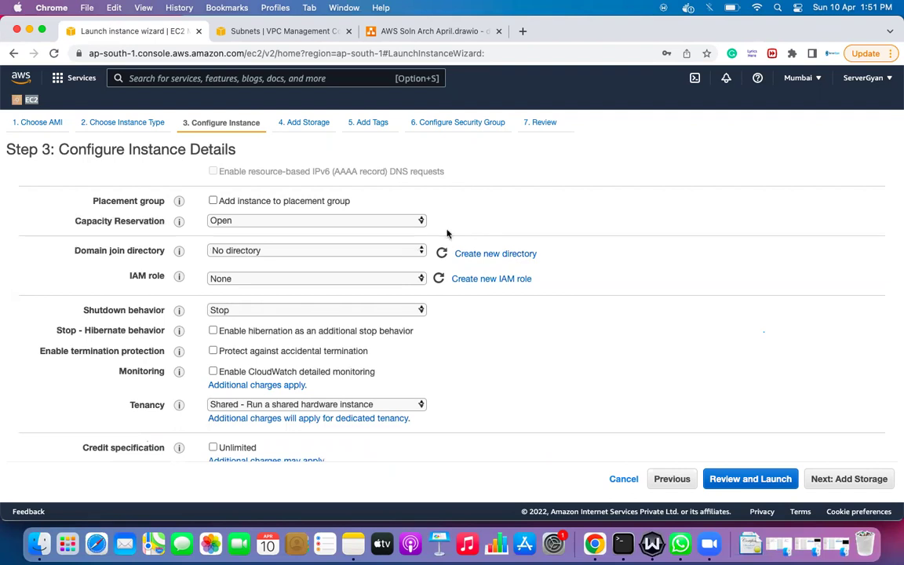
# Step: Read and highlight the Capacity Reservation help text, and set Capacity Reservation to None
pyautogui.moveTo(178, 221)
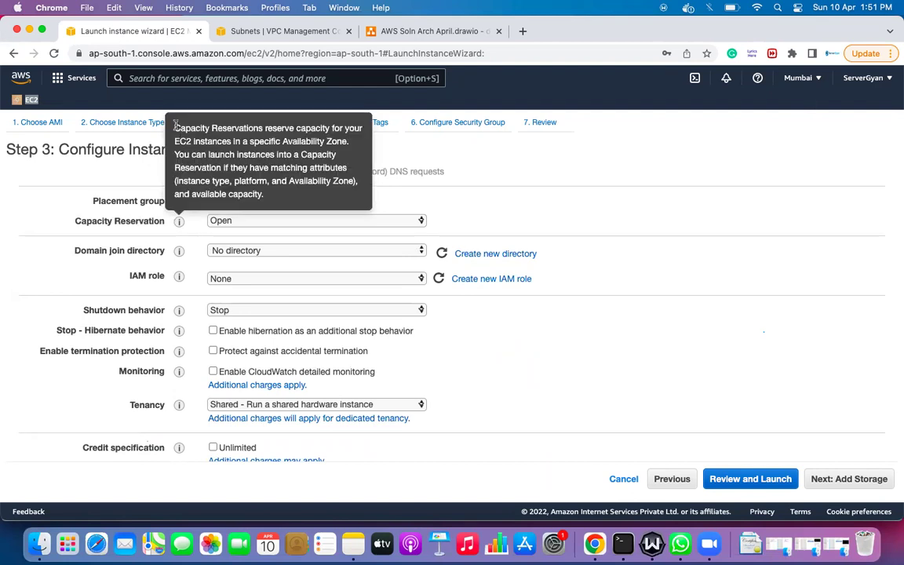
pyautogui.moveTo(174, 126); pyautogui.dragTo(277, 208)
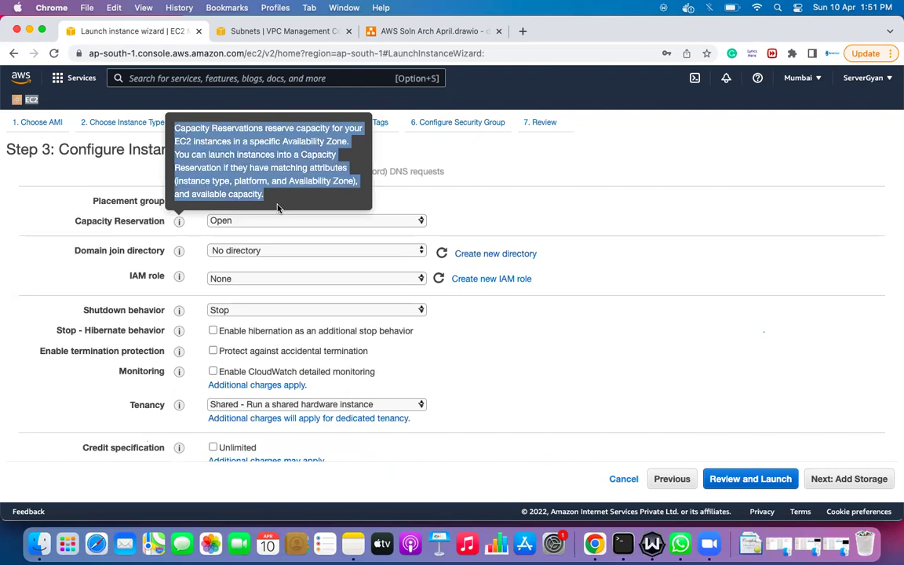
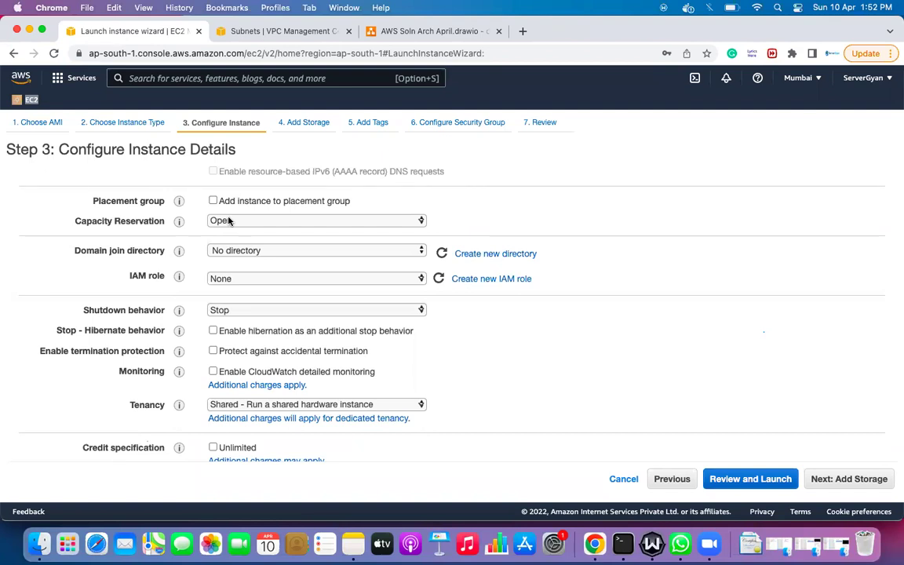
pyautogui.click(304, 223)
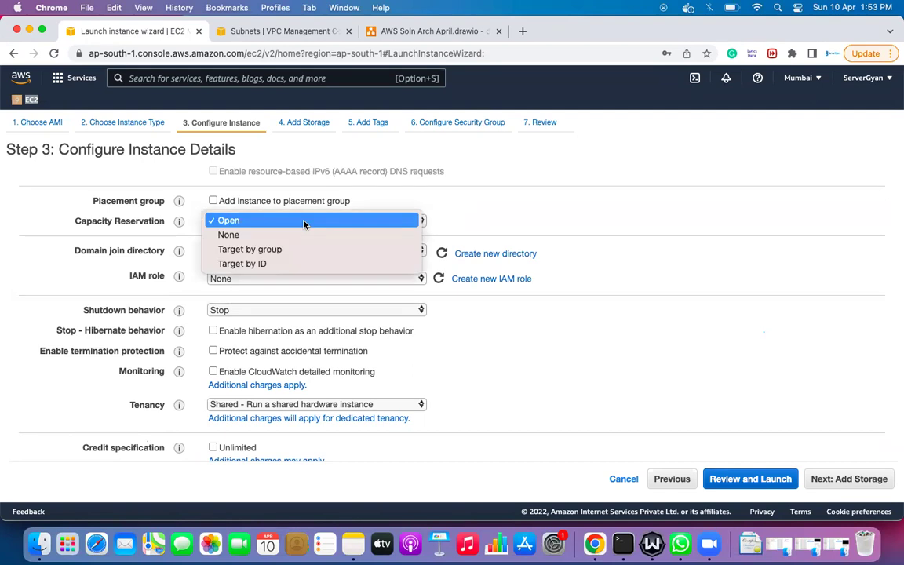
pyautogui.click(305, 237)
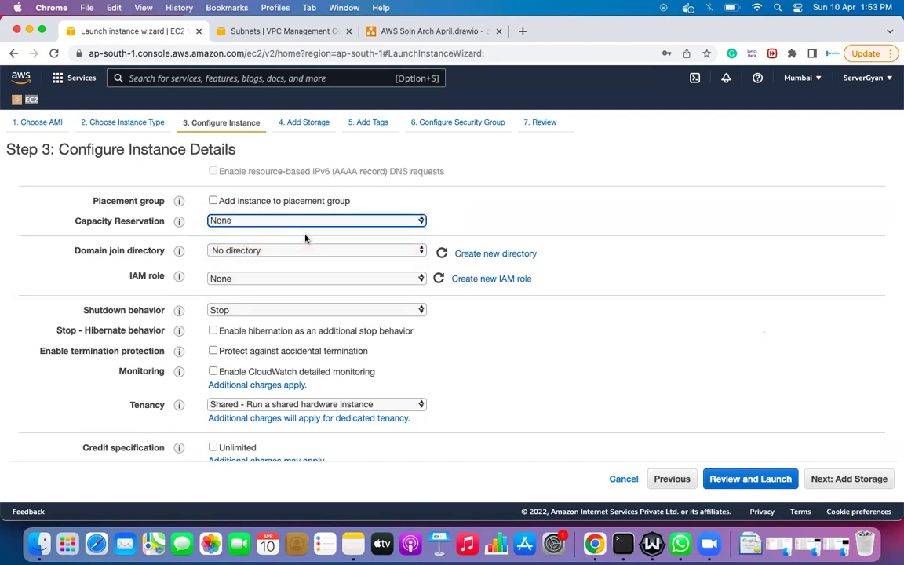
# Step: Highlight the Domain join directory label and look over the available directory choices without changing the selection
pyautogui.moveTo(74, 250); pyautogui.dragTo(165, 251)
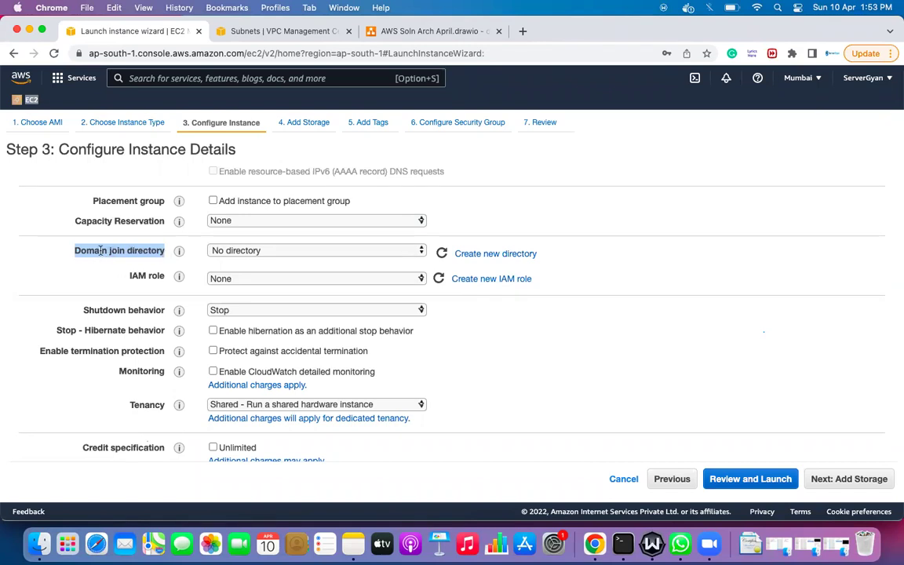
pyautogui.click(239, 251)
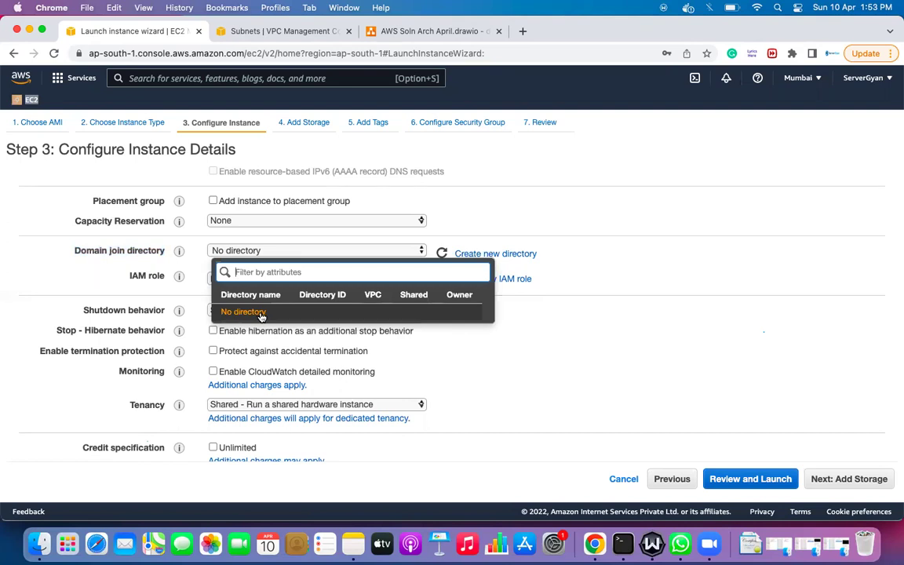
pyautogui.click(630, 295)
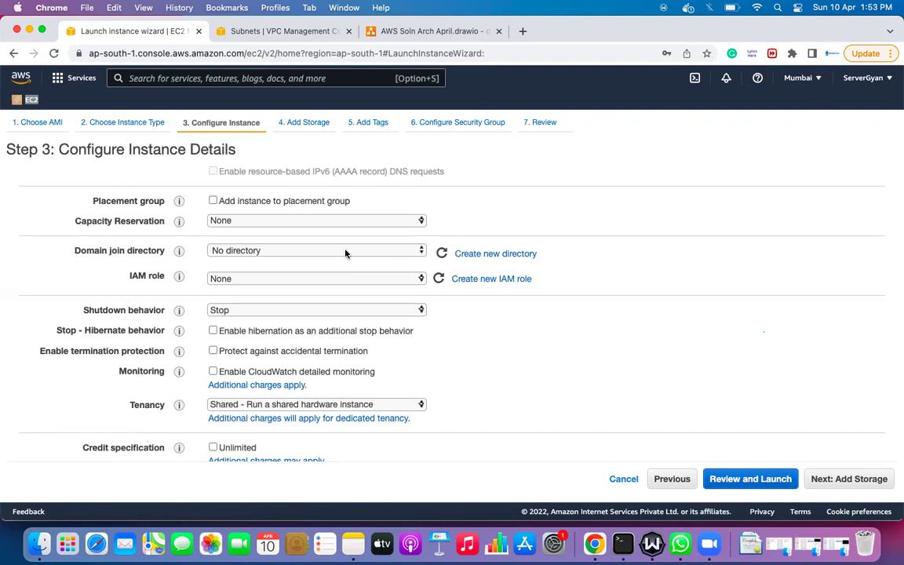
# Step: Highlight the IAM role label repeatedly to go over the instance's role setting
pyautogui.moveTo(125, 276); pyautogui.dragTo(166, 277)
pyautogui.click(173, 291)
pyautogui.moveTo(126, 278); pyautogui.dragTo(167, 278)
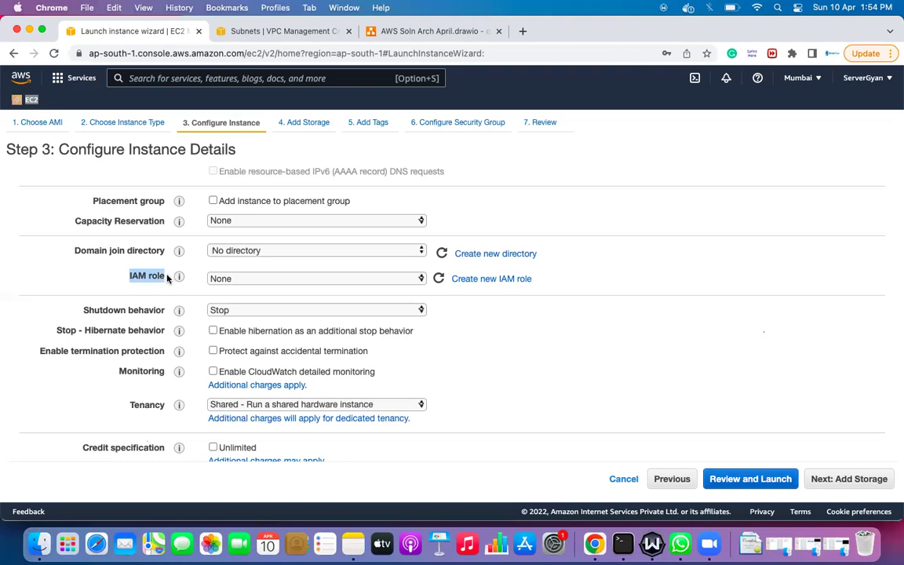
pyautogui.moveTo(166, 278); pyautogui.dragTo(149, 276)
pyautogui.click(145, 277)
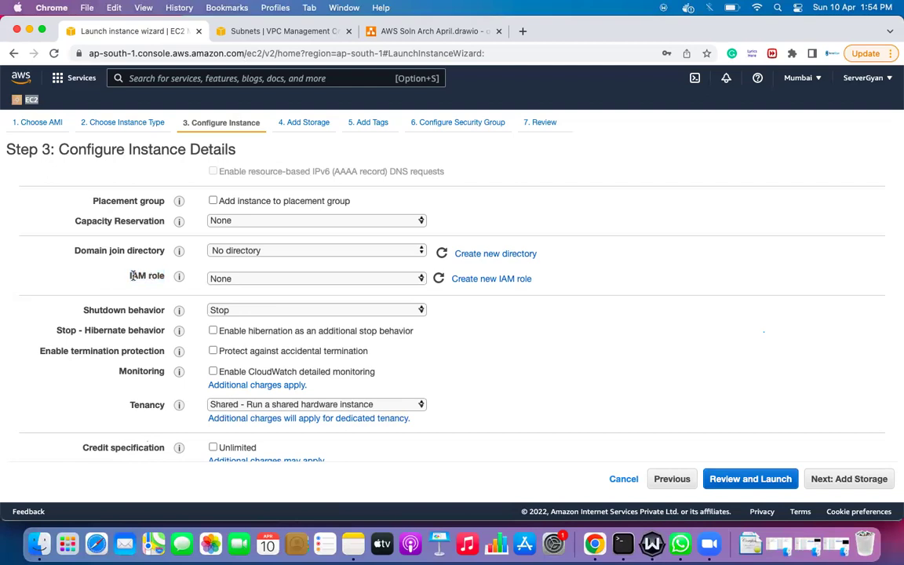
pyautogui.moveTo(124, 279); pyautogui.dragTo(164, 274)
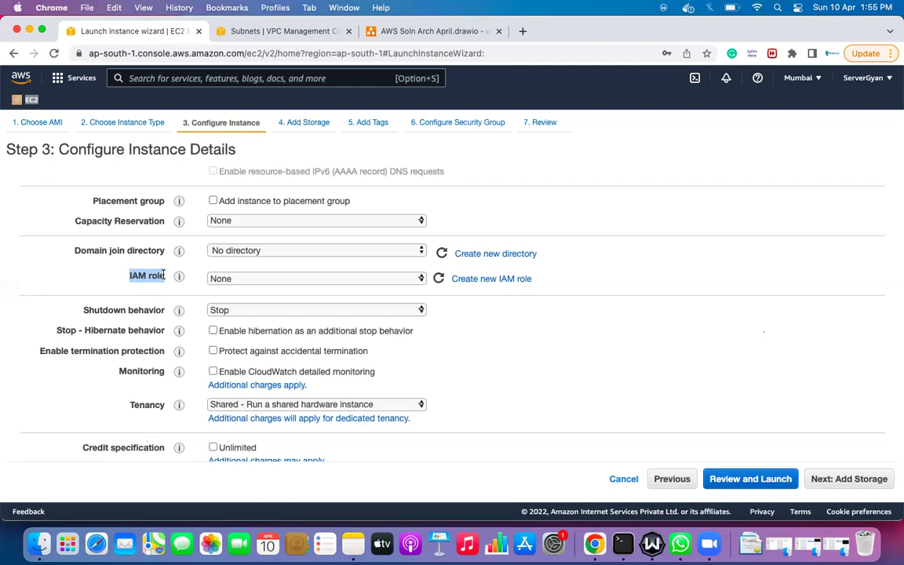
pyautogui.moveTo(163, 275); pyautogui.dragTo(138, 276)
pyautogui.tripleClick(138, 276)
pyautogui.doubleClick(138, 276)
pyautogui.click(138, 276)
pyautogui.moveTo(130, 276); pyautogui.dragTo(166, 277)
pyautogui.doubleClick(166, 276)
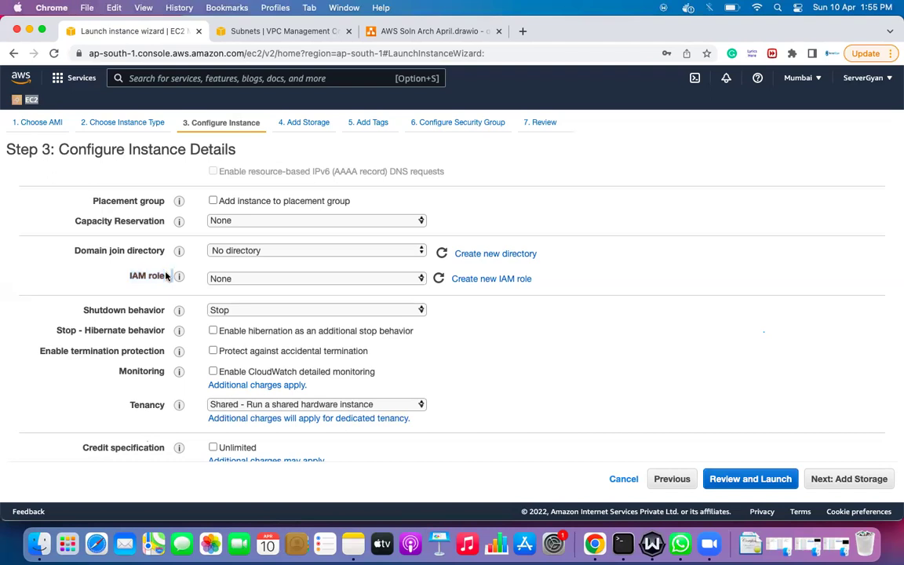
pyautogui.moveTo(130, 278); pyautogui.dragTo(165, 277)
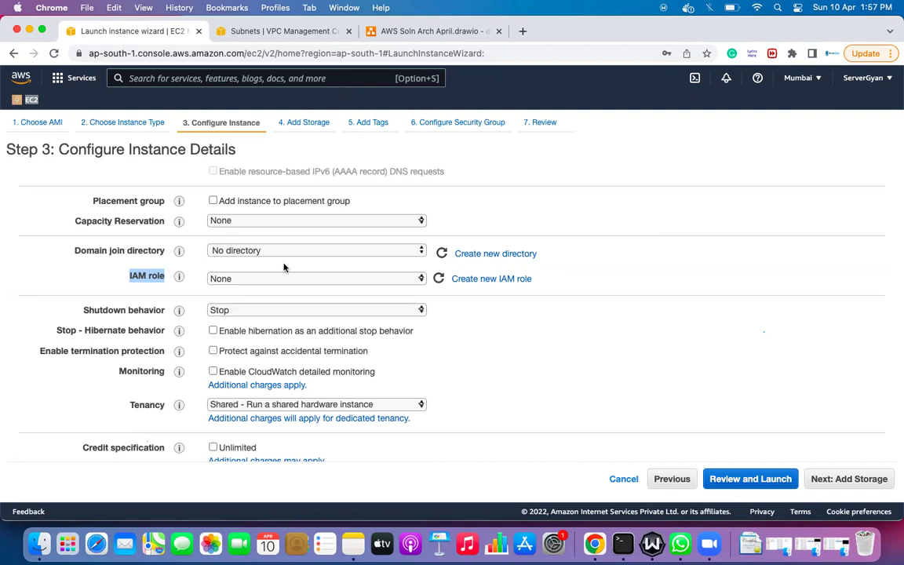
pyautogui.tripleClick(155, 275)
pyautogui.doubleClick(149, 277)
pyautogui.click(132, 275)
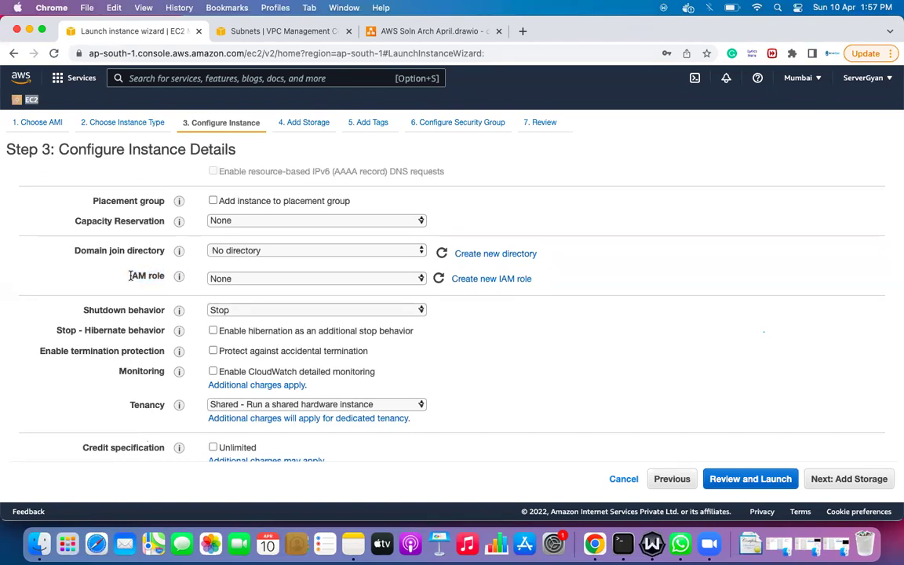
pyautogui.moveTo(131, 274); pyautogui.dragTo(164, 274)
pyautogui.moveTo(130, 276); pyautogui.dragTo(165, 283)
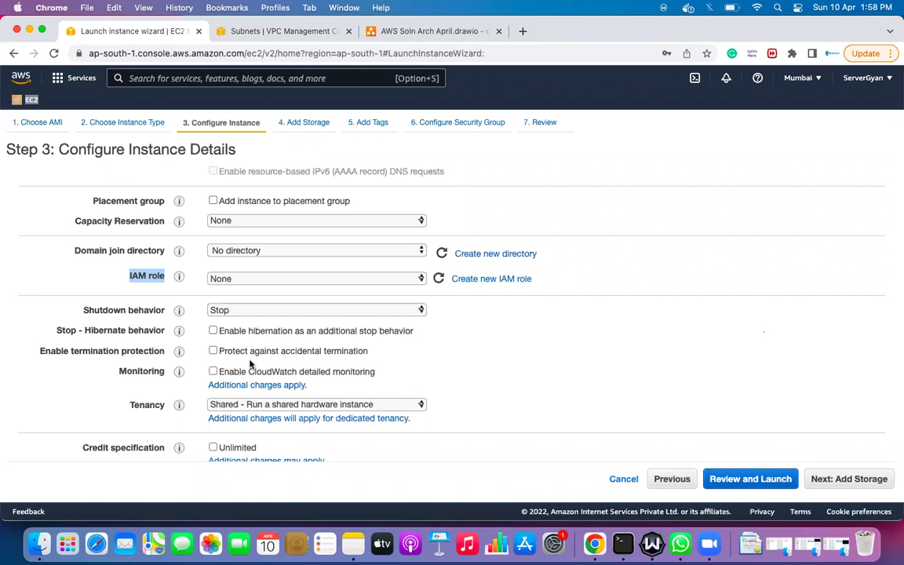
# Step: Highlight the IAM role and Shutdown behavior labels, switch the shutdown behavior to Terminate, and set it back to Stop
pyautogui.tripleClick(140, 277)
pyautogui.doubleClick(141, 276)
pyautogui.scroll(-2, 118, 287)
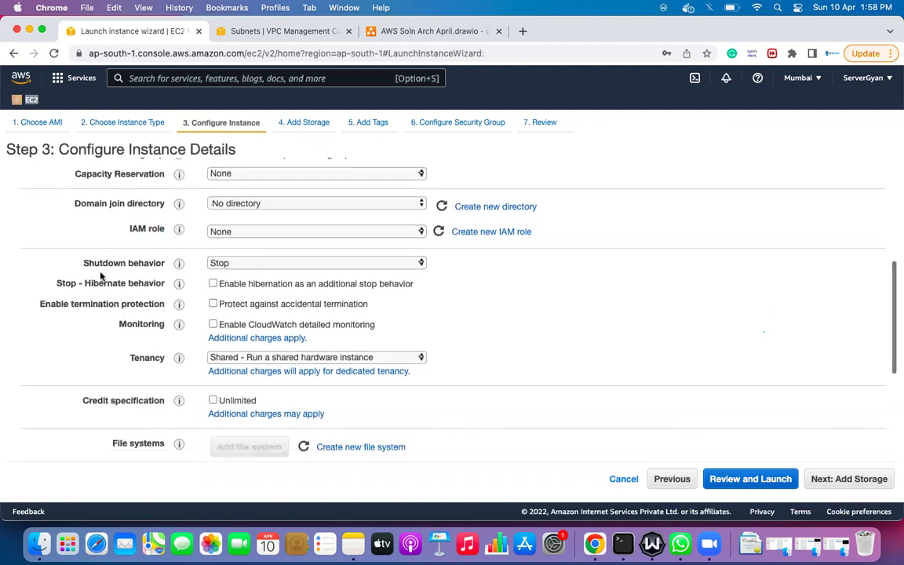
pyautogui.moveTo(83, 263); pyautogui.dragTo(165, 266)
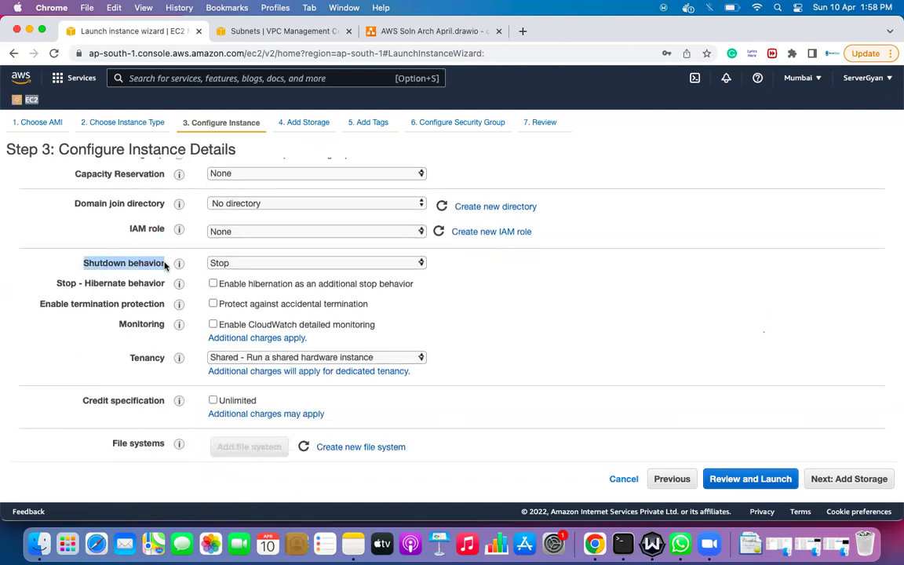
pyautogui.click(214, 264)
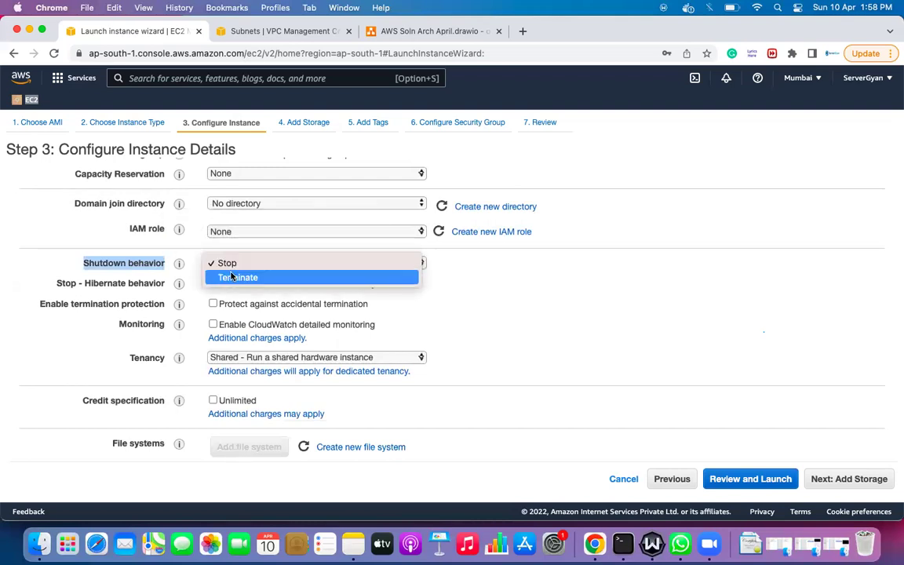
pyautogui.click(232, 278)
pyautogui.click(235, 263)
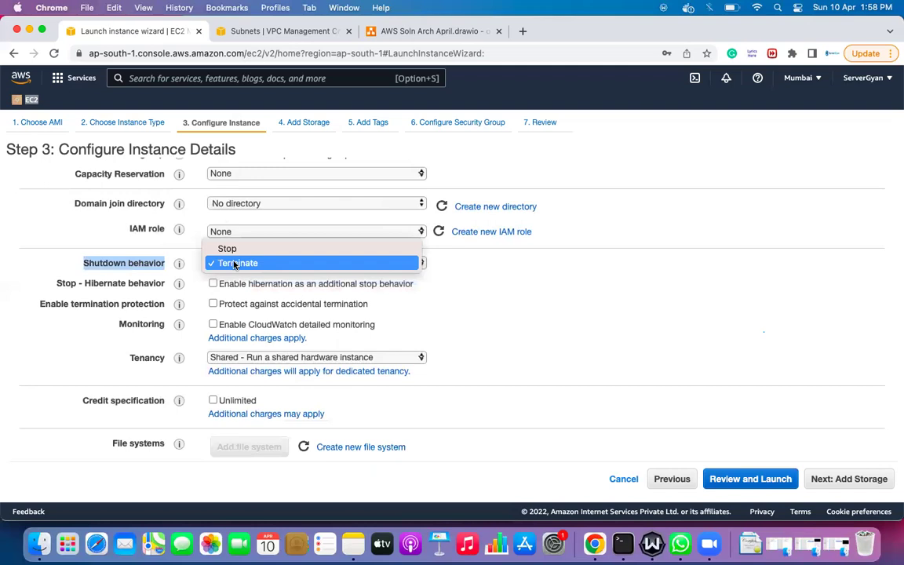
pyautogui.click(228, 248)
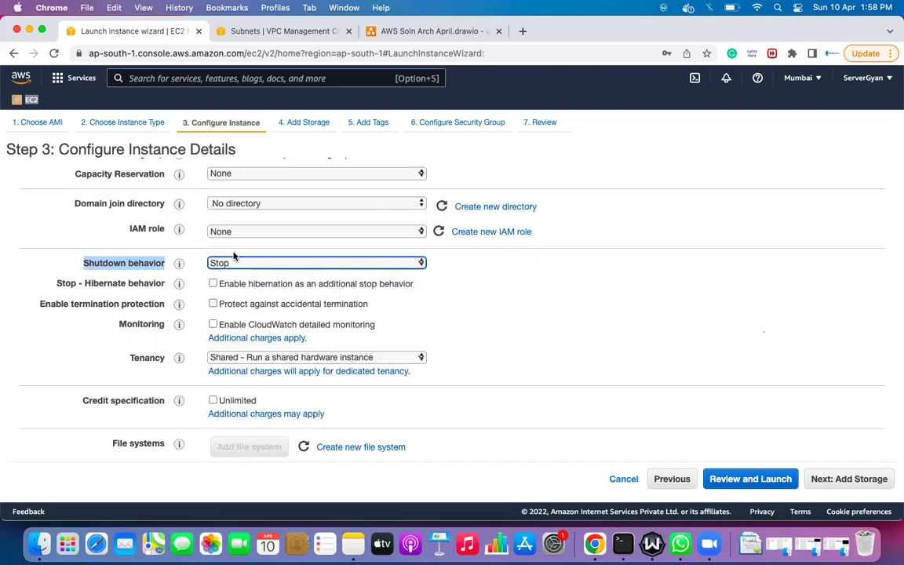
# Step: Highlight the Stop - Hibernate behavior label repeatedly to go over the hibernation setting
pyautogui.click(95, 282)
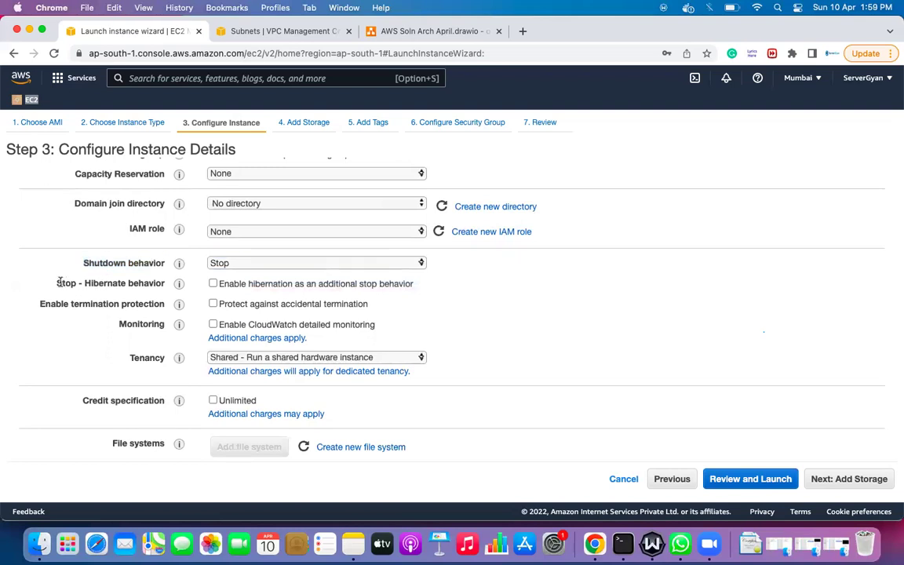
pyautogui.moveTo(57, 283); pyautogui.dragTo(167, 284)
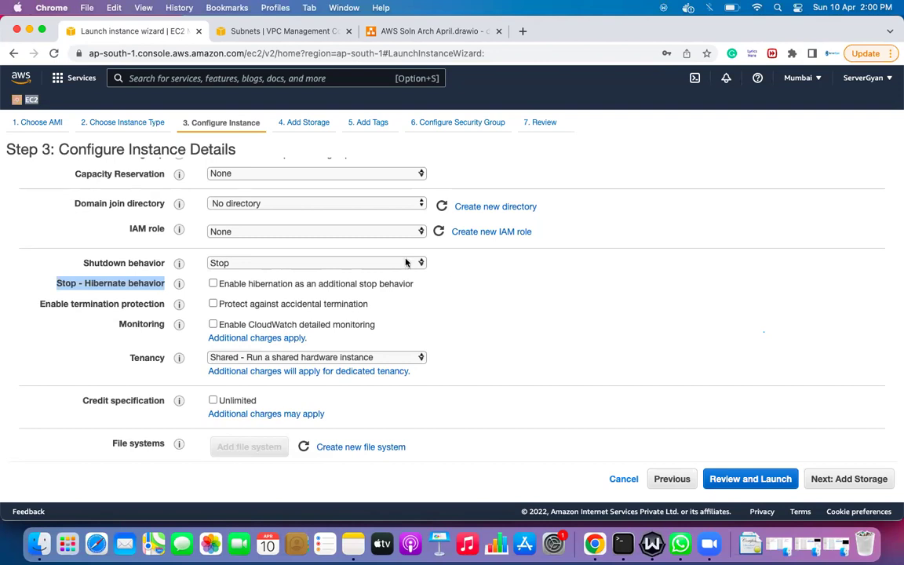
pyautogui.click(564, 310)
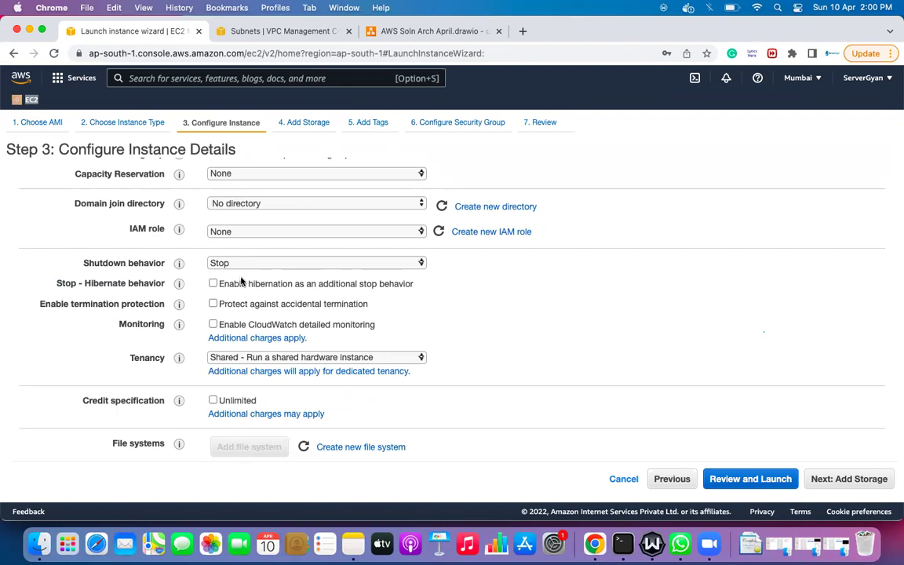
pyautogui.moveTo(58, 283); pyautogui.dragTo(165, 289)
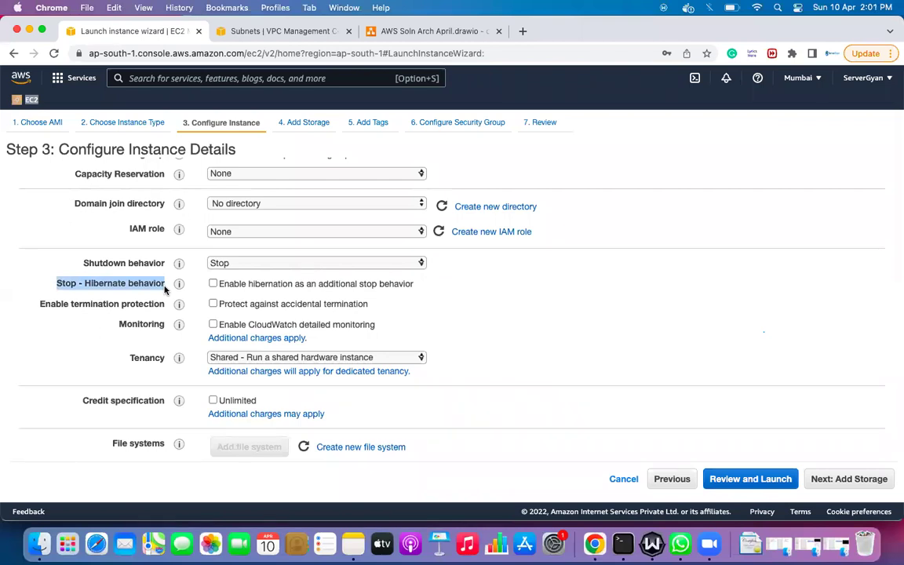
pyautogui.tripleClick(126, 288)
pyautogui.doubleClick(127, 287)
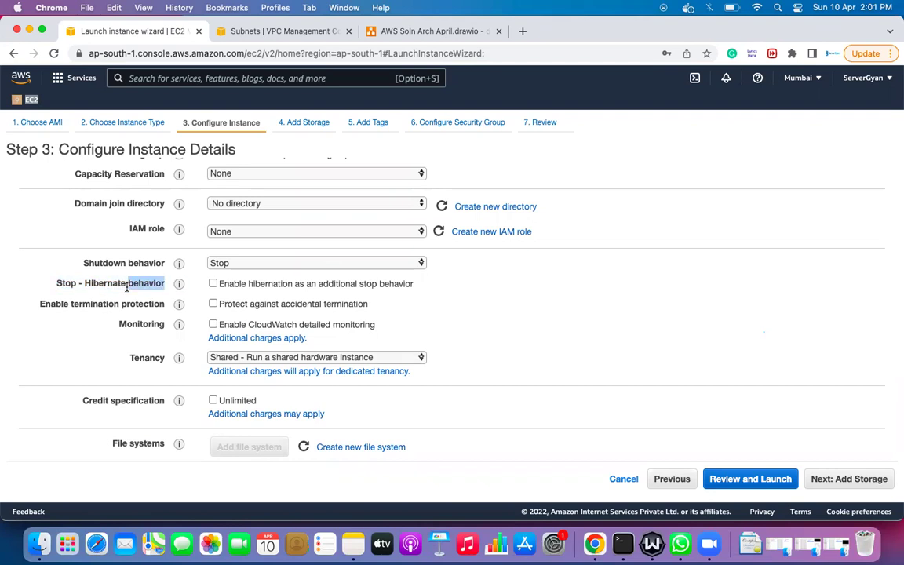
pyautogui.click(126, 287)
pyautogui.moveTo(55, 284); pyautogui.dragTo(165, 283)
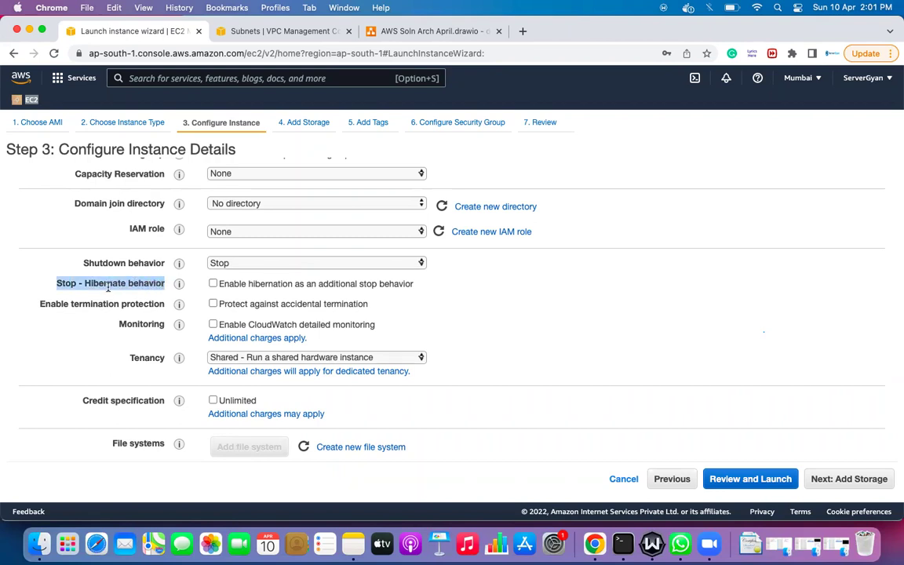
# Step: Try enabling hibernation as an additional stop behavior, highlight the note about storing RAM on the root volume, and clear the option again
pyautogui.click(212, 284)
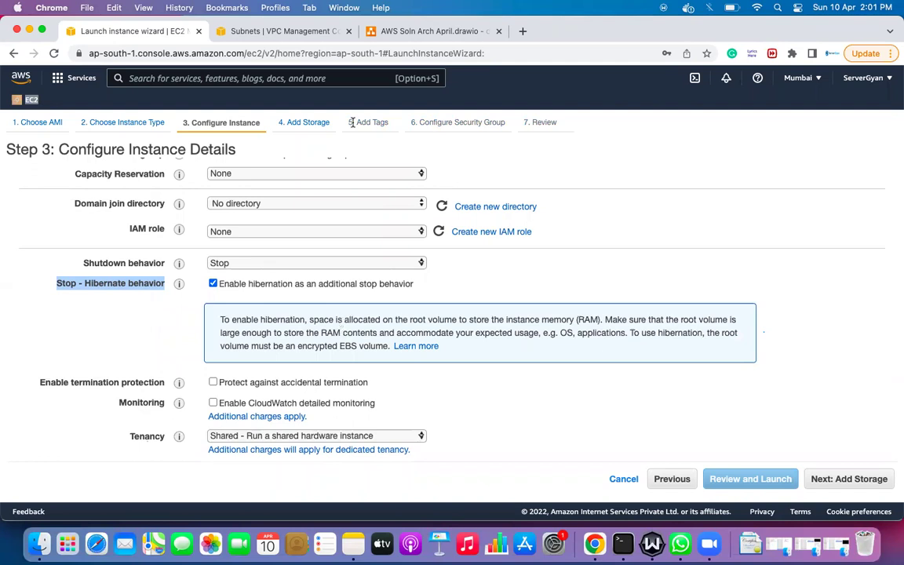
pyautogui.click(591, 224)
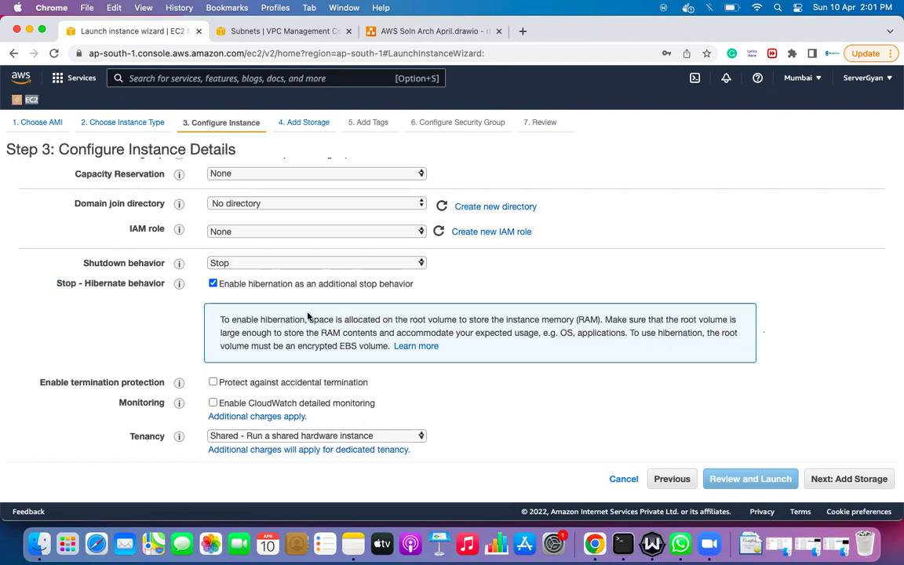
pyautogui.moveTo(220, 317); pyautogui.dragTo(391, 348)
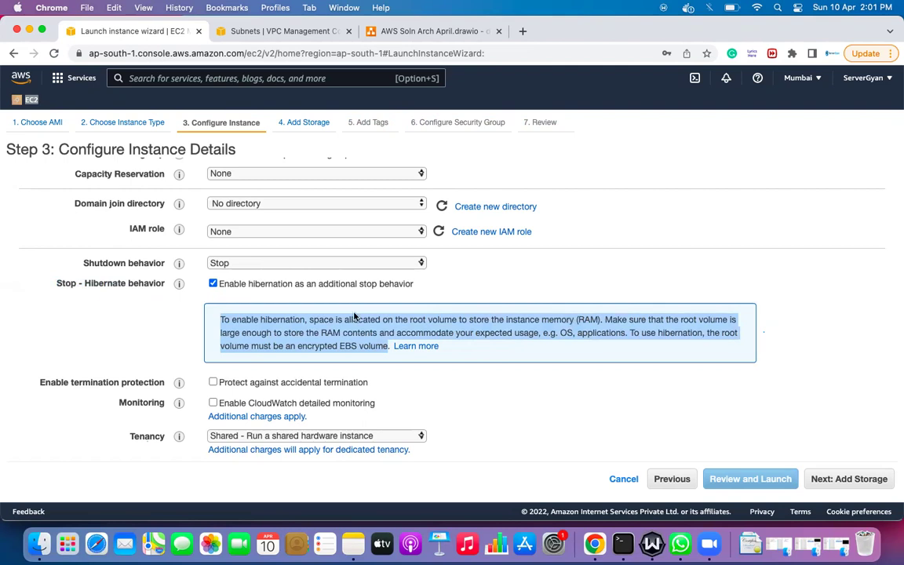
pyautogui.moveTo(424, 320); pyautogui.dragTo(479, 320)
pyautogui.click(479, 320)
pyautogui.moveTo(410, 320); pyautogui.dragTo(573, 319)
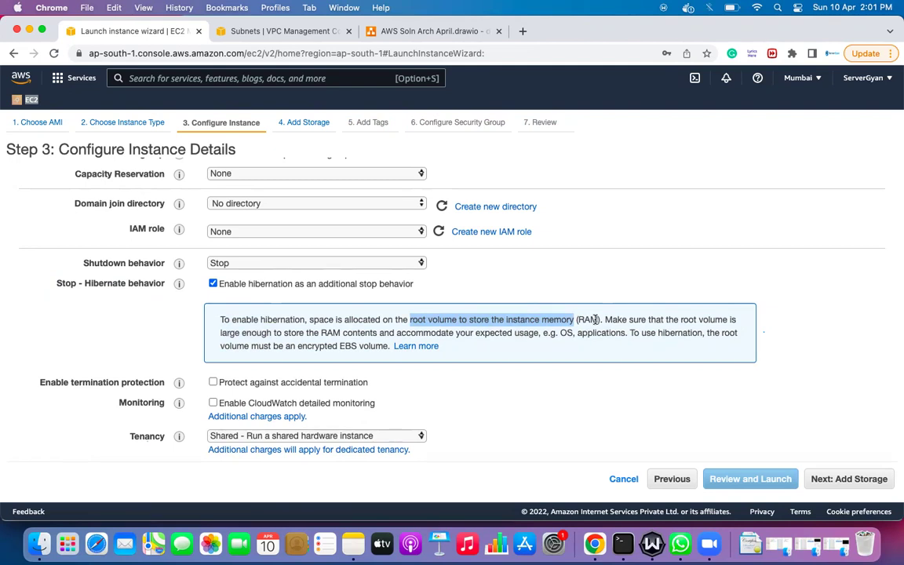
pyautogui.doubleClick(589, 320)
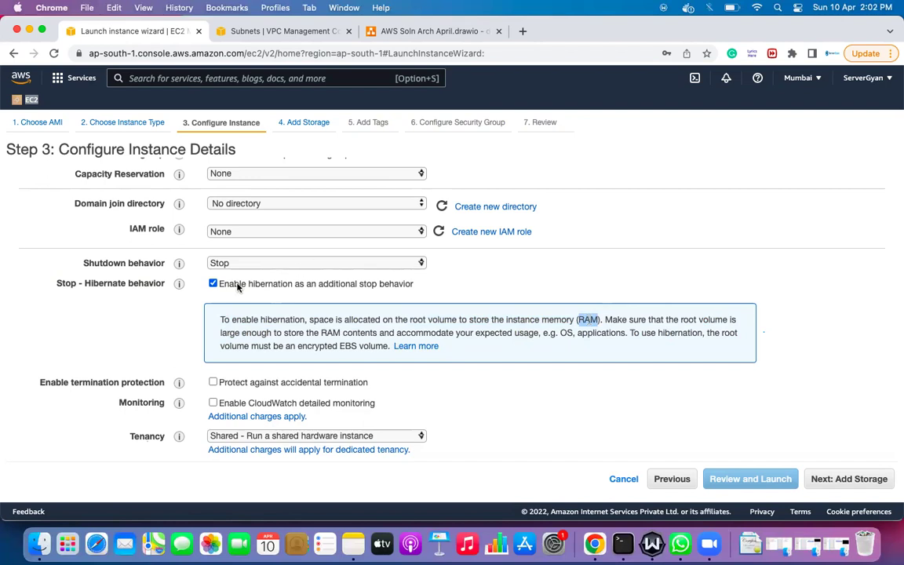
pyautogui.click(212, 283)
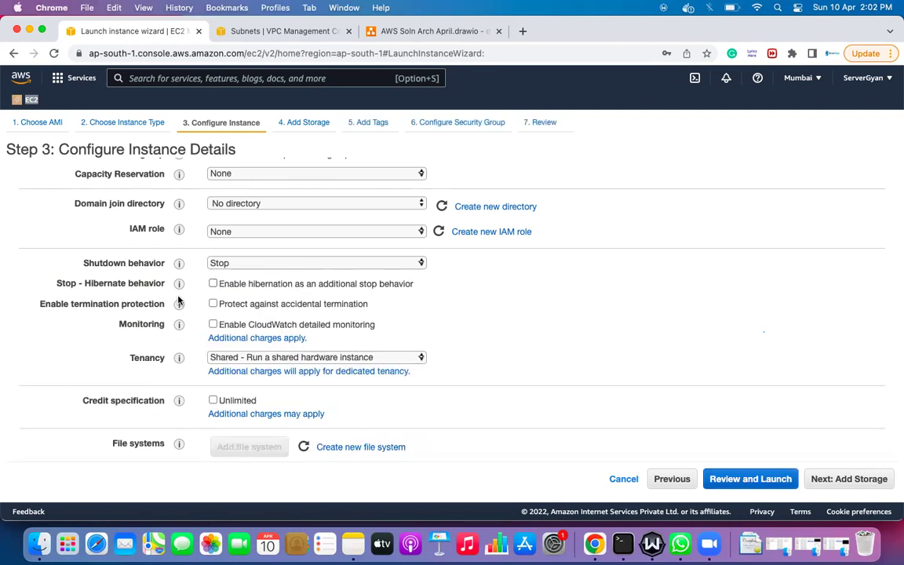
# Step: Highlight the termination protection label, try accidental termination protection and CloudWatch detailed monitoring, and clear both options again
pyautogui.scroll(-1, 236, 290)
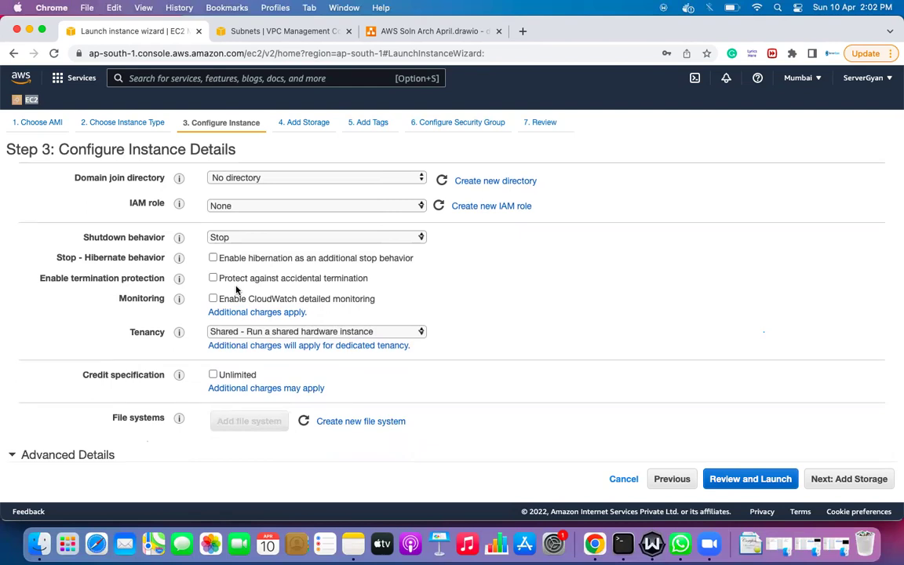
pyautogui.moveTo(39, 278); pyautogui.dragTo(169, 278)
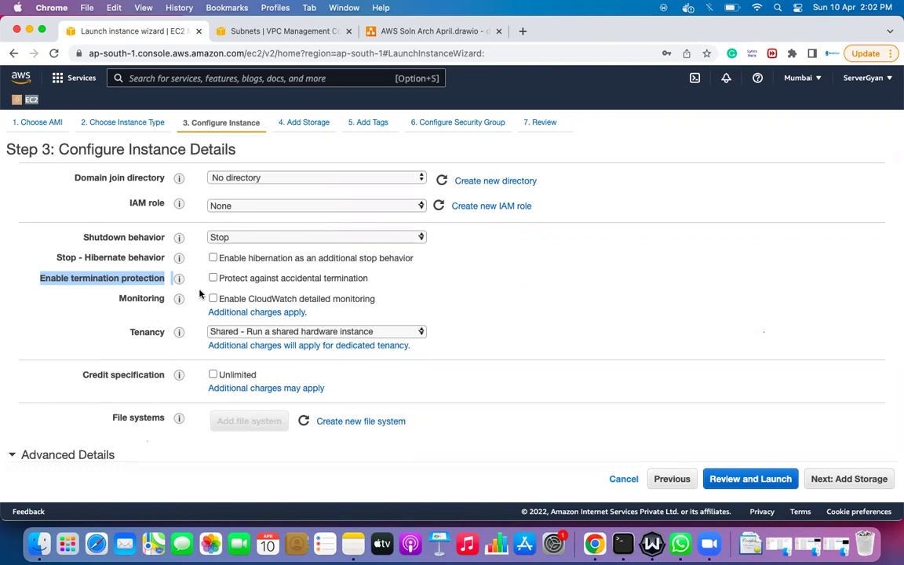
pyautogui.click(266, 280)
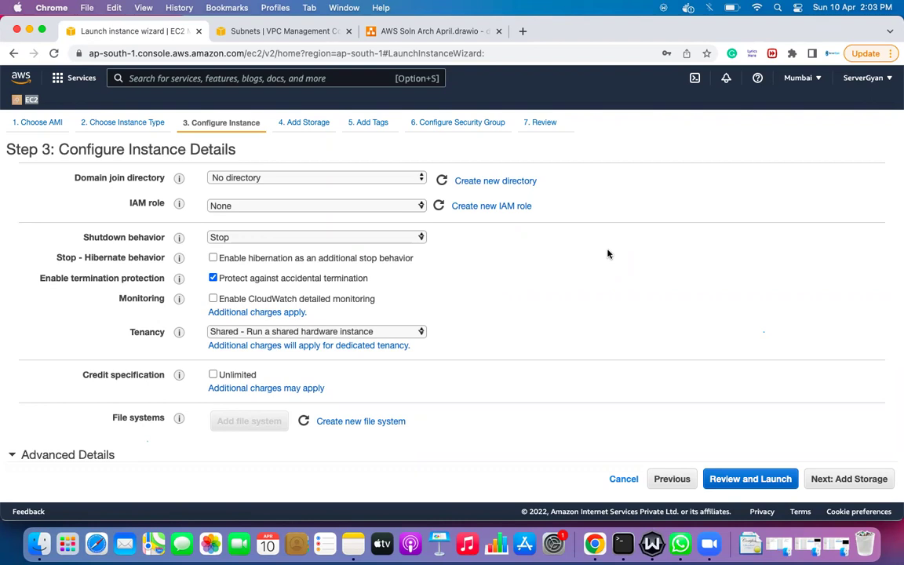
pyautogui.click(213, 279)
pyautogui.click(212, 278)
pyautogui.click(212, 278)
pyautogui.click(212, 299)
pyautogui.click(212, 298)
# Step: Highlight the Tenancy label and look over the shared and dedicated tenancy choices without changing the selection
pyautogui.scroll(-2, 298, 323)
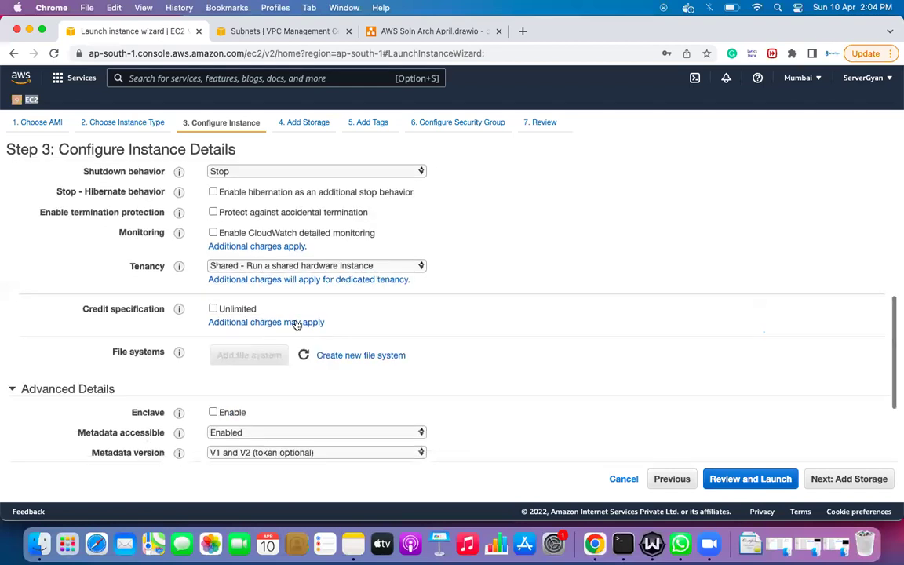
pyautogui.moveTo(128, 266); pyautogui.dragTo(171, 266)
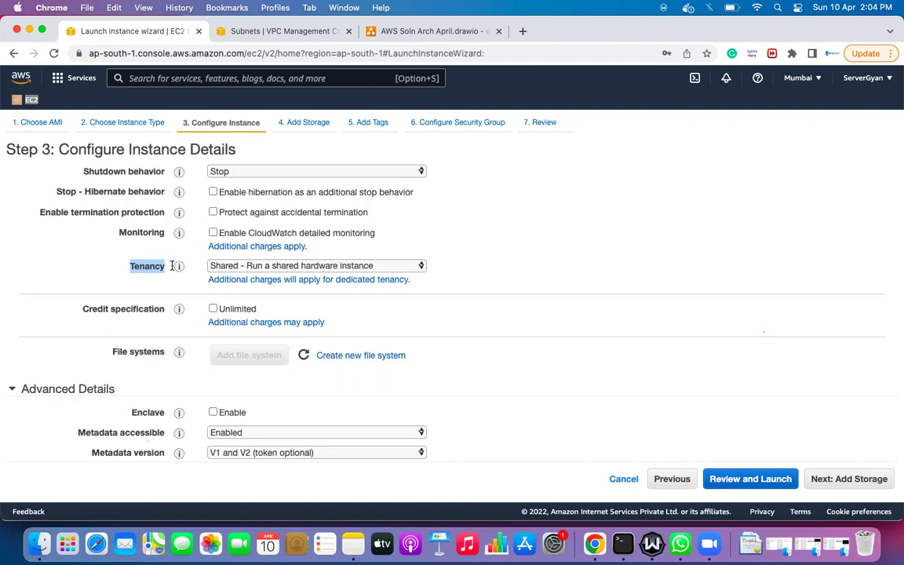
pyautogui.click(256, 267)
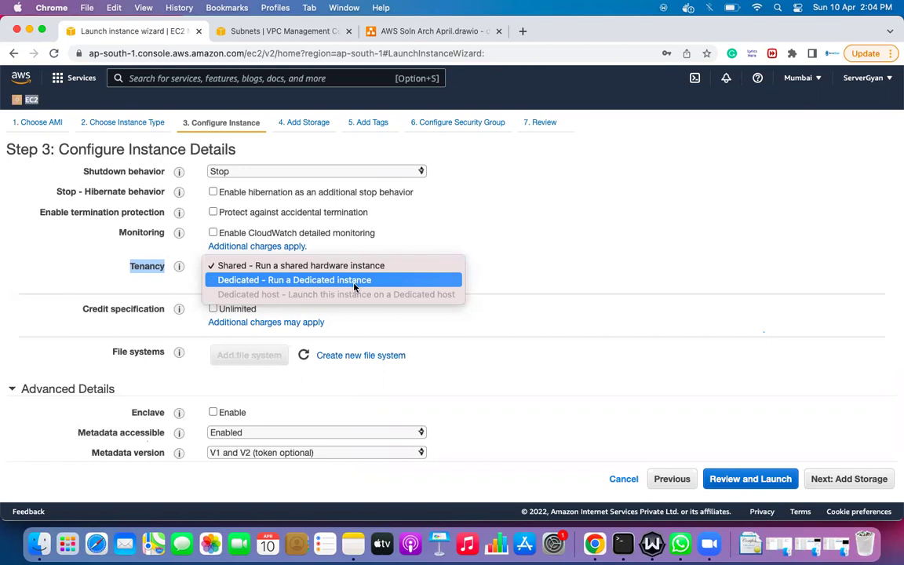
pyautogui.click(556, 289)
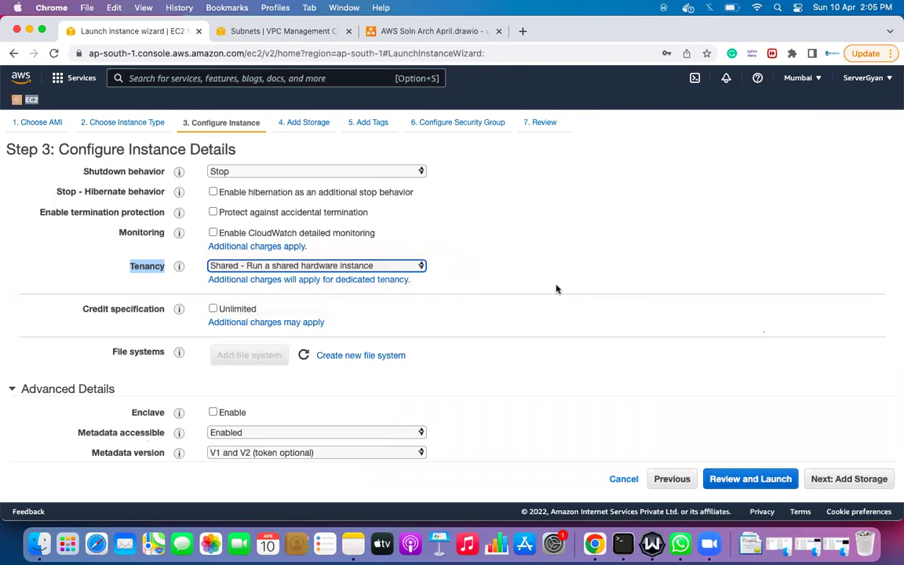
pyautogui.click(557, 289)
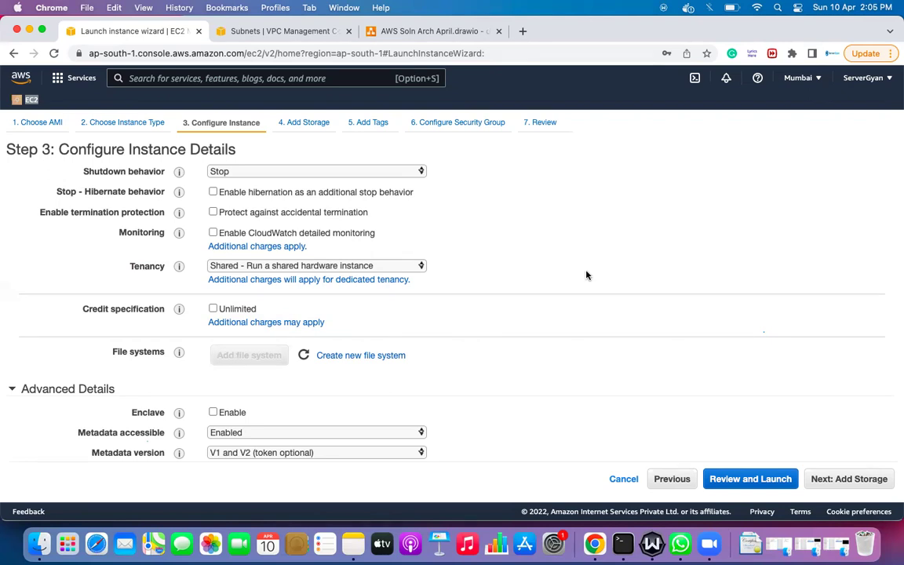
# Step: Try the Dedicated - Run a Dedicated instance tenancy, and set it back to Shared - Run a shared hardware instance
pyautogui.click(333, 267)
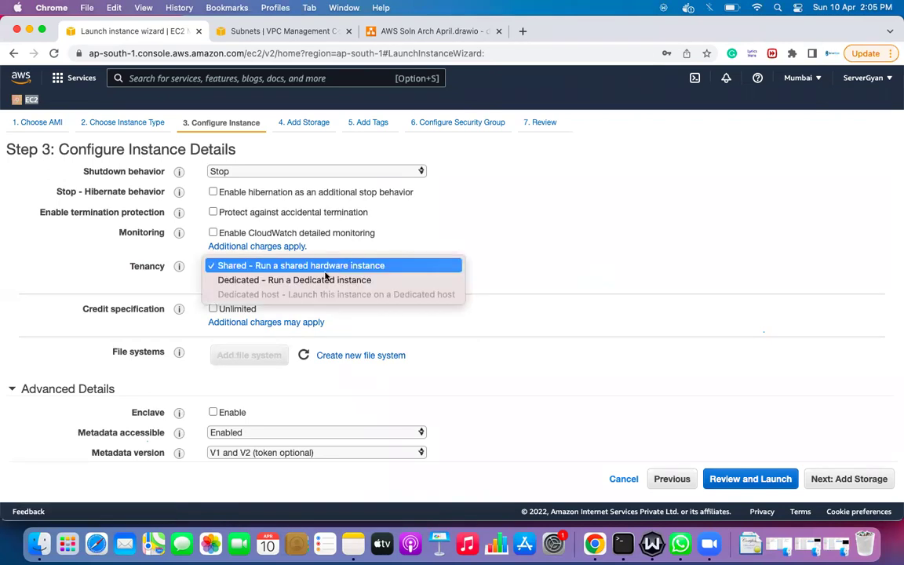
pyautogui.click(324, 281)
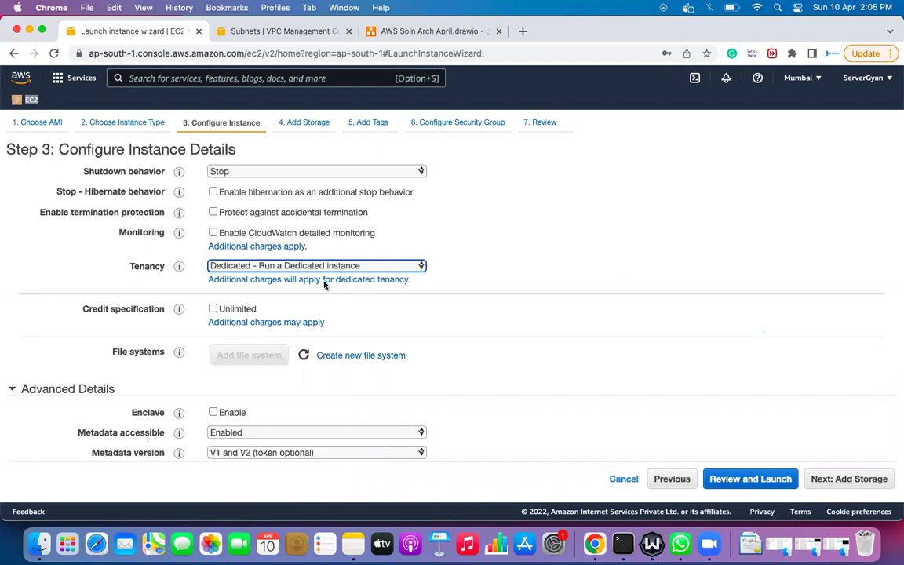
pyautogui.click(330, 266)
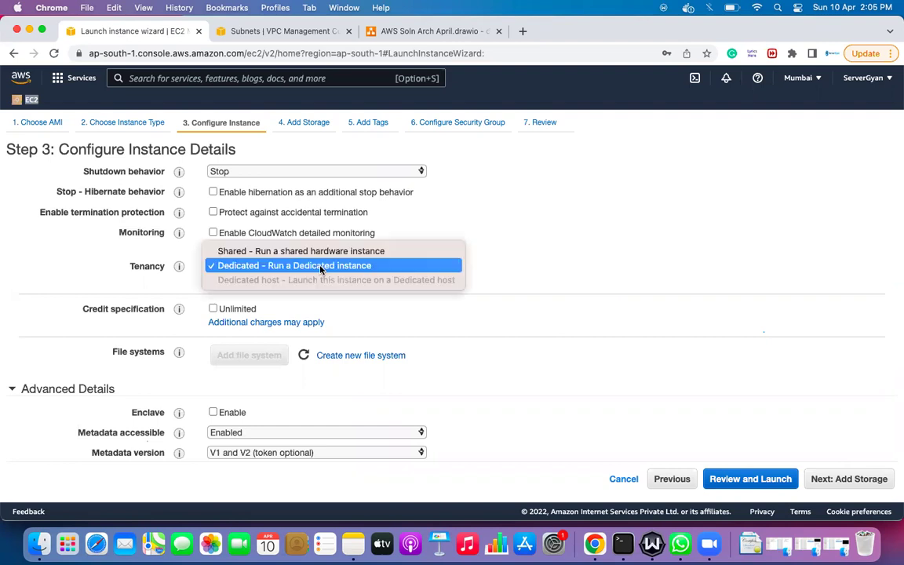
pyautogui.click(310, 250)
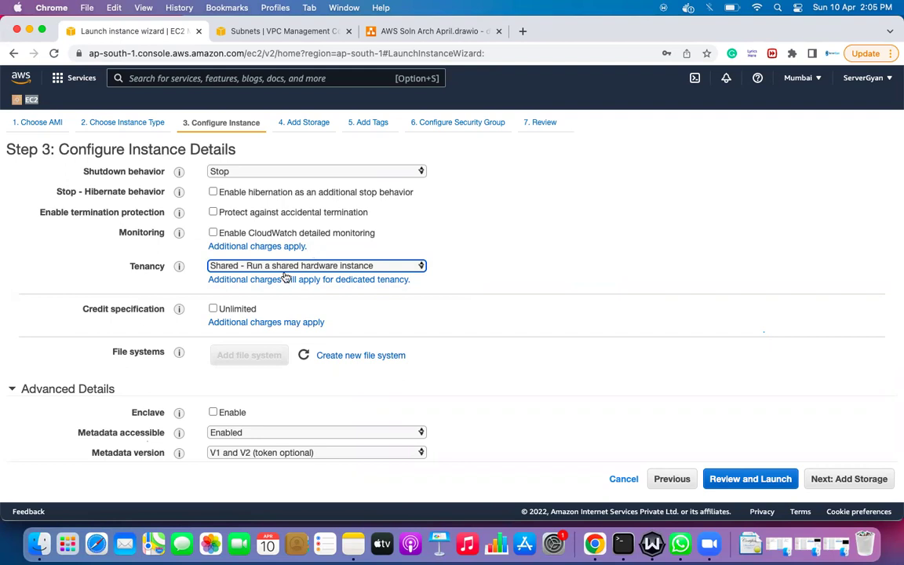
pyautogui.click(377, 306)
# Step: Highlight the Credit specification label and enable the Unlimited option for the instance
pyautogui.scroll(-2, 377, 306)
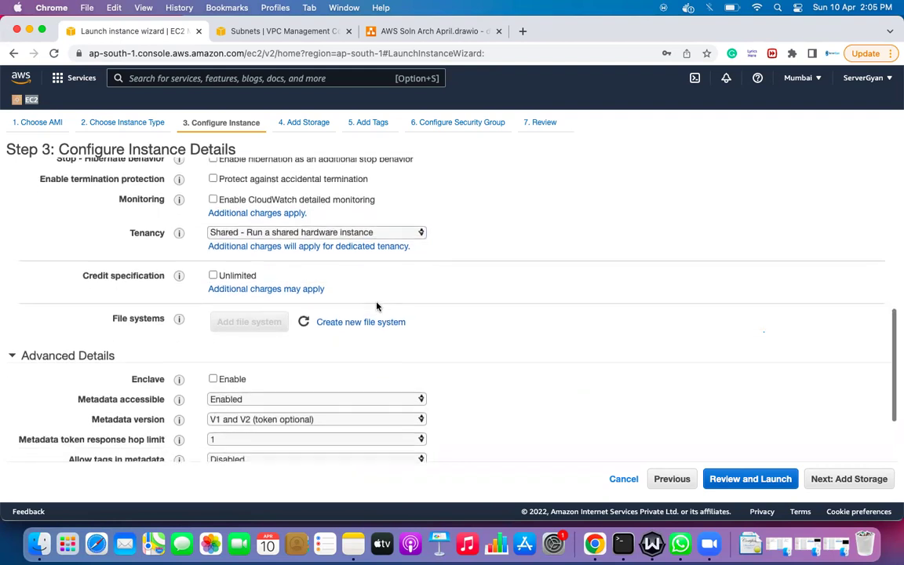
pyautogui.moveTo(82, 272); pyautogui.dragTo(168, 272)
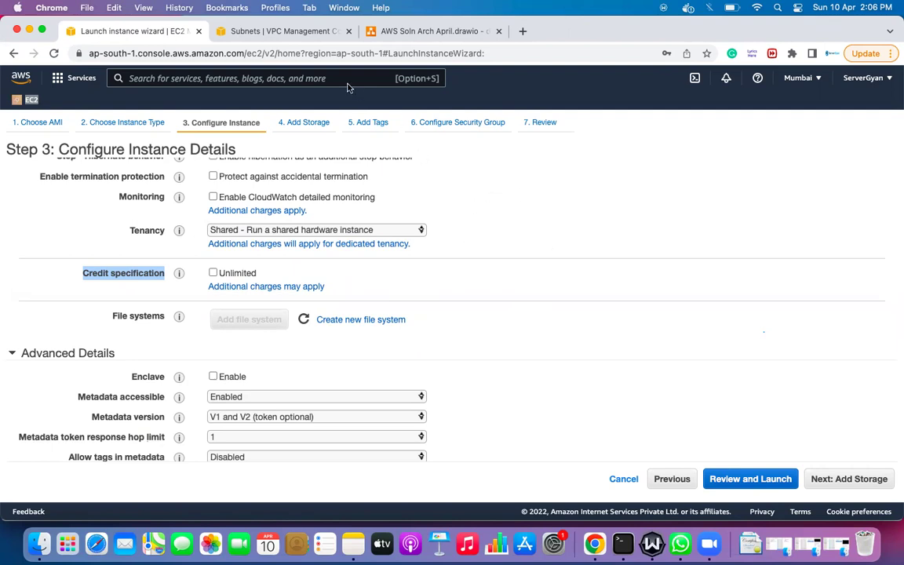
pyautogui.click(315, 280)
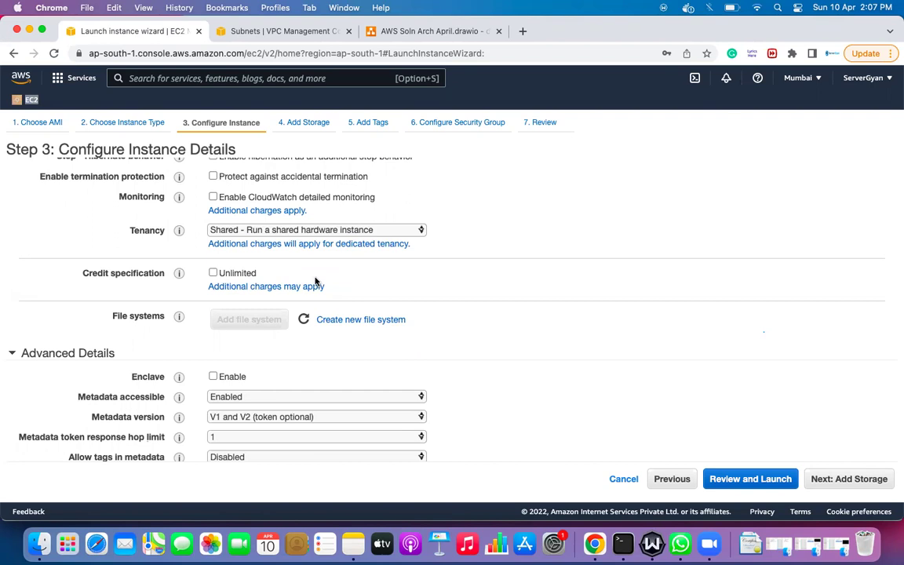
pyautogui.click(214, 273)
pyautogui.doubleClick(232, 274)
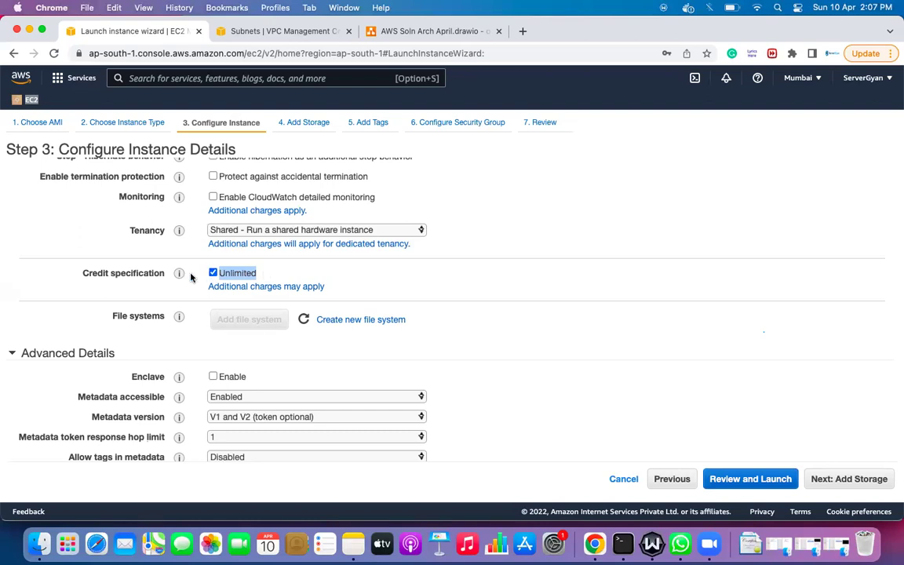
pyautogui.click(226, 274)
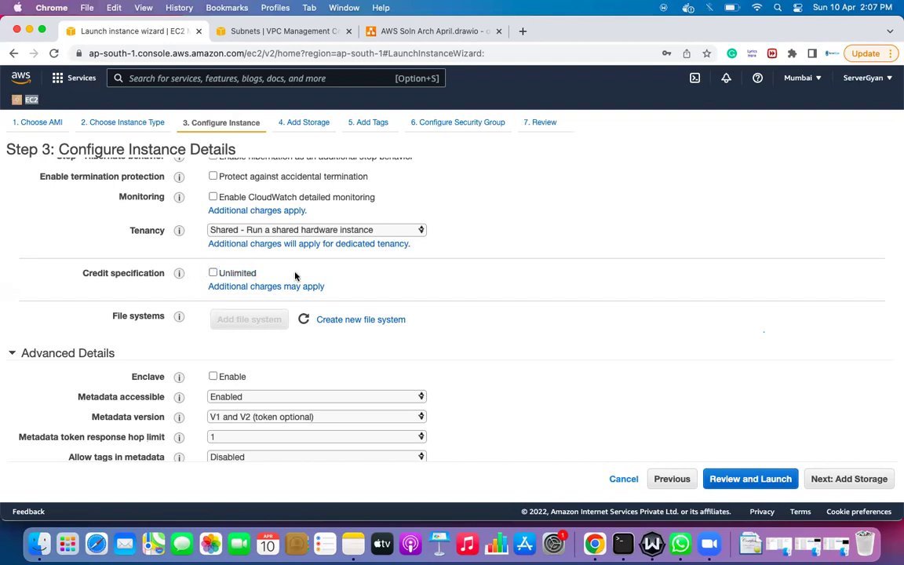
pyautogui.click(213, 274)
pyautogui.scroll(-5, 281, 271)
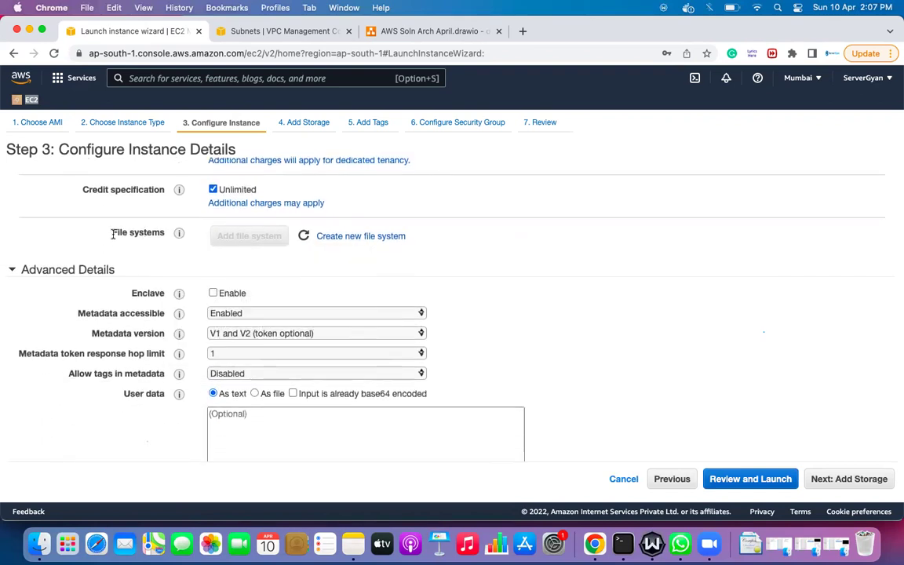
# Step: Highlight the File systems label, read its help about mounting Amazon EFS file systems, and highlight the label again
pyautogui.moveTo(109, 234); pyautogui.dragTo(170, 235)
pyautogui.moveTo(172, 233)
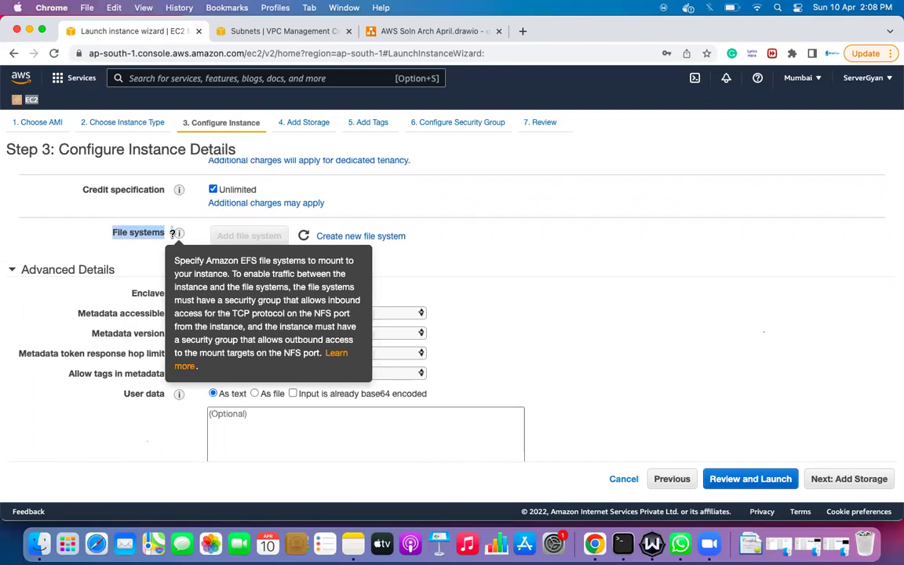
pyautogui.click(481, 256)
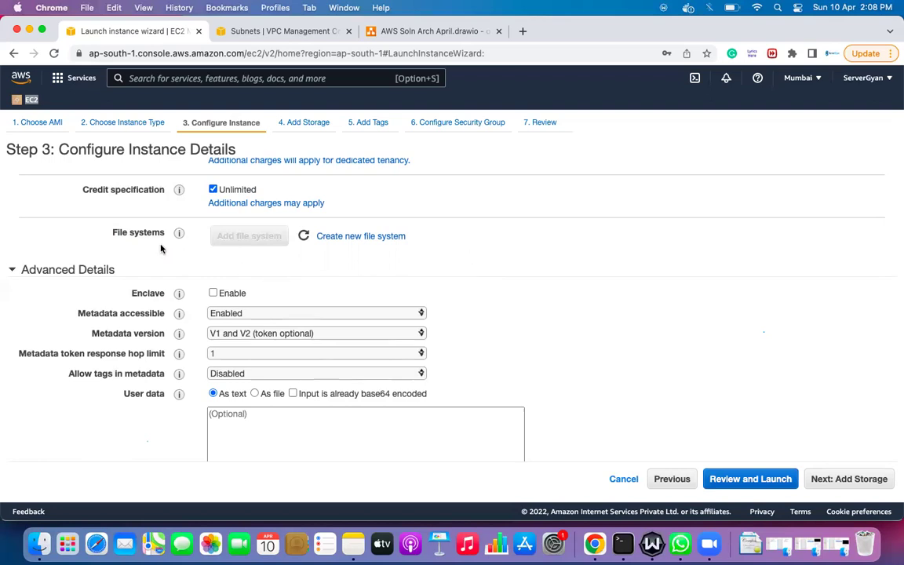
pyautogui.moveTo(110, 231); pyautogui.dragTo(167, 235)
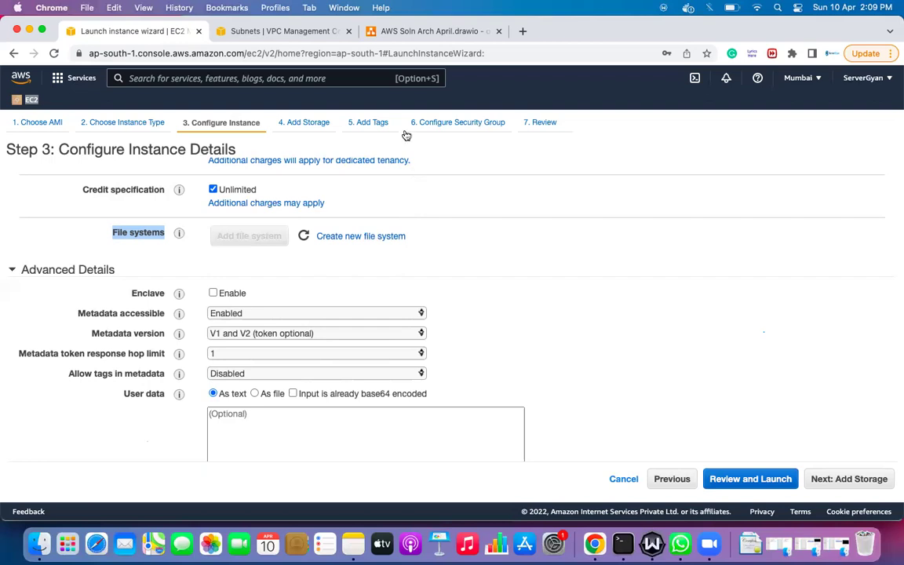
# Step: Switch to the AWS Soln Arch April.drawio diagram and add a text label reading "bit" in the empty area beside VPC-DEV
pyautogui.click(423, 31)
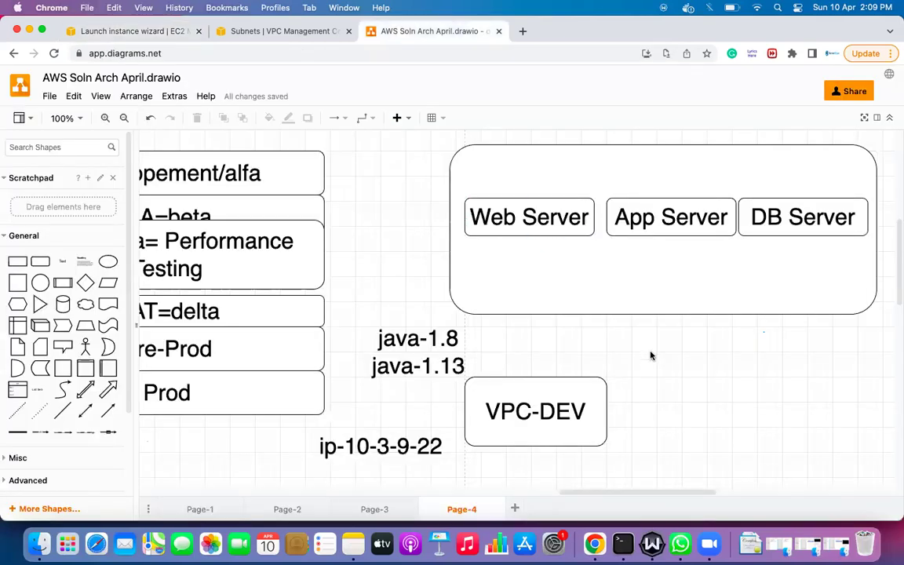
pyautogui.hscroll(5, 648, 369)
pyautogui.doubleClick(582, 353)
pyautogui.click(582, 354)
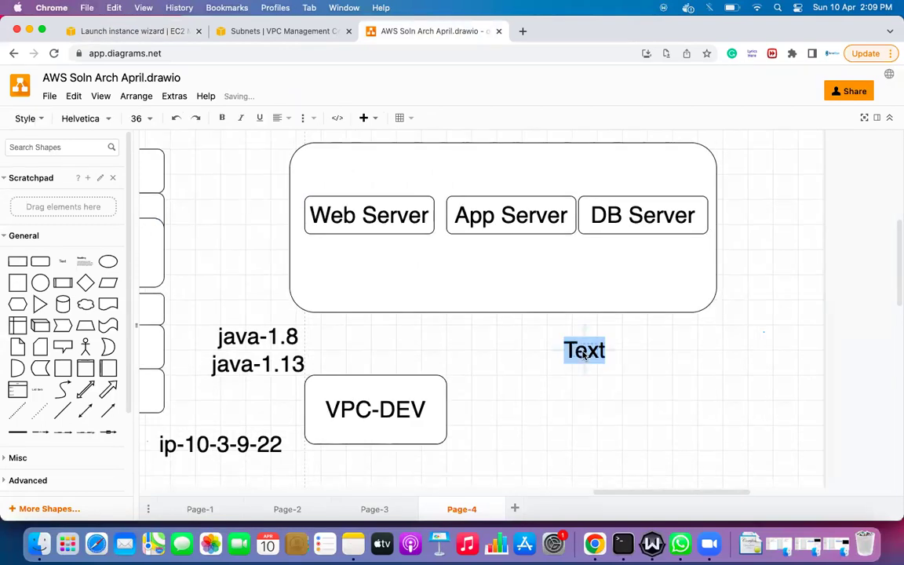
pyautogui.write('bit')
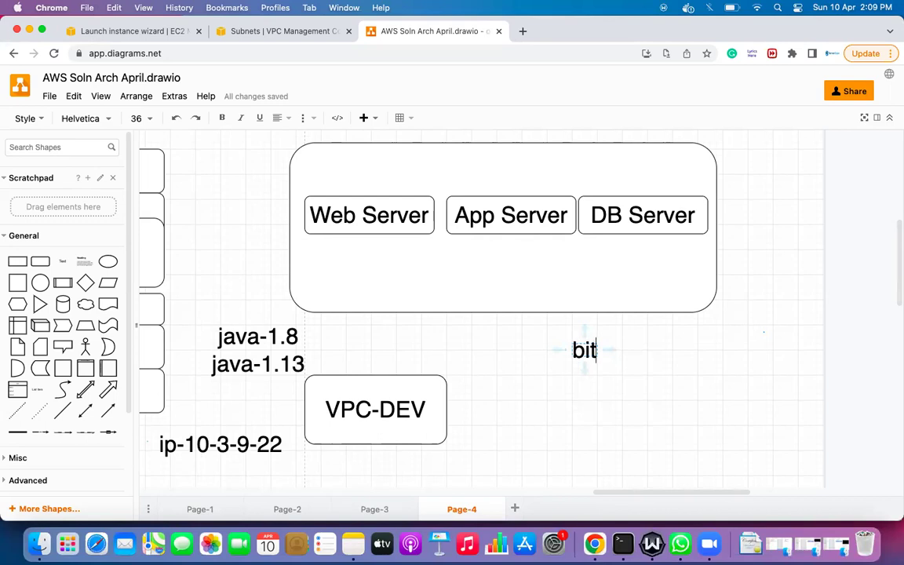
# Step: Extend the "bit" label with the lines byte, KB, MB and G, one unit per line
pyautogui.press('Return')
pyautogui.write('b')
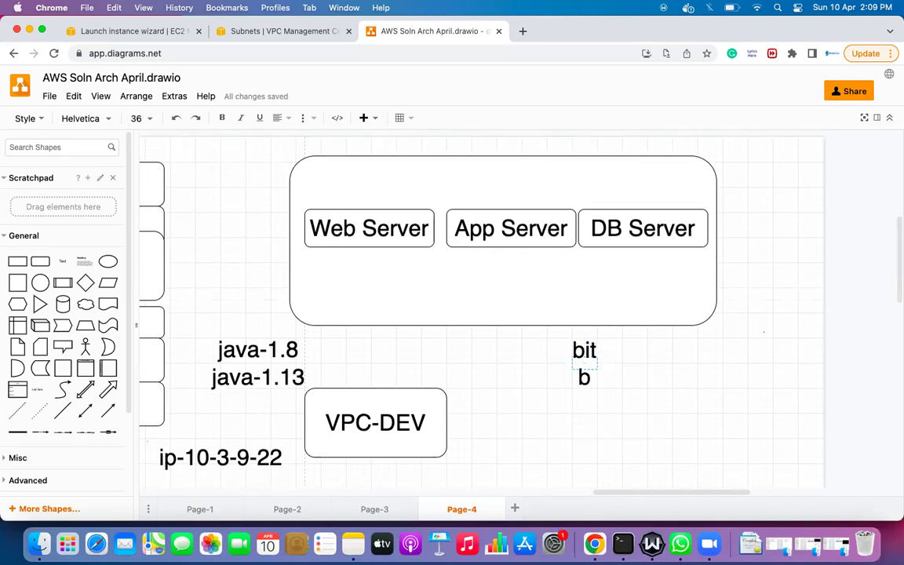
pyautogui.write('ype')
pyautogui.press('BackSpace')
pyautogui.press('BackSpace')
pyautogui.write('te')
pyautogui.press('Return')
pyautogui.write('KB')
pyautogui.press('Return')
pyautogui.write('MB')
pyautogui.press('Return')
pyautogui.scroll(-5, 481, 314)
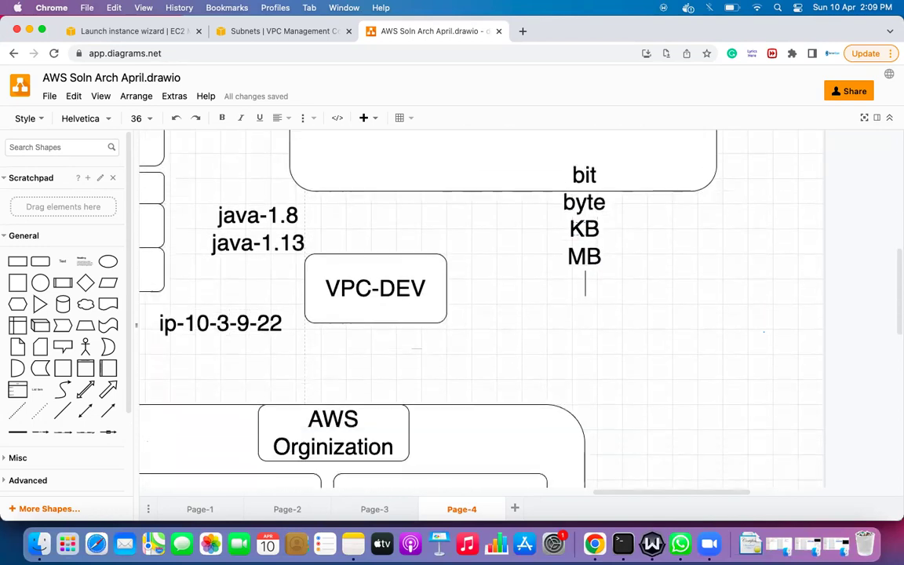
pyautogui.scroll(-1, 480, 314)
pyautogui.write('GP')
pyautogui.press('BackSpace')
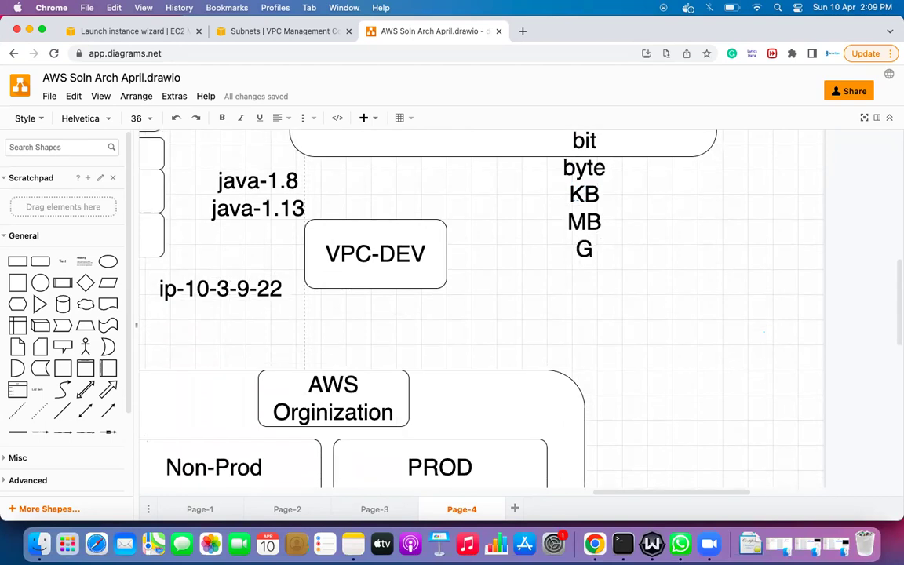
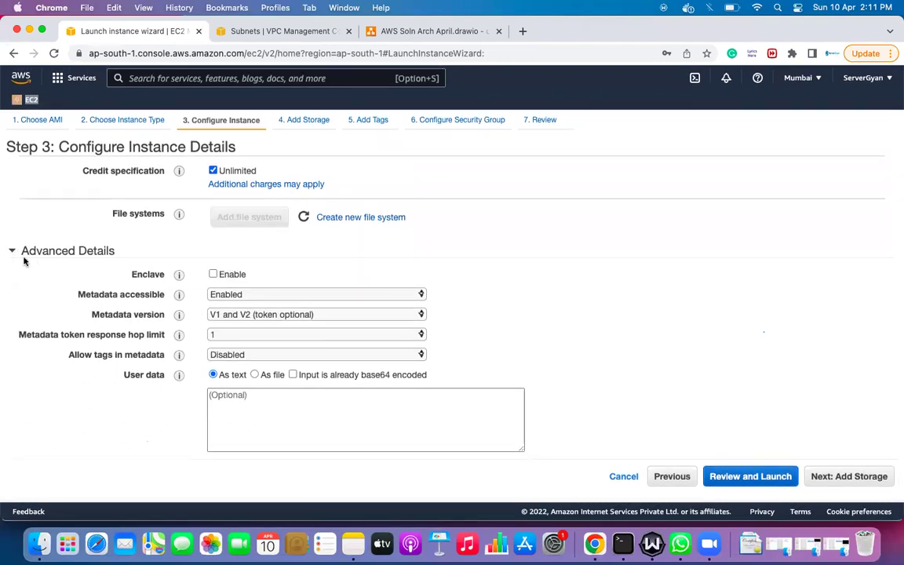
# Step: Highlight the Enclave label in the launch wizard's advanced details and read through the Nitro Enclaves help text
pyautogui.moveTo(135, 274); pyautogui.dragTo(166, 277)
pyautogui.moveTo(178, 274)
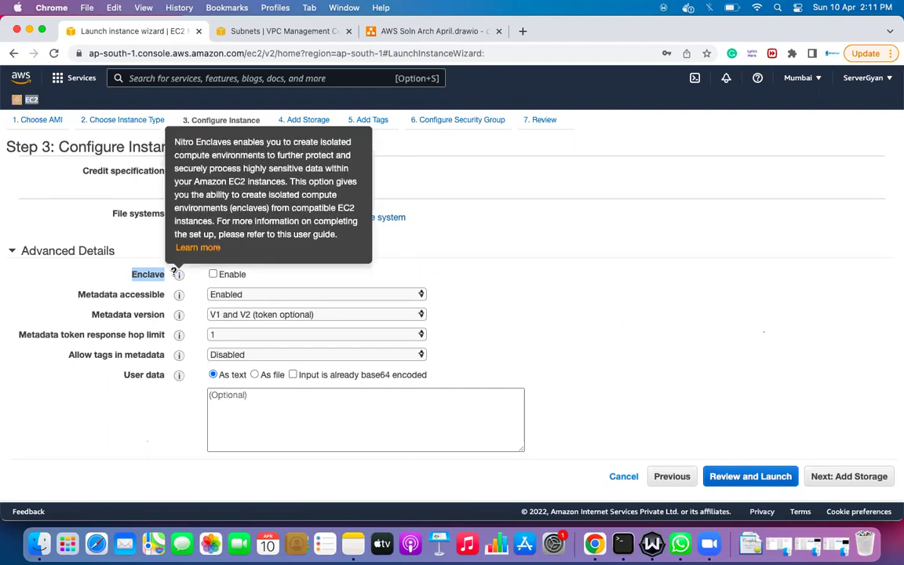
pyautogui.moveTo(156, 126); pyautogui.dragTo(345, 239)
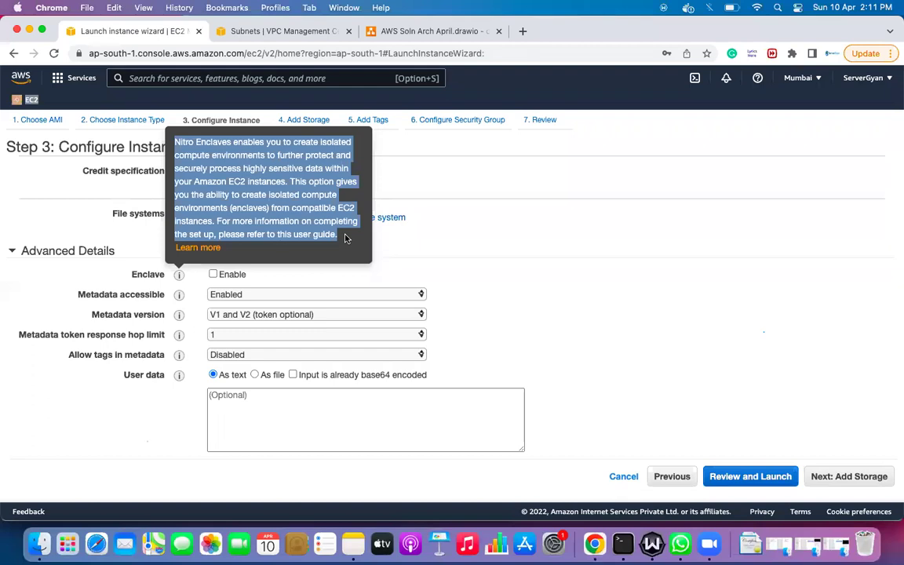
# Step: Try the Enclave option, highlight the AWS Nitro Enclaves description, and clear the option again
pyautogui.click(213, 273)
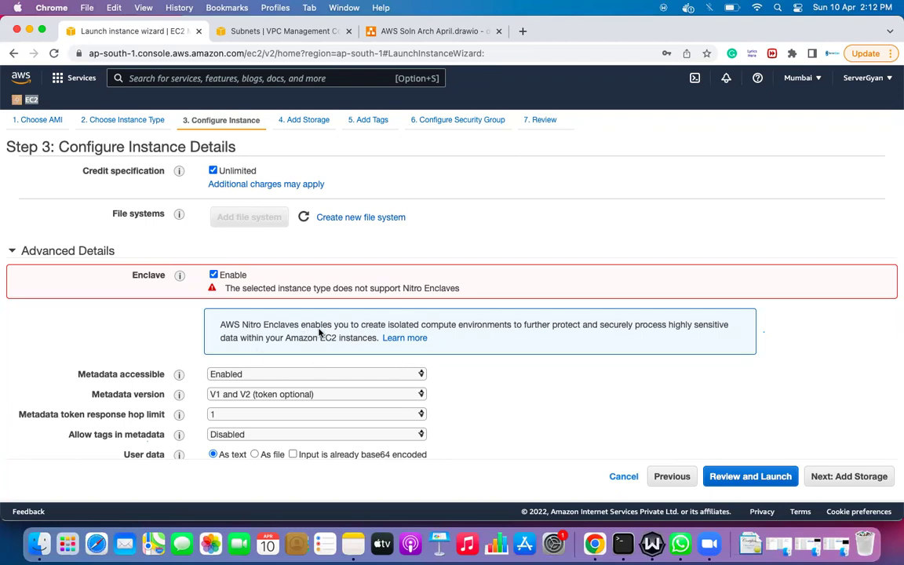
pyautogui.moveTo(380, 338); pyautogui.dragTo(213, 333)
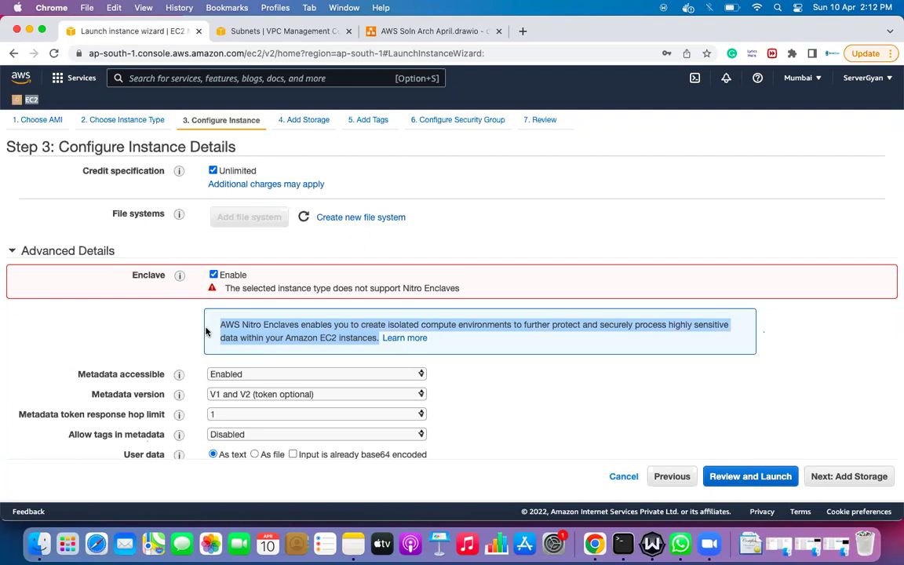
pyautogui.click(213, 274)
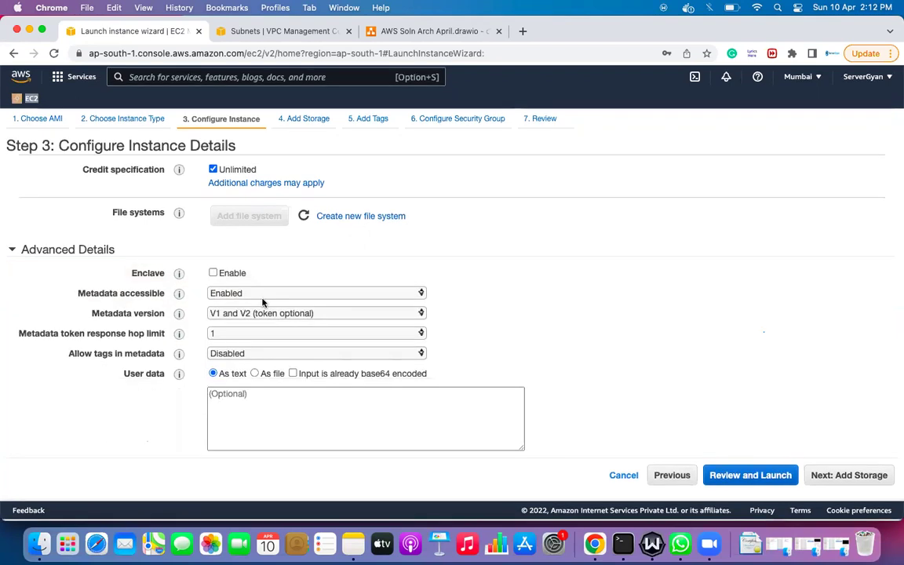
# Step: Highlight the Metadata accessible and Metadata version labels, and look over the metadata version choices without changing the selection
pyautogui.moveTo(74, 294); pyautogui.dragTo(165, 297)
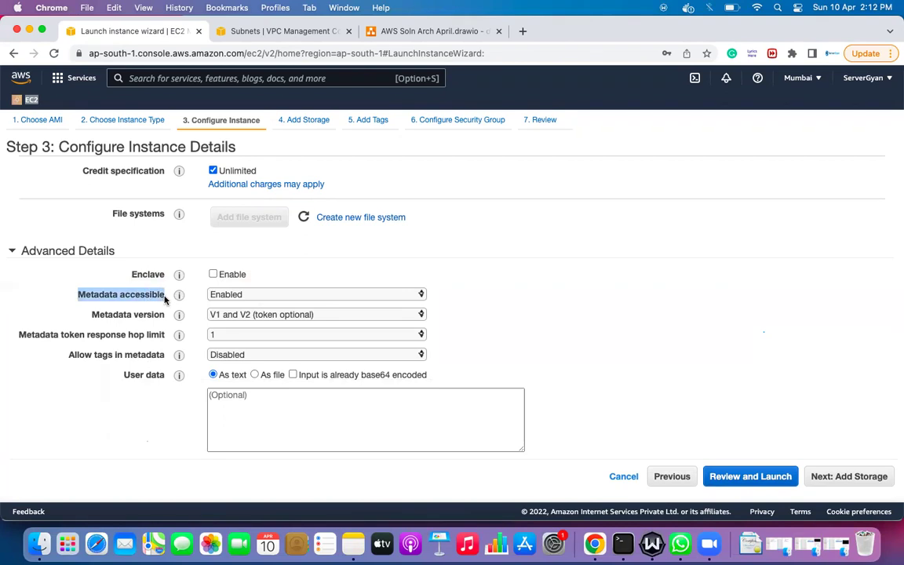
pyautogui.moveTo(178, 293)
pyautogui.click(87, 315)
pyautogui.moveTo(88, 317); pyautogui.dragTo(170, 318)
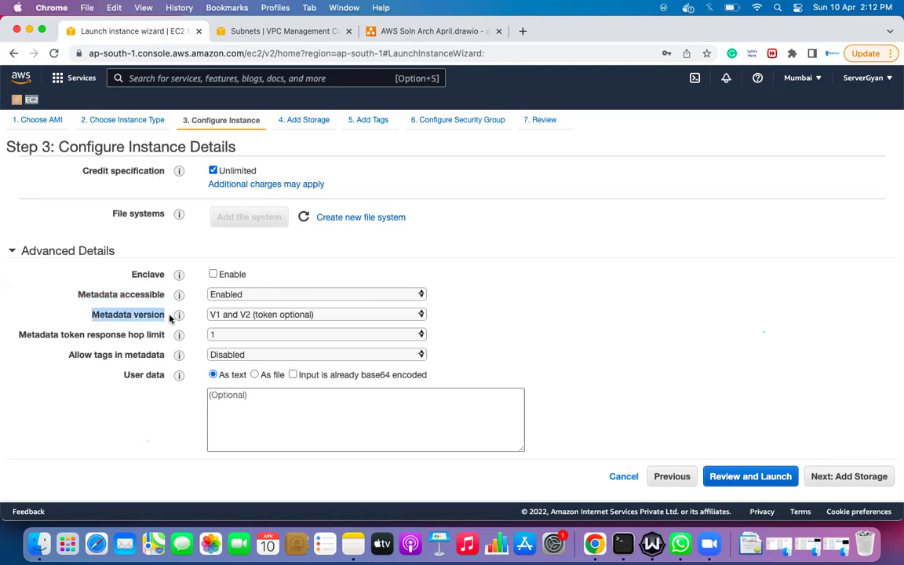
pyautogui.click(218, 314)
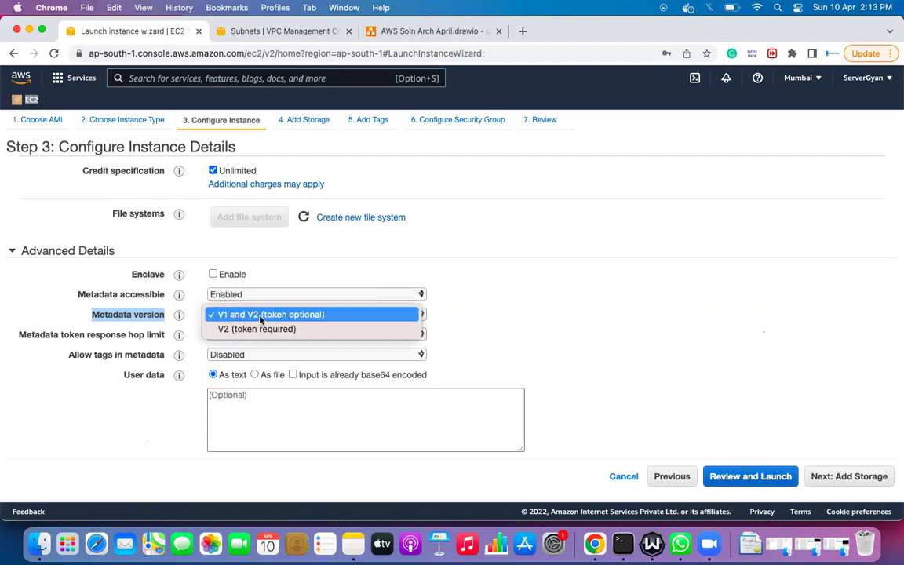
pyautogui.click(188, 353)
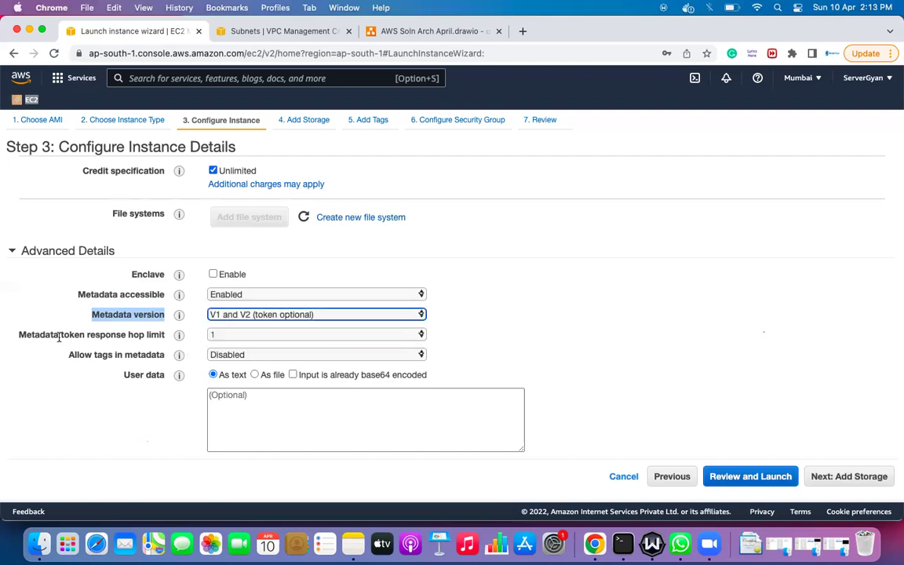
# Step: Try a metadata token response hop limit of 5, and set it back to 1
pyautogui.click(223, 336)
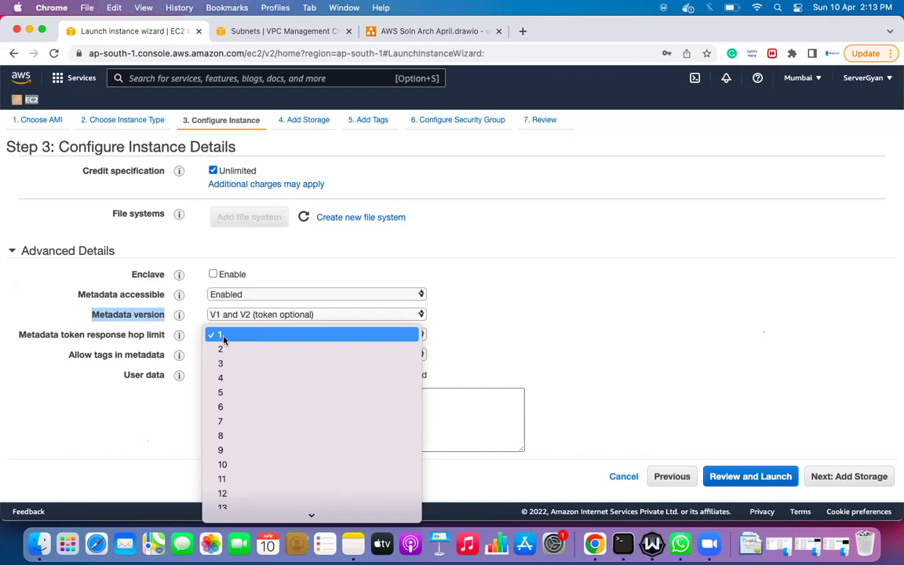
pyautogui.click(232, 392)
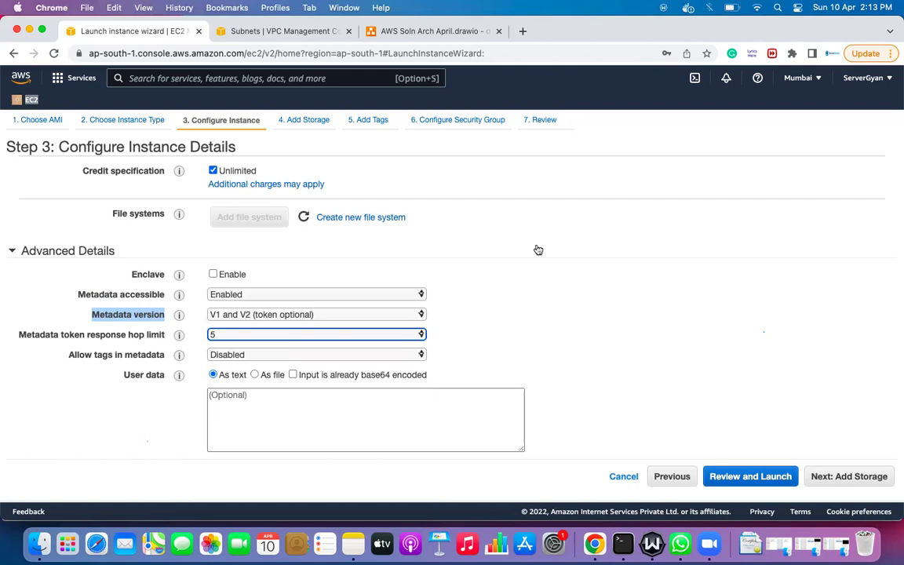
pyautogui.click(237, 335)
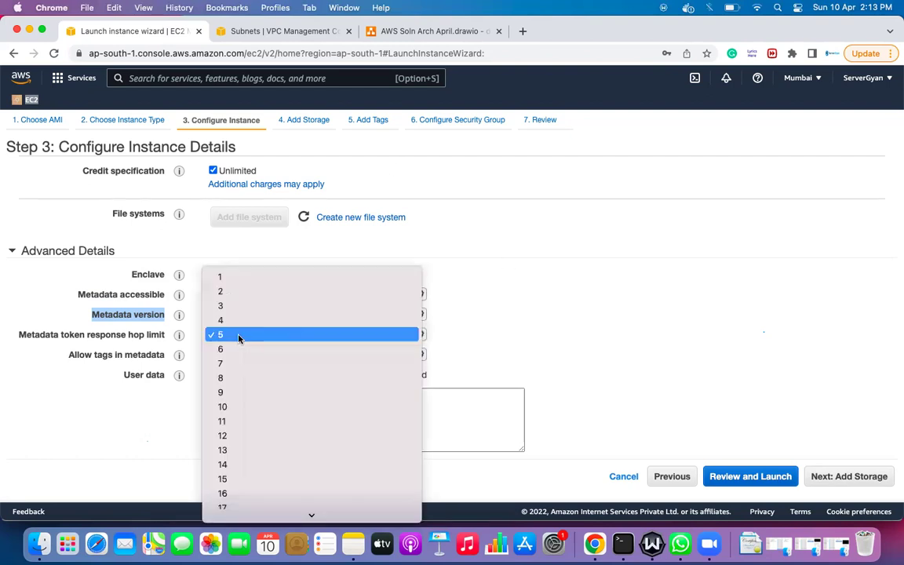
pyautogui.click(245, 284)
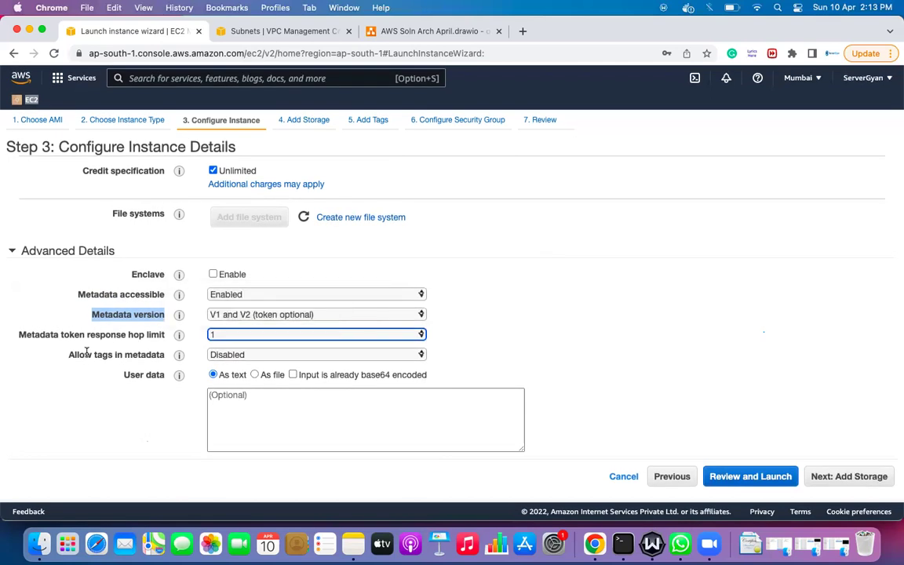
# Step: Highlight the Allow tags in metadata label, switch briefly to Zoom, and return to the launch wizard to highlight it again
pyautogui.moveTo(69, 355); pyautogui.dragTo(165, 358)
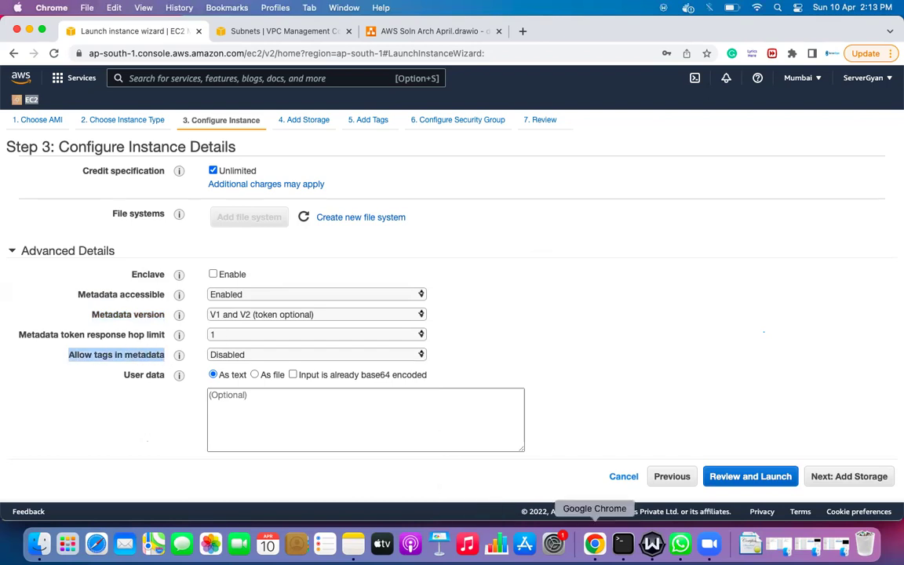
pyautogui.click(709, 544)
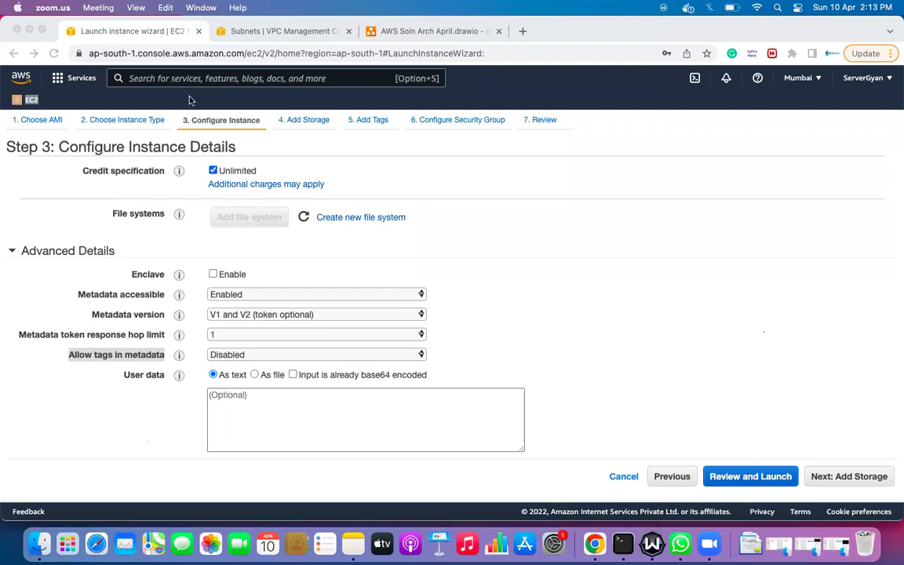
pyautogui.click(107, 386)
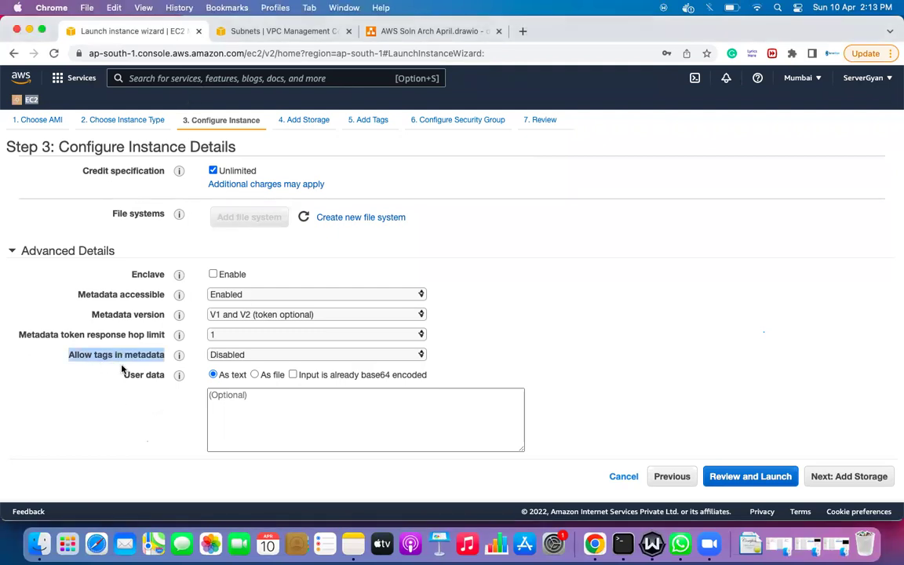
pyautogui.click(112, 358)
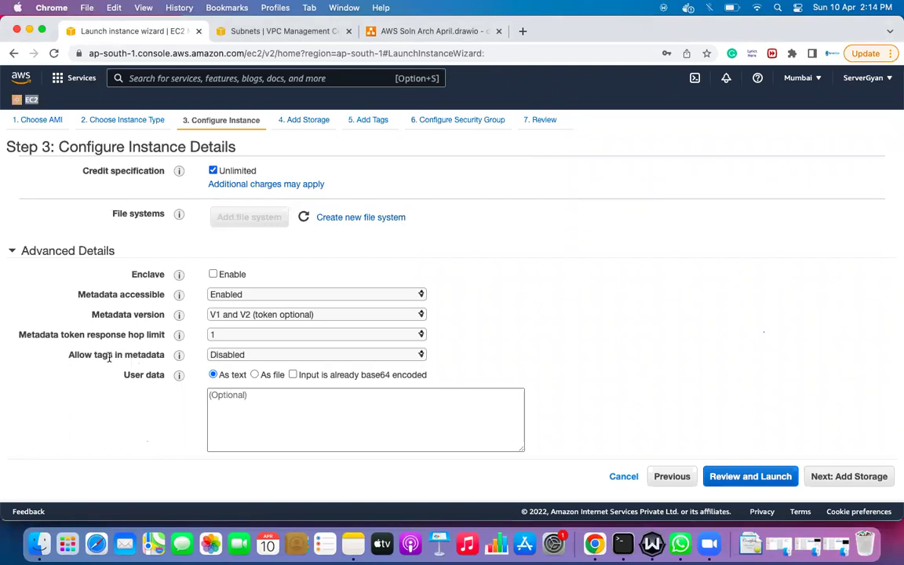
pyautogui.moveTo(69, 354); pyautogui.dragTo(162, 350)
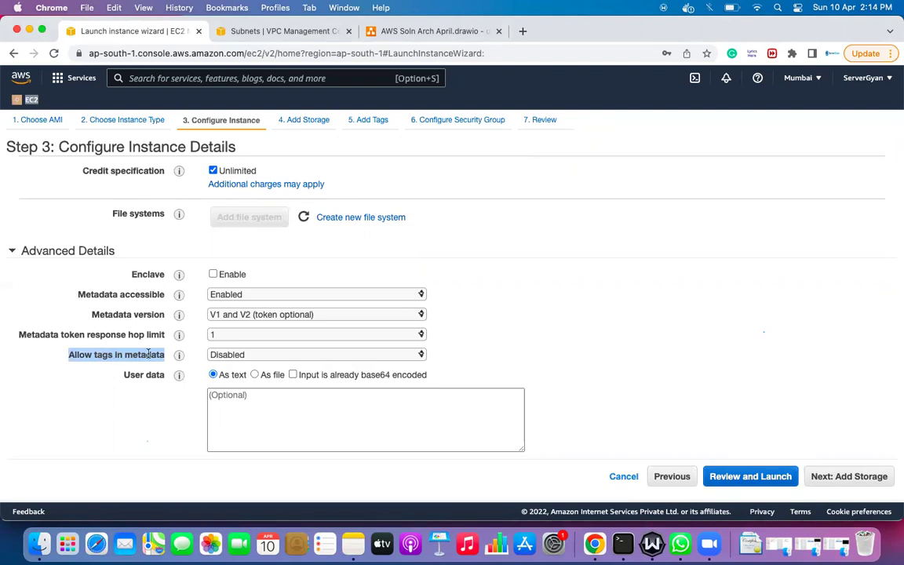
# Step: Read the help for Allow tags in metadata and highlight its paragraph about selecting Enable
pyautogui.moveTo(178, 355)
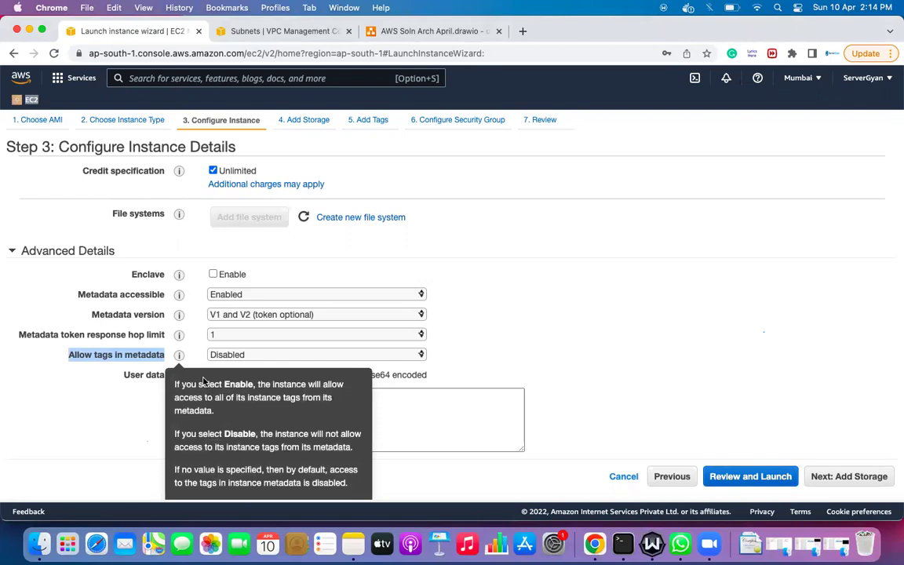
pyautogui.scroll(-2, 196, 372)
pyautogui.scroll(-3, 202, 380)
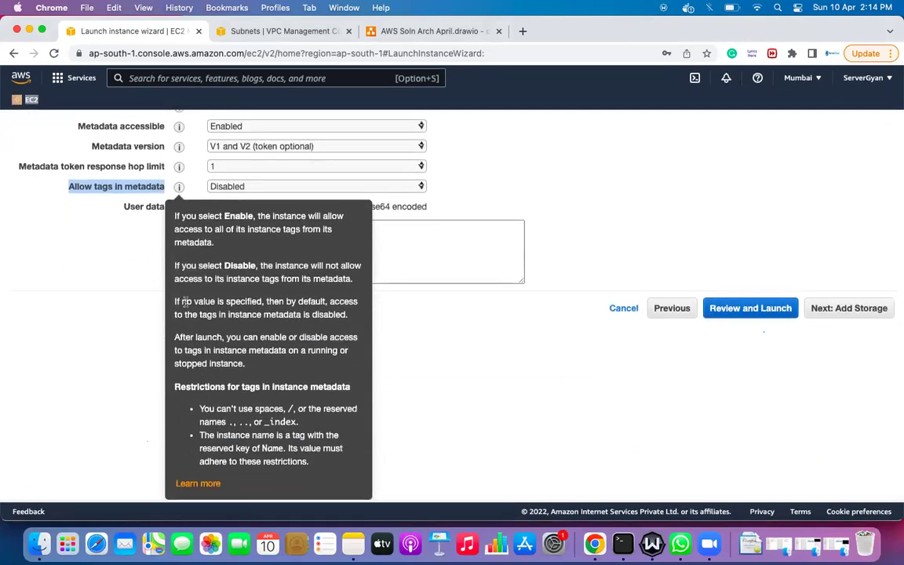
pyautogui.moveTo(174, 217); pyautogui.dragTo(228, 244)
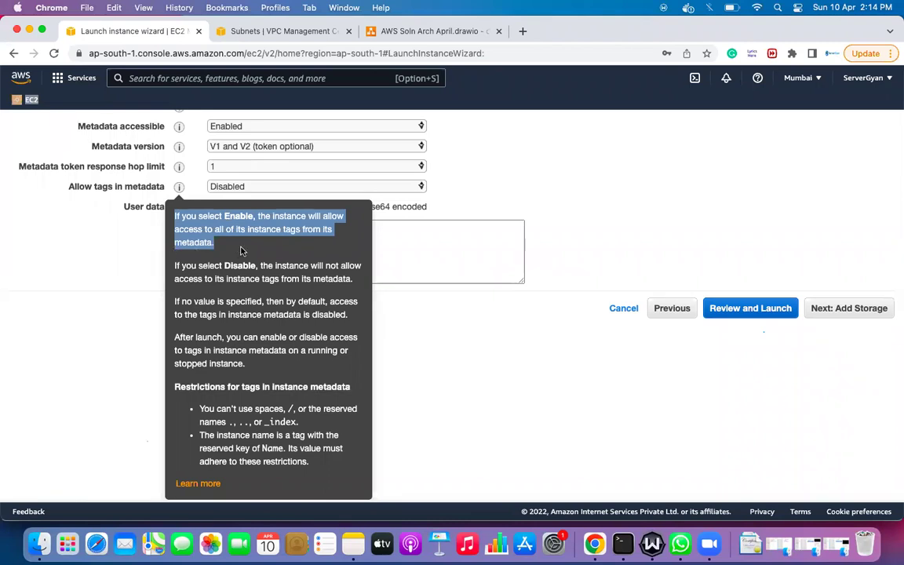
pyautogui.click(241, 250)
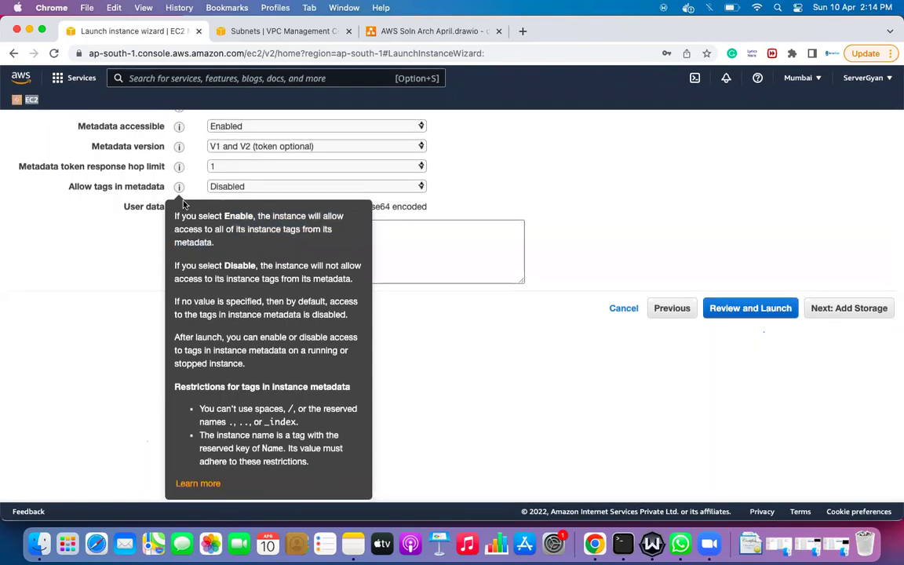
# Step: Reopen the Allow tags in metadata help and highlight "or _index" in the tag restrictions
pyautogui.scroll(4, 188, 204)
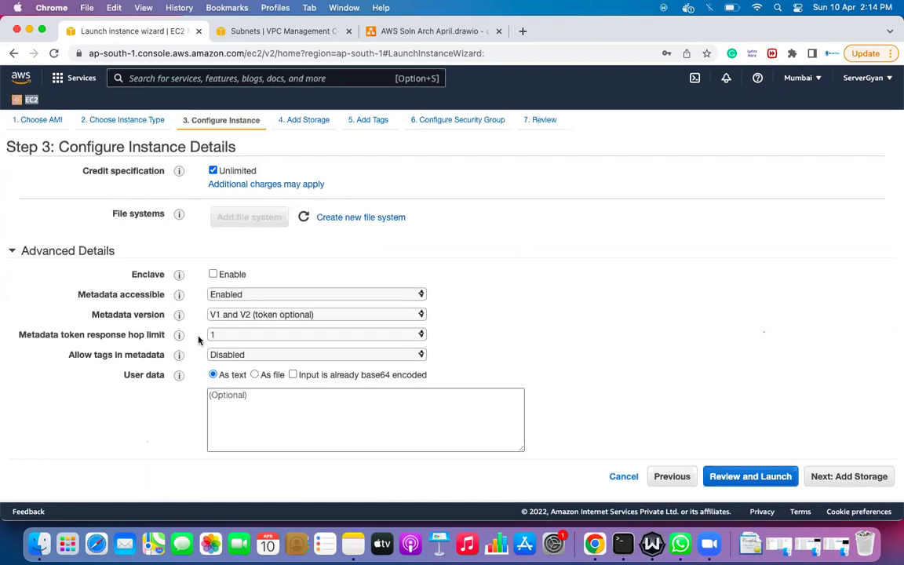
pyautogui.moveTo(179, 354)
pyautogui.scroll(-1, 176, 354)
pyautogui.scroll(-3, 176, 354)
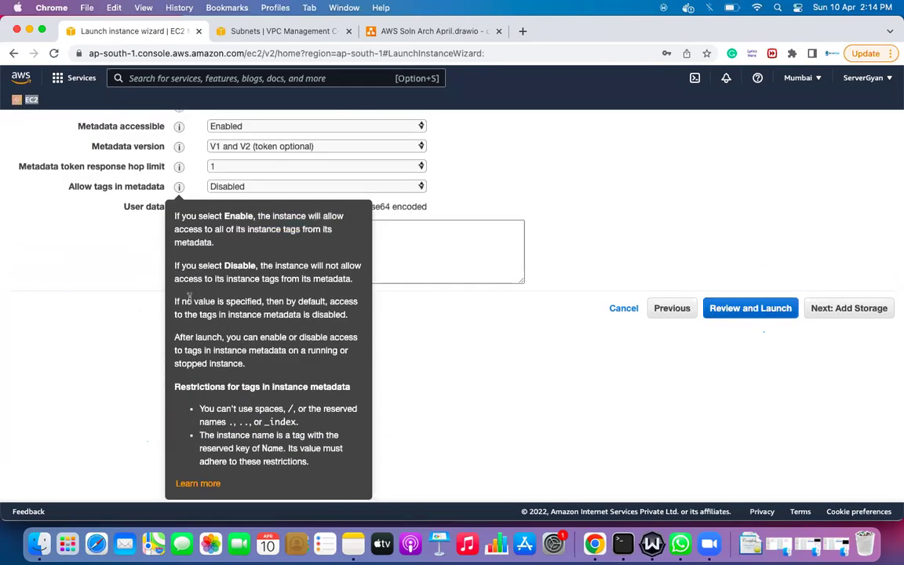
pyautogui.scroll(-1, 273, 293)
pyautogui.moveTo(252, 422); pyautogui.dragTo(297, 421)
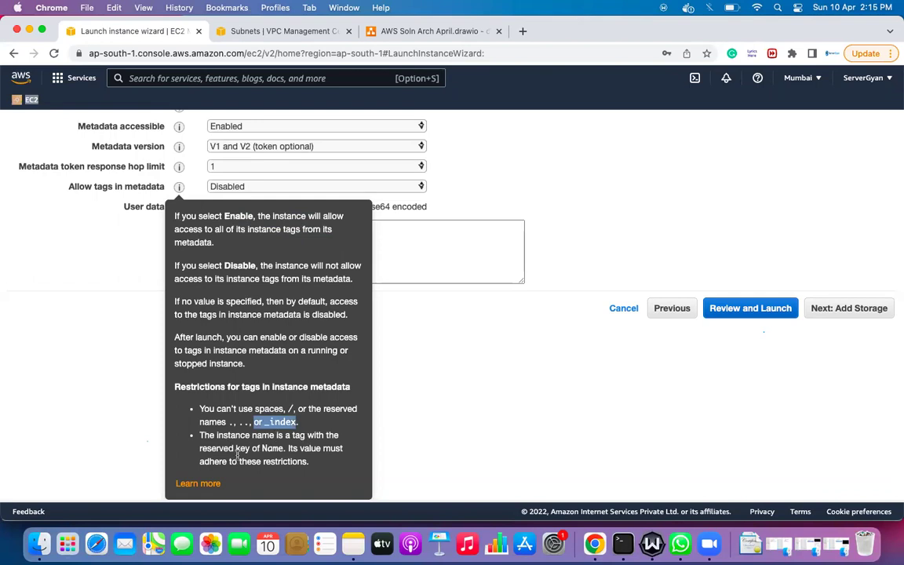
# Step: Highlight the reserved key Name and both tag restrictions in the help, and highlight the Allow tags in metadata label
pyautogui.click(285, 448)
pyautogui.doubleClick(285, 448)
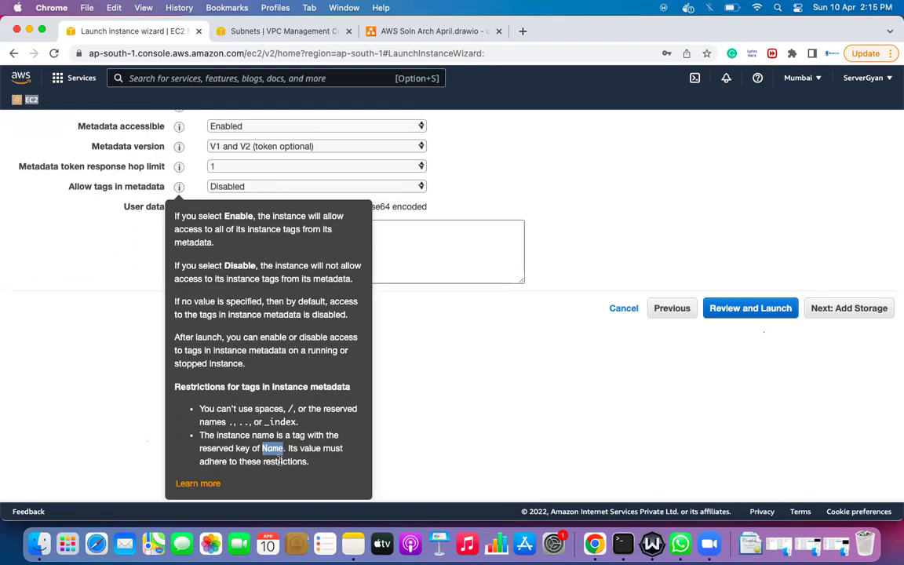
pyautogui.moveTo(313, 462); pyautogui.dragTo(189, 411)
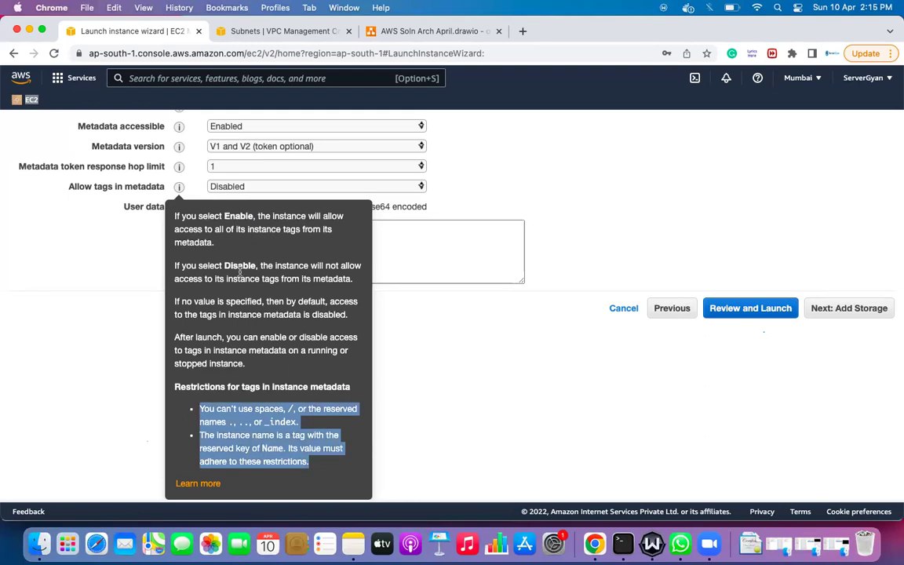
pyautogui.scroll(3, 353, 321)
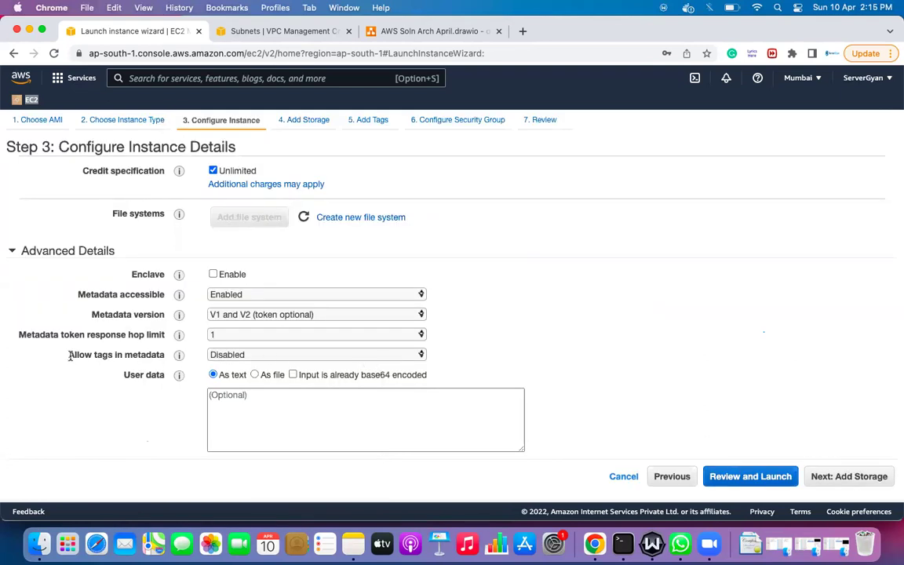
pyautogui.moveTo(69, 355); pyautogui.dragTo(163, 352)
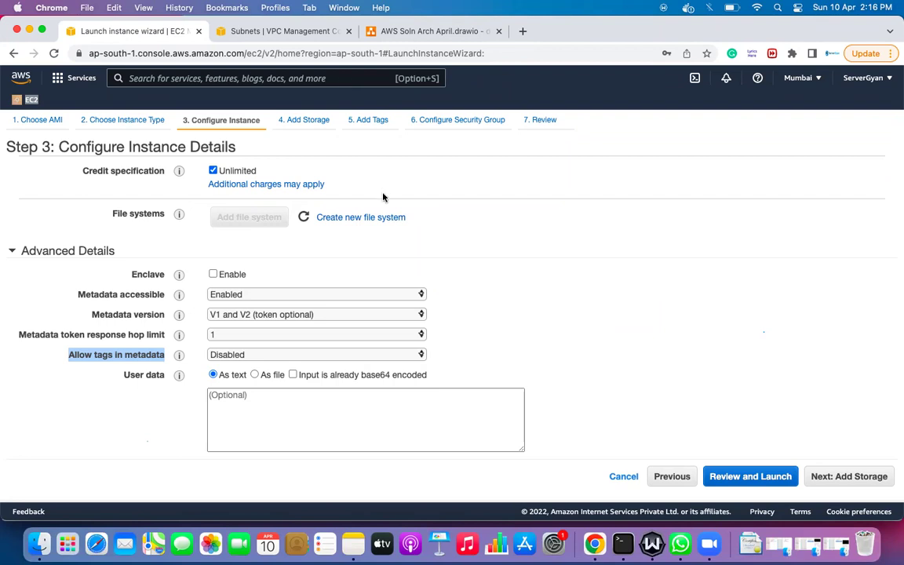
# Step: Start the user data script with #!/bin/bash and highlight the User data label
pyautogui.scroll(5, 344, 173)
pyautogui.scroll(2, 383, 197)
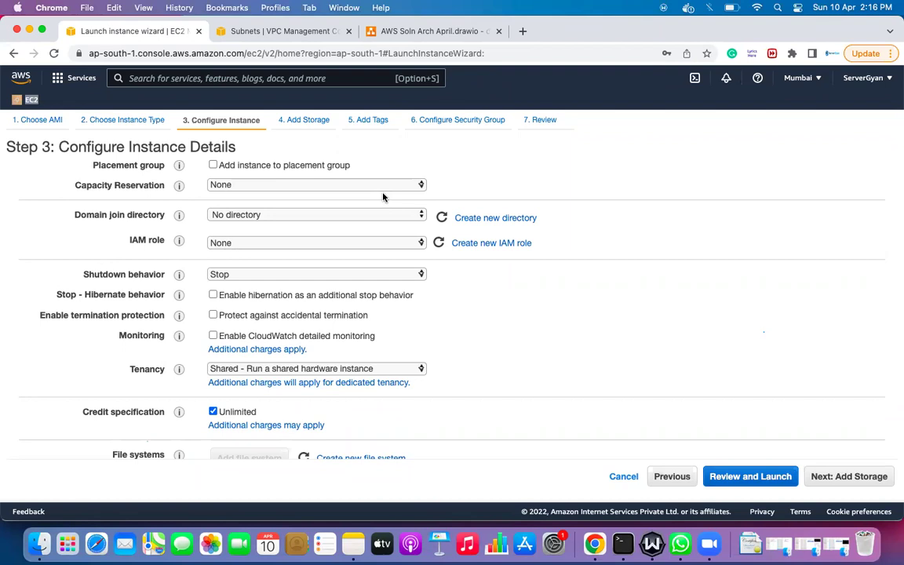
pyautogui.scroll(-4, 434, 339)
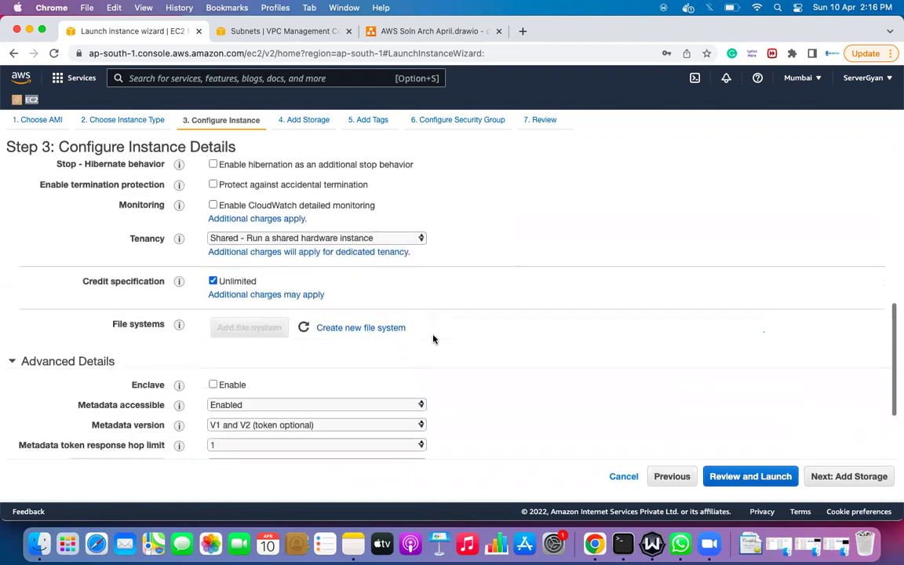
pyautogui.scroll(-3, 434, 339)
pyautogui.click(255, 411)
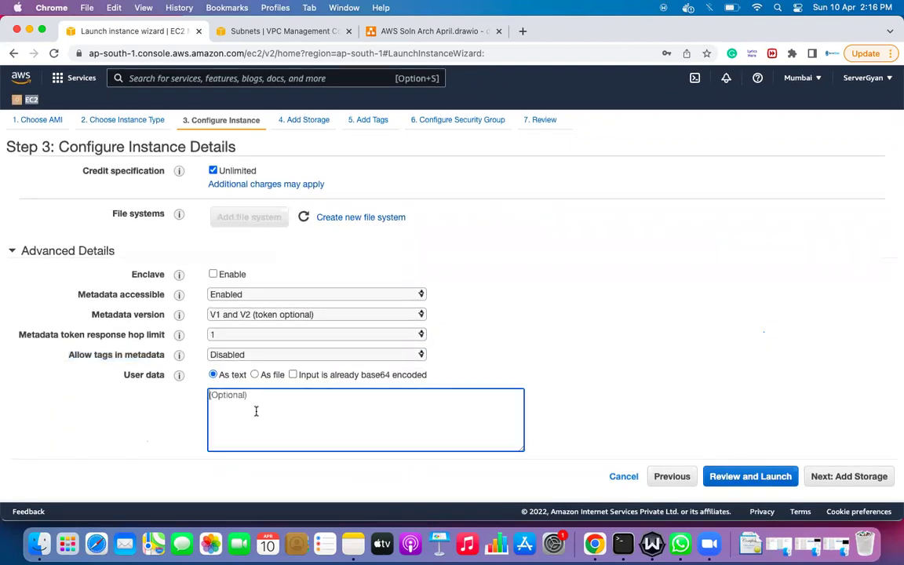
pyautogui.write('#!/bin/bash')
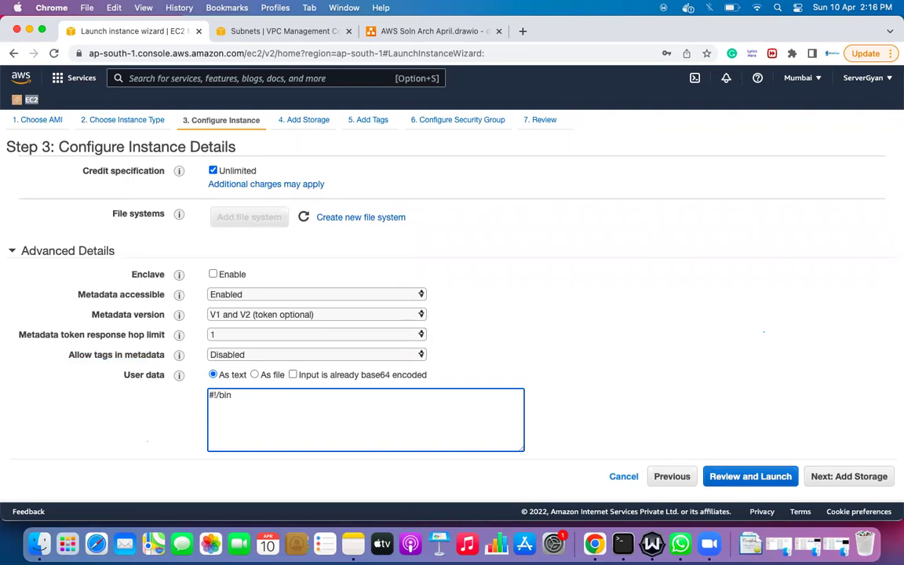
pyautogui.press('Return')
pyautogui.click(123, 374)
pyautogui.moveTo(122, 374); pyautogui.dragTo(165, 375)
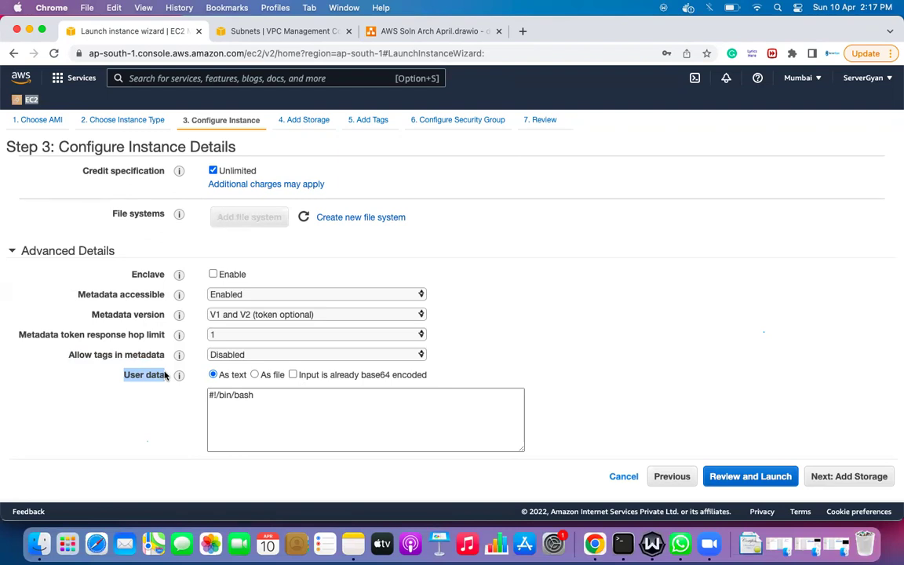
# Step: Add user data lines that create a user named with the person's first name through sudo useradd and run sudo yum install httpd -y
pyautogui.click(245, 421)
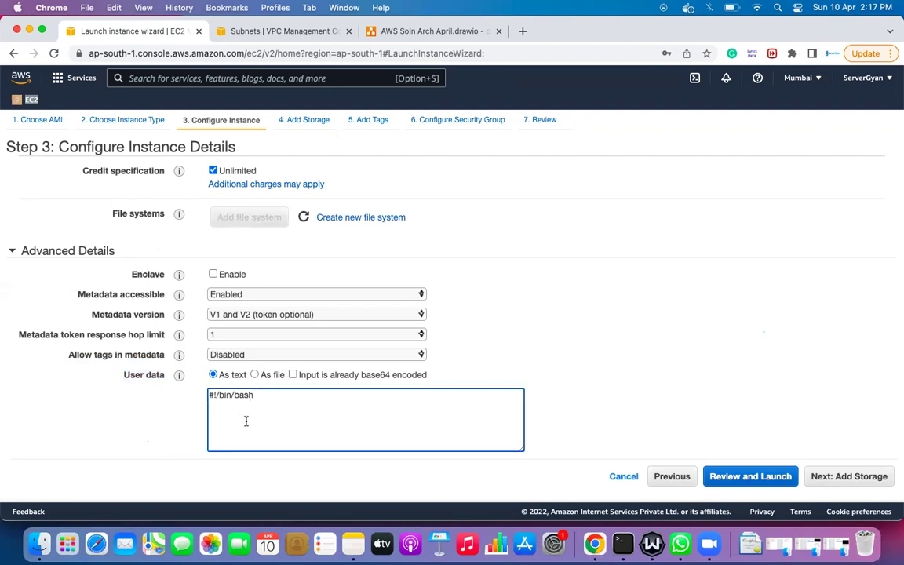
pyautogui.press('Return')
pyautogui.write('sudo useradd lokendra')
pyautogui.press('Return')
pyautogui.write('sudo yum install httpd -y')
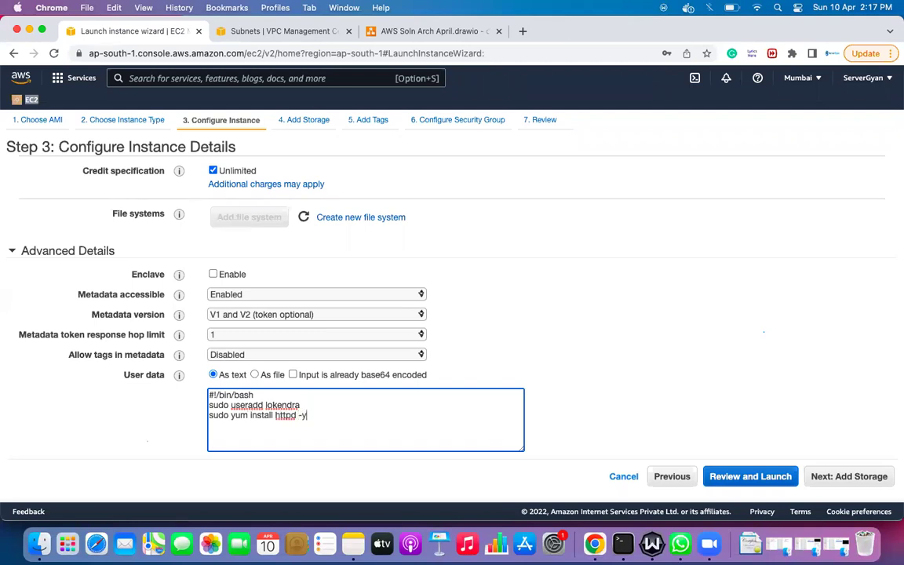
# Step: Insert vim after httpd in the script's yum install line
pyautogui.press('Return')
pyautogui.press('Up')
pyautogui.press('Right')
pyautogui.press('Right')
pyautogui.press('Right')
pyautogui.press('Right')
pyautogui.press('Right')
pyautogui.press('Right')
pyautogui.press('Right')
pyautogui.press('Right')
pyautogui.press('Right')
pyautogui.press('Right')
pyautogui.press('Right')
pyautogui.press('Right')
pyautogui.press('Right')
pyautogui.press('Right')
pyautogui.press('Right')
pyautogui.press('Right')
pyautogui.press('Right')
pyautogui.press('Right')
pyautogui.press('Right')
pyautogui.press('Right')
pyautogui.press('Right')
pyautogui.press('Right')
pyautogui.press('Right')
pyautogui.write('vim')
# Step: Add the script line echo "this is for testing user data" > /var/www/html/index.html below the yum install line
pyautogui.press('super+Right')
pyautogui.press('Return')
pyautogui.write('echo "this is for test')
pyautogui.write('user data" > /var/www/html/')
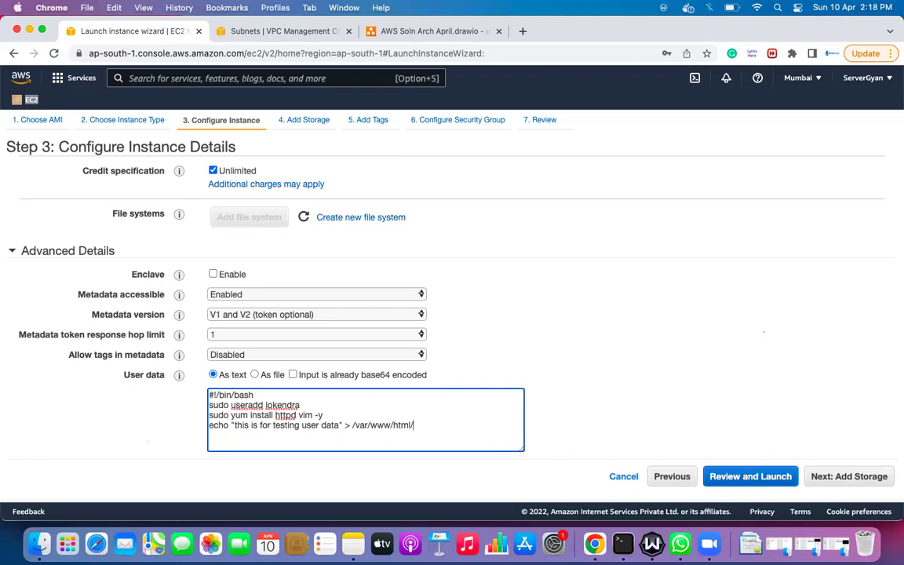
pyautogui.write('index.html')
# Step: Append the lines sudo service httpd restart and sudo chkconfig httpd on to the user data script
pyautogui.press('Return')
pyautogui.write('sudo service httpd restart')
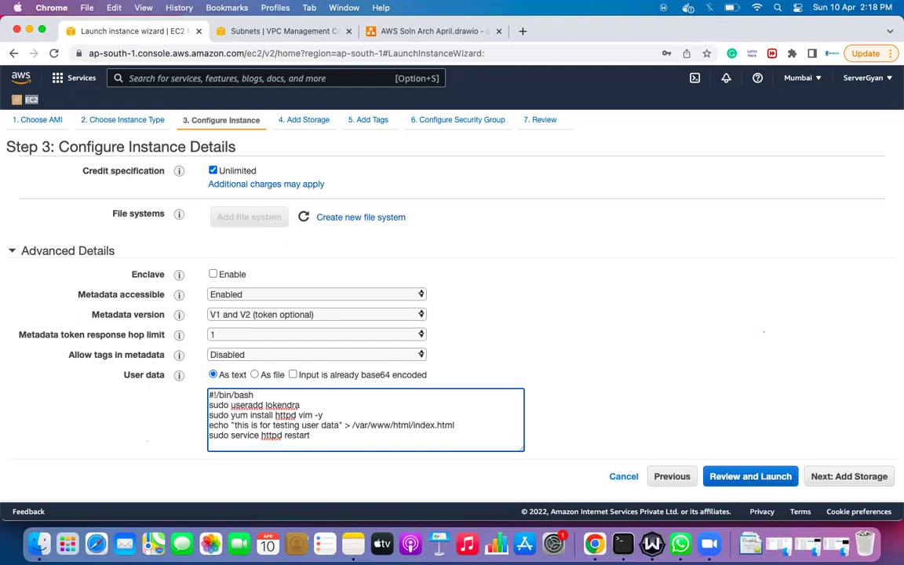
pyautogui.press('Return')
pyautogui.write('sudo chkconfig httpd on')
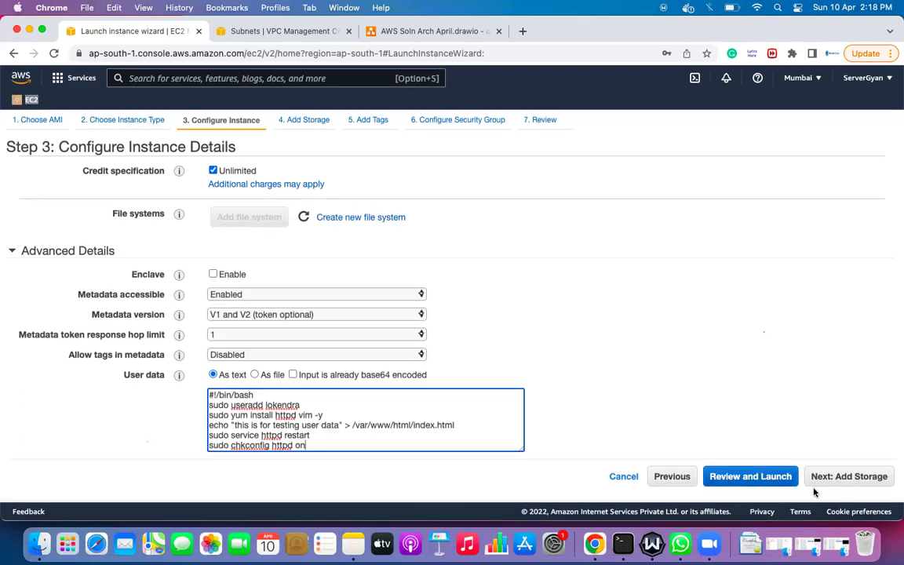
# Step: Highlight the whole user data script, and proceed to the Add Storage step of the wizard
pyautogui.moveTo(213, 391); pyautogui.dragTo(322, 446)
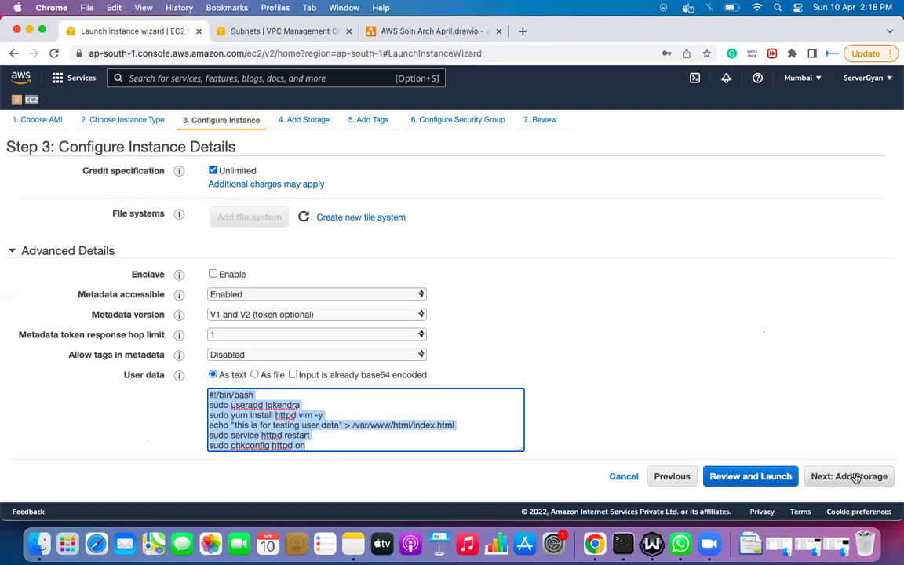
pyautogui.moveTo(178, 275)
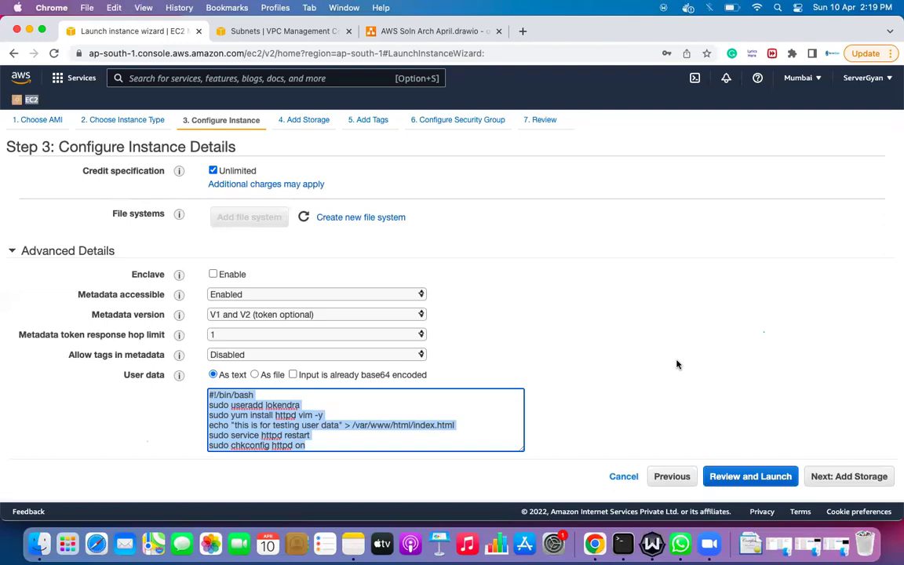
pyautogui.click(885, 459)
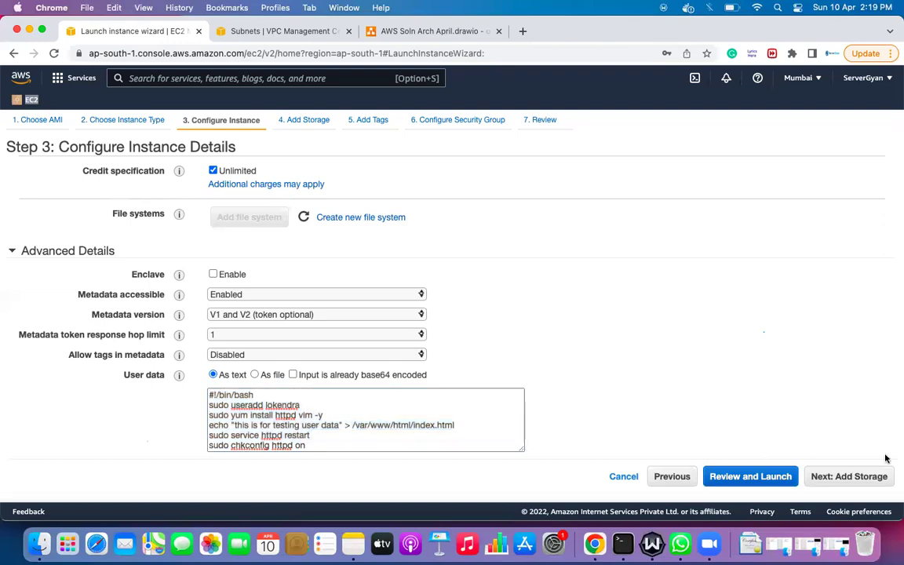
pyautogui.click(871, 476)
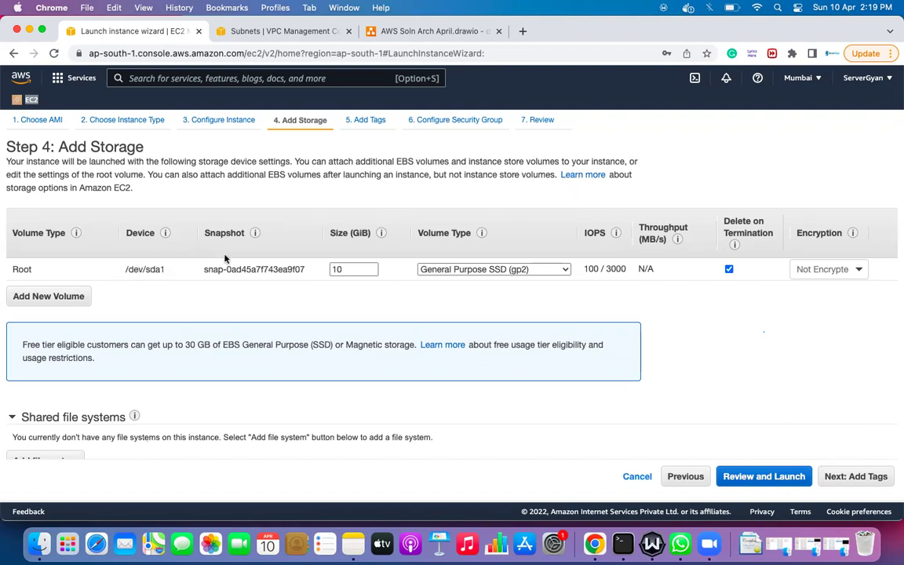
# Step: Highlight the Volume Type heading beside Size, view its help, and highlight the Root entry in the storage table
pyautogui.moveTo(417, 233); pyautogui.dragTo(472, 233)
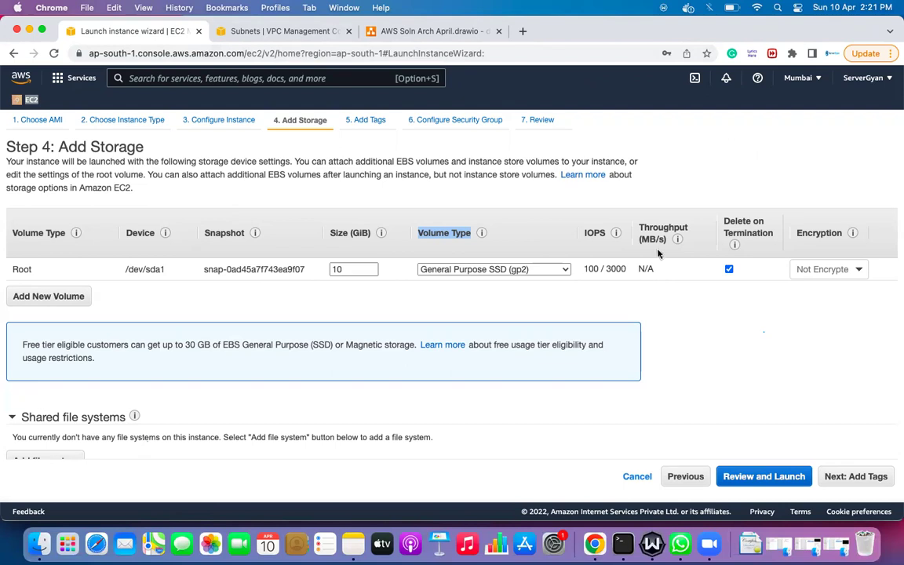
pyautogui.click(651, 303)
pyautogui.moveTo(417, 233); pyautogui.dragTo(475, 232)
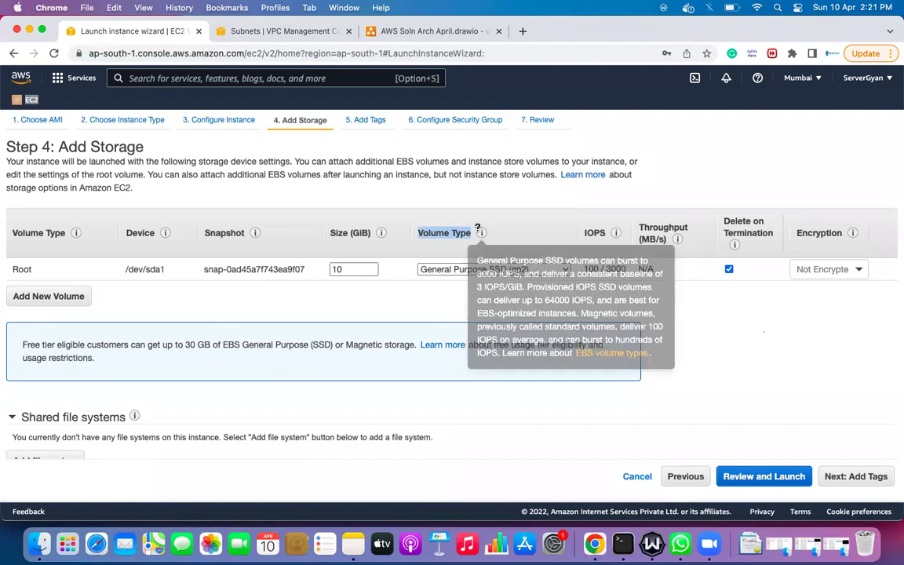
pyautogui.moveTo(35, 269); pyautogui.dragTo(7, 272)
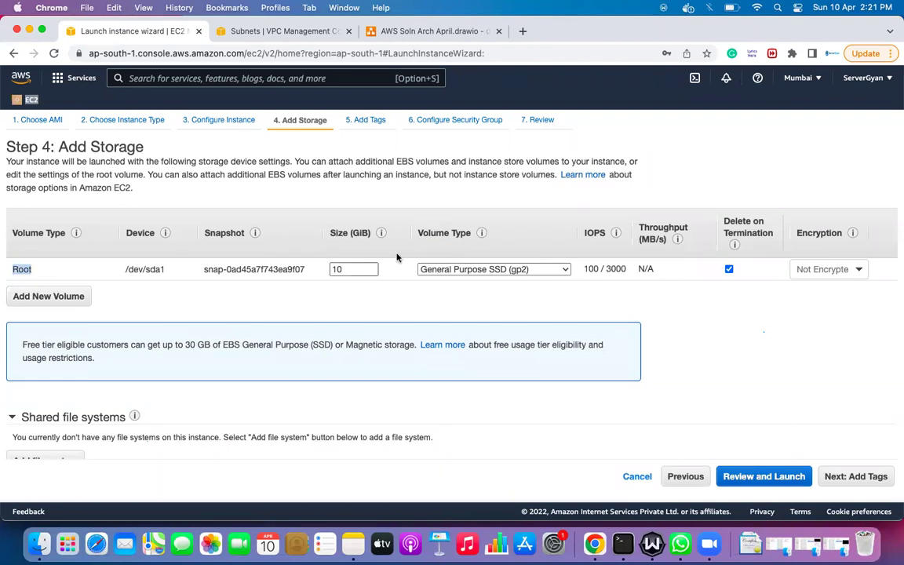
pyautogui.click(418, 230)
pyautogui.moveTo(418, 230); pyautogui.dragTo(469, 227)
# Step: View the volume types offered for the root volume, and leave its selection as it is
pyautogui.click(485, 295)
pyautogui.click(505, 271)
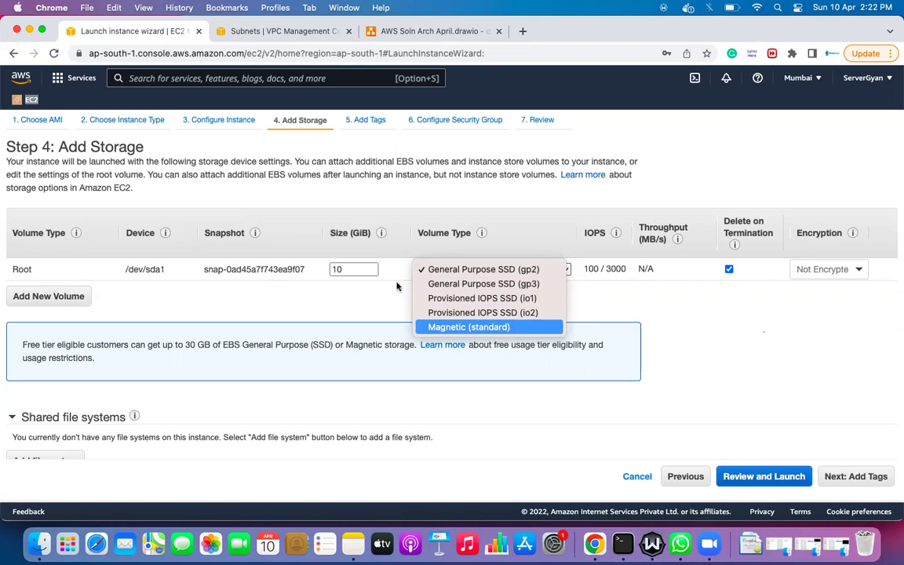
pyautogui.click(347, 269)
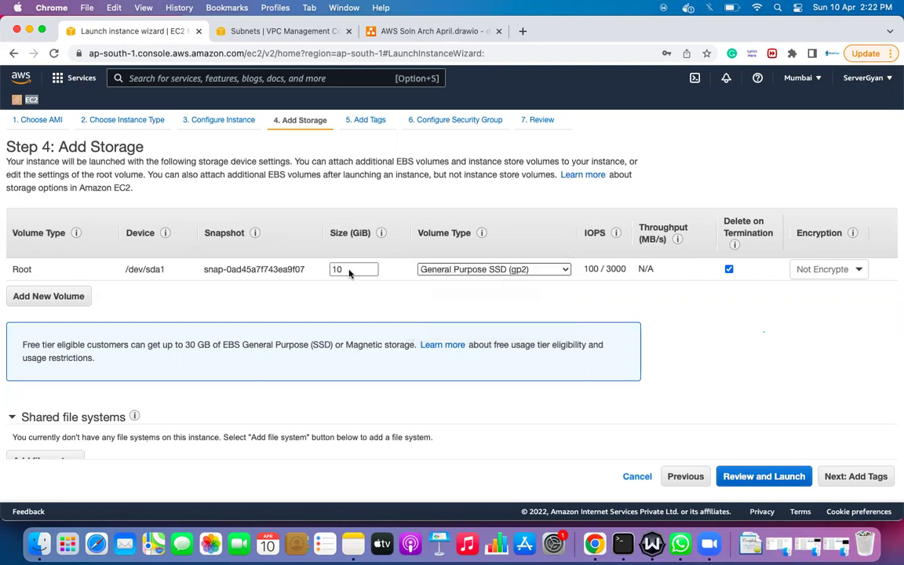
# Step: Add a new EBS volume and compare its available volume types with those of the root volume
pyautogui.click(50, 302)
pyautogui.click(94, 292)
pyautogui.click(91, 292)
pyautogui.click(464, 292)
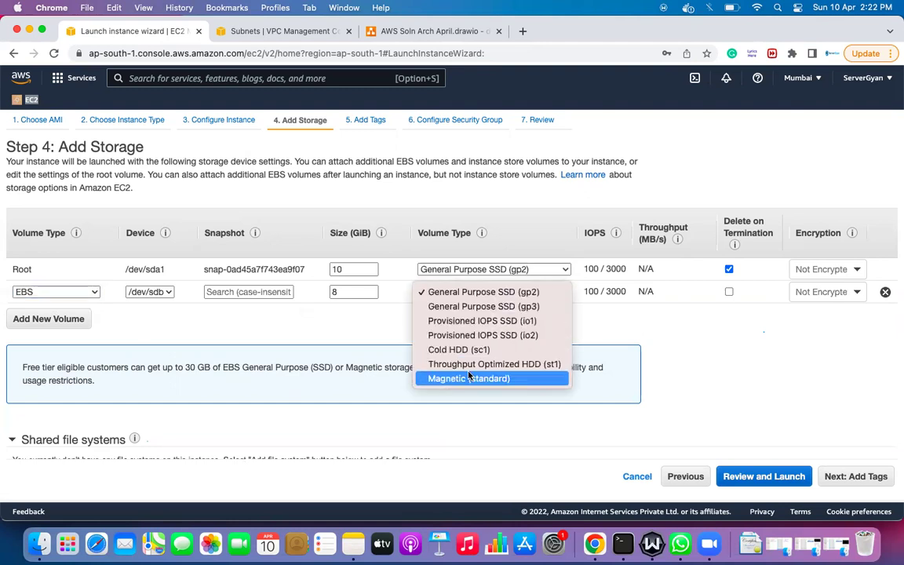
pyautogui.click(676, 317)
pyautogui.click(563, 272)
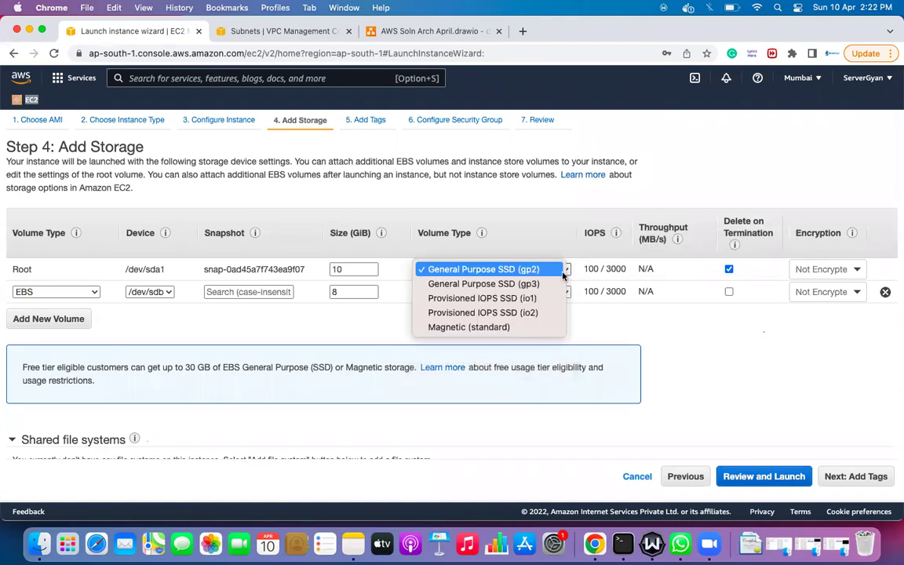
pyautogui.click(702, 343)
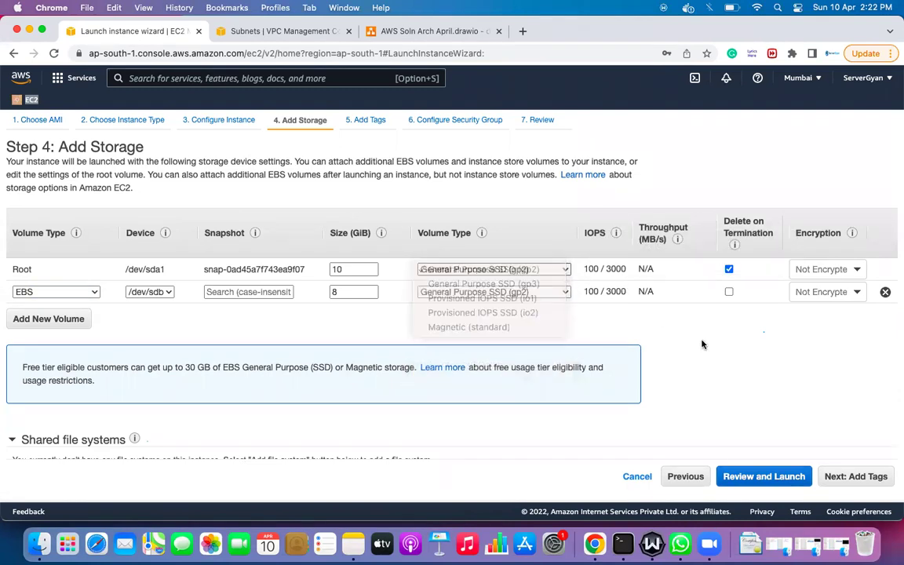
# Step: Highlight the IOPS and Throughput headings, and highlight the root volume's IOPS baseline explanation and its burst figure
pyautogui.doubleClick(585, 228)
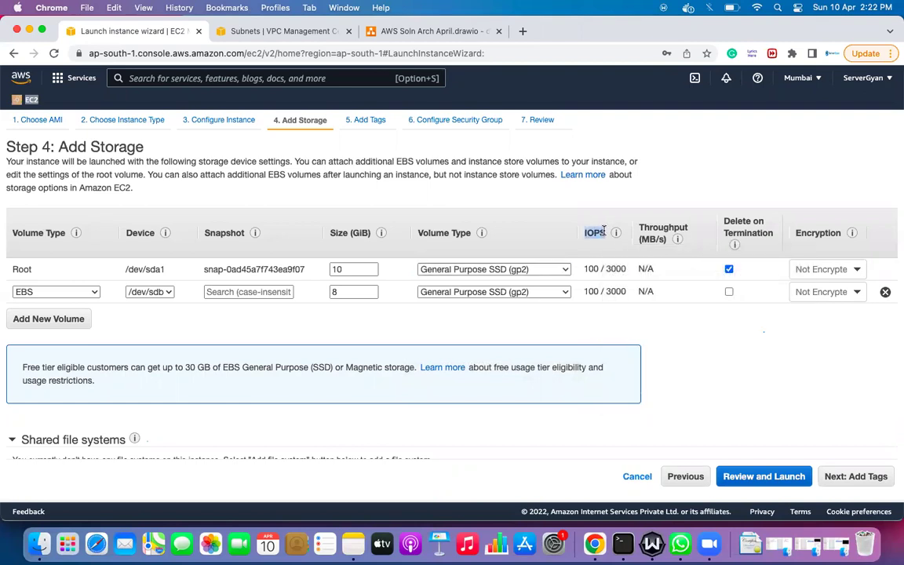
pyautogui.tripleClick(642, 227)
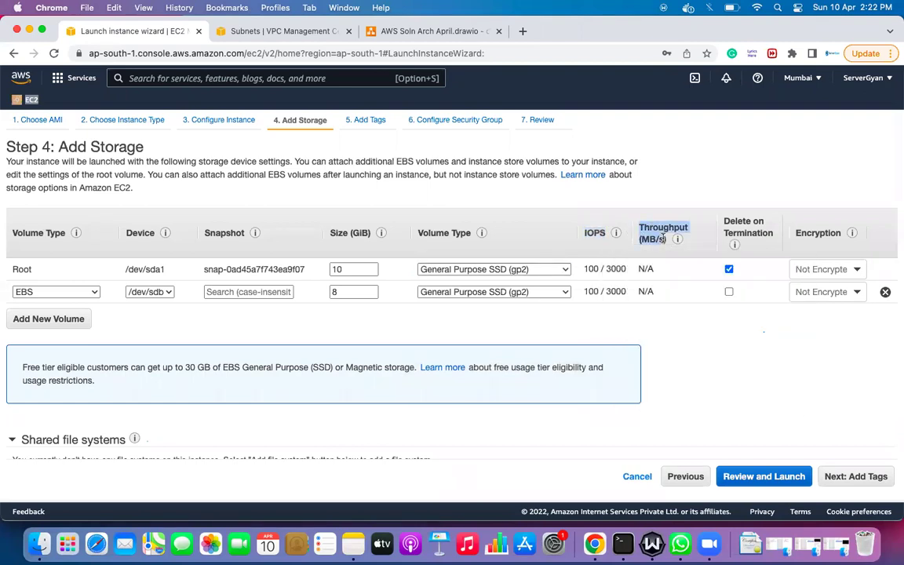
pyautogui.moveTo(596, 237)
pyautogui.click(687, 395)
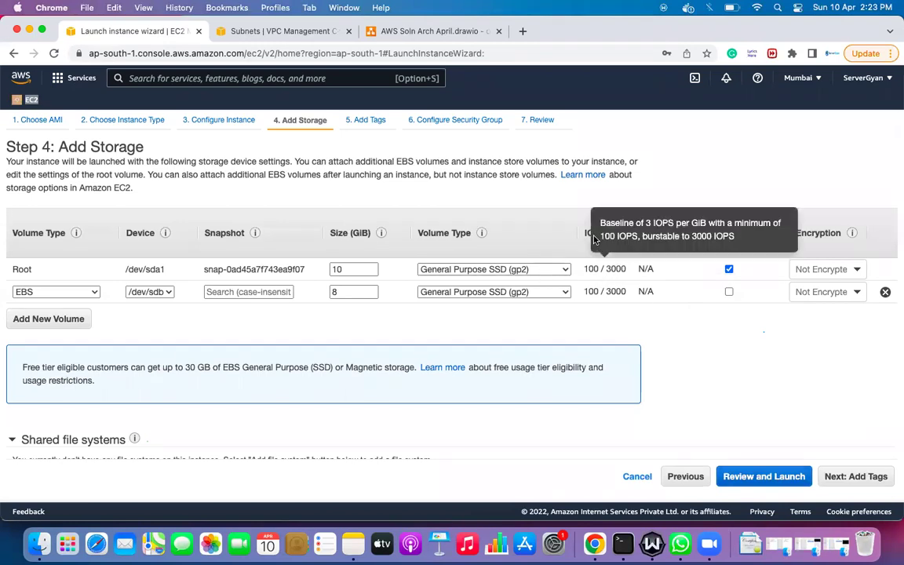
pyautogui.moveTo(605, 268)
pyautogui.moveTo(599, 222); pyautogui.dragTo(751, 238)
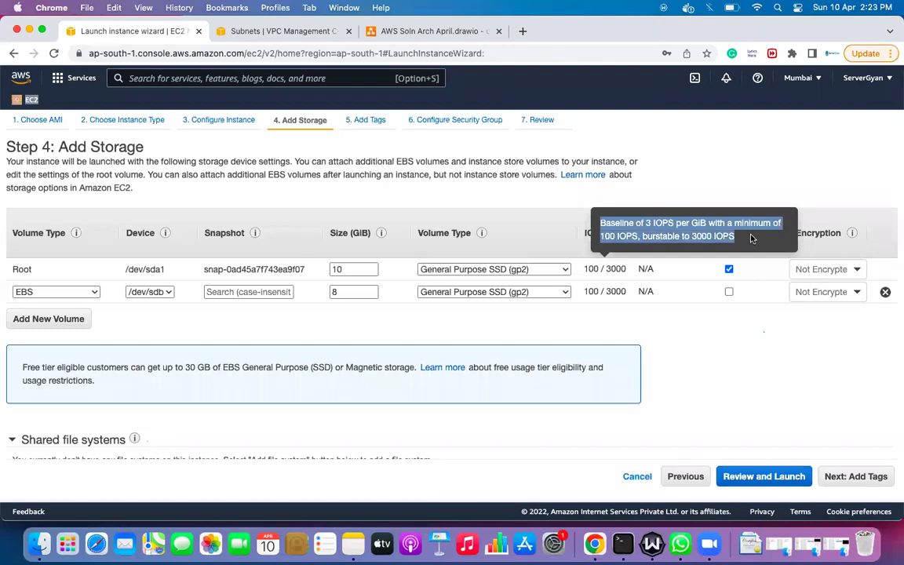
pyautogui.doubleClick(700, 236)
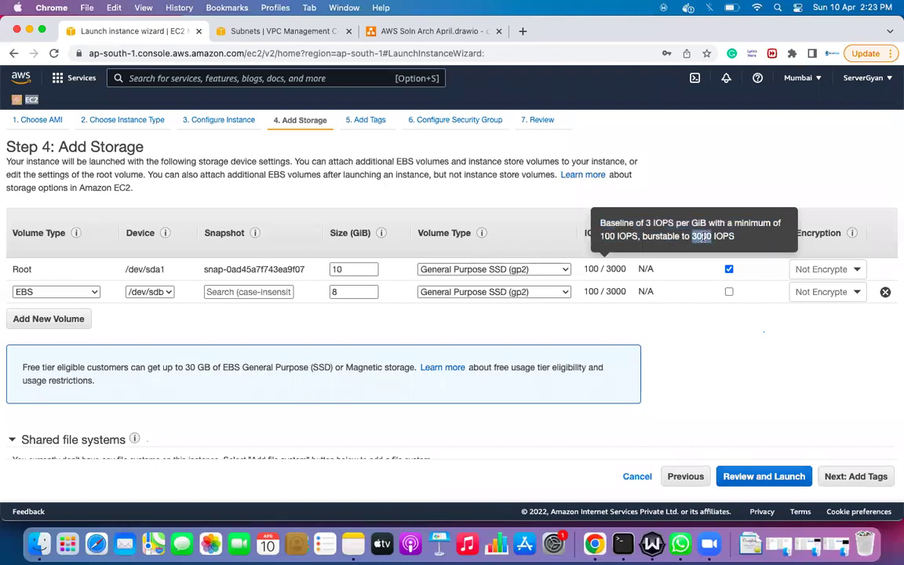
# Step: Change the root volume's type to General Purpose SSD (gp3)
pyautogui.click(553, 271)
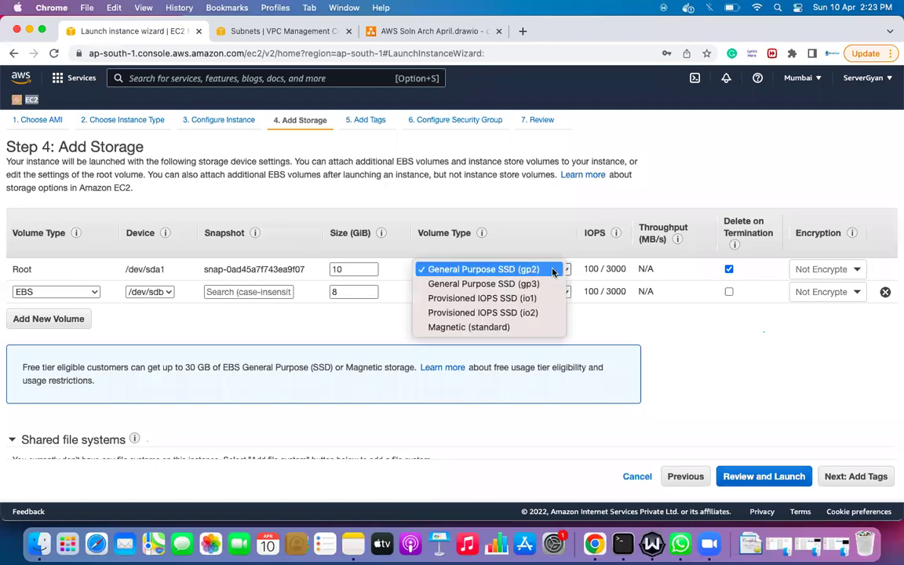
pyautogui.click(494, 283)
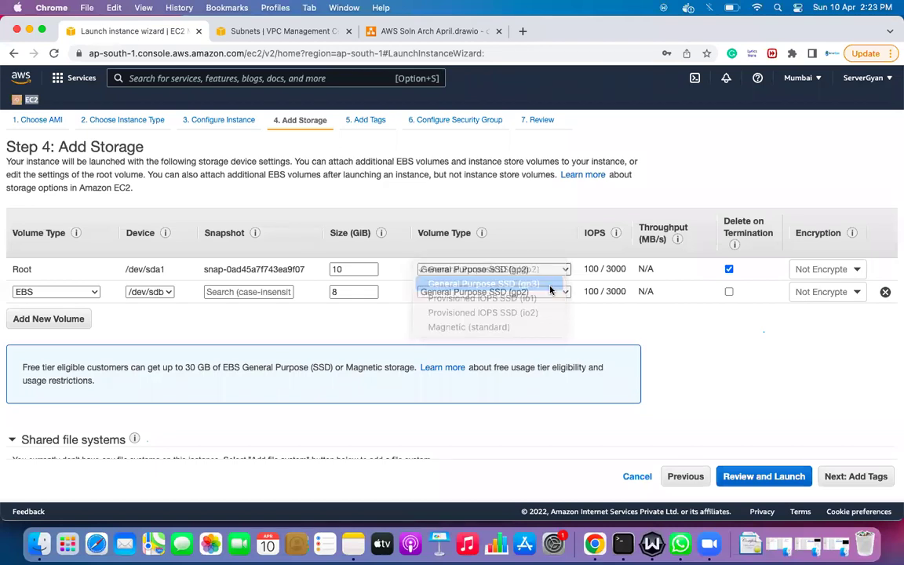
pyautogui.moveTo(590, 269)
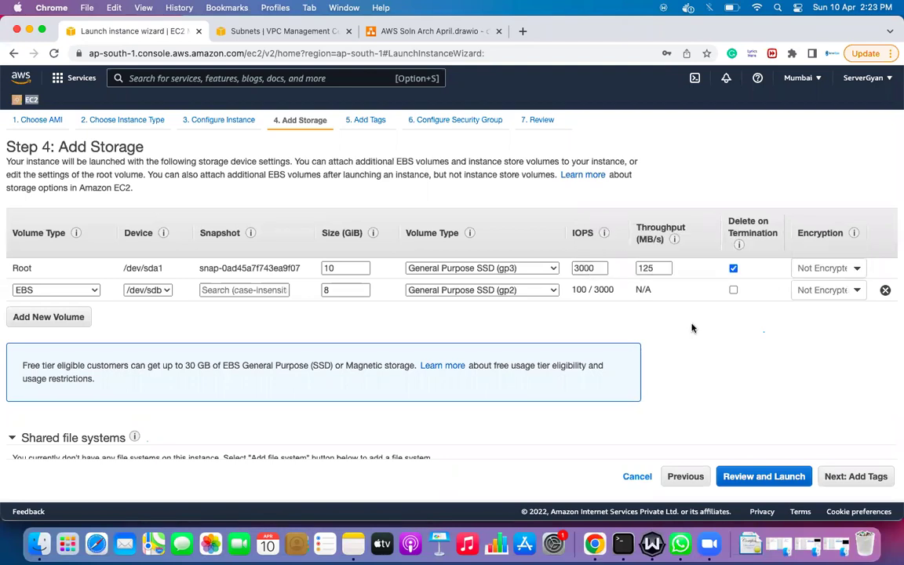
# Step: Highlight the root volume's throughput value and the Throughput (MB/s) heading with its unit
pyautogui.doubleClick(651, 268)
pyautogui.moveTo(636, 226); pyautogui.dragTo(663, 240)
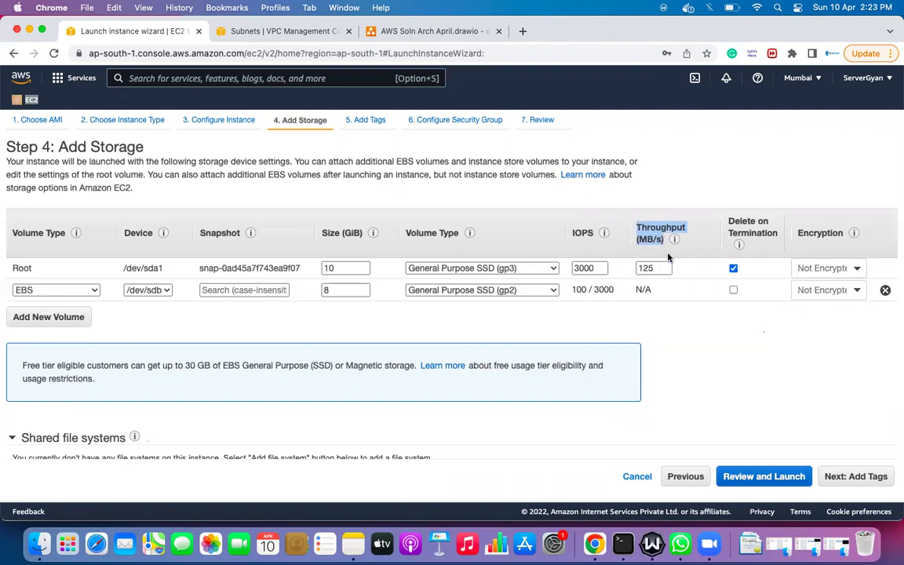
pyautogui.doubleClick(643, 238)
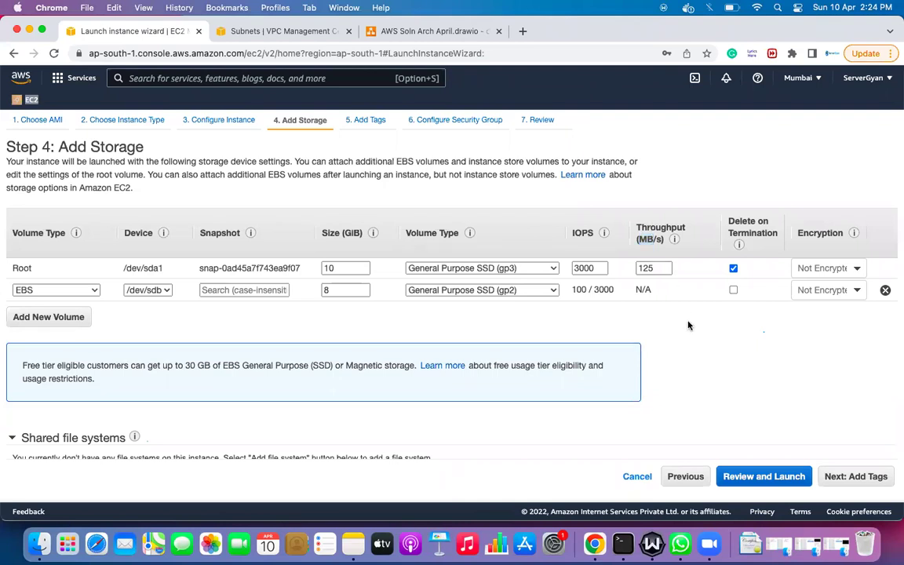
# Step: Switch the root volume to Provisioned IOPS SSD (io1) and try an IOPS value far above 32000
pyautogui.click(524, 268)
pyautogui.click(502, 282)
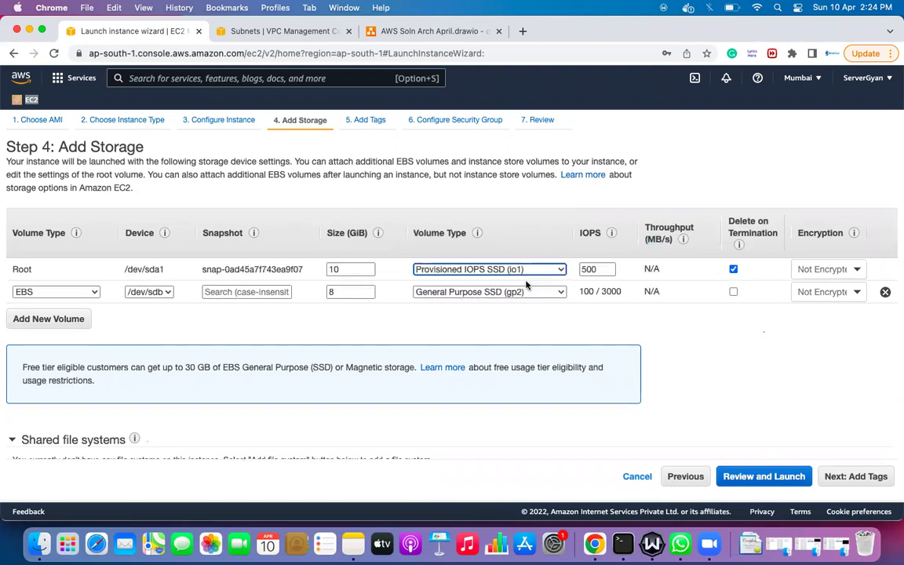
pyautogui.doubleClick(589, 268)
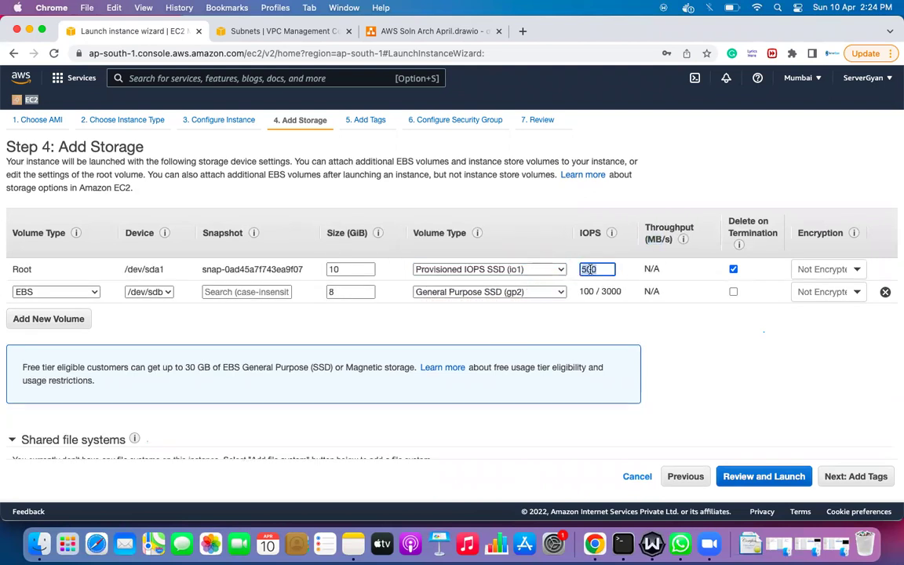
pyautogui.click(602, 269)
pyautogui.write('0000')
pyautogui.click(593, 293)
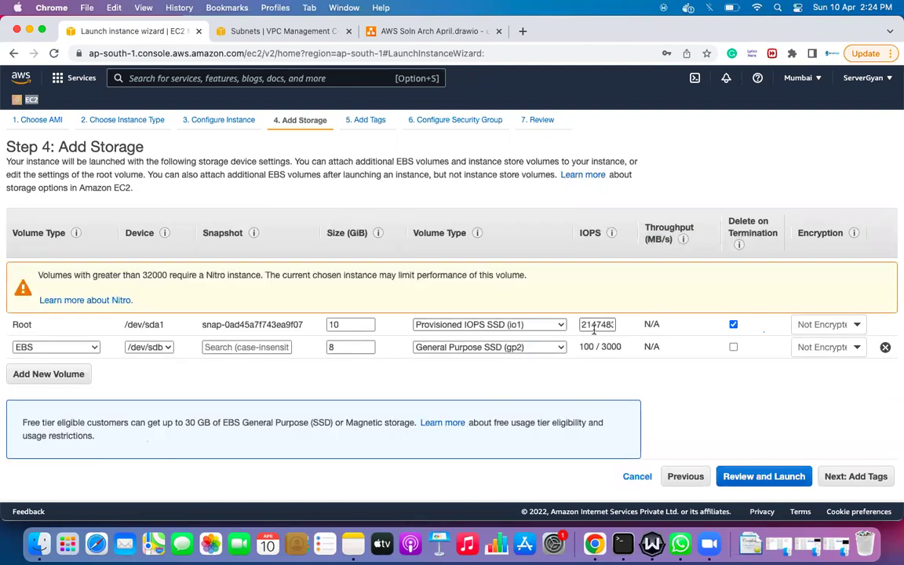
# Step: Open the Nitro instance documentation linked in the storage warning in a separate tab
pyautogui.doubleClick(154, 275)
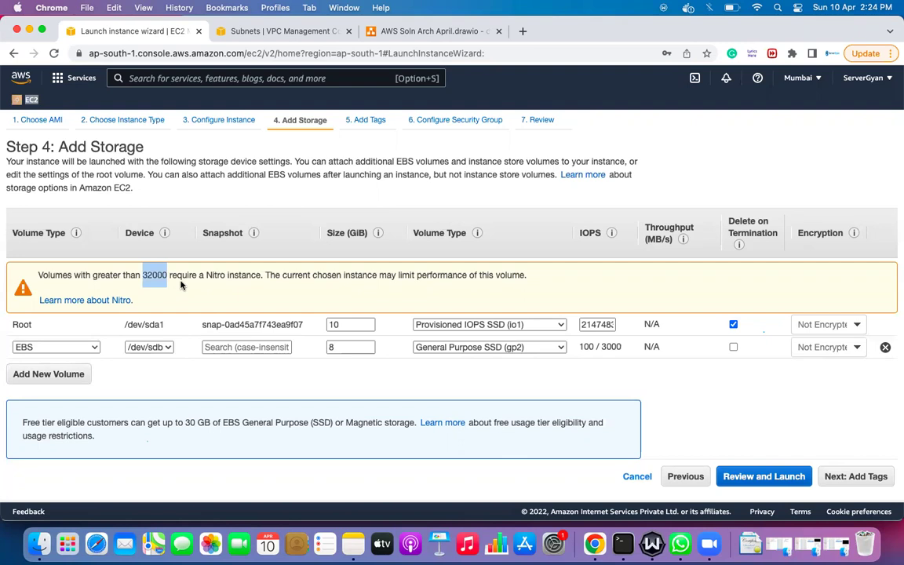
pyautogui.moveTo(263, 275); pyautogui.dragTo(165, 272)
pyautogui.rightClick(124, 300)
pyautogui.click(133, 304)
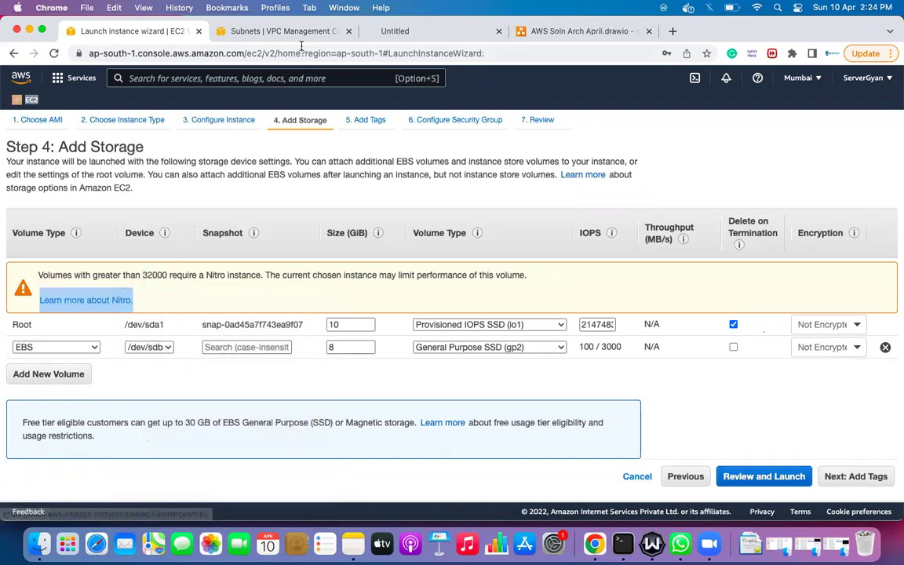
pyautogui.click(409, 37)
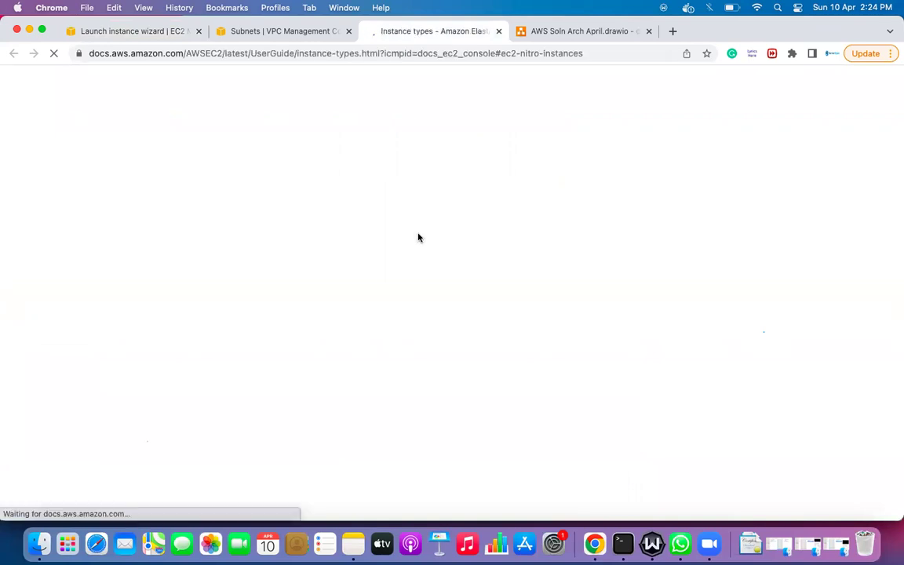
# Step: Review the documentation's lists of virtualized and bare metal instance types built on the Nitro System
pyautogui.scroll(-6, 418, 232)
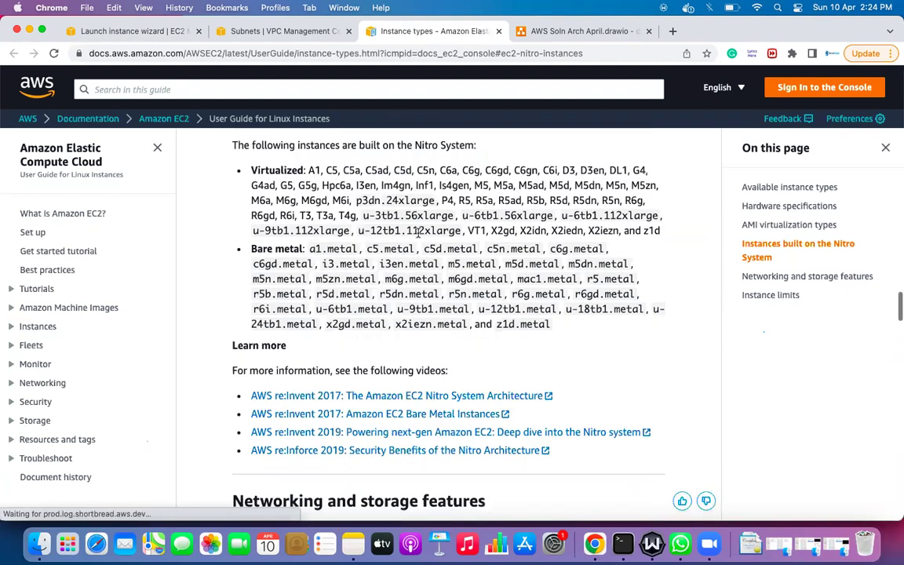
pyautogui.scroll(1, 418, 231)
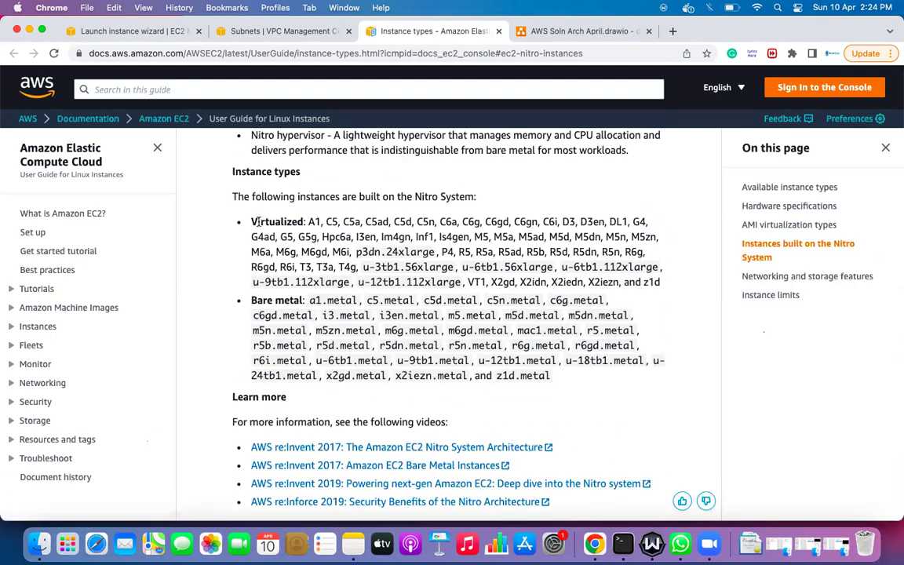
pyautogui.moveTo(241, 216); pyautogui.dragTo(461, 284)
pyautogui.moveTo(589, 387); pyautogui.dragTo(590, 388)
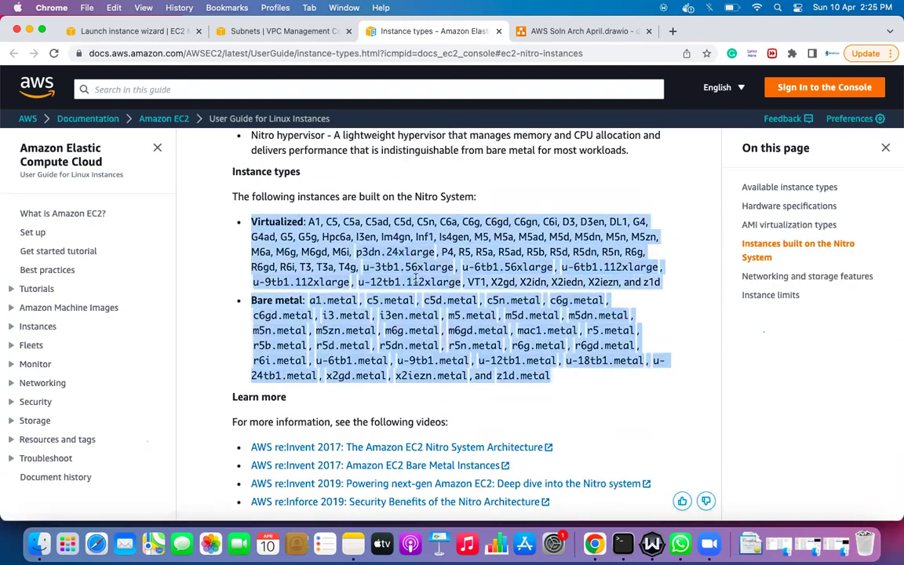
pyautogui.scroll(-1, 398, 280)
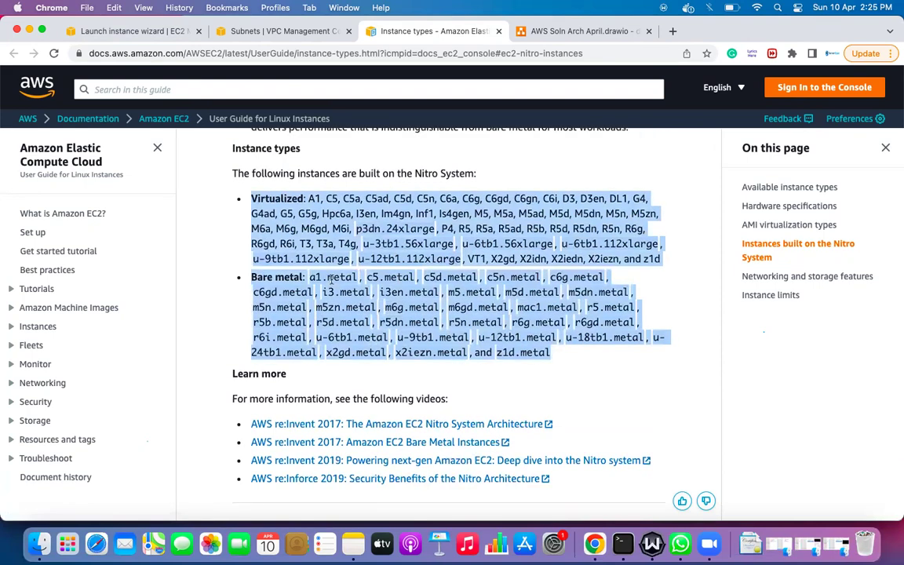
pyautogui.scroll(10, 330, 280)
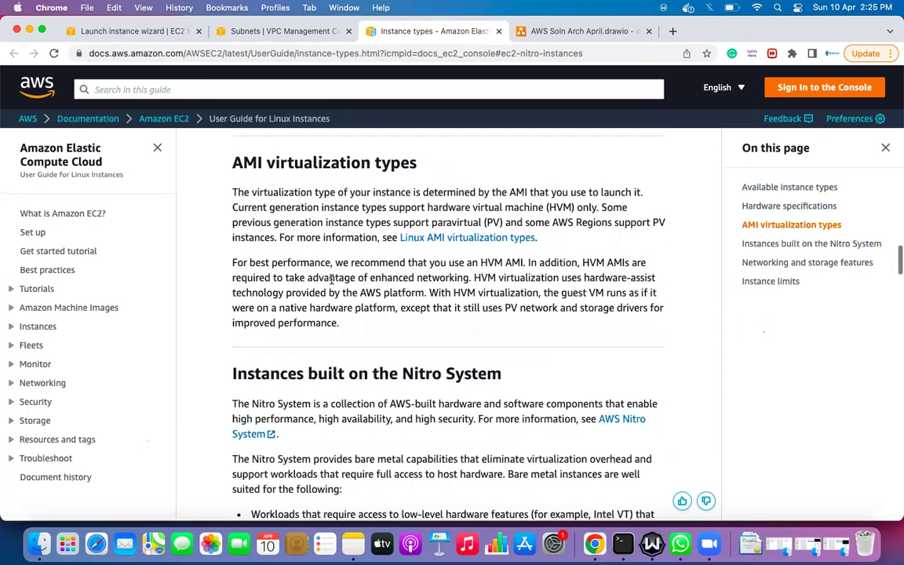
pyautogui.scroll(5, 331, 279)
# Step: Return to the launch wizard and change the root volume type to Provisioned IOPS SSD (io2)
pyautogui.click(138, 30)
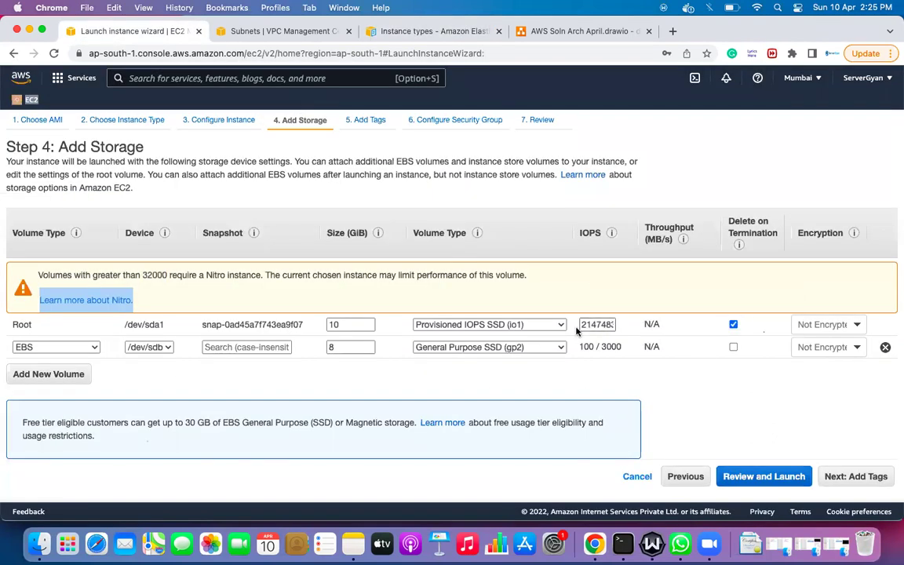
pyautogui.click(518, 324)
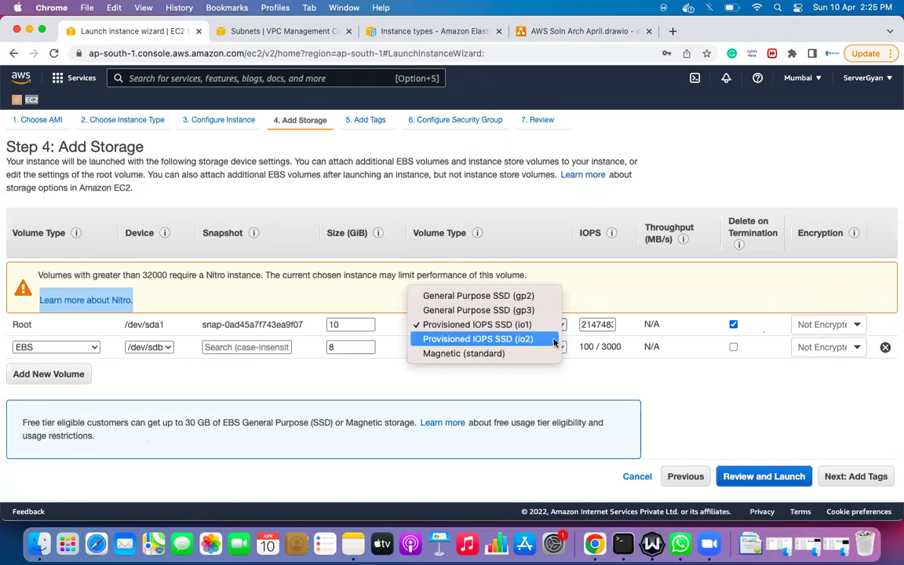
pyautogui.click(554, 340)
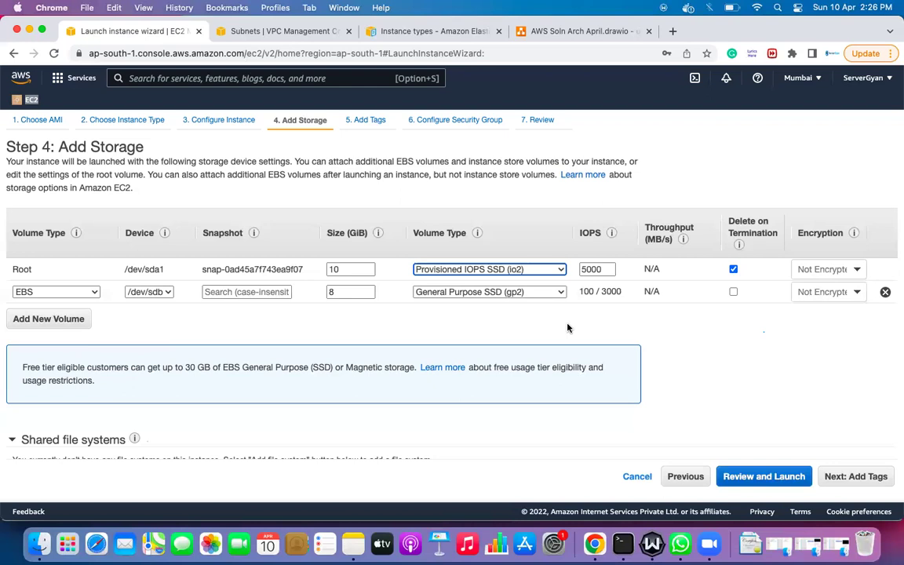
# Step: Compare throughput baselines on the /dev/sdb volume by trying Throughput Optimized HDD (st1) and Cold HDD (sc1)
pyautogui.click(530, 293)
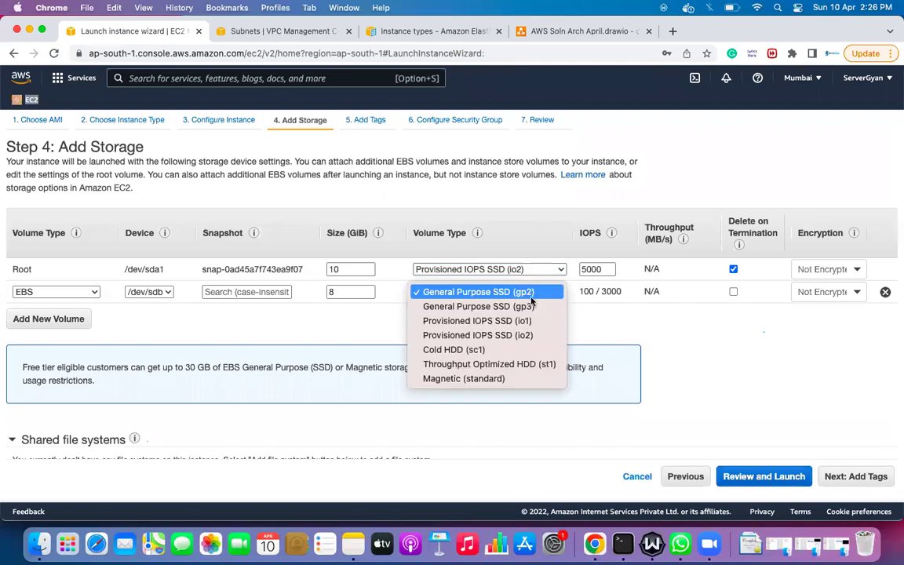
pyautogui.click(523, 368)
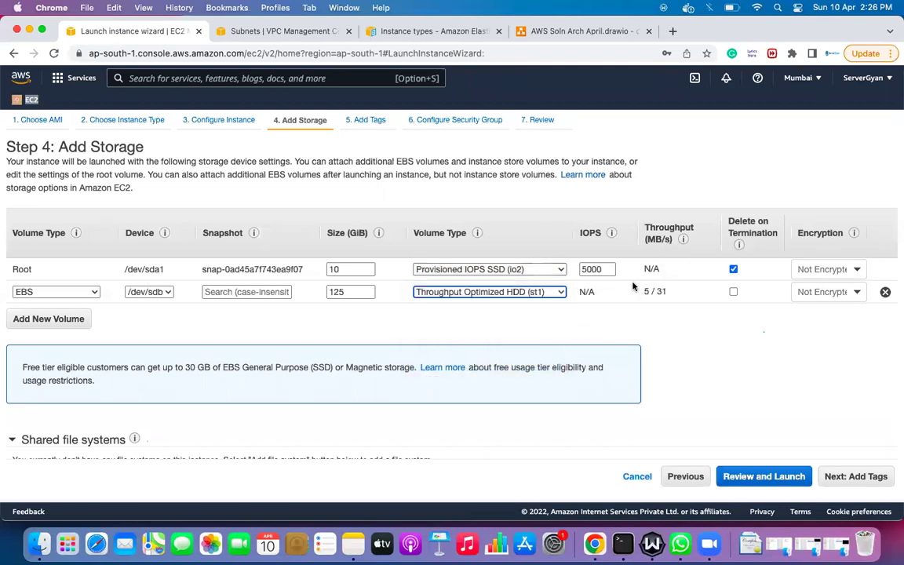
pyautogui.moveTo(650, 287)
pyautogui.moveTo(643, 289); pyautogui.dragTo(670, 289)
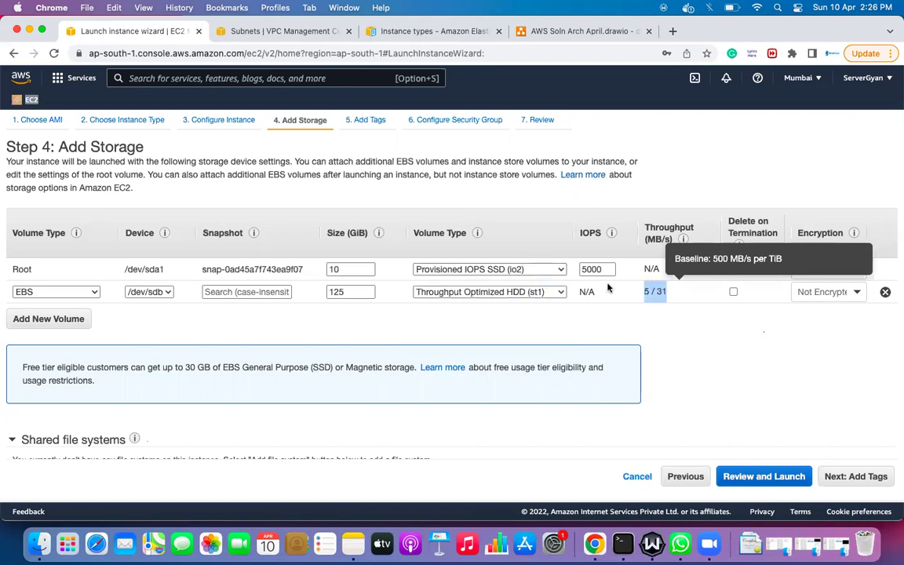
pyautogui.click(550, 292)
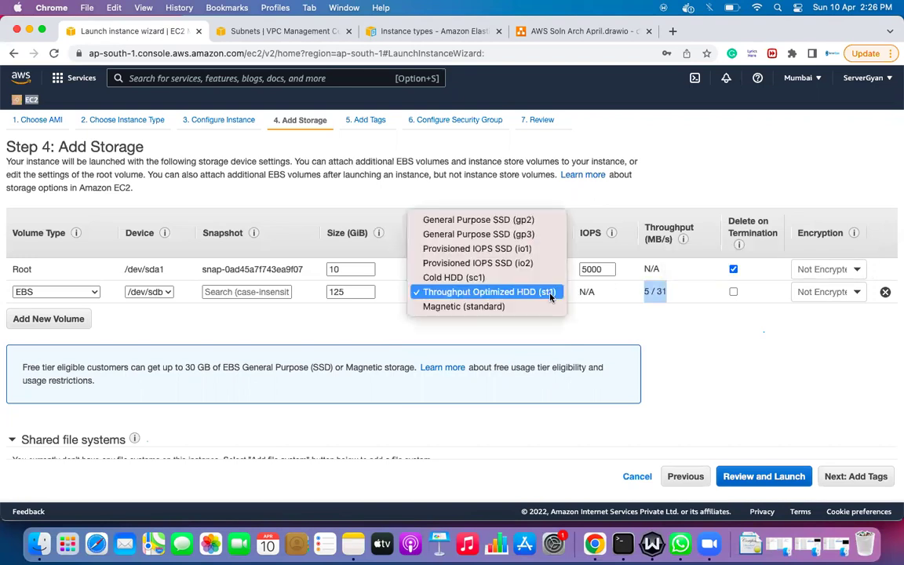
pyautogui.click(550, 289)
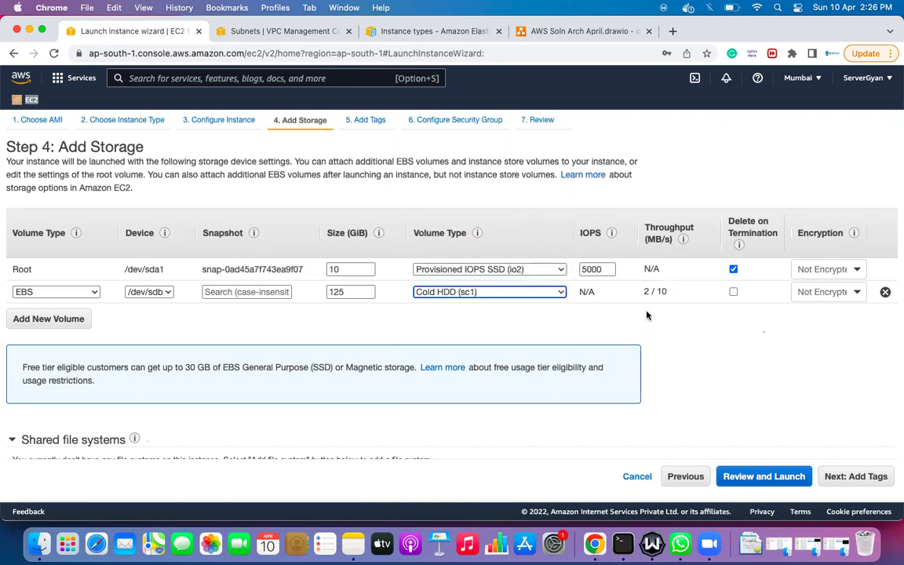
pyautogui.moveTo(677, 294)
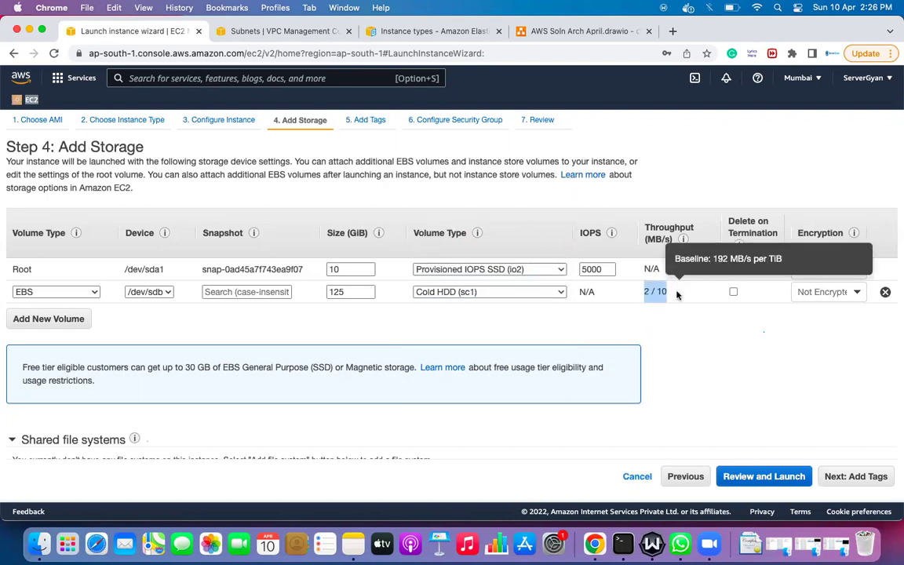
# Step: Switch the root volume type through gp2, gp3, io1 and io2 to compare how each handles IOPS and throughput
pyautogui.click(553, 269)
pyautogui.click(553, 226)
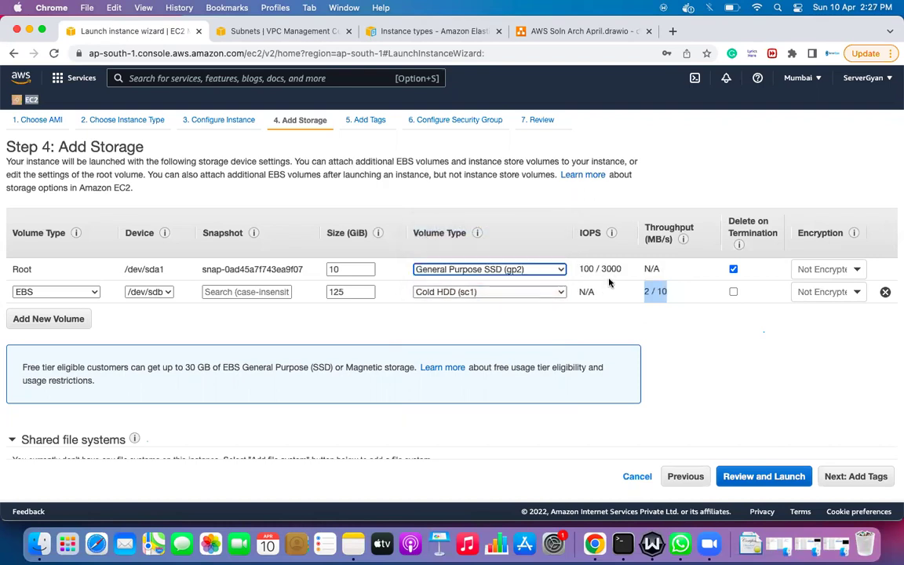
pyautogui.click(552, 269)
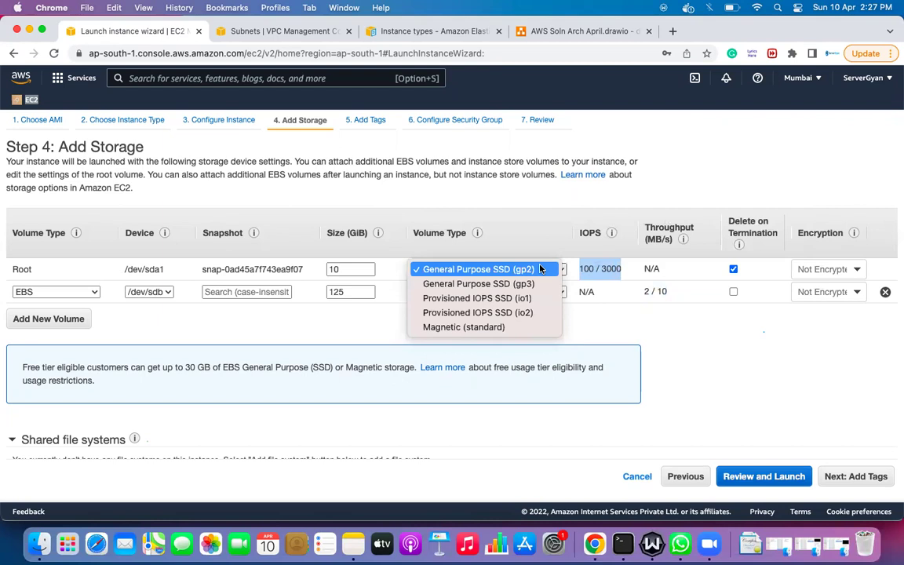
pyautogui.click(483, 284)
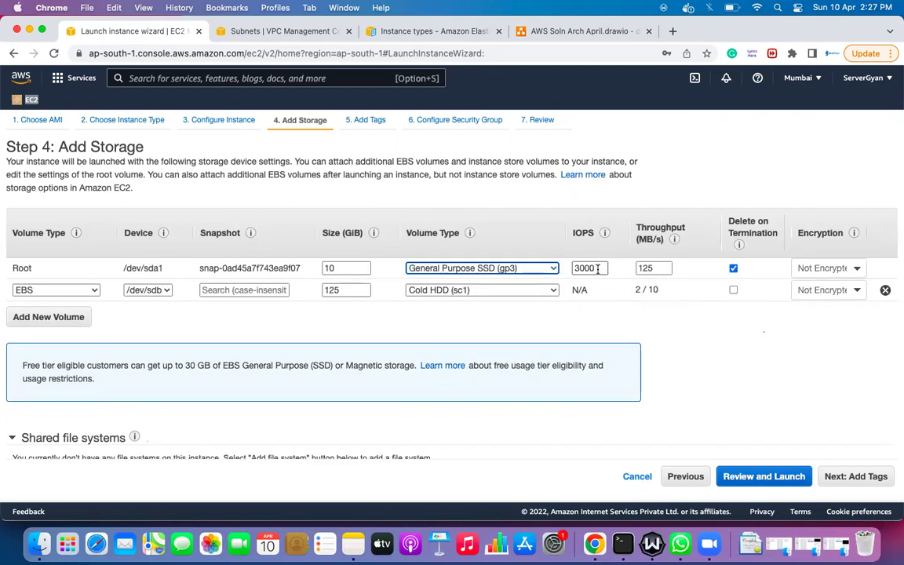
pyautogui.click(555, 268)
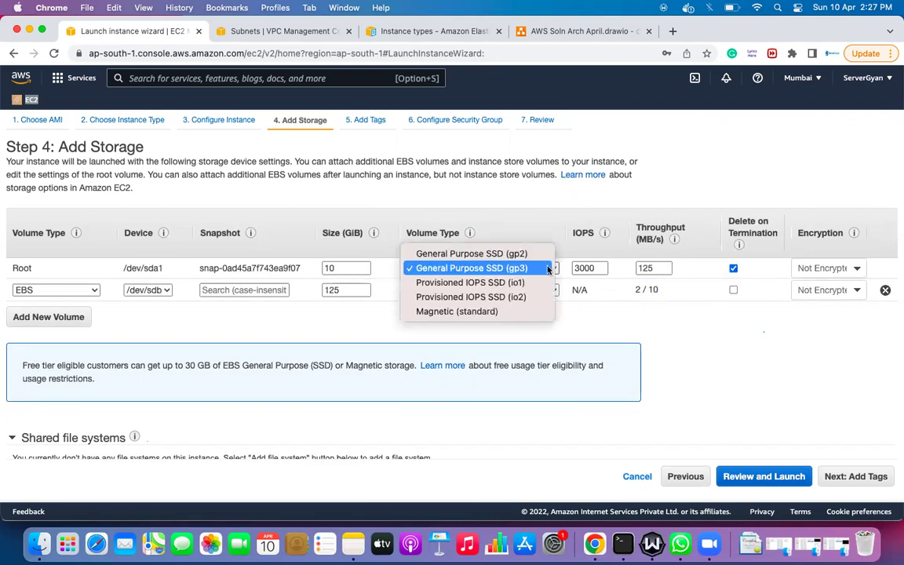
pyautogui.click(542, 282)
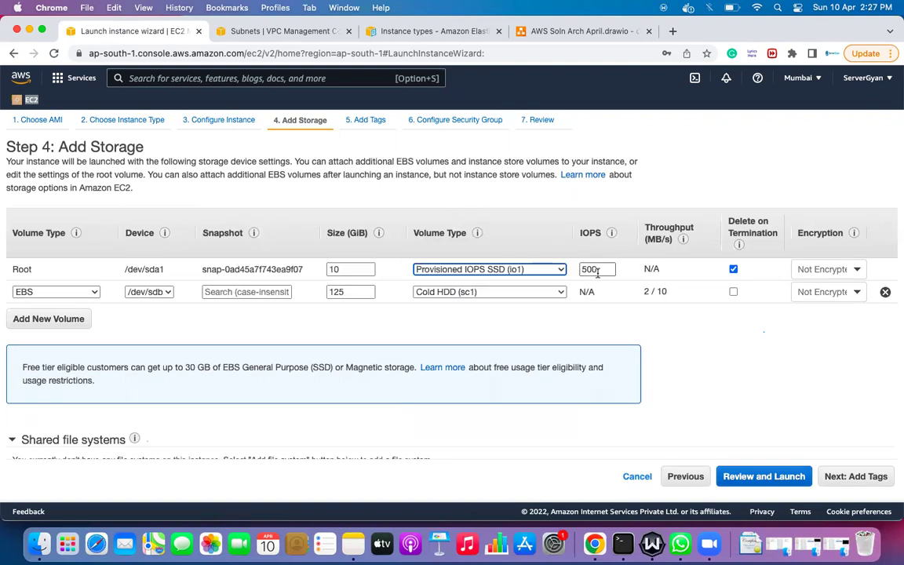
pyautogui.click(561, 271)
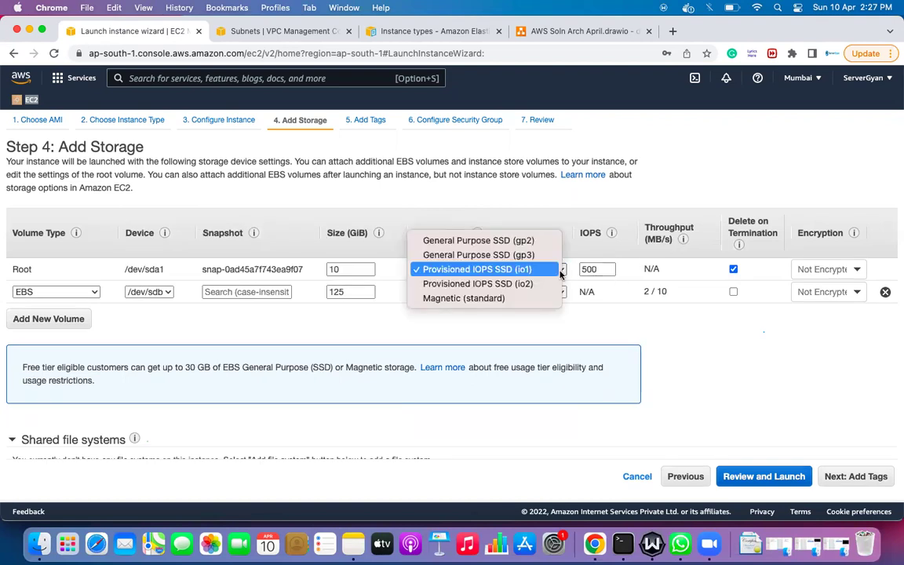
pyautogui.click(599, 273)
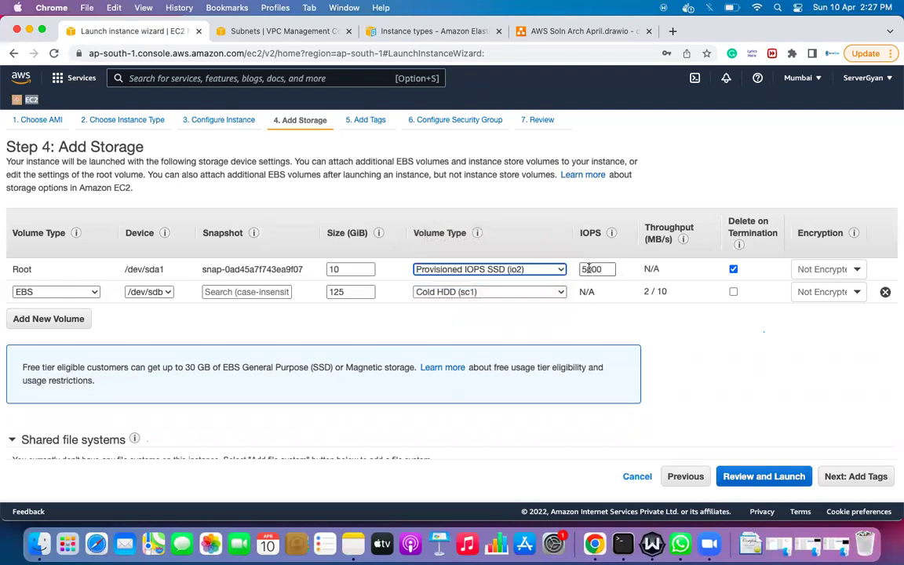
pyautogui.click(561, 269)
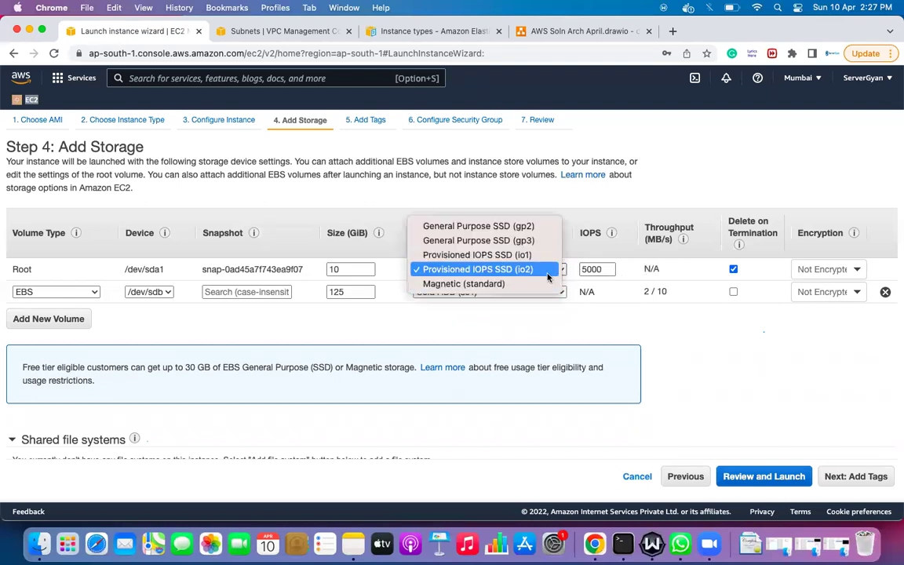
pyautogui.click(548, 298)
# Step: Set the /dev/sdb volume type to Throughput Optimized HDD (st1) and check its throughput baseline
pyautogui.click(558, 292)
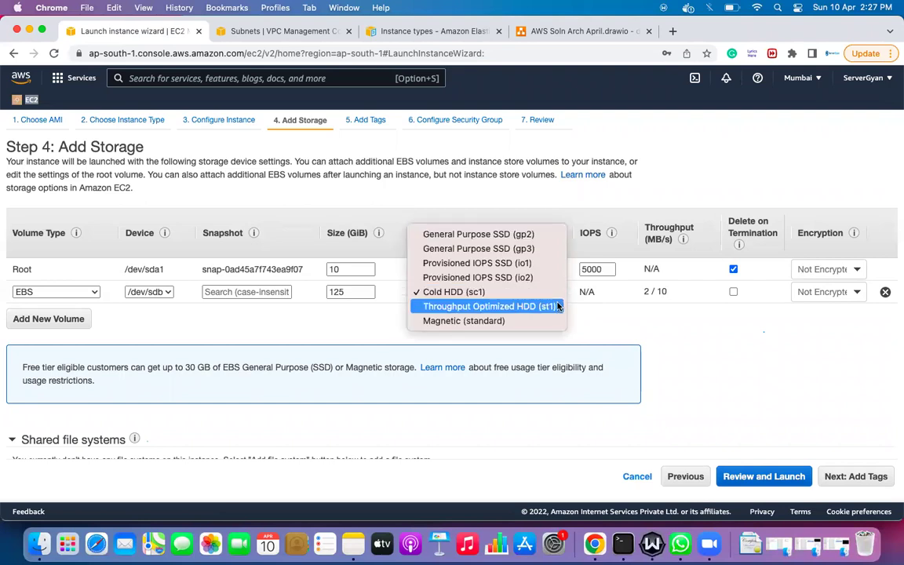
pyautogui.click(529, 306)
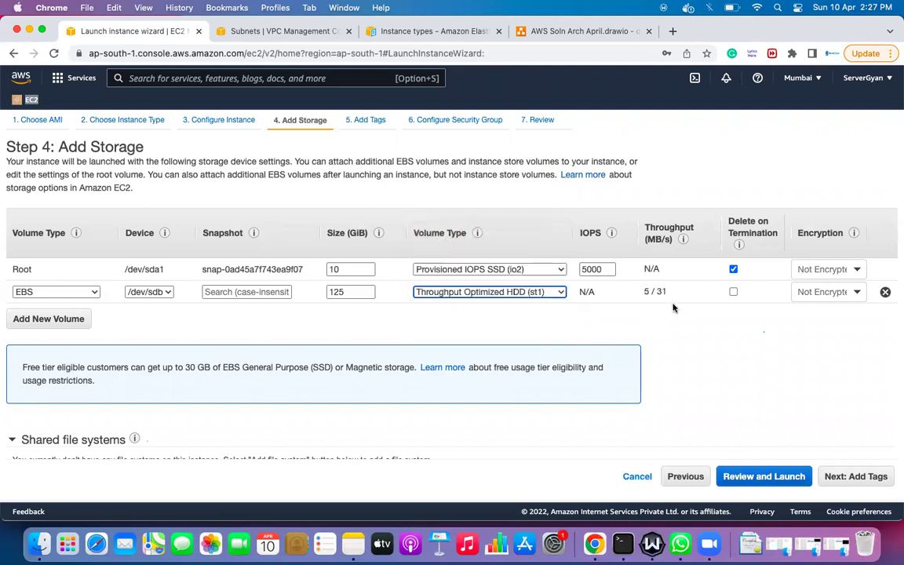
pyautogui.tripleClick(688, 293)
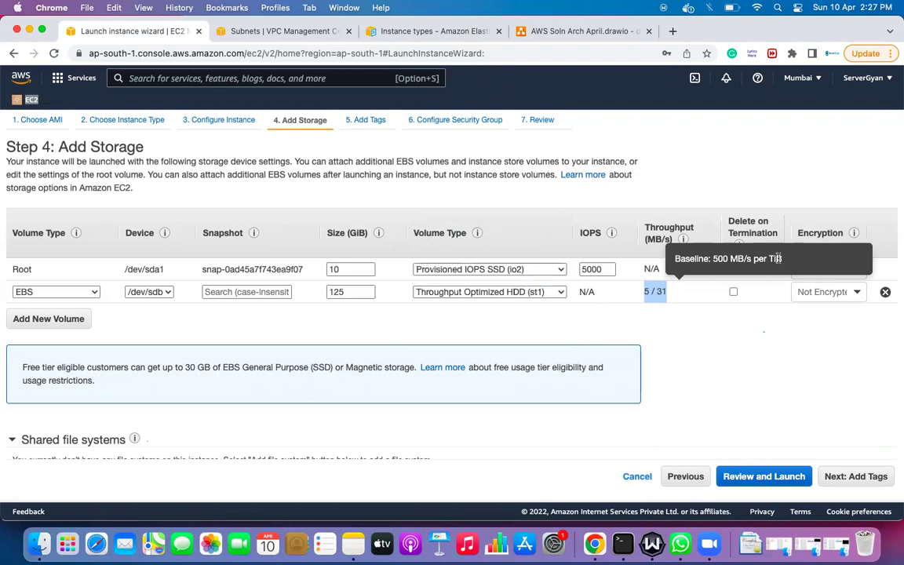
# Step: Set the root volume type to General Purpose SSD (gp3) and highlight its IOPS and throughput values
pyautogui.click(561, 269)
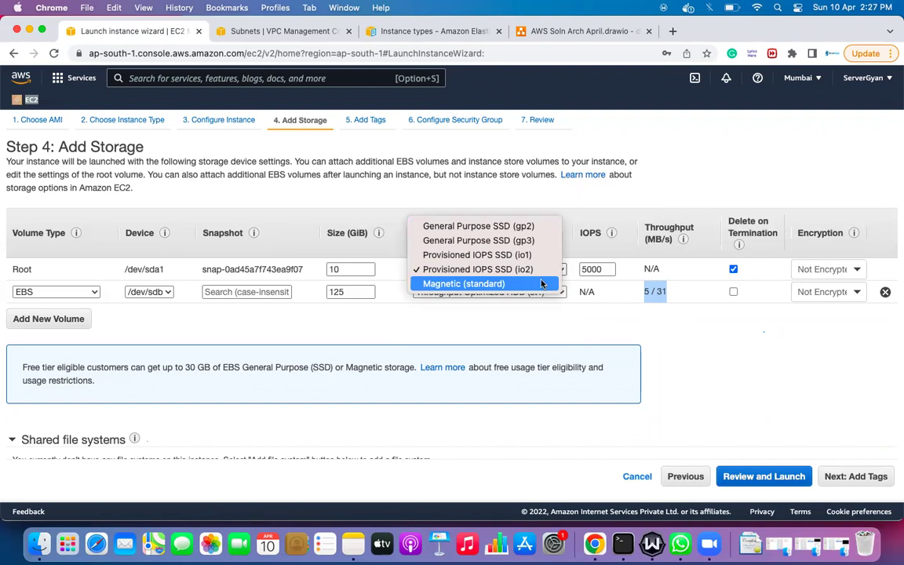
pyautogui.click(478, 240)
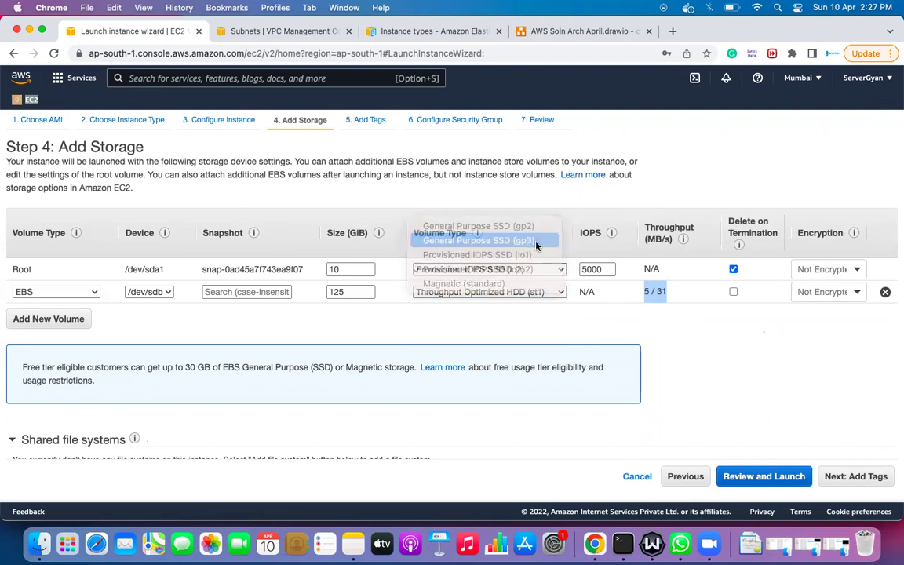
pyautogui.click(603, 327)
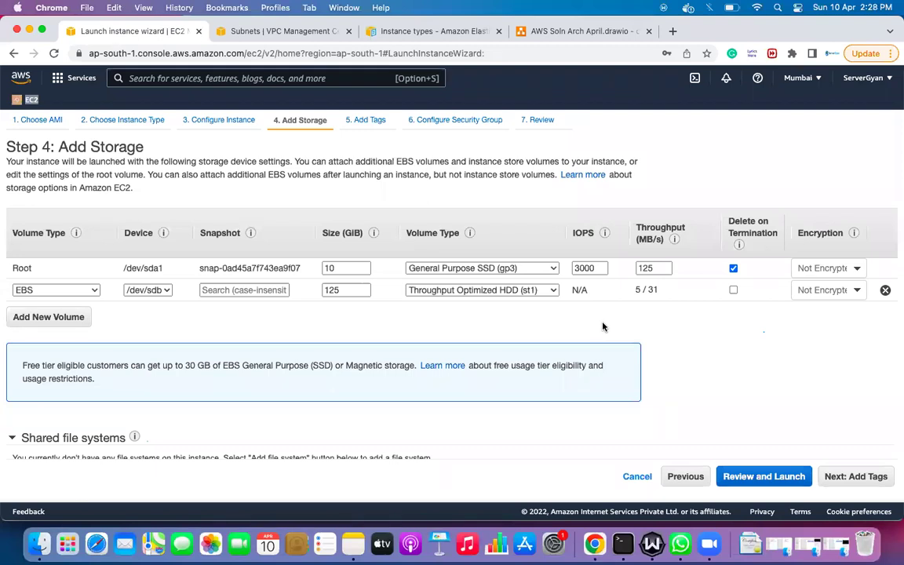
pyautogui.doubleClick(576, 268)
pyautogui.doubleClick(650, 267)
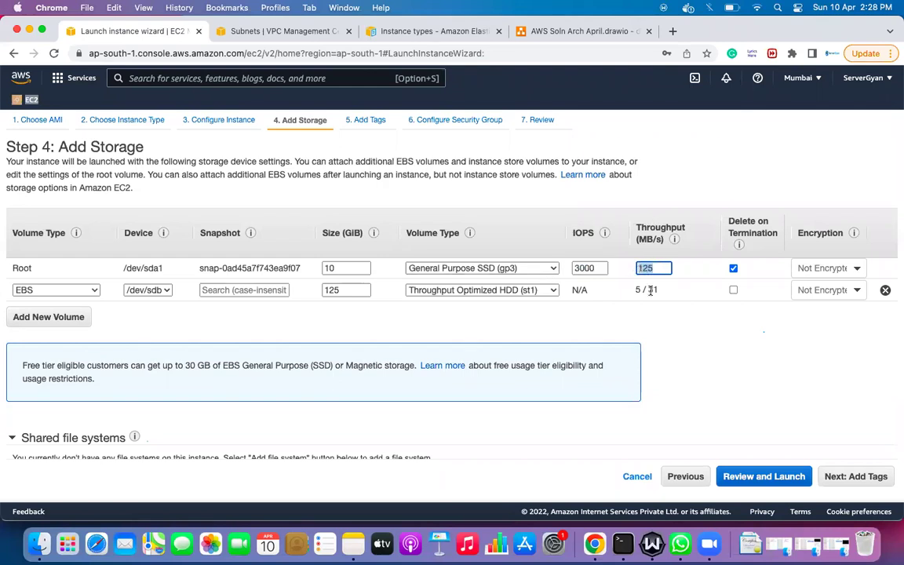
# Step: Switch the root volume type to General Purpose SSD (gp2) and back to gp3 to compare how each handles IOPS
pyautogui.click(666, 333)
pyautogui.click(539, 268)
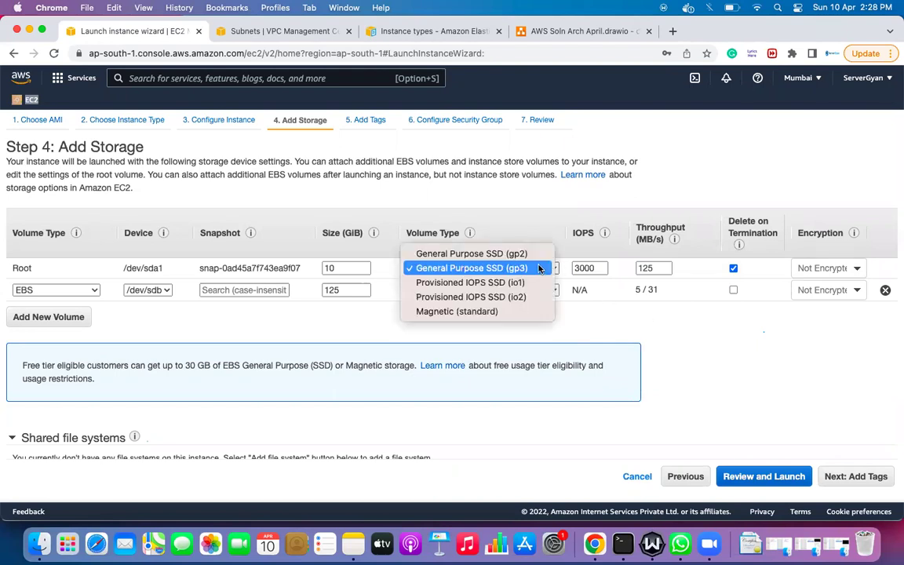
pyautogui.click(533, 256)
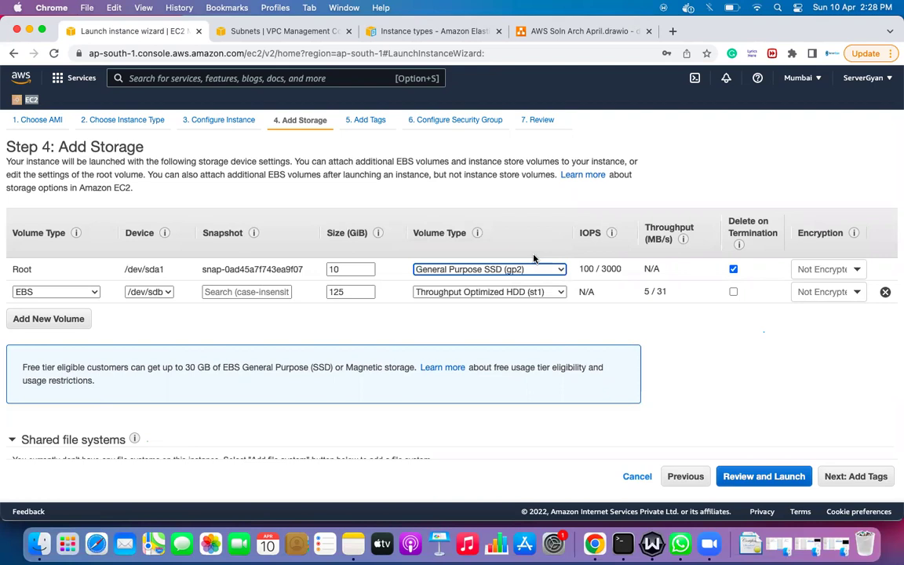
pyautogui.click(536, 270)
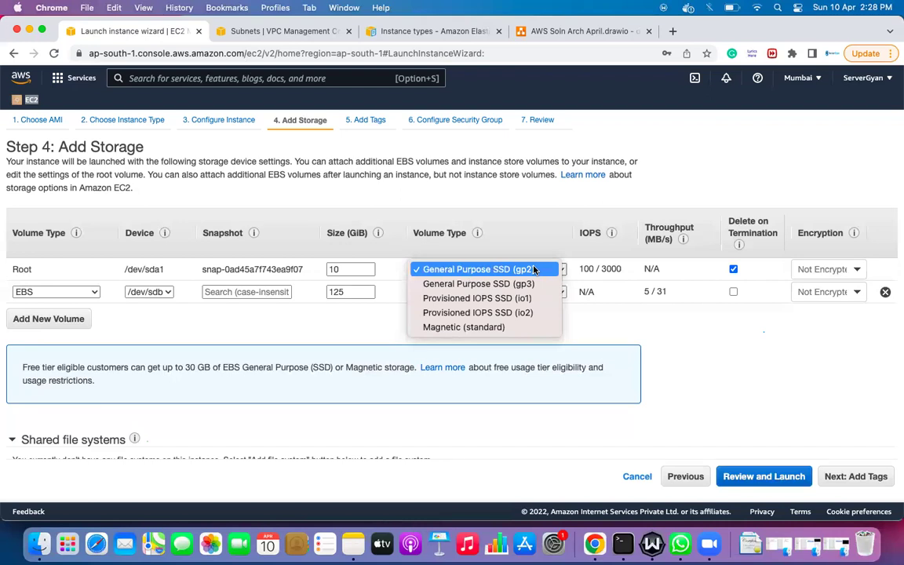
pyautogui.click(533, 284)
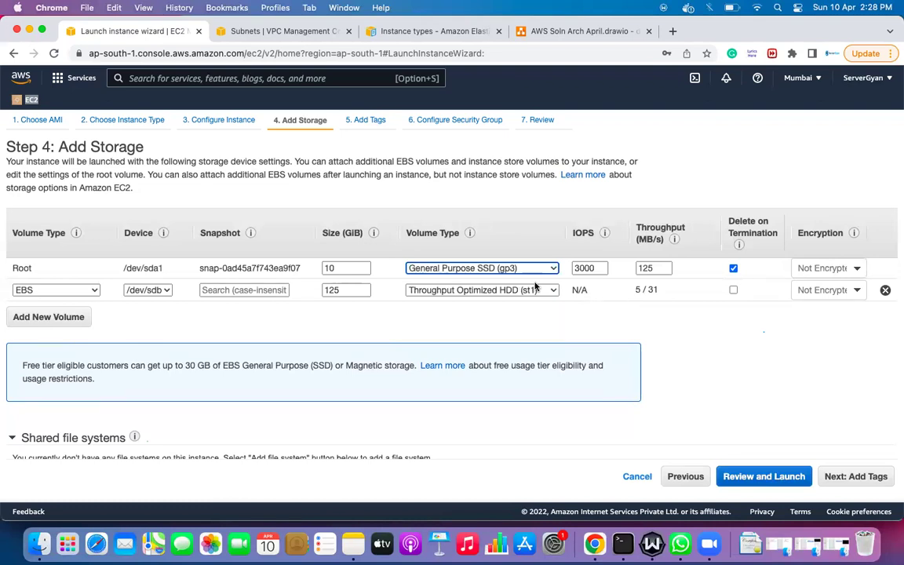
pyautogui.doubleClick(584, 268)
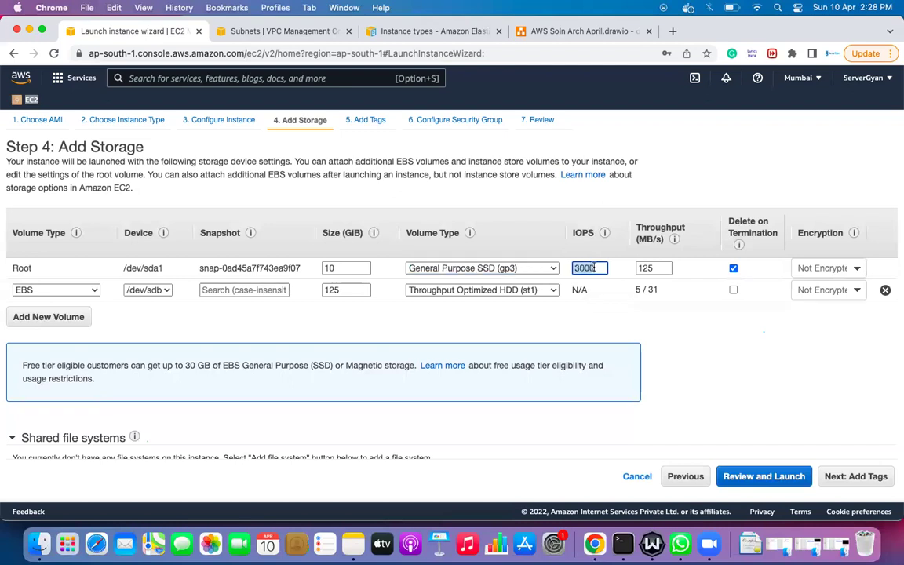
pyautogui.click(595, 268)
pyautogui.click(622, 320)
# Step: Look through the root volume's type options and highlight the IOPS and throughput values of General Purpose SSD (gp3)
pyautogui.click(482, 268)
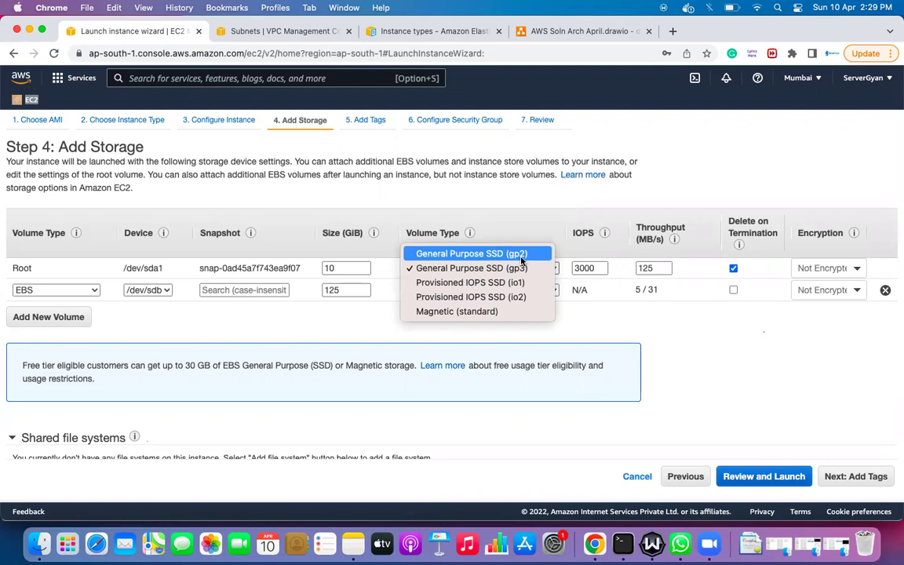
pyautogui.press('Escape')
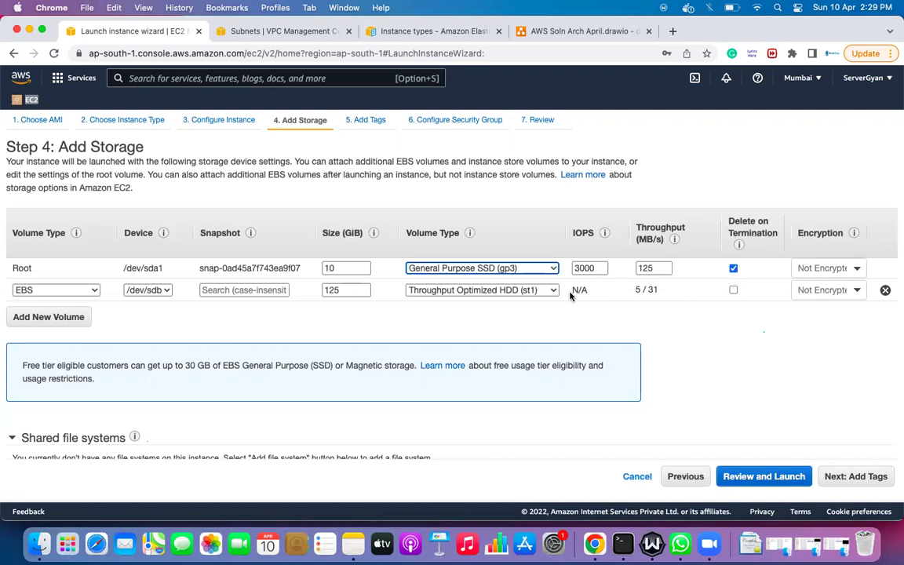
pyautogui.click(554, 270)
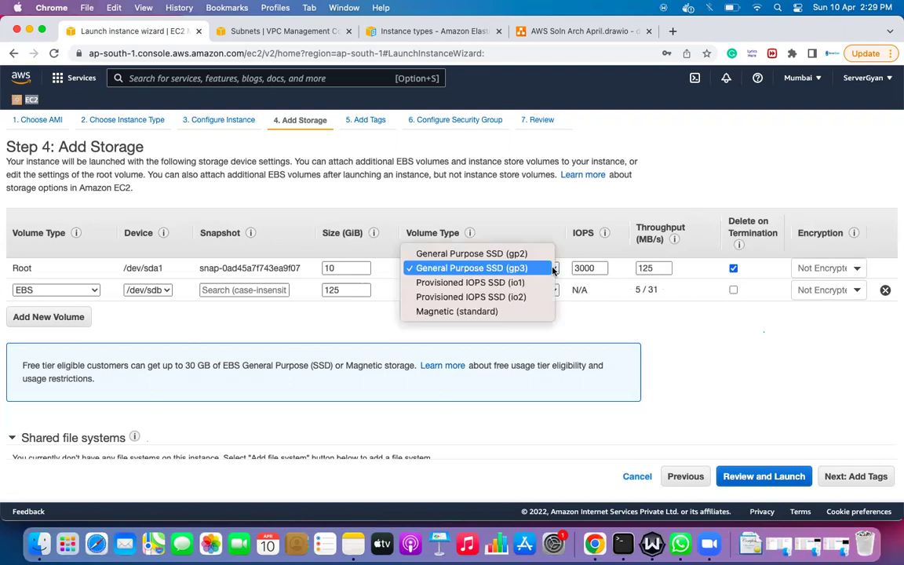
pyautogui.click(551, 330)
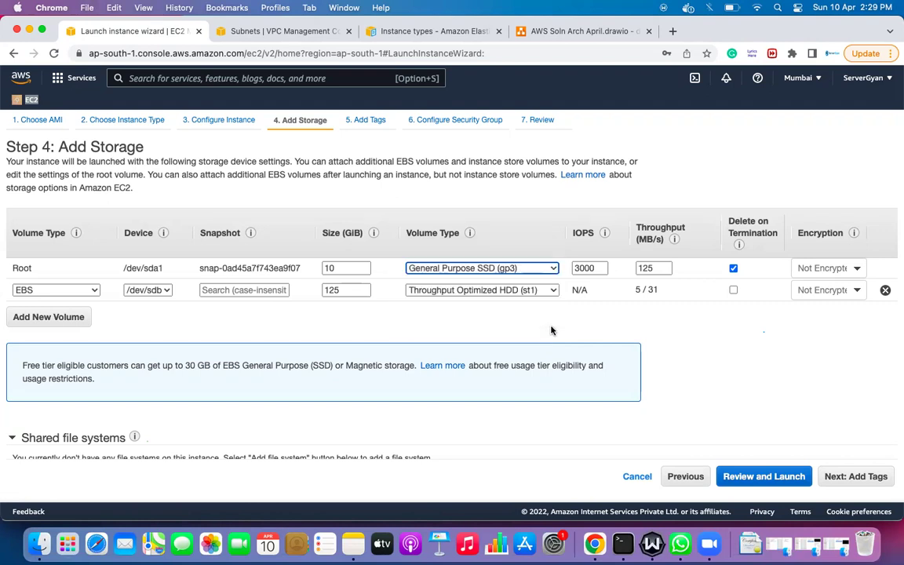
pyautogui.doubleClick(590, 268)
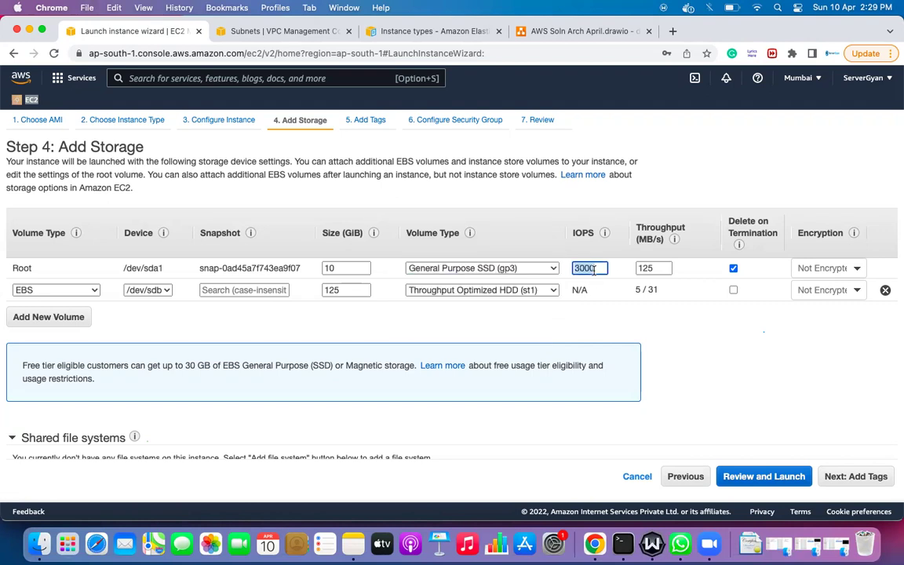
pyautogui.doubleClick(658, 268)
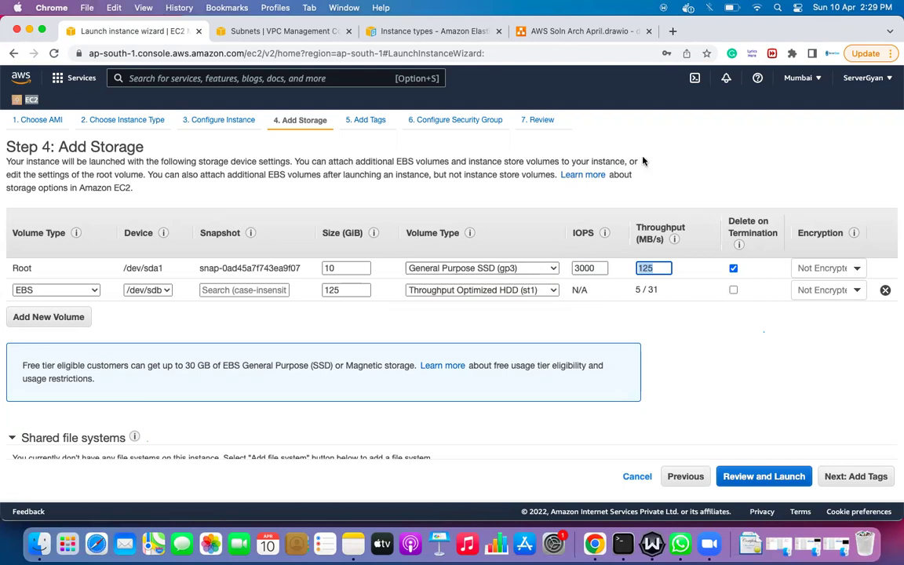
pyautogui.click(692, 311)
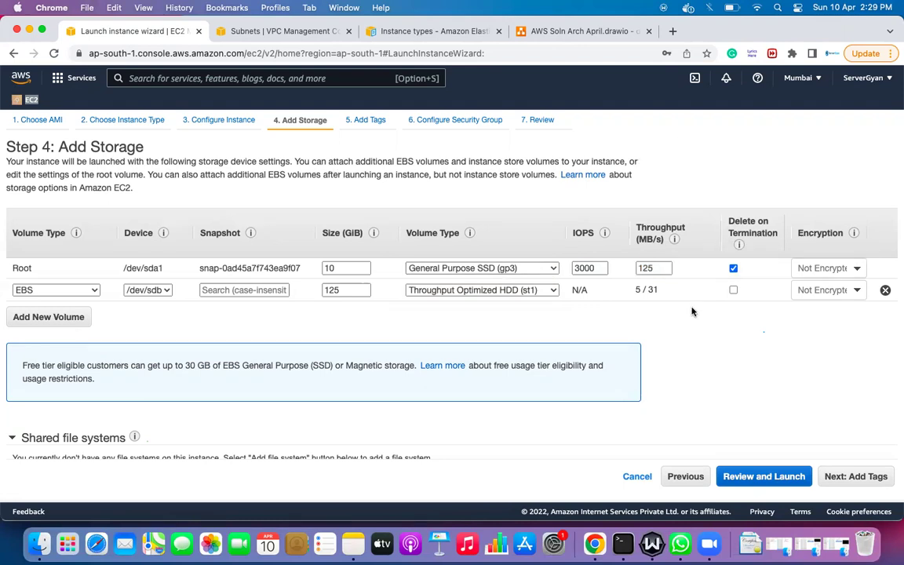
# Step: Remove the /dev/sdb volume and set the root volume type to General Purpose SSD (gp2)
pyautogui.click(884, 292)
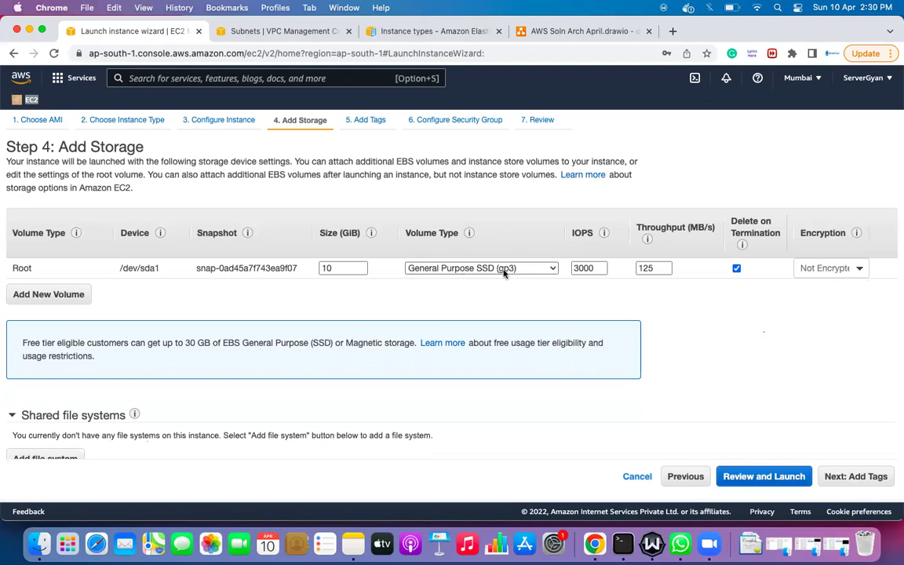
pyautogui.click(542, 269)
pyautogui.click(588, 309)
pyautogui.press('Up')
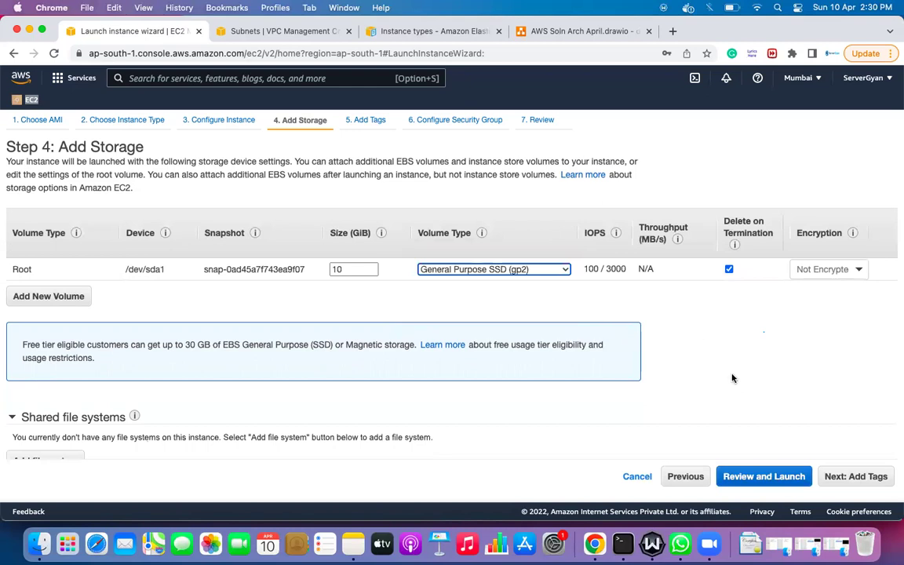
# Step: Proceed to the tags step and add a tag with key Name and value Linux-Box
pyautogui.click(855, 477)
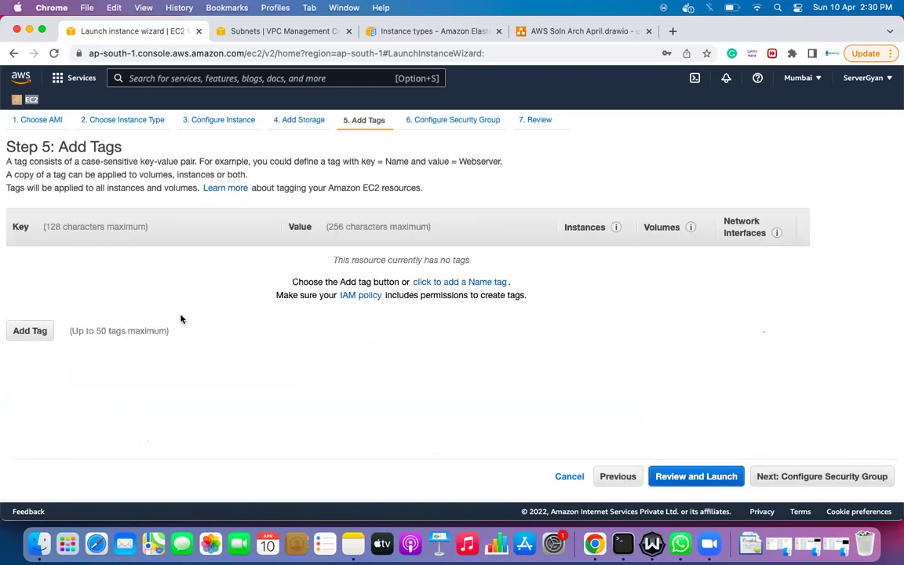
pyautogui.click(22, 334)
pyautogui.write('Name')
pyautogui.press('Tab')
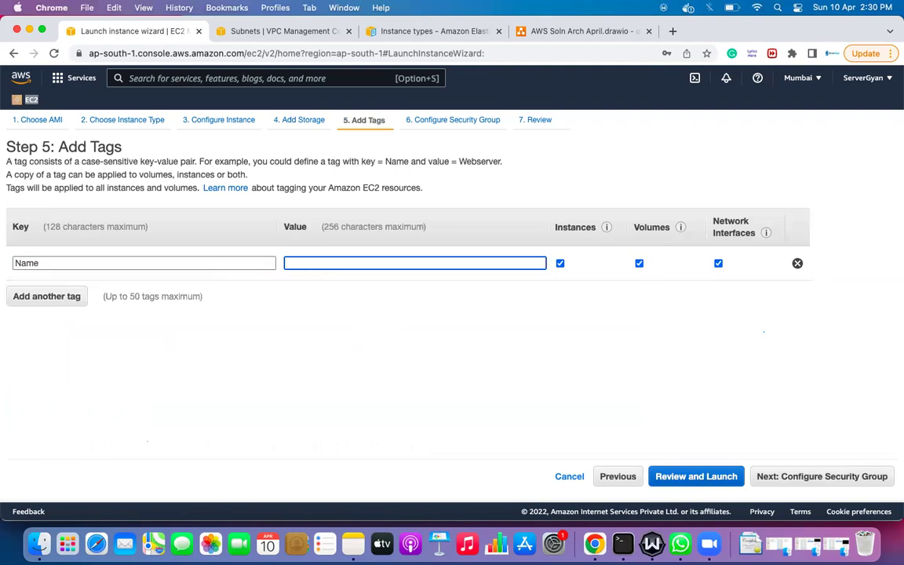
pyautogui.write('Linux-Box')
pyautogui.click(197, 378)
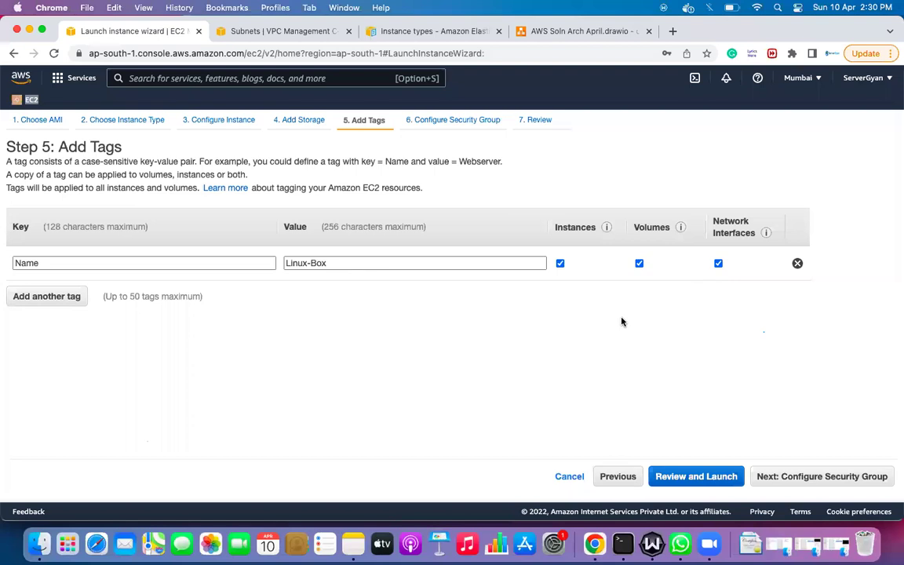
# Step: Proceed to the security group step, select the existing All-Traffic group and check the source of its inbound rules
pyautogui.click(838, 476)
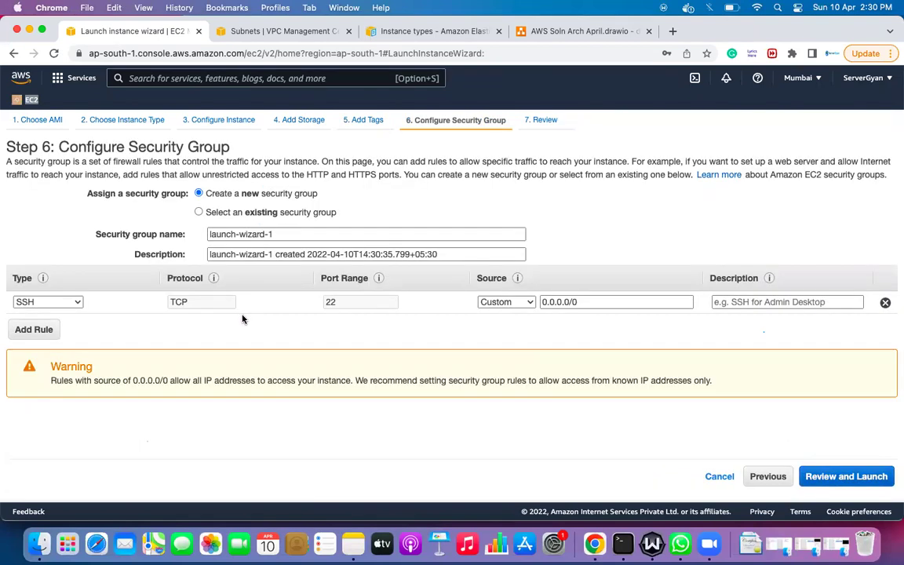
pyautogui.click(81, 308)
pyautogui.click(71, 302)
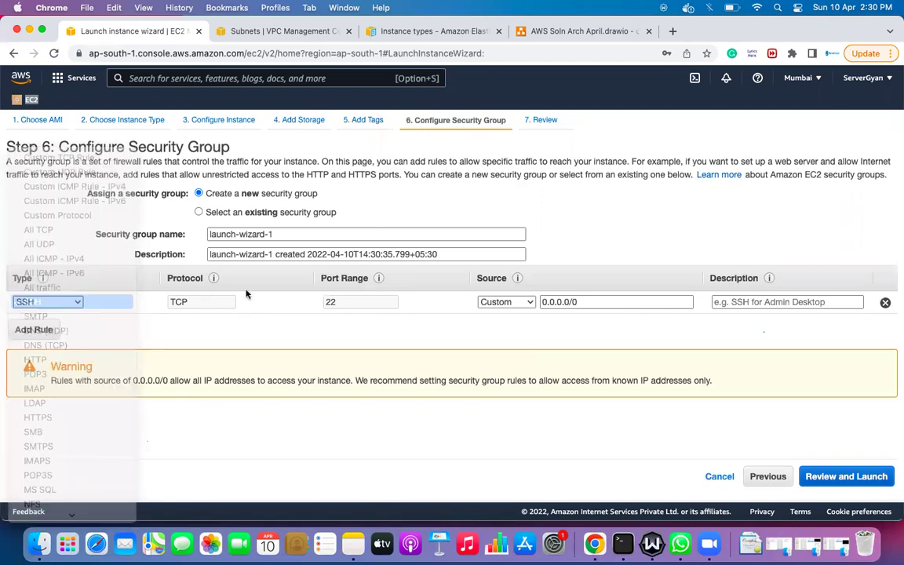
pyautogui.click(237, 212)
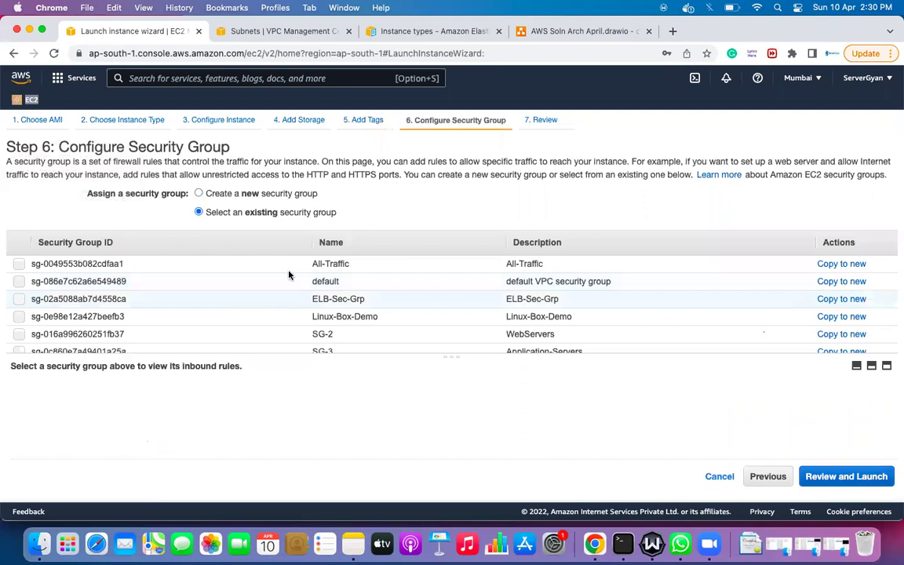
pyautogui.click(288, 265)
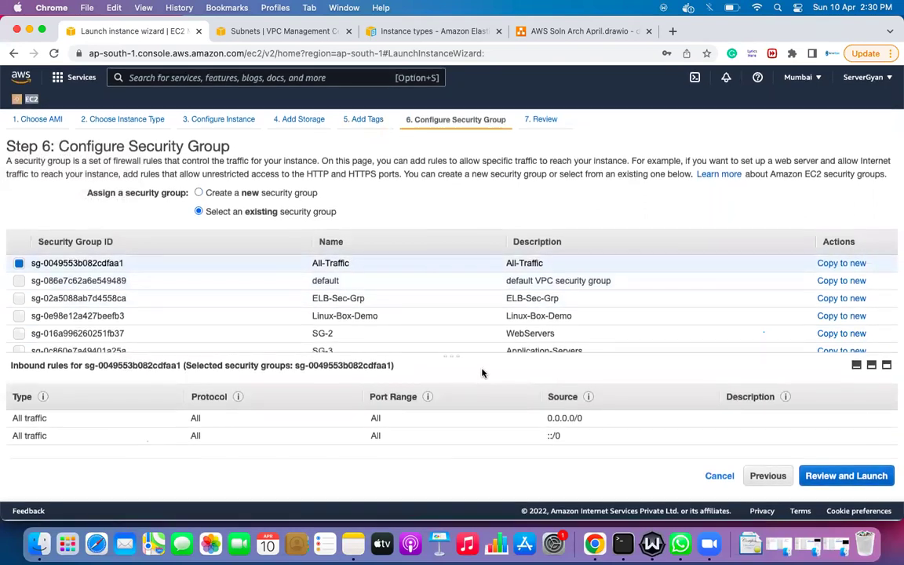
pyautogui.scroll(-2, 481, 357)
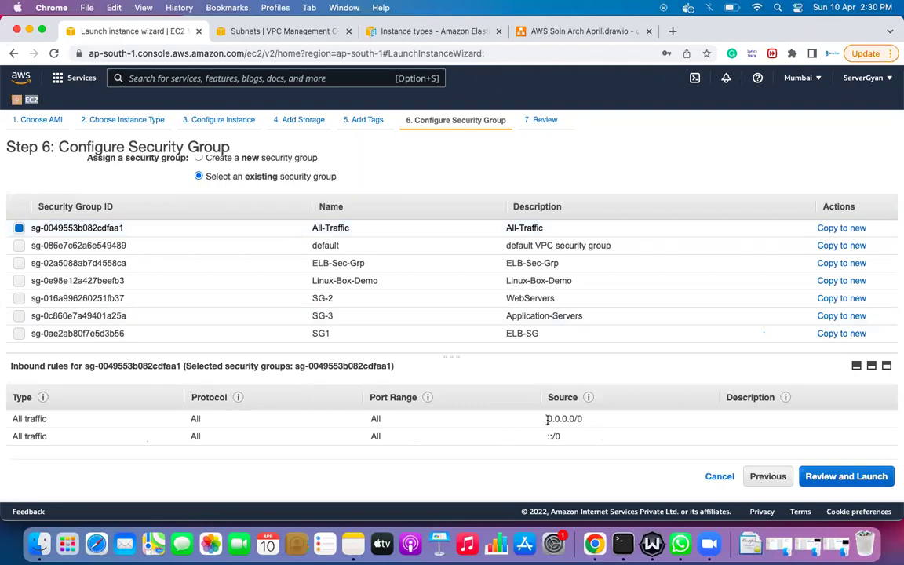
pyautogui.moveTo(547, 420); pyautogui.dragTo(623, 424)
# Step: Select the Linux-Box-Demo security group and examine its inbound rules, highlighting the source of the first SSH rule
pyautogui.click(473, 282)
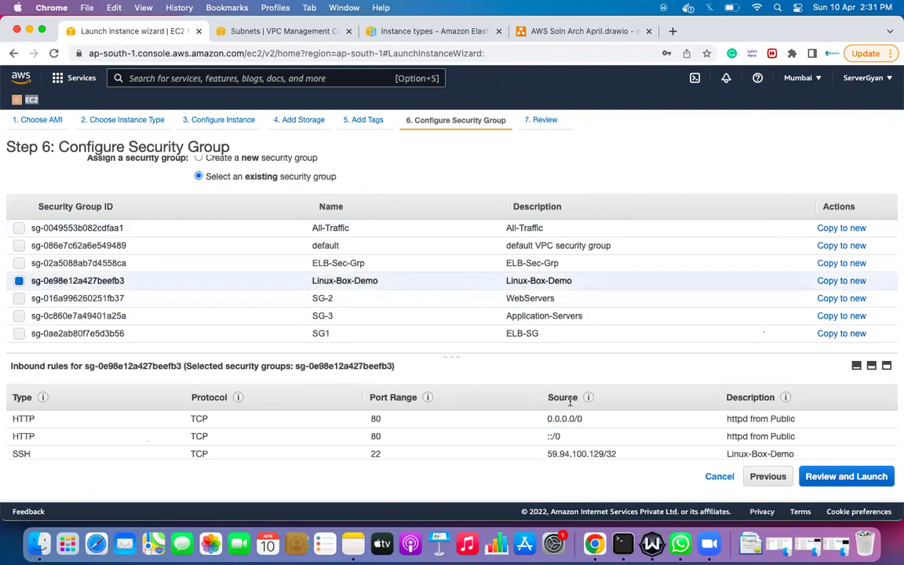
pyautogui.scroll(-3, 570, 401)
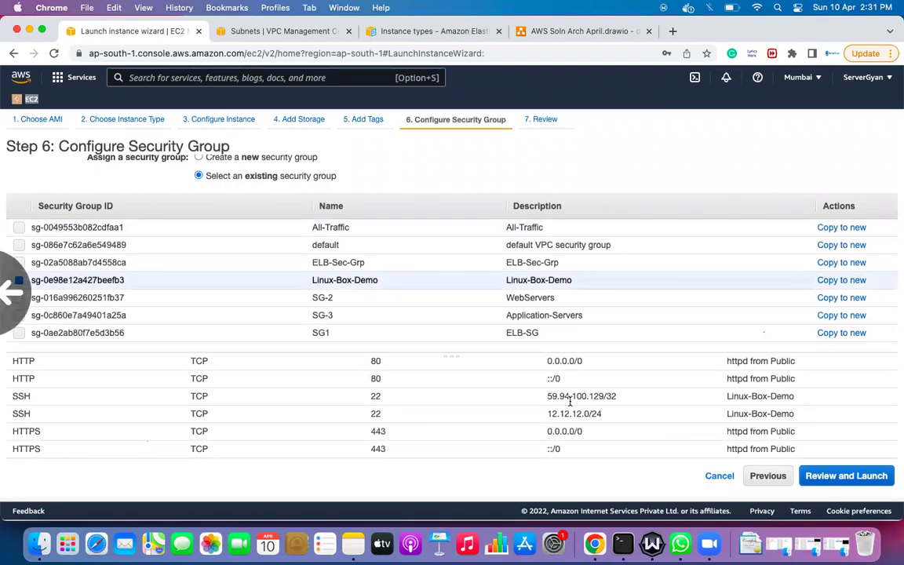
pyautogui.scroll(3, 570, 402)
pyautogui.scroll(-3, 569, 402)
pyautogui.moveTo(547, 403); pyautogui.dragTo(608, 403)
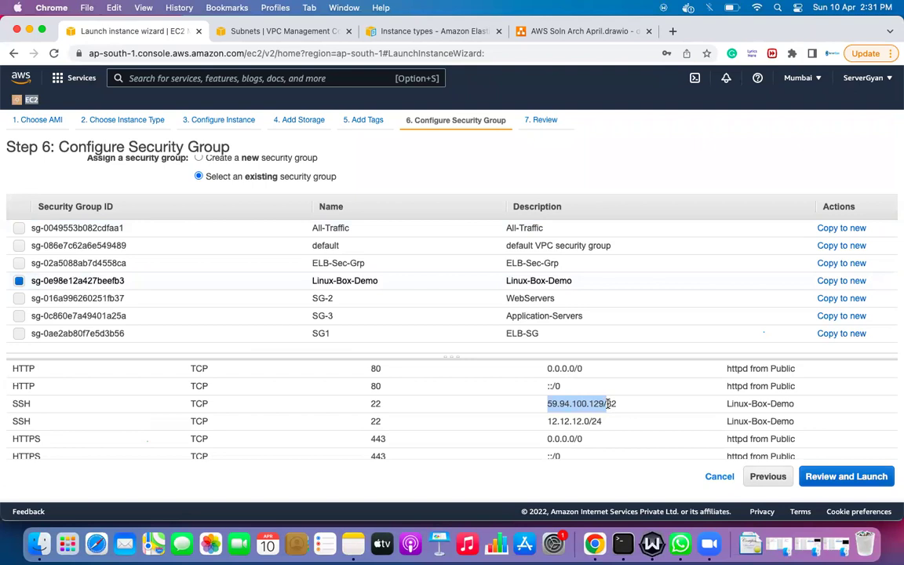
pyautogui.scroll(2, 623, 408)
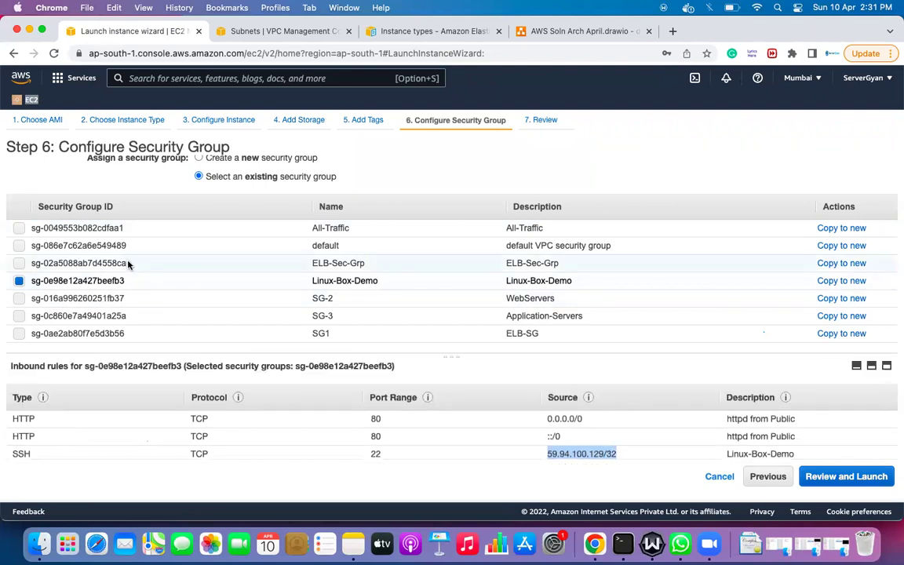
# Step: Assign the All-Traffic security group to the instance and proceed to the launch review
pyautogui.click(125, 228)
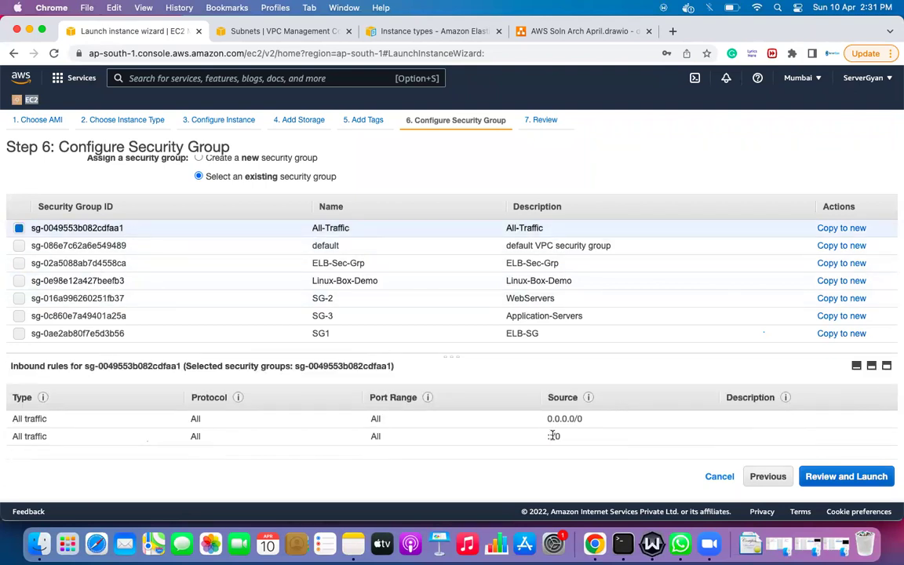
pyautogui.click(845, 476)
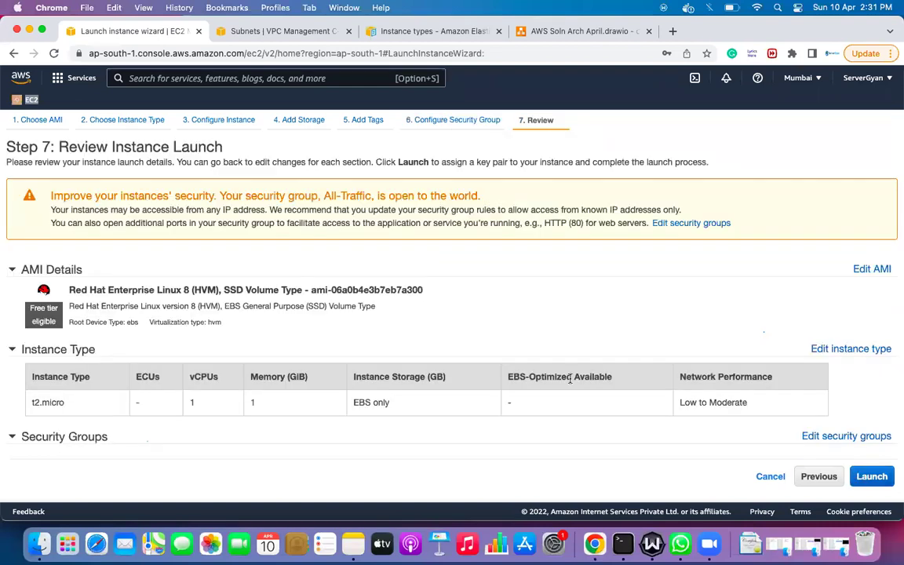
# Step: Review the launch summary's security group and expand the instance details to examine network, subnet, shutdown, user data and IP settings
pyautogui.scroll(-3, 530, 385)
pyautogui.scroll(-3, 530, 385)
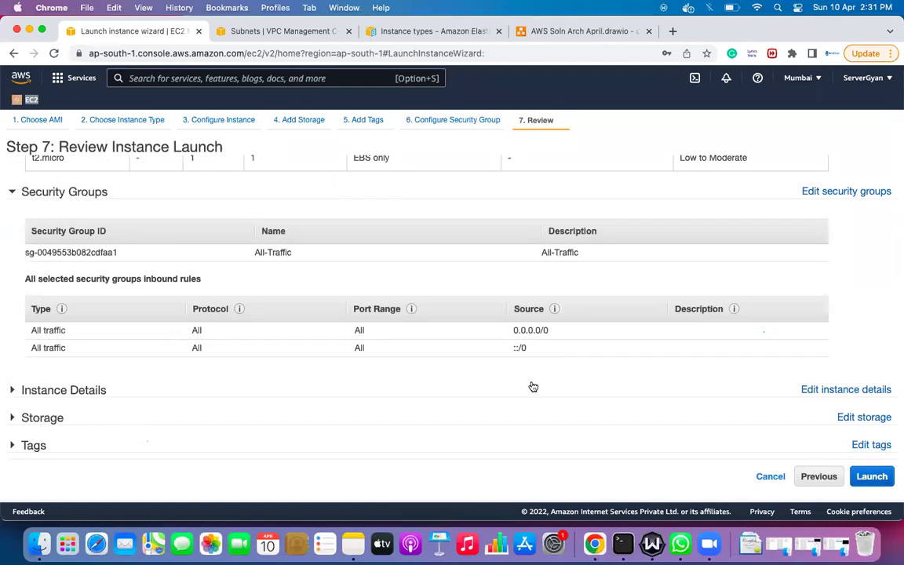
pyautogui.click(61, 390)
pyautogui.scroll(-5, 62, 392)
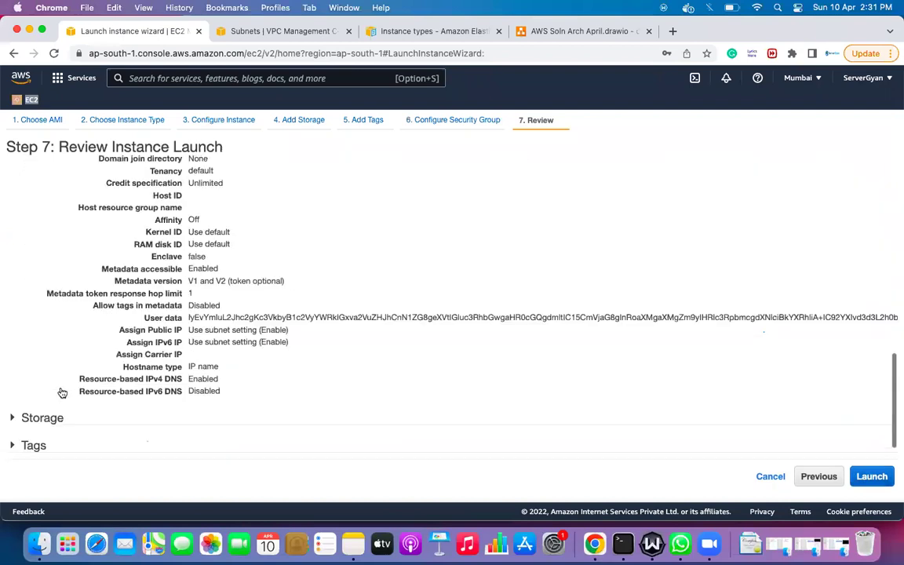
pyautogui.scroll(1, 153, 319)
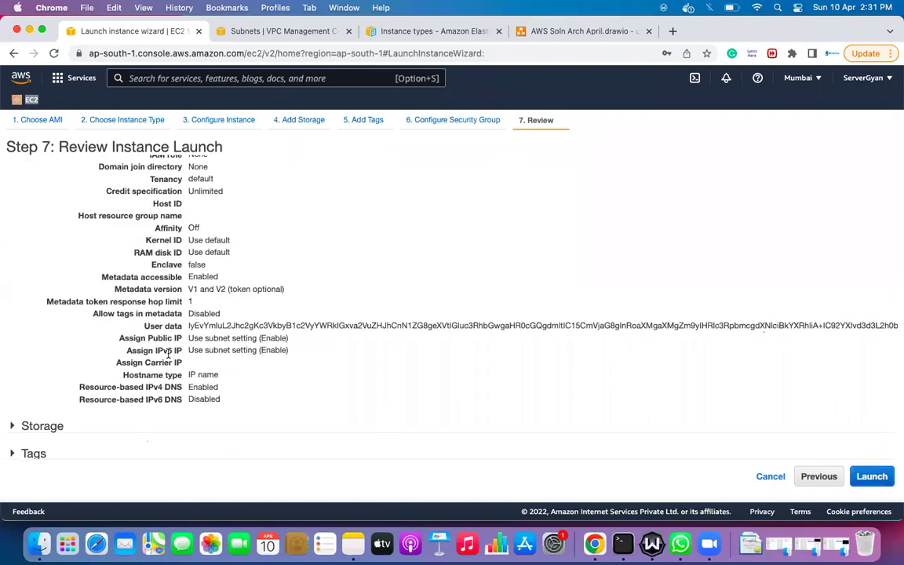
pyautogui.scroll(5, 168, 354)
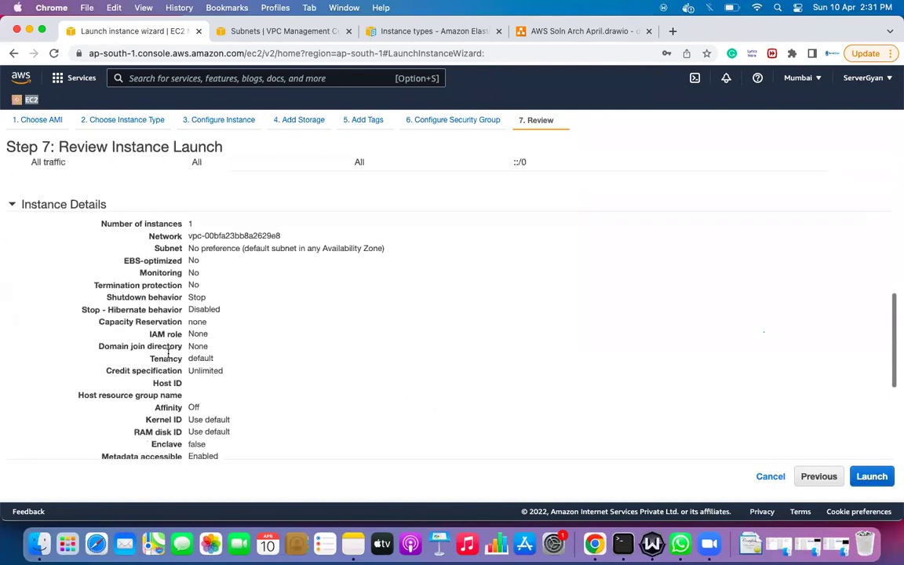
pyautogui.scroll(1, 168, 355)
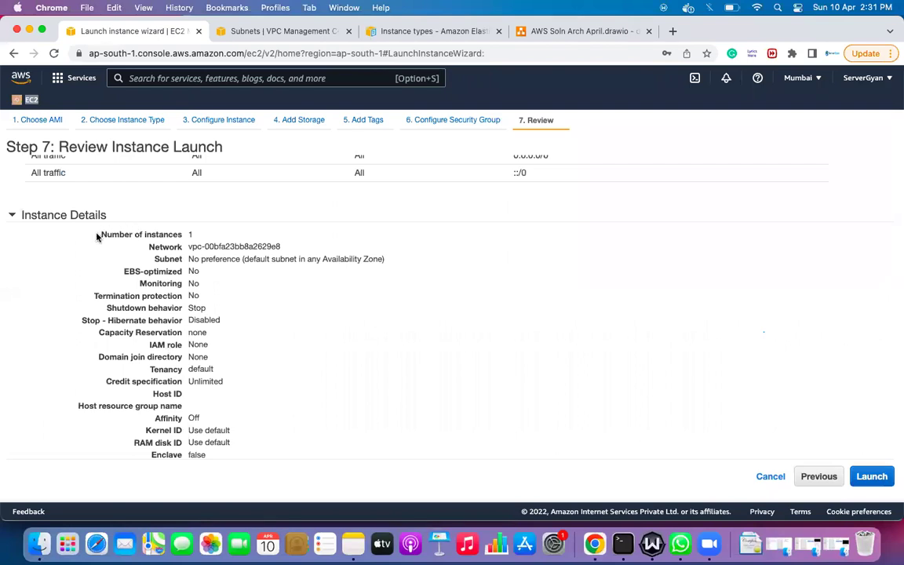
pyautogui.scroll(2, 254, 283)
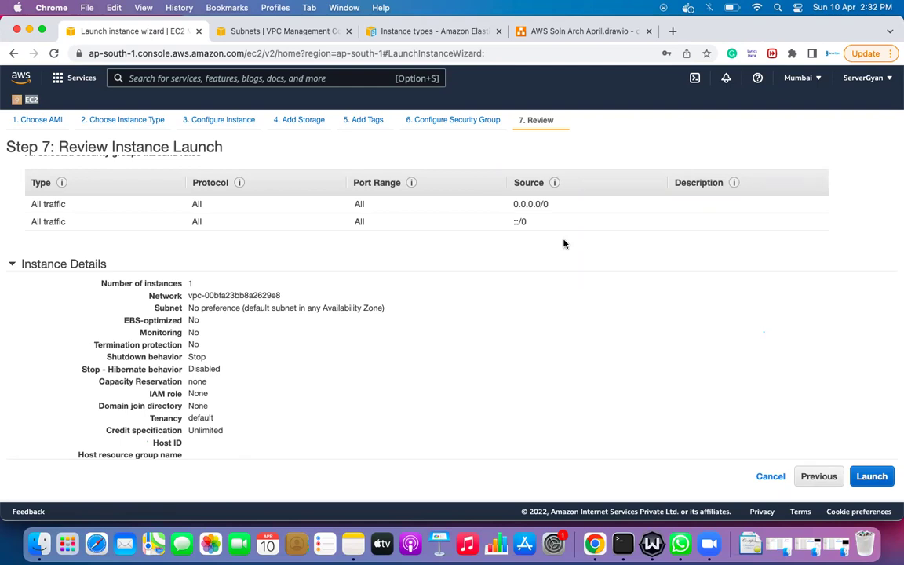
pyautogui.scroll(-2, 563, 243)
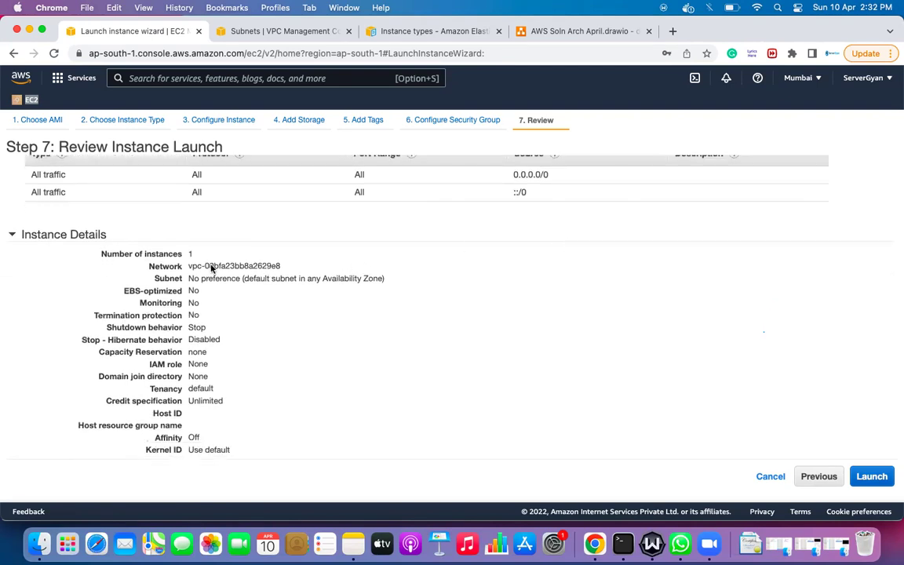
# Step: Examine the instance count, monitoring, termination protection, shutdown behavior and capacity reservation in the launch summary's instance details, highlighting each
pyautogui.moveTo(96, 253); pyautogui.dragTo(189, 254)
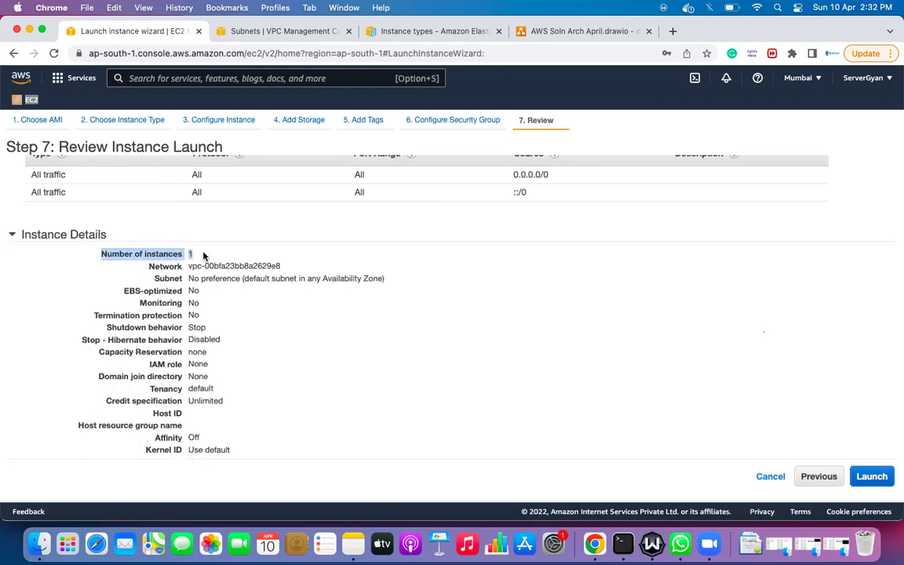
pyautogui.scroll(-1, 139, 264)
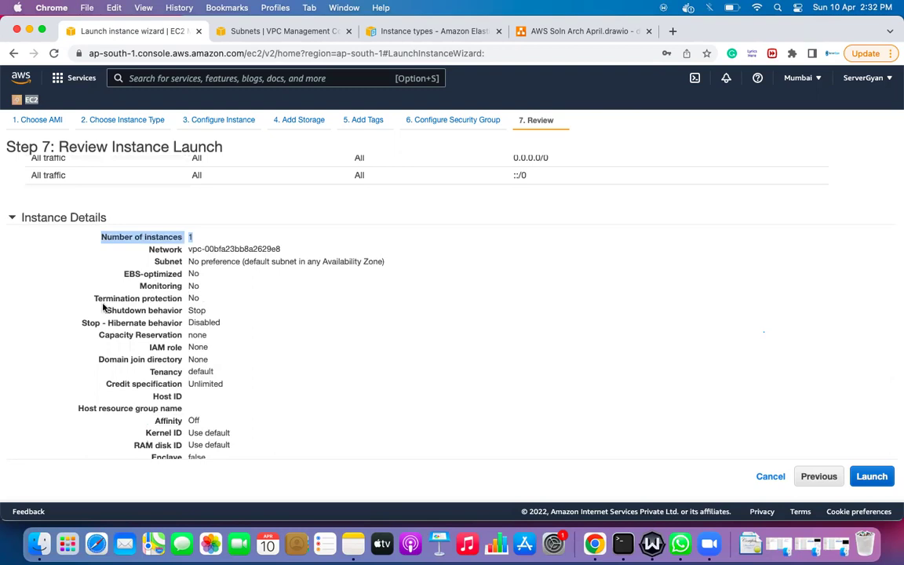
pyautogui.moveTo(141, 286); pyautogui.dragTo(204, 290)
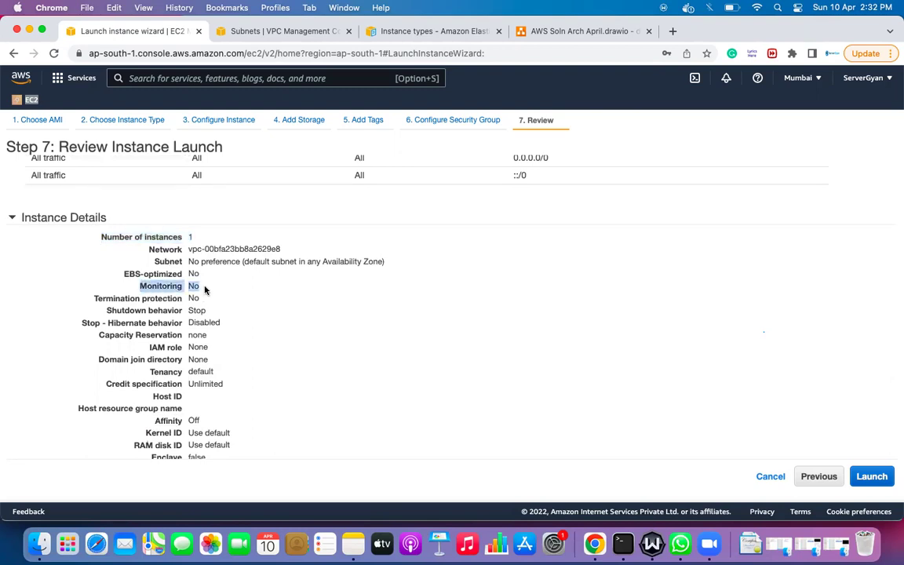
pyautogui.scroll(-1, 205, 290)
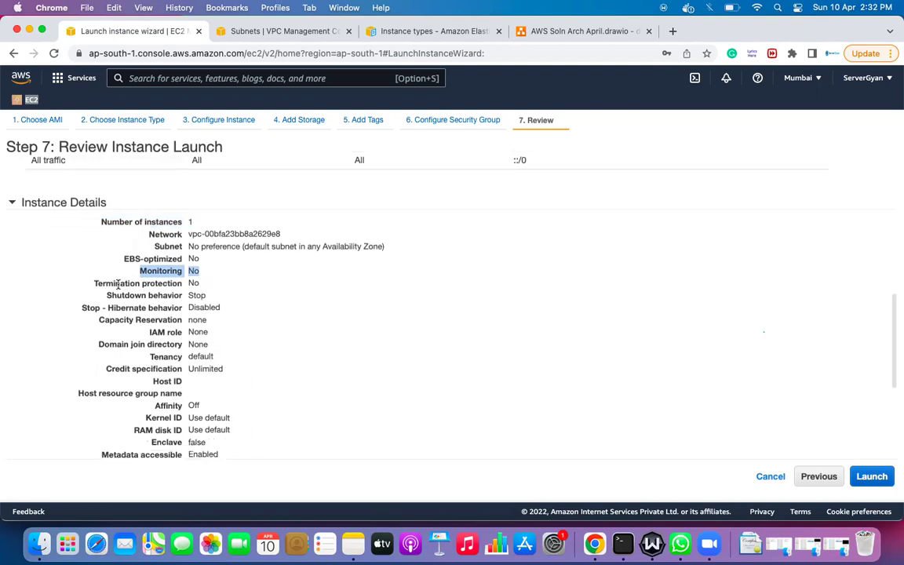
pyautogui.moveTo(119, 283); pyautogui.dragTo(201, 284)
pyautogui.moveTo(128, 295); pyautogui.dragTo(205, 296)
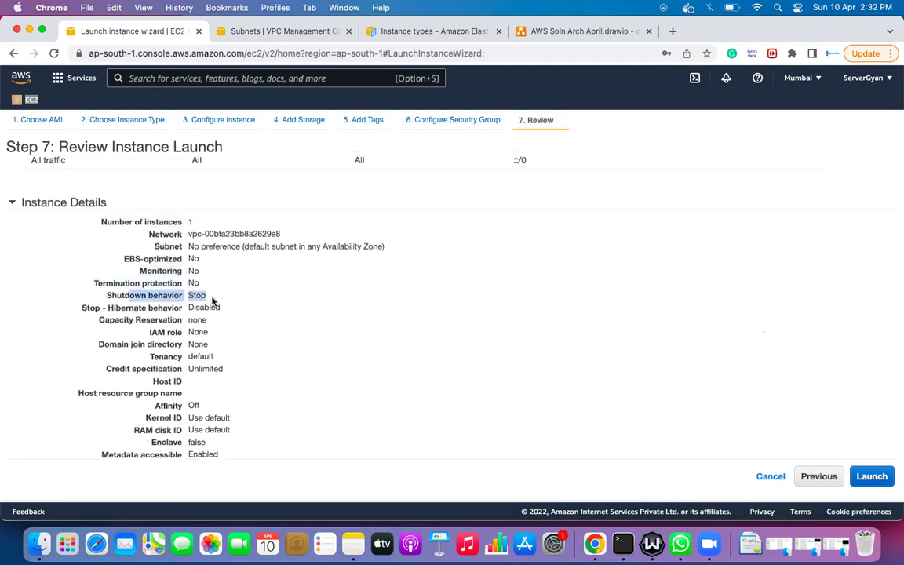
pyautogui.scroll(-1, 192, 298)
pyautogui.moveTo(146, 291); pyautogui.dragTo(183, 291)
pyautogui.moveTo(119, 303); pyautogui.dragTo(193, 302)
pyautogui.scroll(-2, 193, 302)
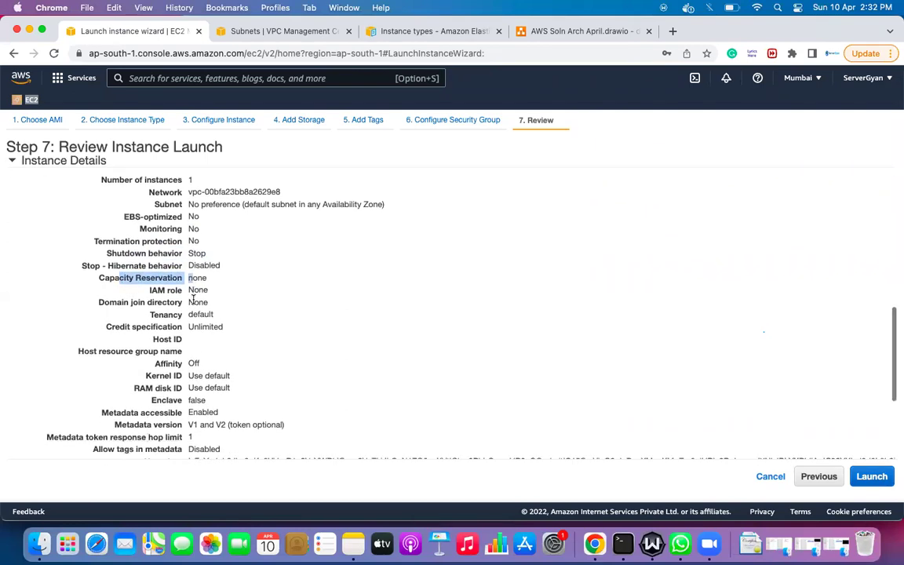
# Step: Examine the remaining instance details of the launch summary and highlight the Affinity setting
pyautogui.scroll(-3, 164, 312)
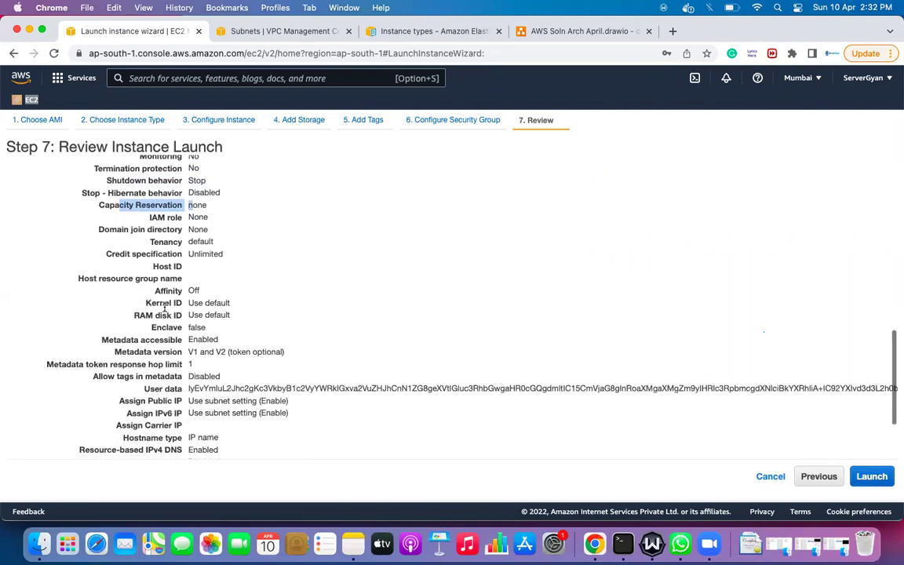
pyautogui.moveTo(153, 292); pyautogui.dragTo(216, 293)
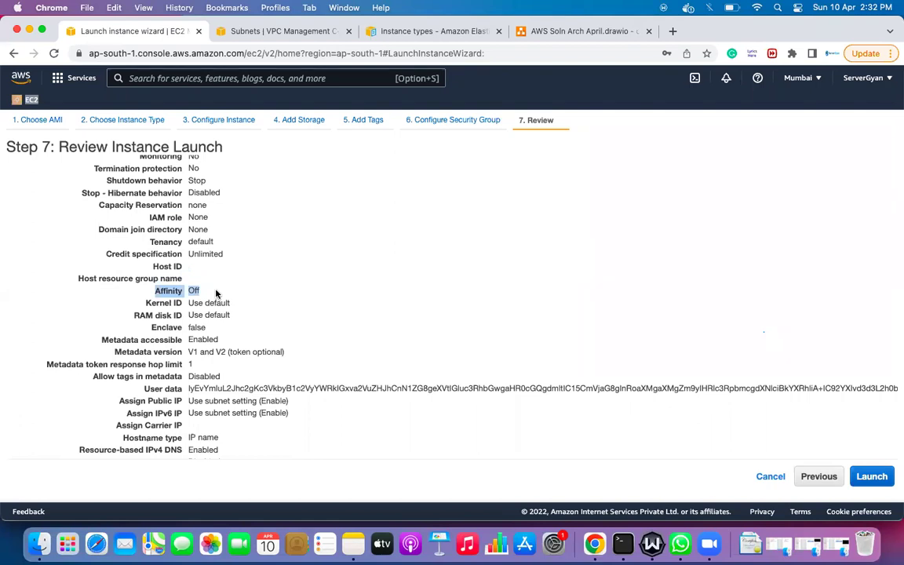
pyautogui.doubleClick(161, 291)
pyautogui.hscroll(-5, 546, 328)
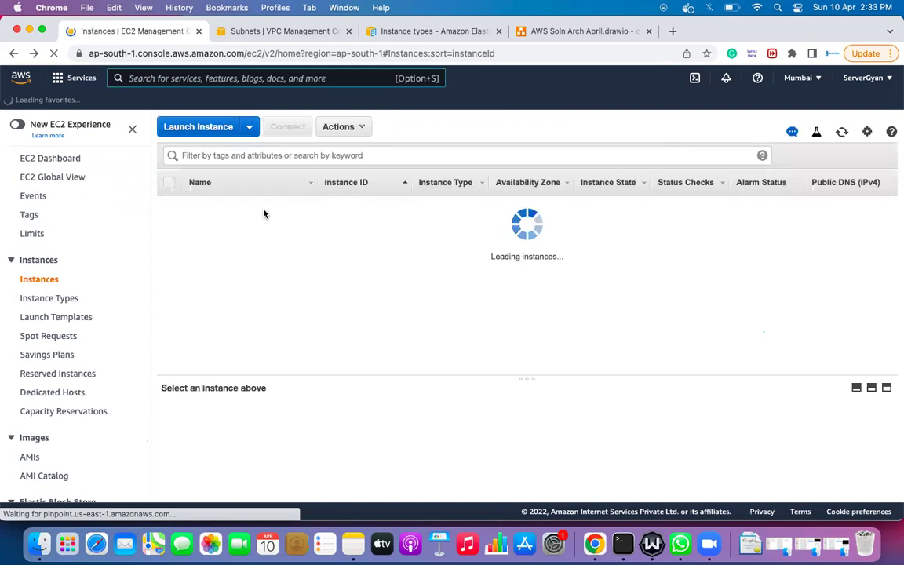
# Step: Start a new instance launch with the 64-bit (x86) Red Hat Enterprise Linux 8 image and proceed to the tags step with default settings
pyautogui.click(208, 128)
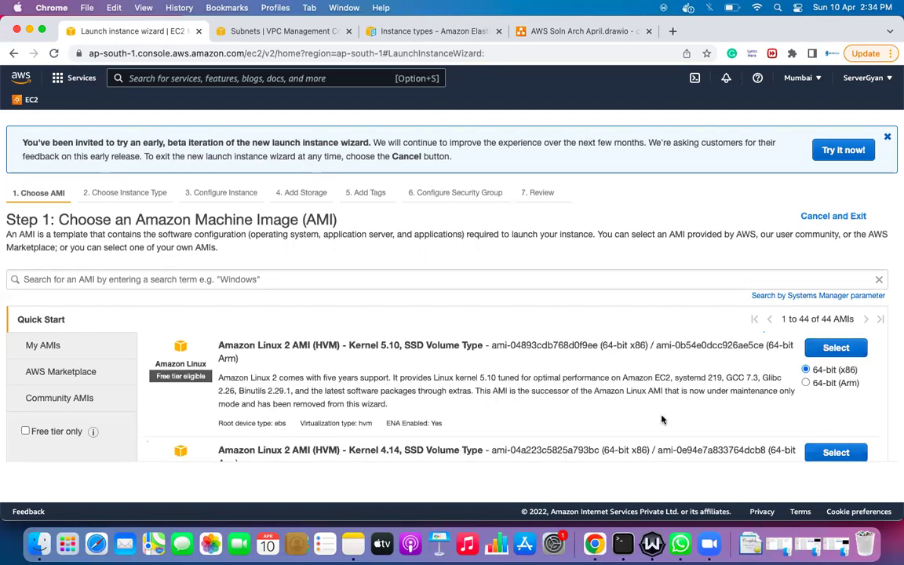
pyautogui.scroll(-6, 666, 396)
pyautogui.scroll(-3, 662, 420)
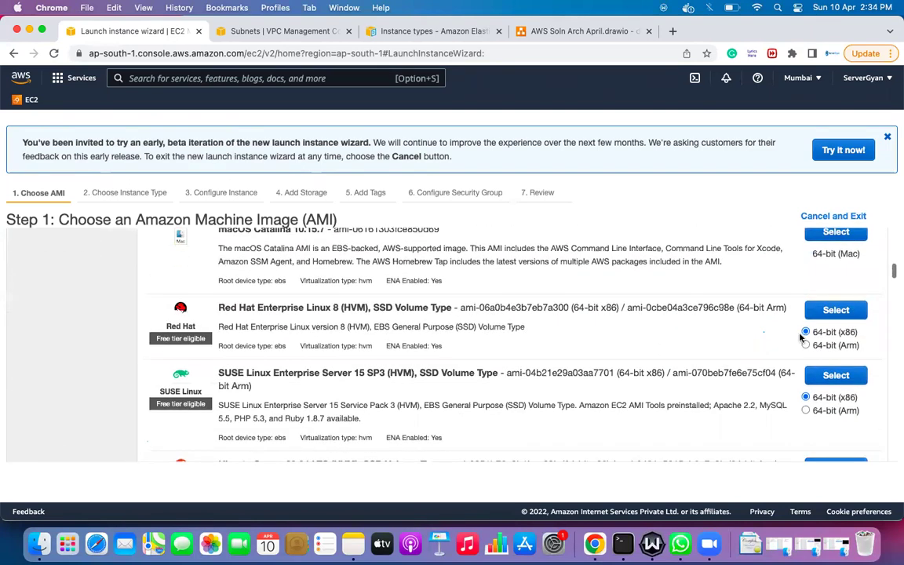
pyautogui.click(838, 313)
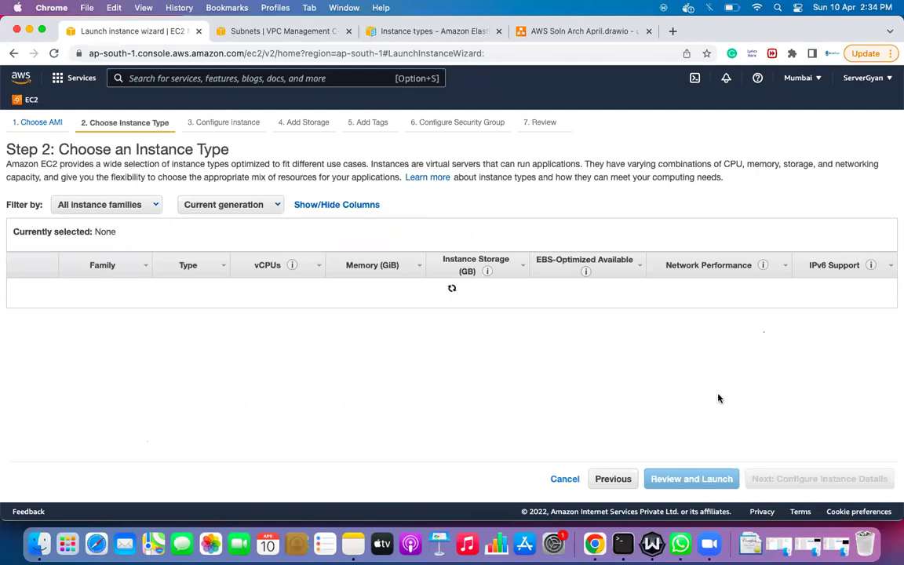
pyautogui.click(877, 478)
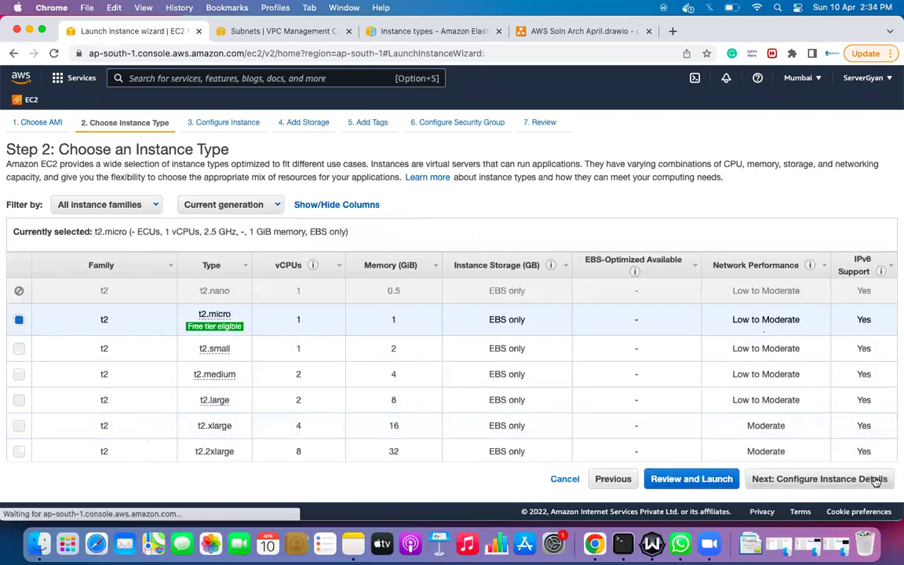
pyautogui.click(876, 479)
pyautogui.click(876, 480)
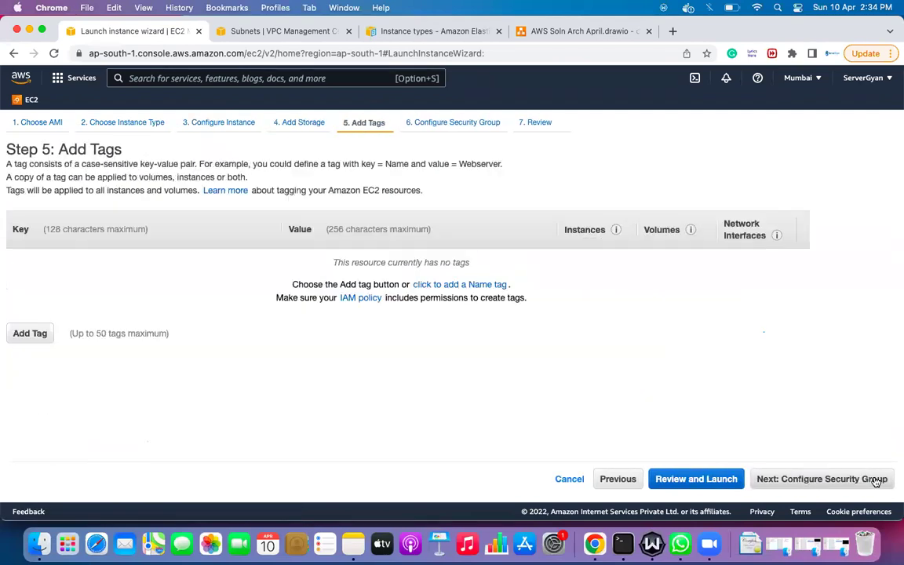
# Step: Add a tag with the key Name and the value Linux-Box
pyautogui.click(30, 332)
pyautogui.write('Nme')
pyautogui.press('Tab')
pyautogui.click(104, 260)
pyautogui.press('BackSpace')
pyautogui.press('BackSpace')
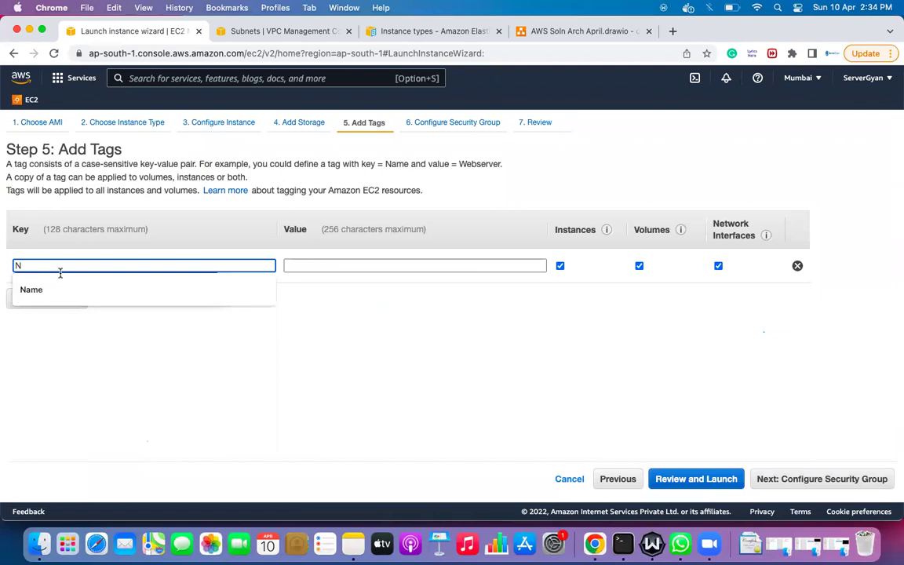
pyautogui.write('ame')
pyautogui.click(317, 268)
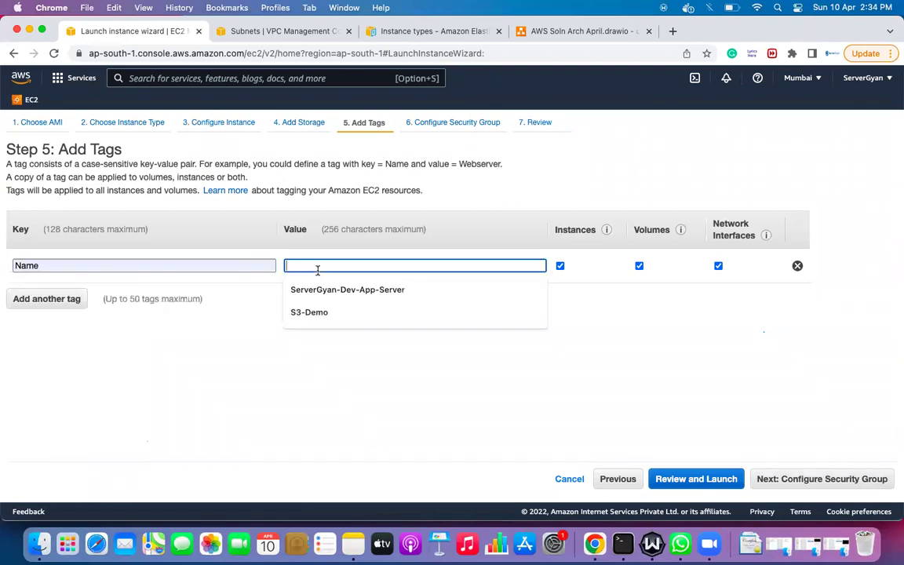
pyautogui.write('Li')
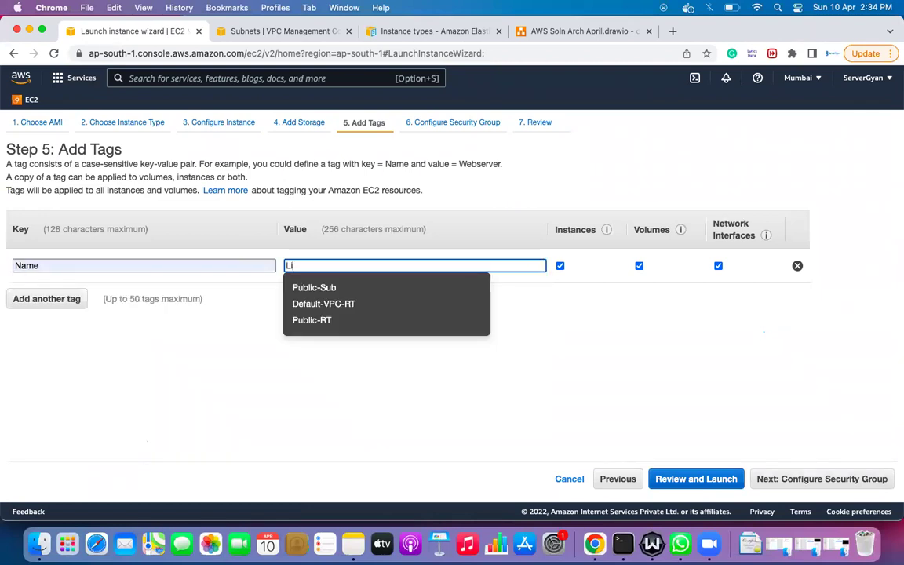
pyautogui.write('nux-Box')
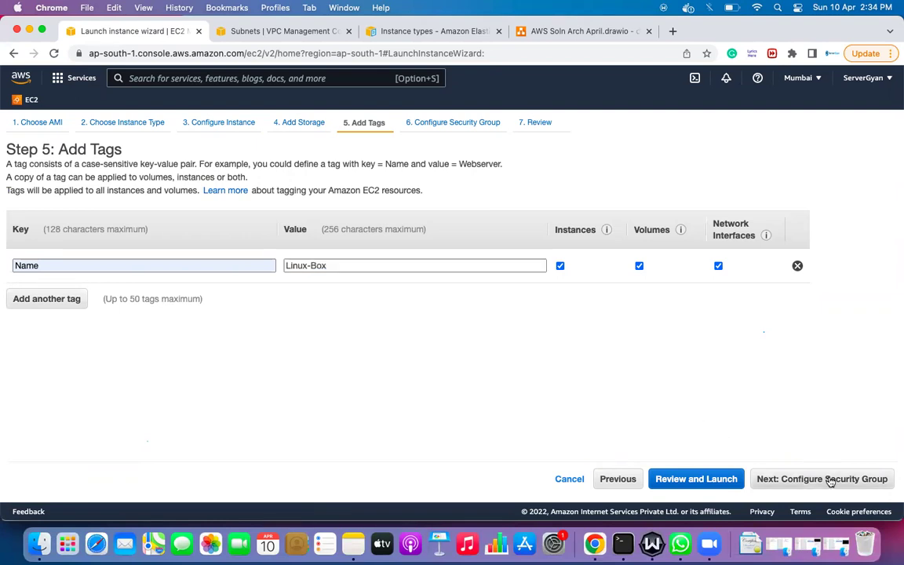
# Step: Assign the existing All-Traffic security group to the new instance and proceed to the launch review
pyautogui.click(781, 480)
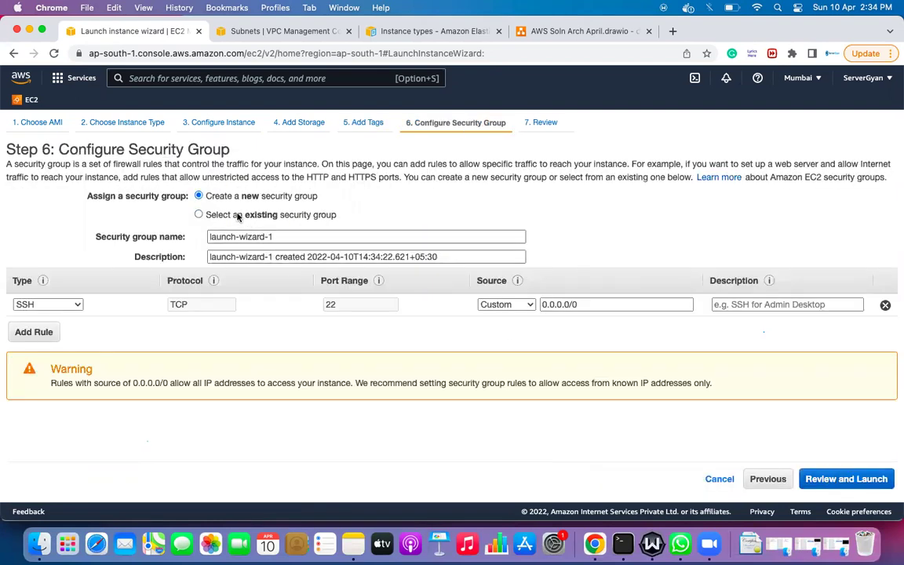
pyautogui.click(269, 218)
pyautogui.click(308, 269)
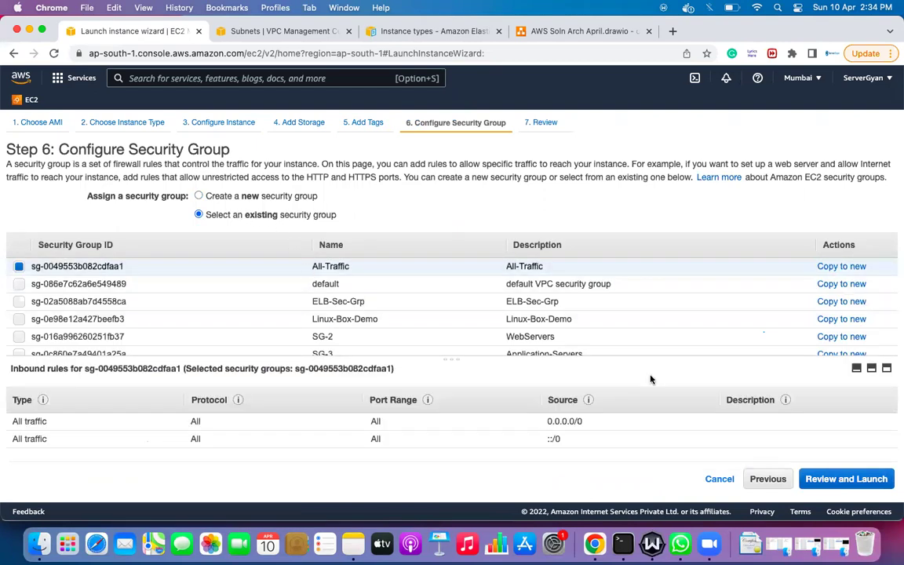
pyautogui.click(846, 479)
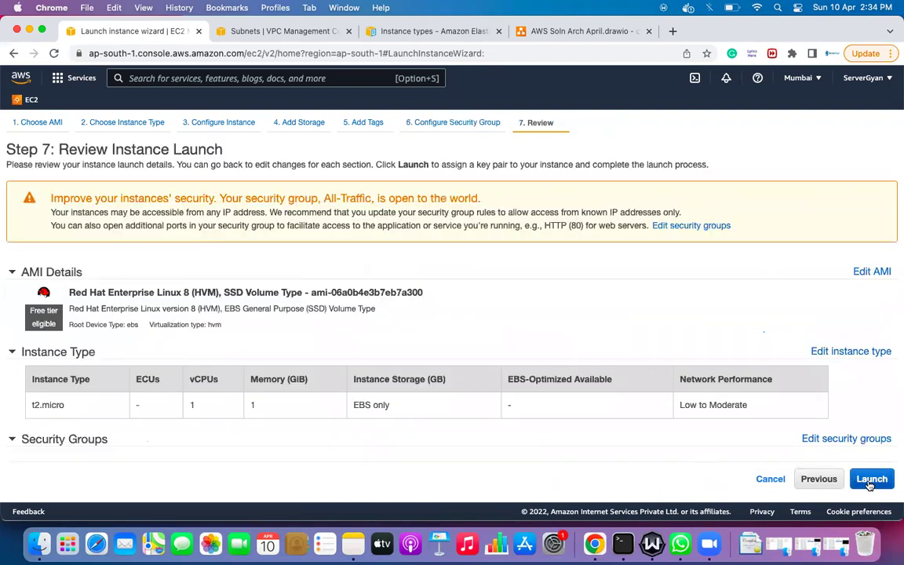
# Step: Review the security group summary, expand the instance details and highlight the Affinity setting
pyautogui.scroll(-1, 702, 451)
pyautogui.scroll(-5, 703, 451)
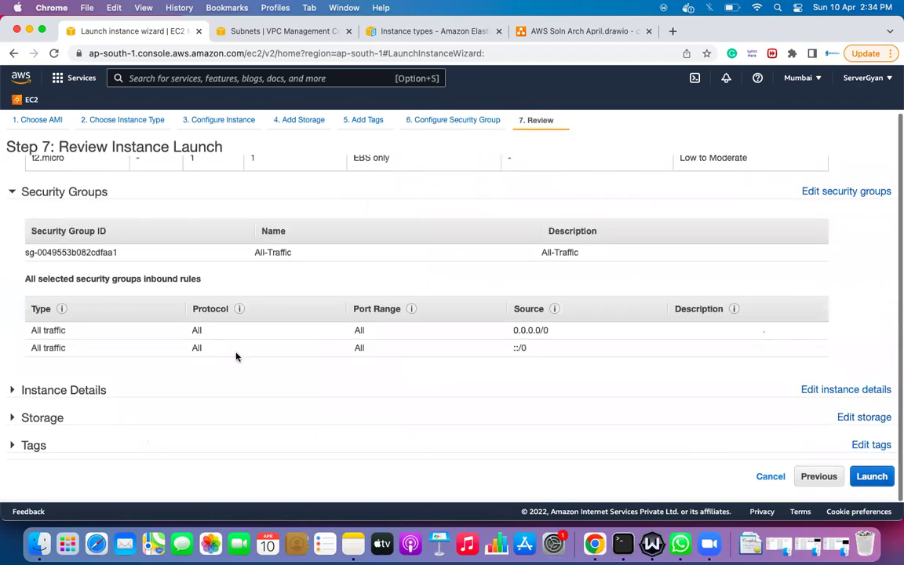
pyautogui.click(66, 392)
pyautogui.scroll(-2, 224, 384)
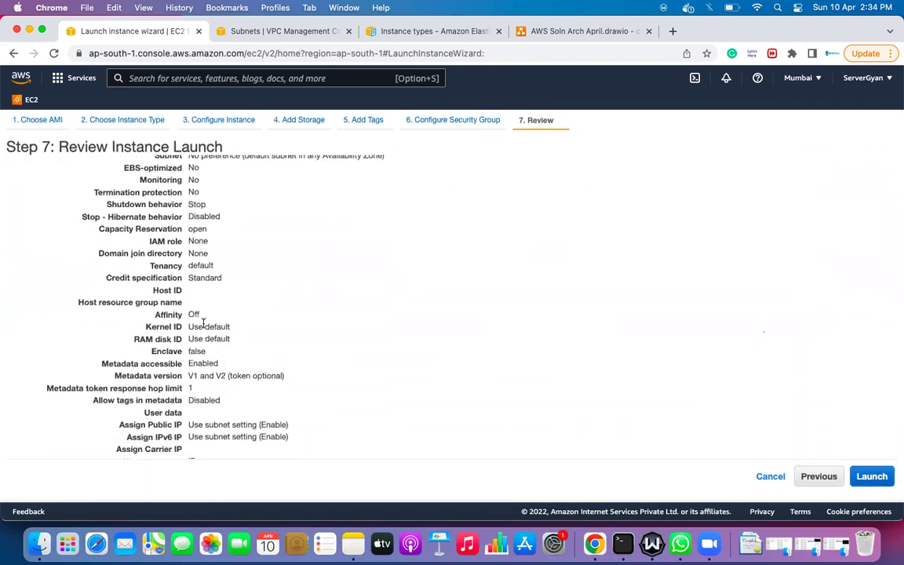
pyautogui.moveTo(157, 315); pyautogui.dragTo(213, 316)
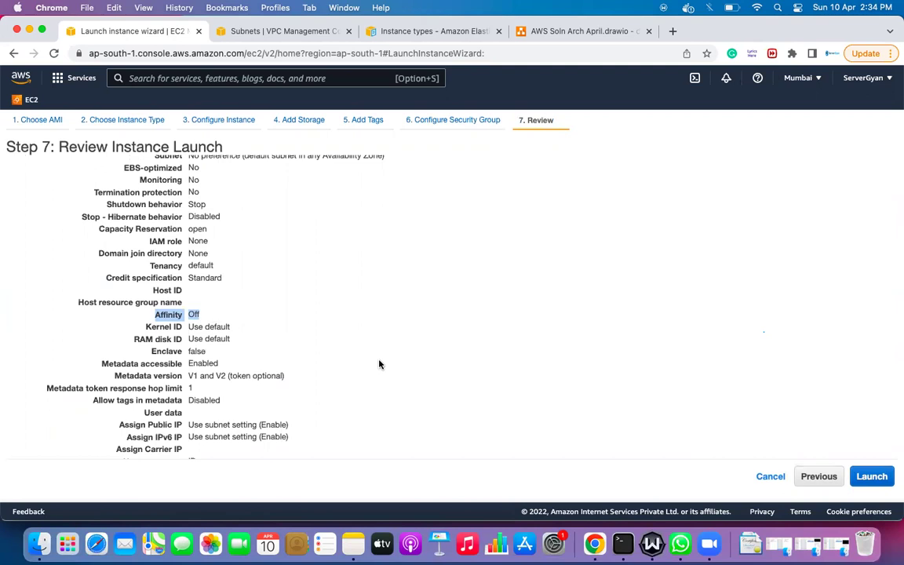
pyautogui.scroll(-3, 379, 365)
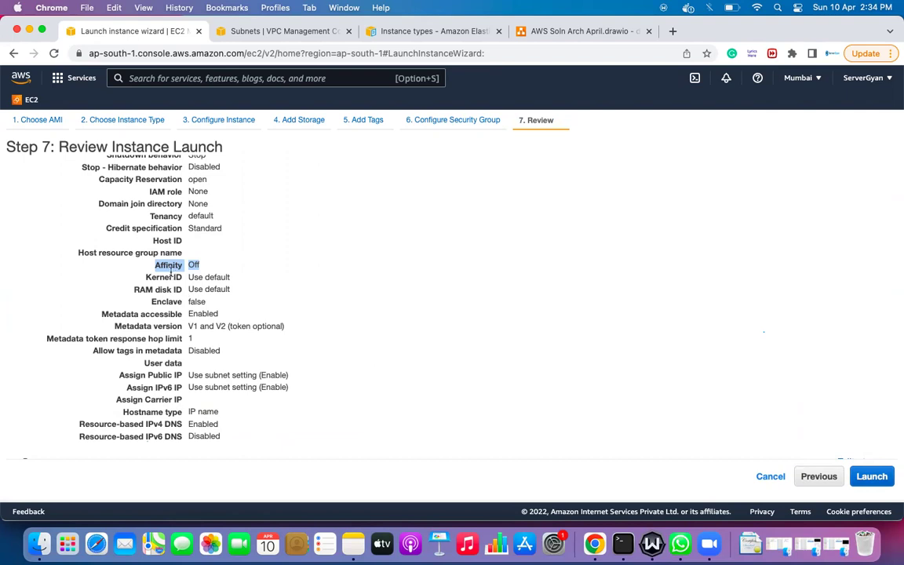
pyautogui.click(271, 269)
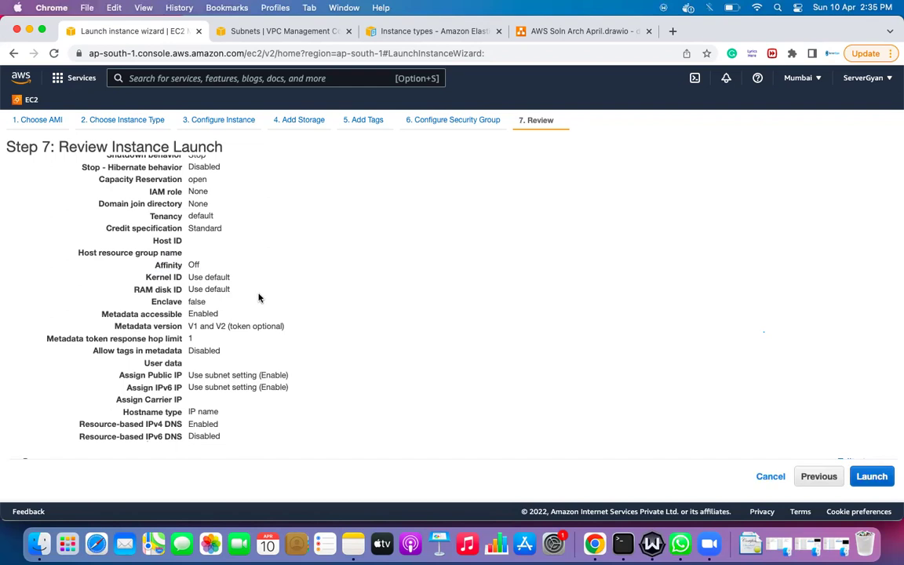
# Step: Examine the instance details from the metadata settings down to the hostname type, highlighting them
pyautogui.scroll(-2, 259, 326)
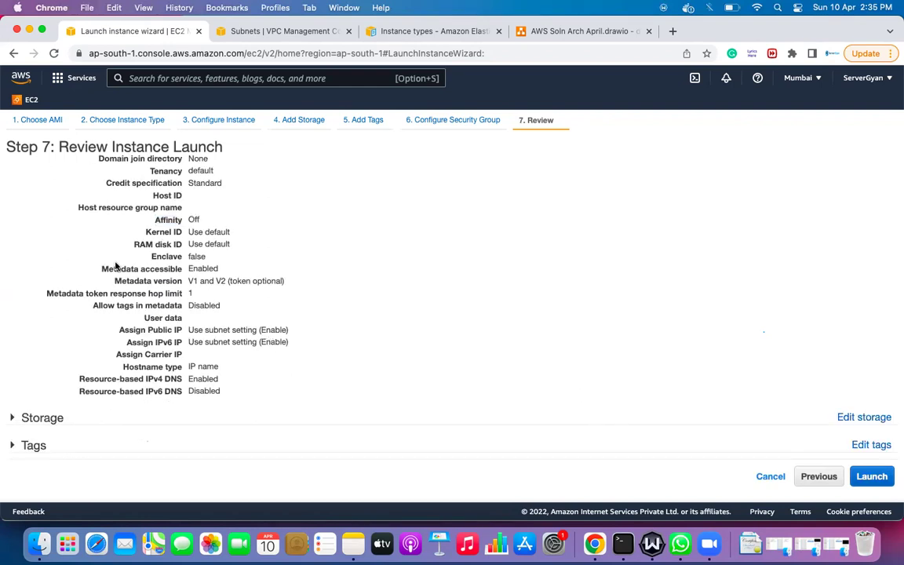
pyautogui.moveTo(92, 267); pyautogui.dragTo(131, 367)
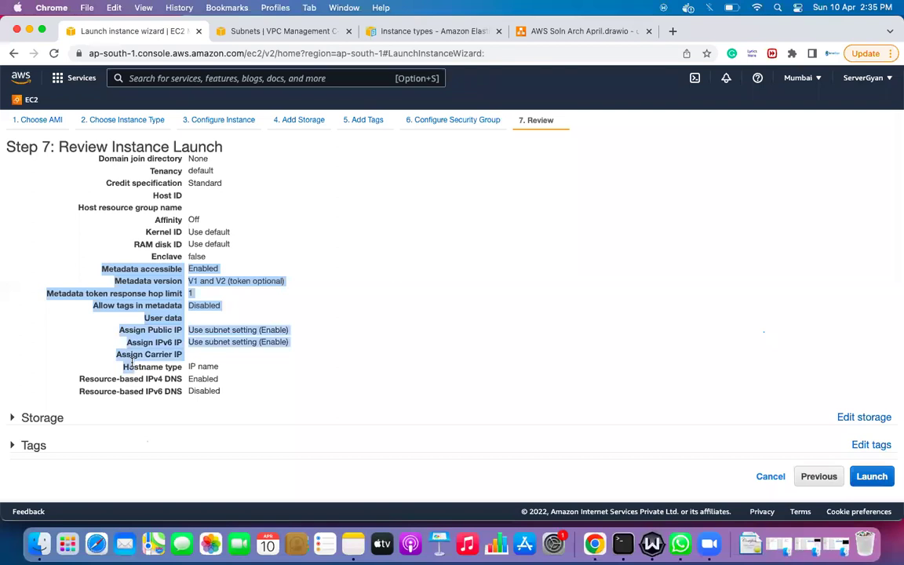
pyautogui.click(329, 347)
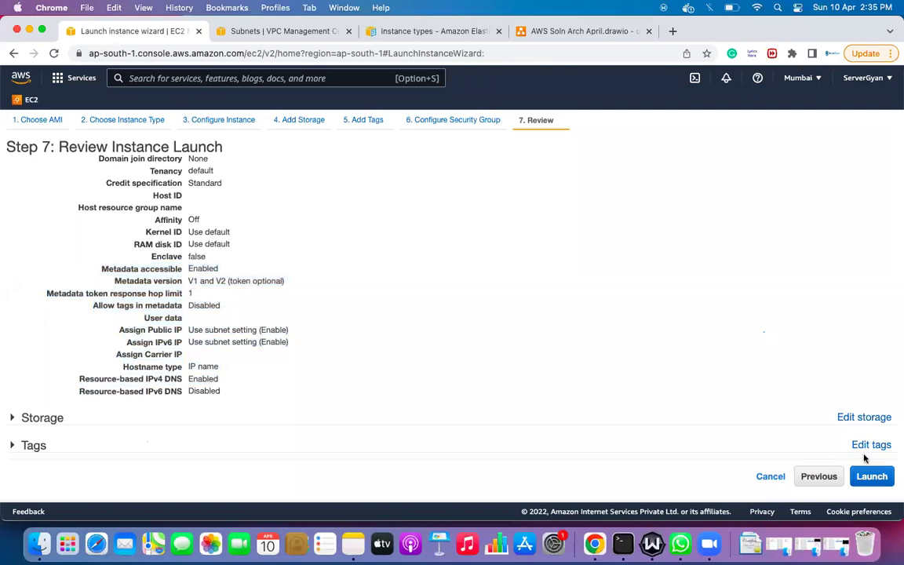
# Step: Launch the instance with the existing AWS-Batch key pair, acknowledging private key access, and open the launched instance in the instance list
pyautogui.click(871, 476)
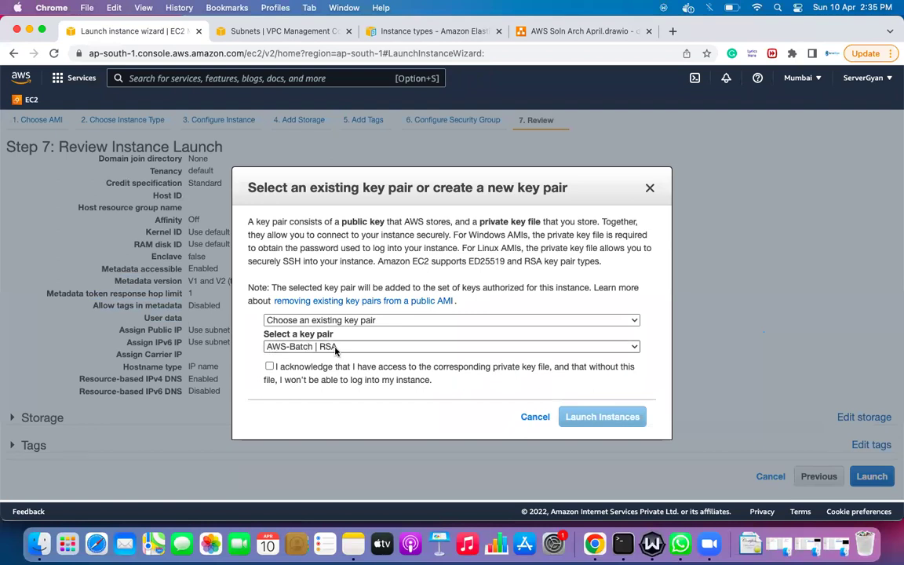
pyautogui.click(269, 366)
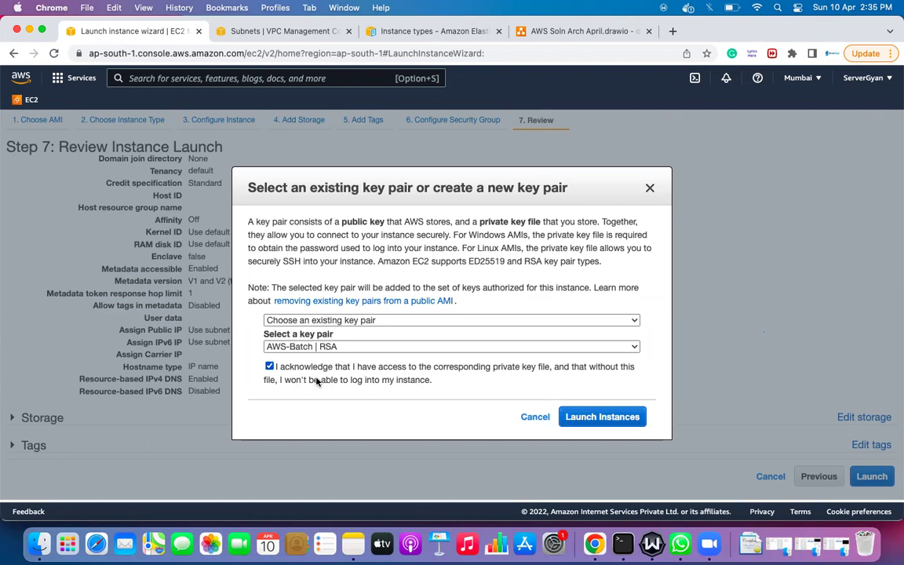
pyautogui.moveTo(276, 373); pyautogui.dragTo(431, 379)
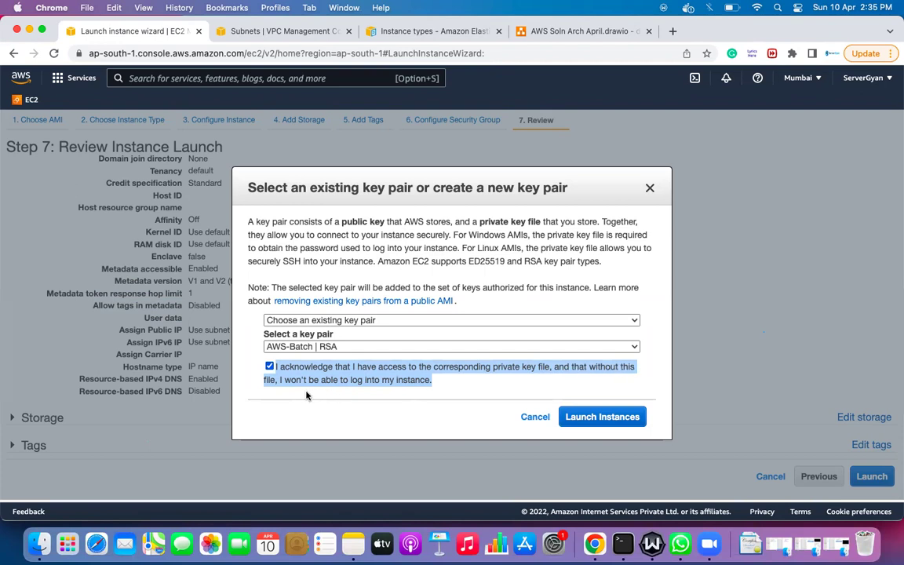
pyautogui.click(576, 417)
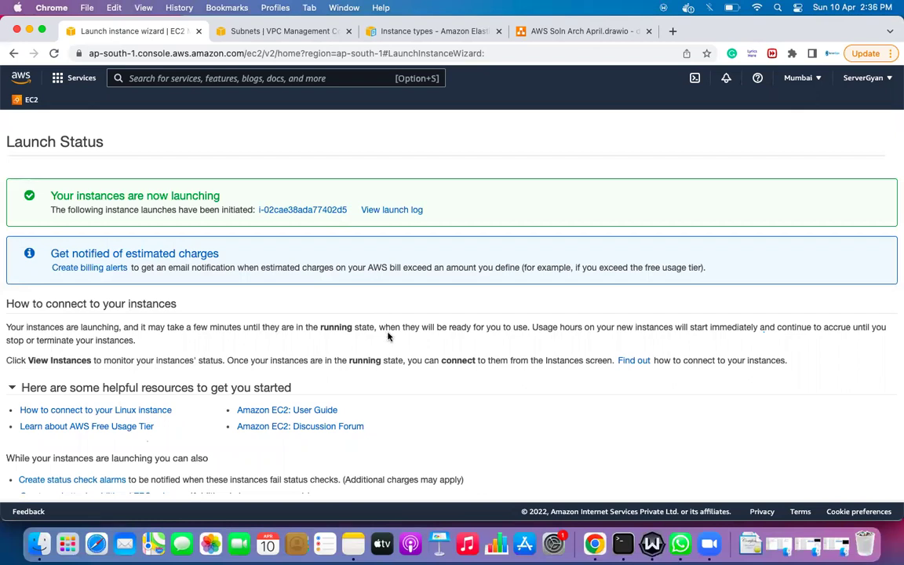
pyautogui.click(299, 209)
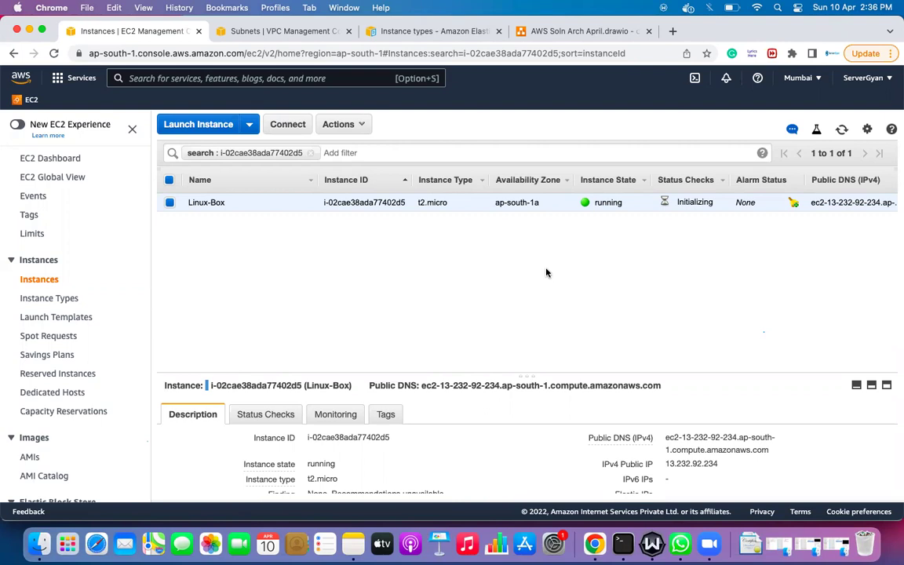
# Step: Switch to the AWS Soln Arch April.drawio diagram and delete everything on Page-4
pyautogui.click(594, 32)
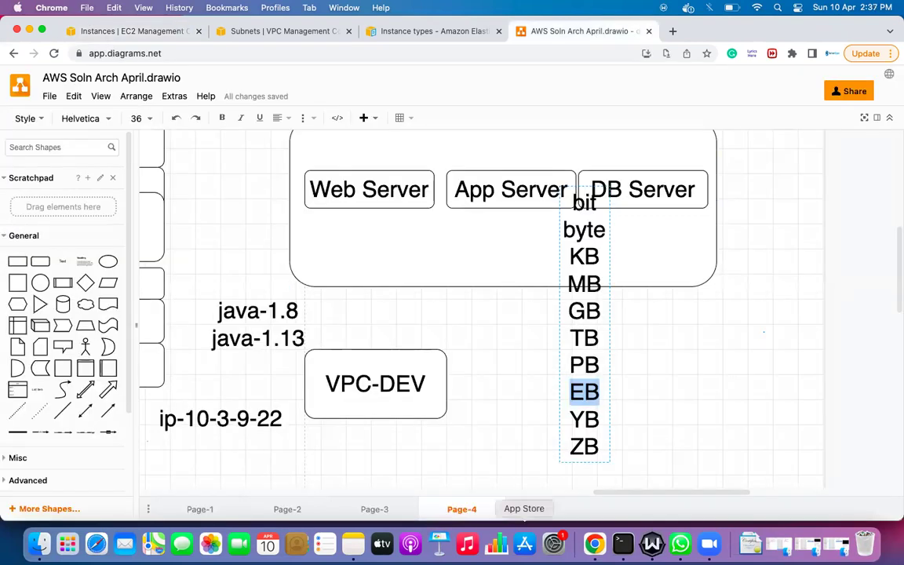
pyautogui.click(516, 459)
pyautogui.press('super+a')
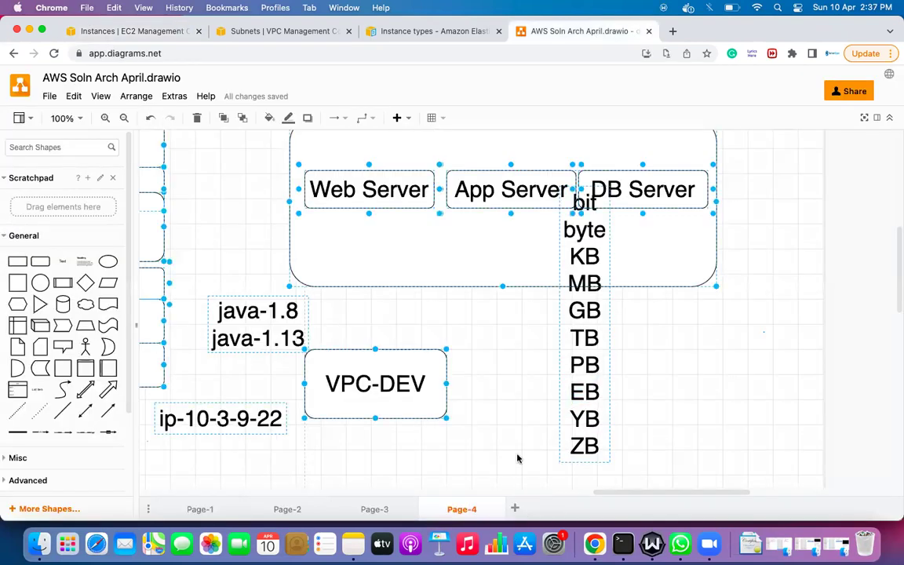
pyautogui.press('Delete')
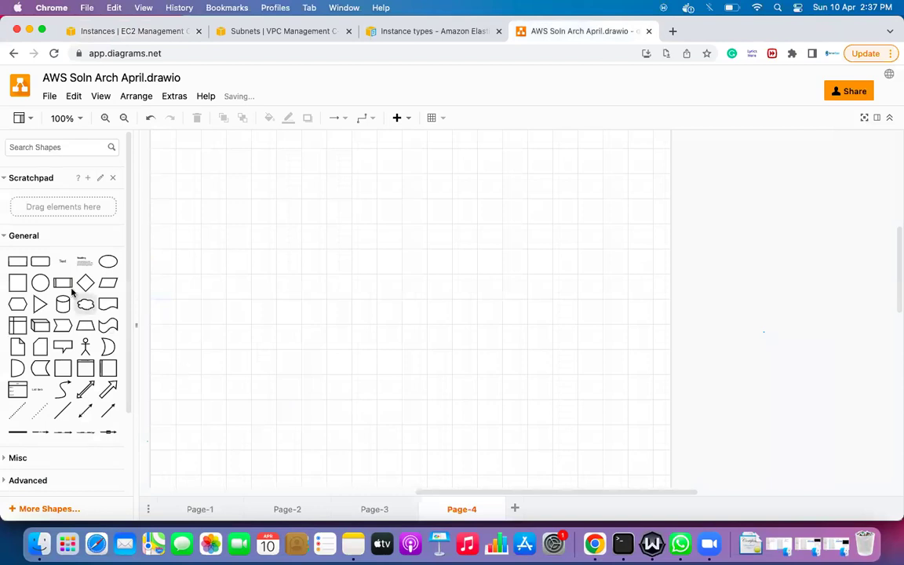
# Step: Place three identical rounded rectangles side by side in an evenly spaced row on the empty page
pyautogui.moveTo(43, 263); pyautogui.dragTo(226, 248)
pyautogui.press('super+d')
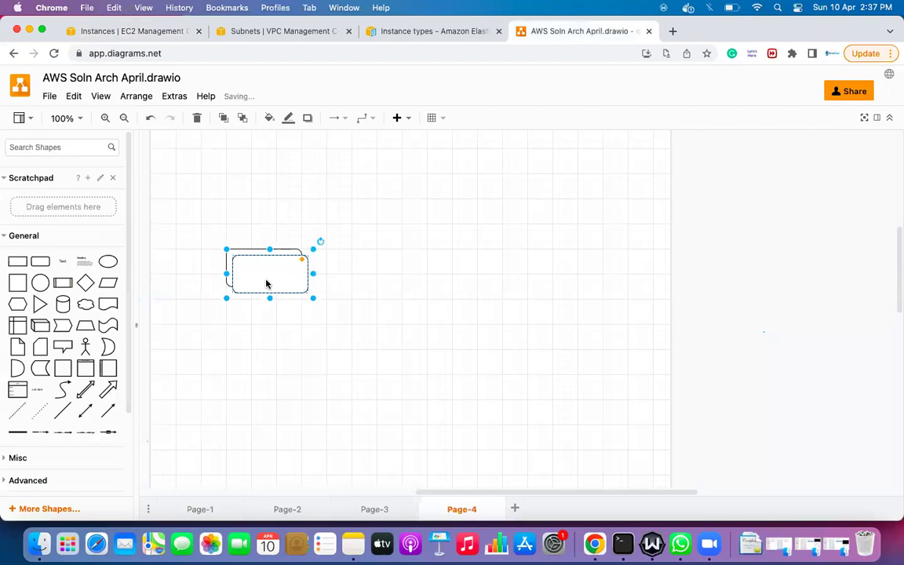
pyautogui.moveTo(266, 284); pyautogui.dragTo(453, 262)
pyautogui.press('super+d')
# Step: Label the three rounded rectangles ELB, Web and App in order
pyautogui.doubleClick(272, 269)
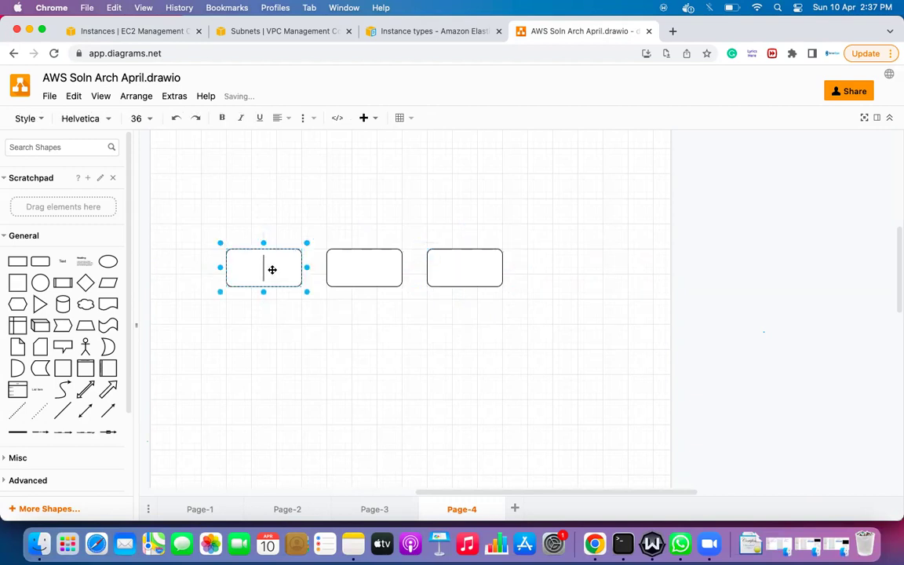
pyautogui.write('ELB')
pyautogui.click(296, 323)
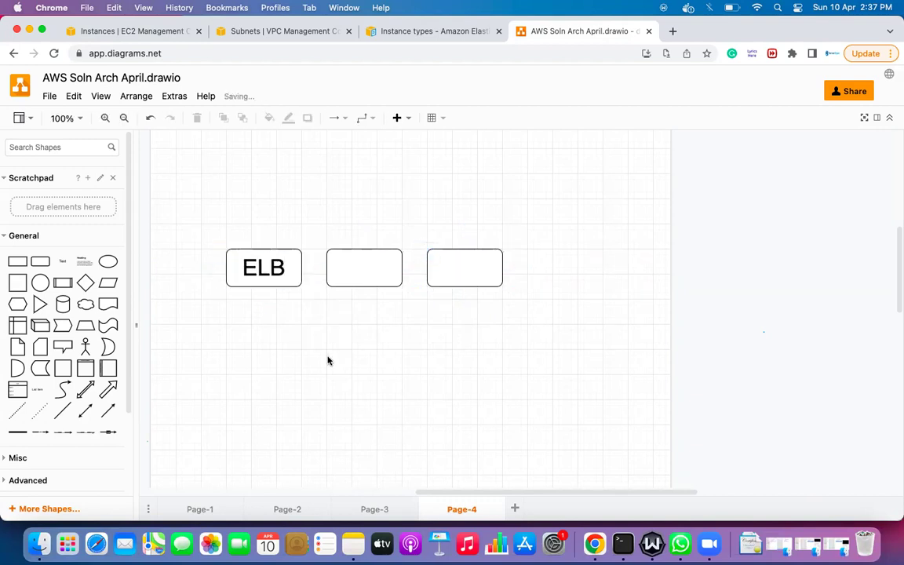
pyautogui.doubleClick(361, 265)
pyautogui.write('Web')
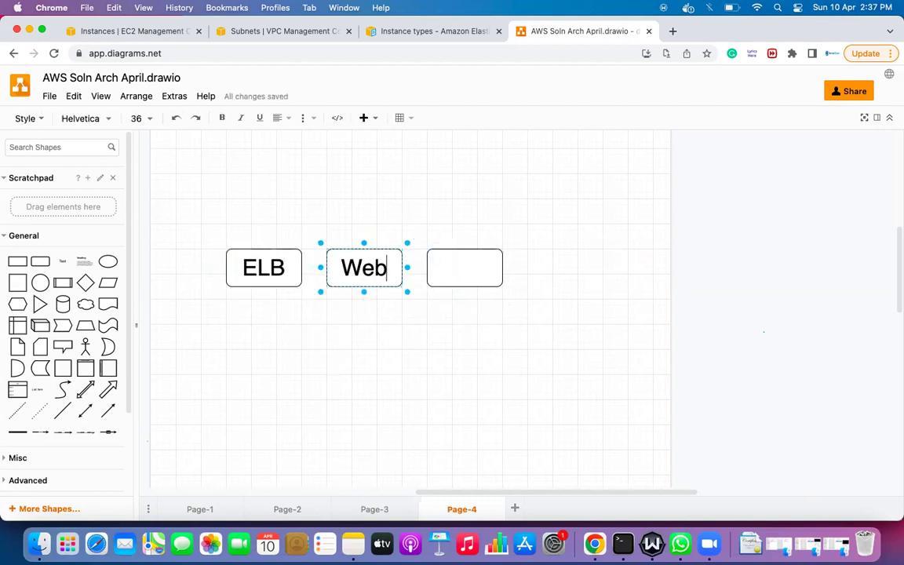
pyautogui.click(367, 333)
pyautogui.doubleClick(476, 258)
pyautogui.write('App')
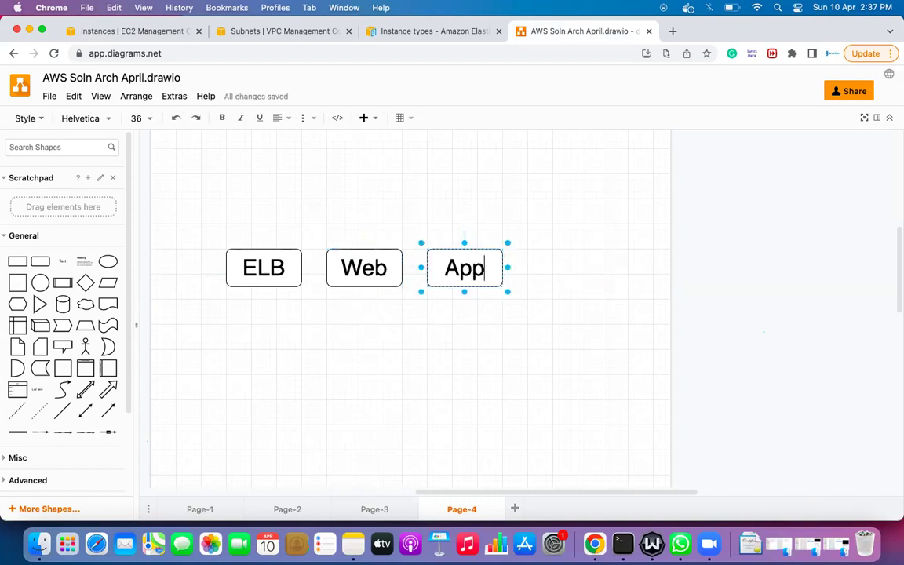
pyautogui.click(470, 346)
# Step: Add a text note below the ELB box reading "ELB-SG" with "80/443:0.0.0.0/0" on the second line
pyautogui.click(247, 265)
pyautogui.click(244, 312)
pyautogui.doubleClick(244, 313)
pyautogui.click(242, 312)
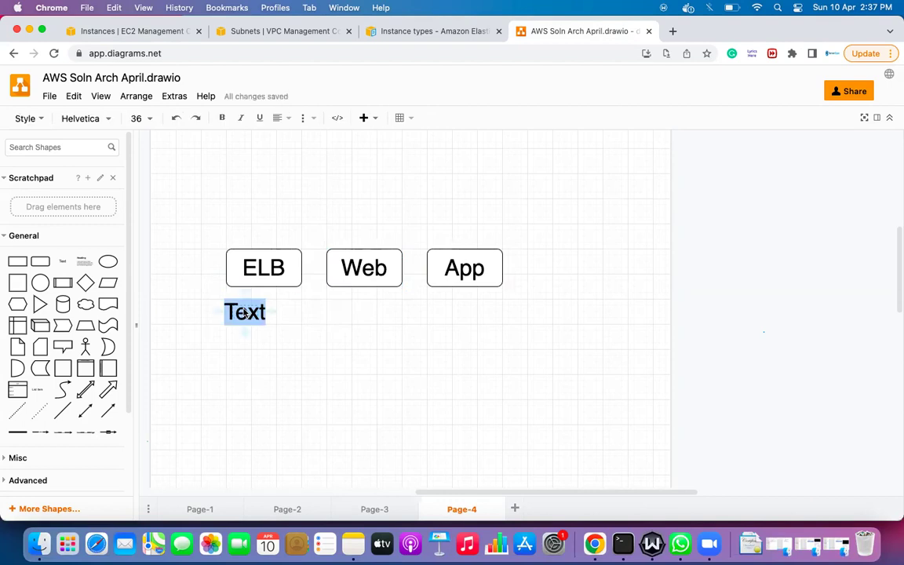
pyautogui.write('EL')
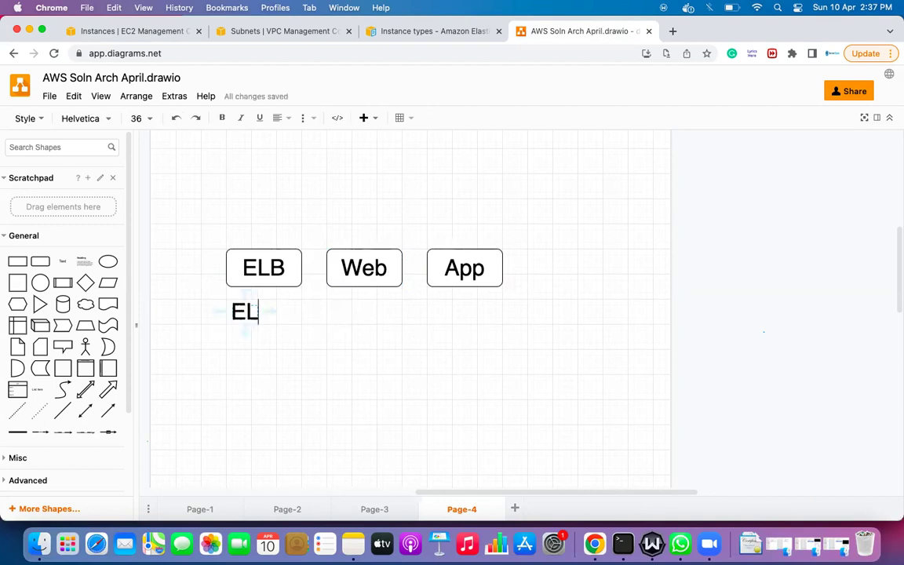
pyautogui.write('B-SG')
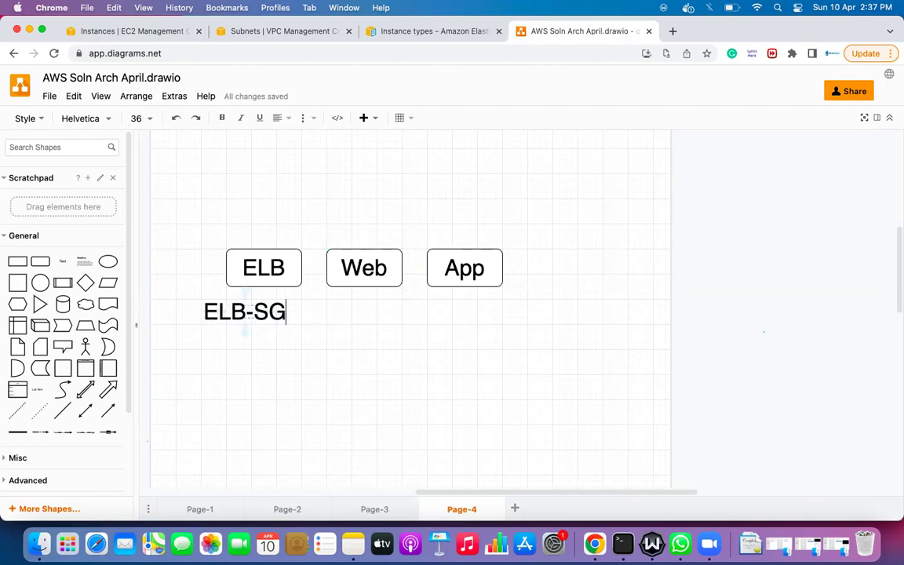
pyautogui.press('Return')
pyautogui.write('80')
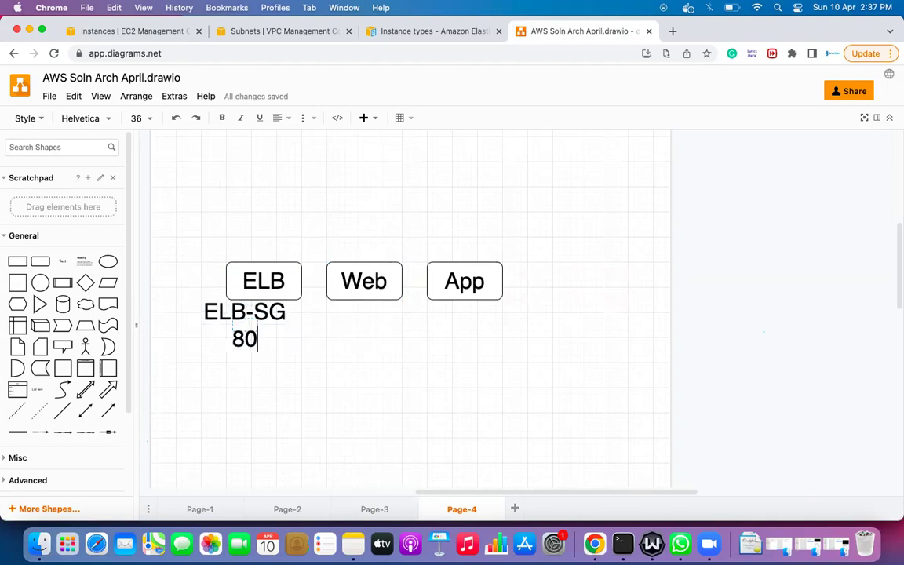
pyautogui.write('/443')
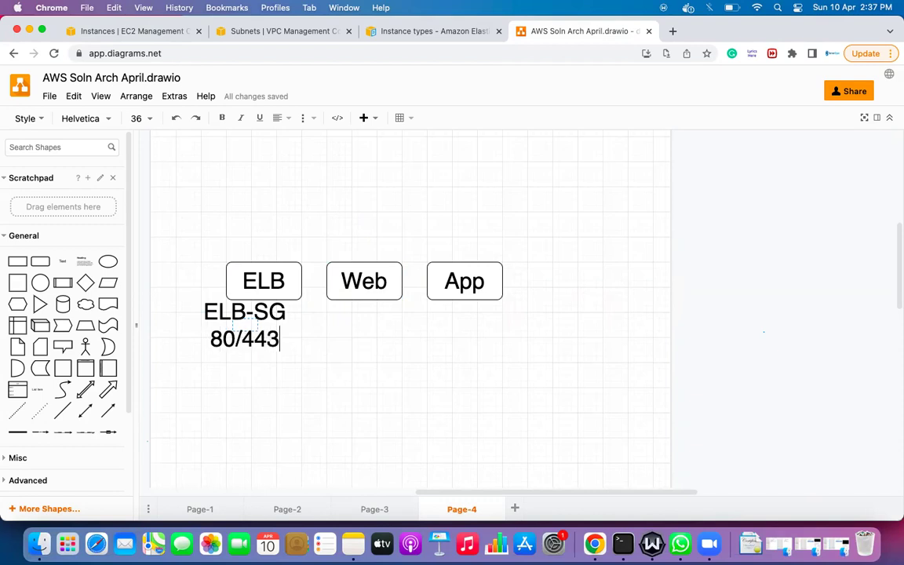
pyautogui.write(':0.0.0.0')
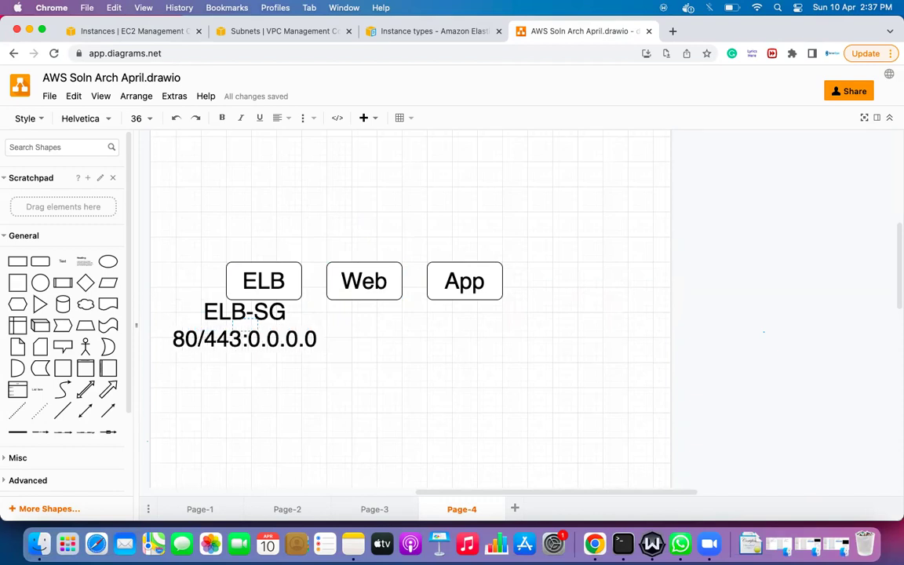
pyautogui.write('/0')
pyautogui.click(371, 431)
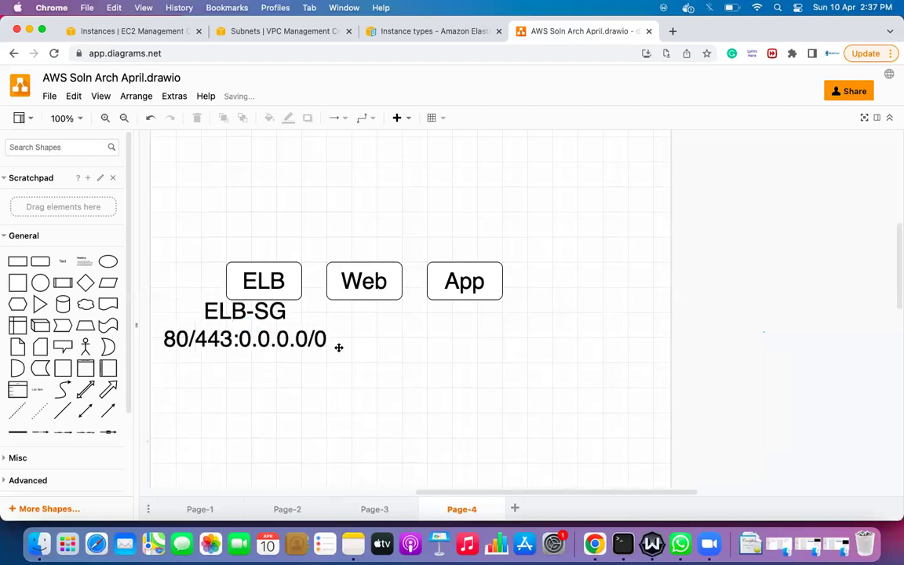
# Step: Move the App and Web boxes farther from the ELB box to make room for their notes
pyautogui.moveTo(464, 286); pyautogui.dragTo(658, 286)
pyautogui.click(367, 282)
pyautogui.moveTo(368, 282); pyautogui.dragTo(532, 280)
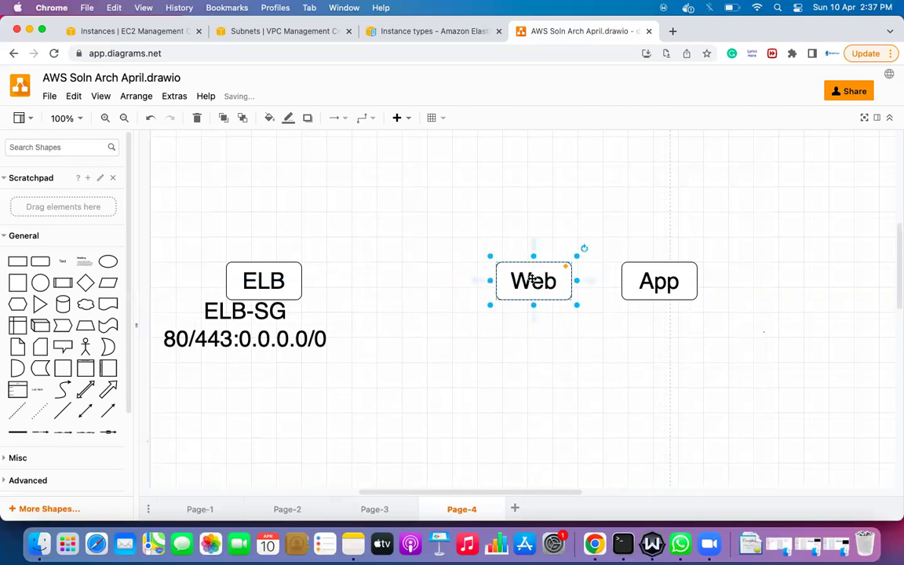
# Step: Add a text note below the Web box reading "Web-SG" with "80/443:" on the second line
pyautogui.doubleClick(520, 317)
pyautogui.click(520, 318)
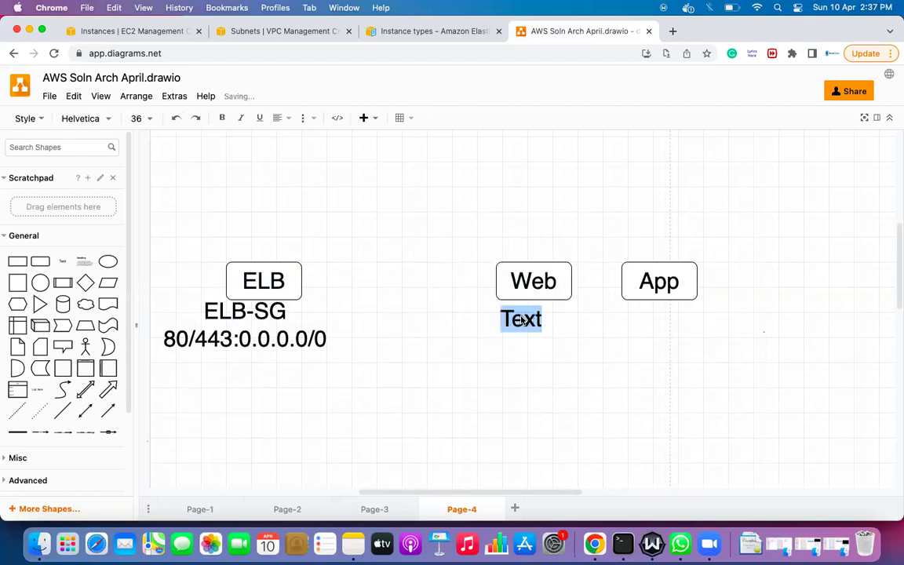
pyautogui.write('Web-SG')
pyautogui.click(521, 345)
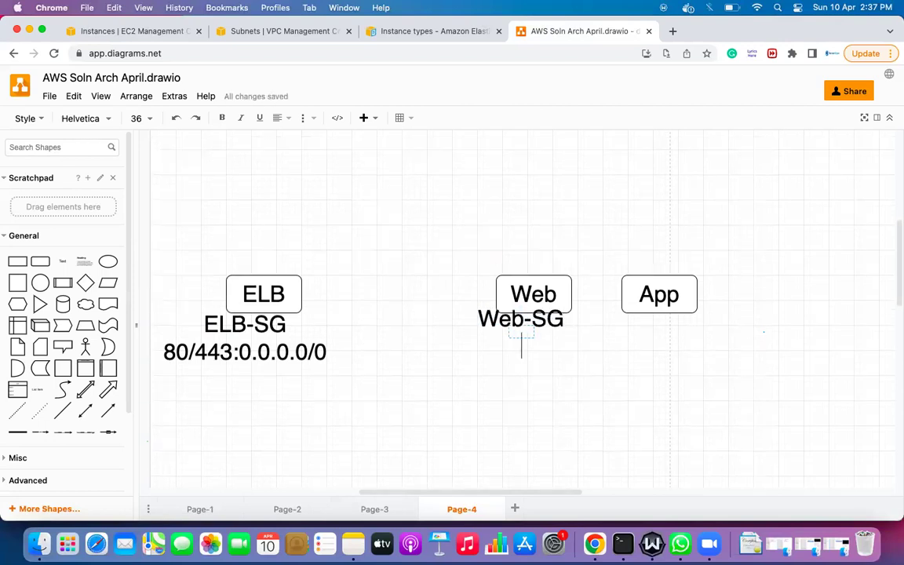
pyautogui.write('80/443')
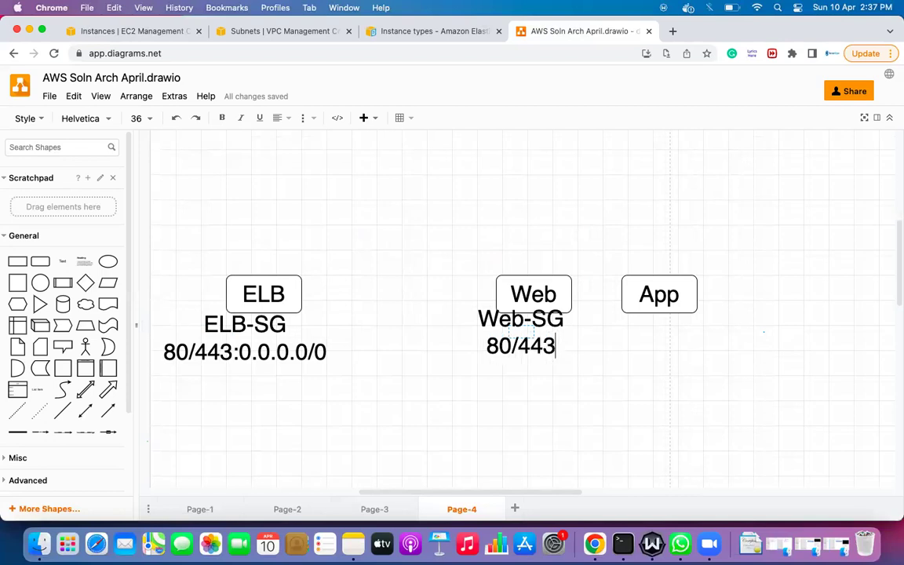
pyautogui.write(':')
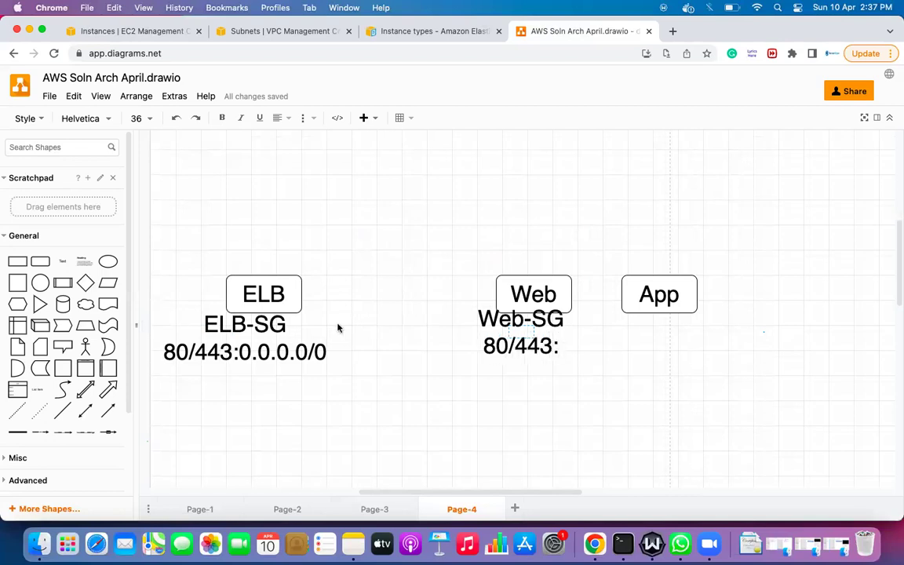
# Step: Copy the ELB-SG name from the ELB note and append it after "80/443:" in the Web note
pyautogui.click(279, 324)
pyautogui.click(278, 324)
pyautogui.tripleClick(278, 324)
pyautogui.press('super+c')
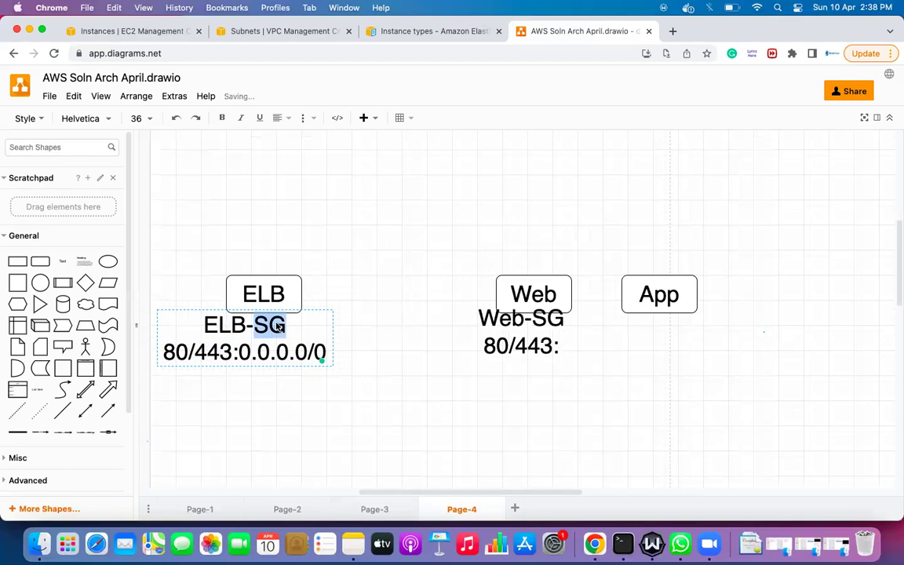
pyautogui.click(559, 349)
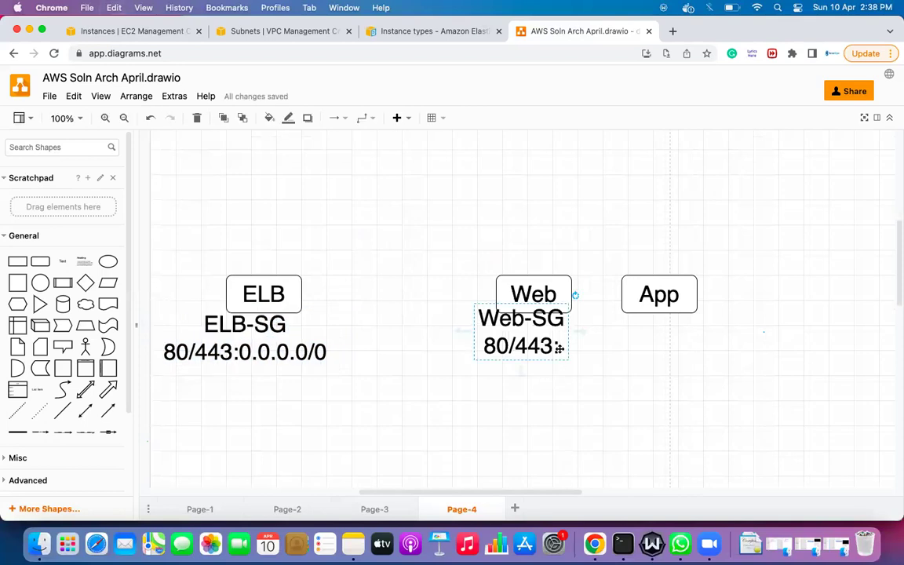
pyautogui.doubleClick(559, 348)
pyautogui.press('Right')
pyautogui.press('super+v')
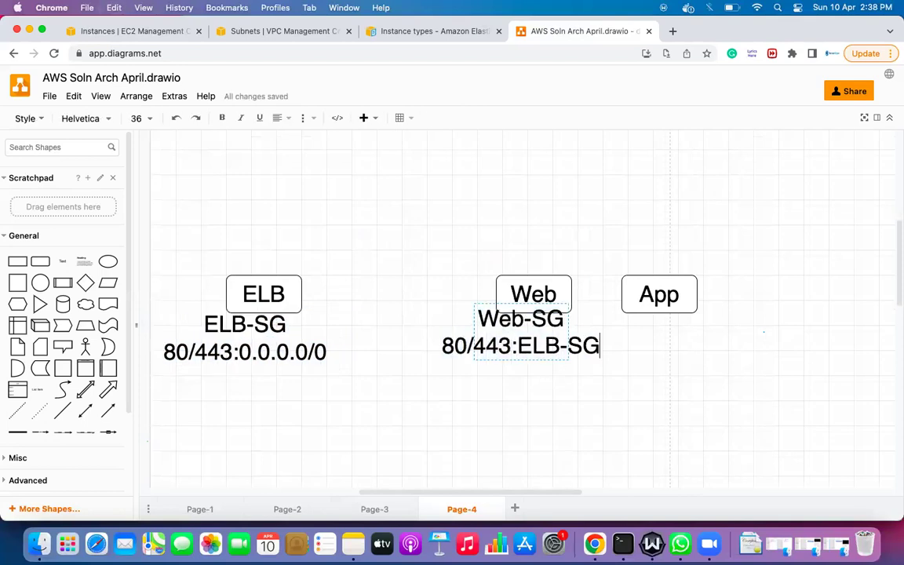
pyautogui.click(547, 406)
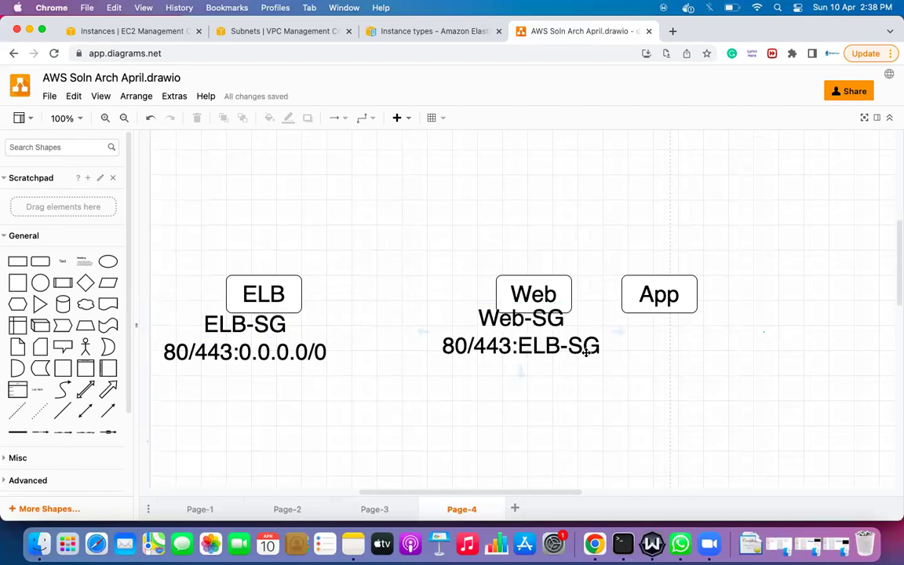
# Step: Raise the Web box clear of its note and move the App box up and farther away from it
pyautogui.click(524, 295)
pyautogui.moveTo(524, 295); pyautogui.dragTo(524, 286)
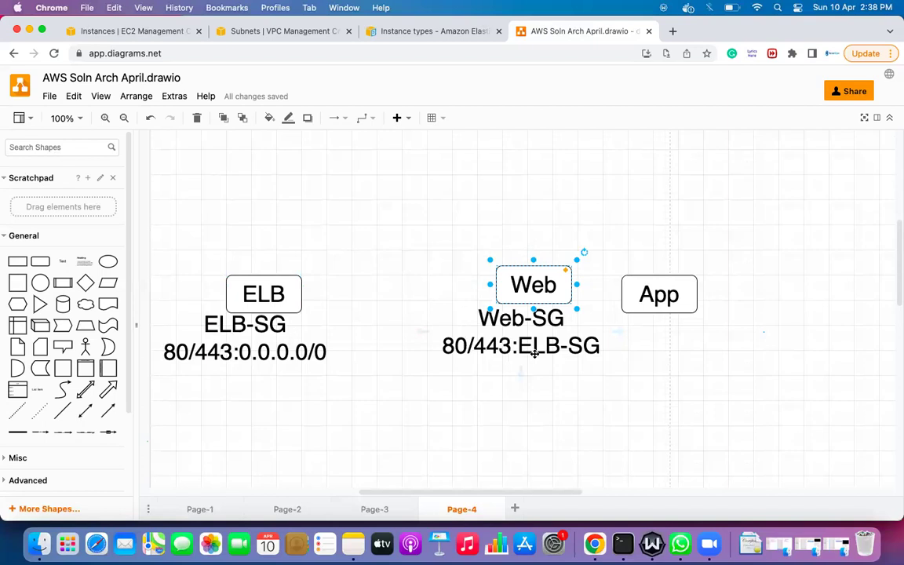
pyautogui.moveTo(660, 306); pyautogui.dragTo(716, 287)
pyautogui.doubleClick(717, 288)
# Step: Add a text note below the App box reading "8888:Web-SG"
pyautogui.click(718, 331)
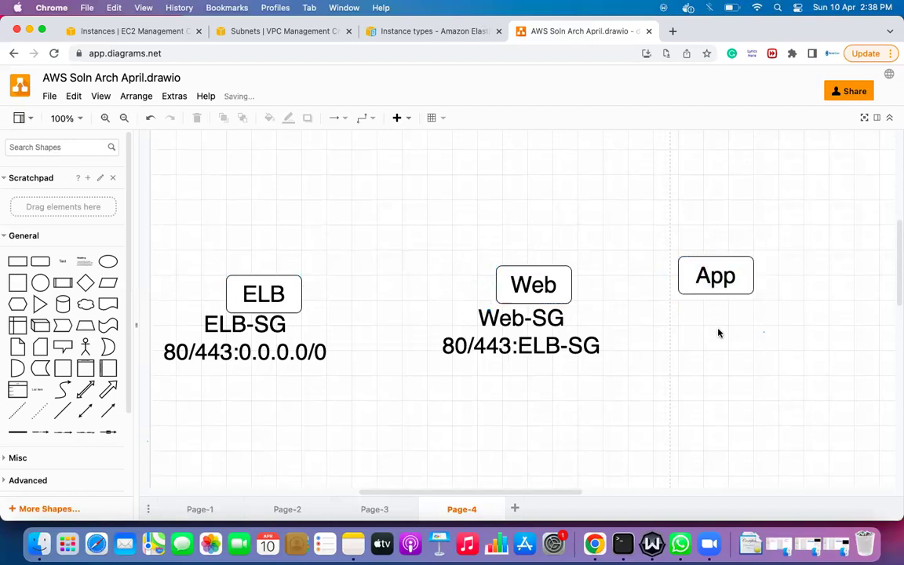
pyautogui.doubleClick(718, 332)
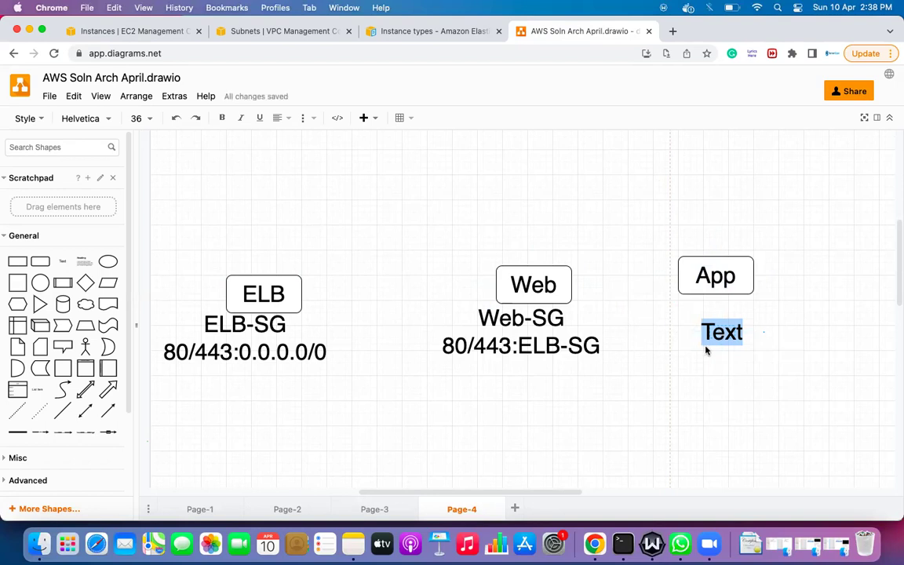
pyautogui.write('8')
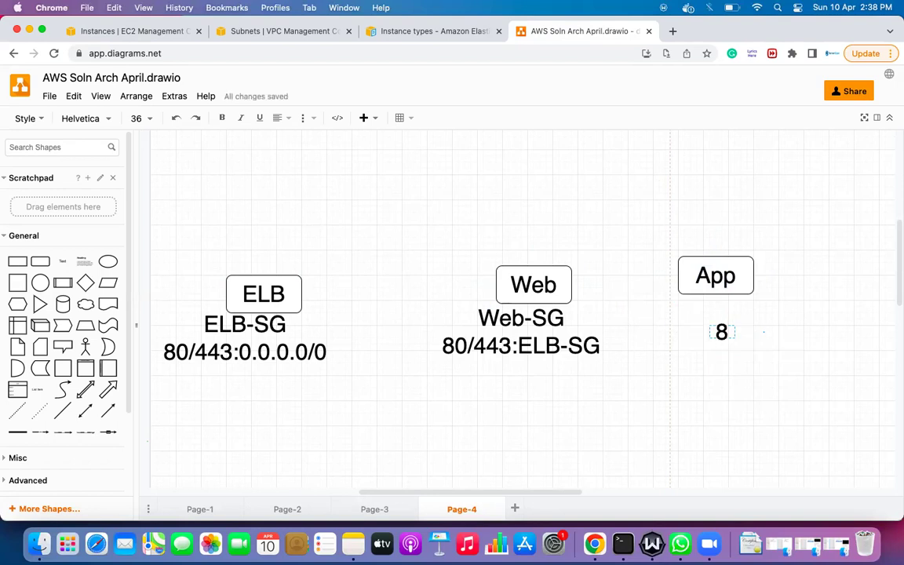
pyautogui.write('888')
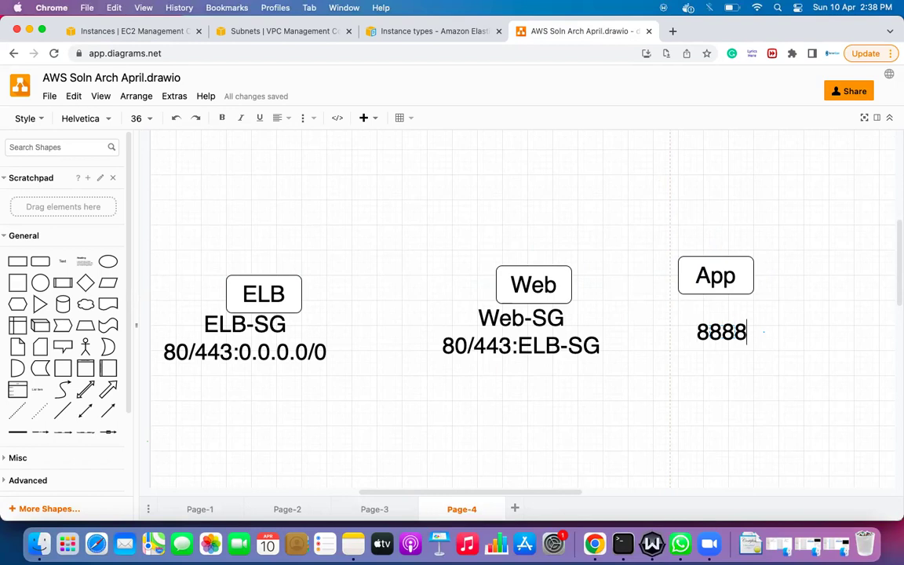
pyautogui.write(':')
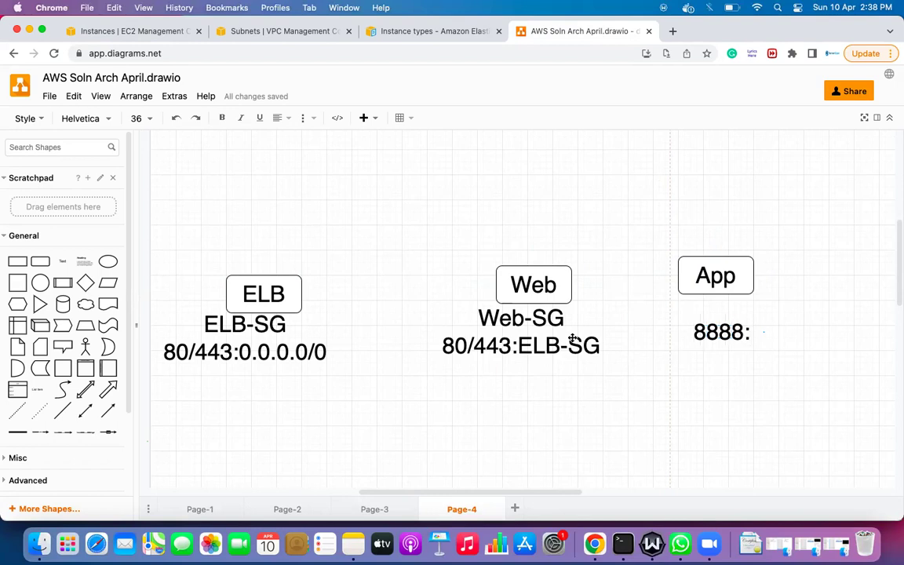
pyautogui.write('Web')
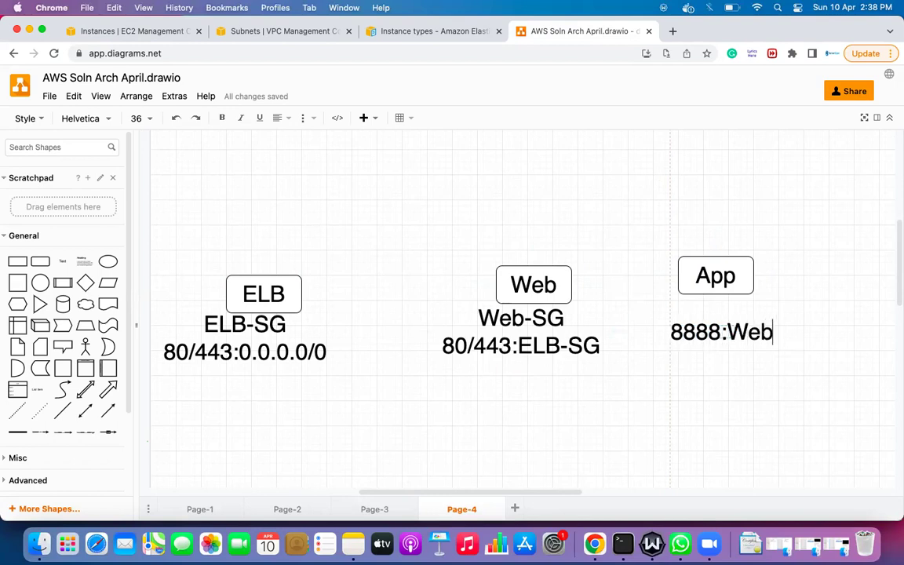
pyautogui.write('-SG')
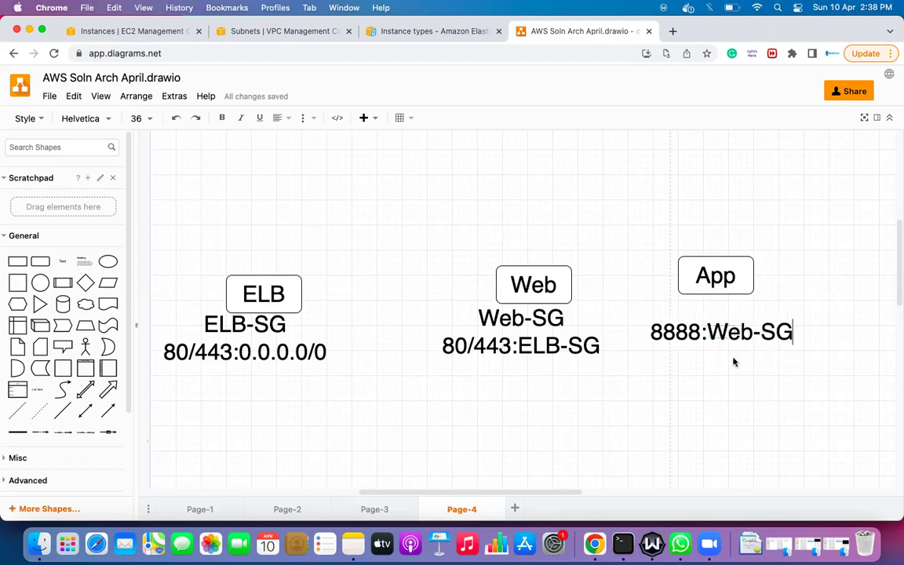
pyautogui.click(738, 371)
pyautogui.click(716, 275)
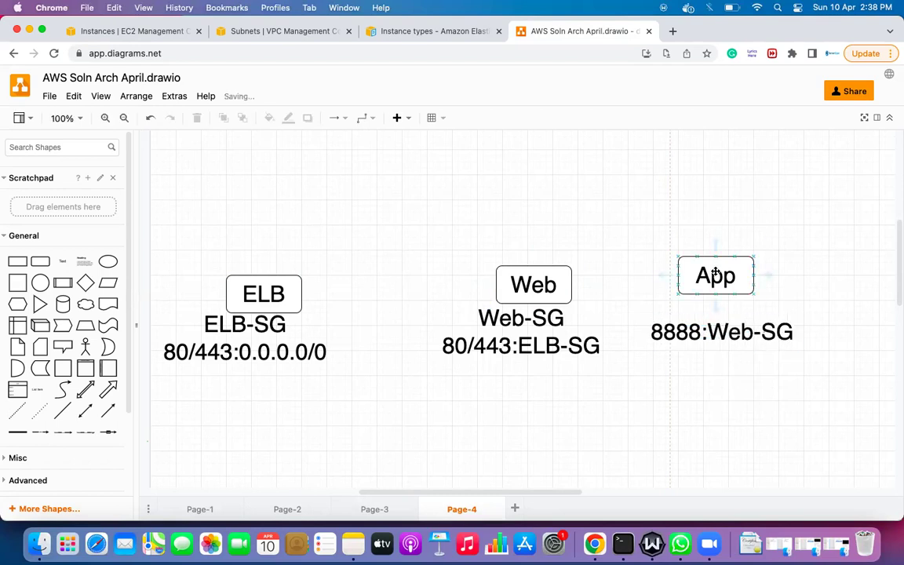
pyautogui.click(533, 289)
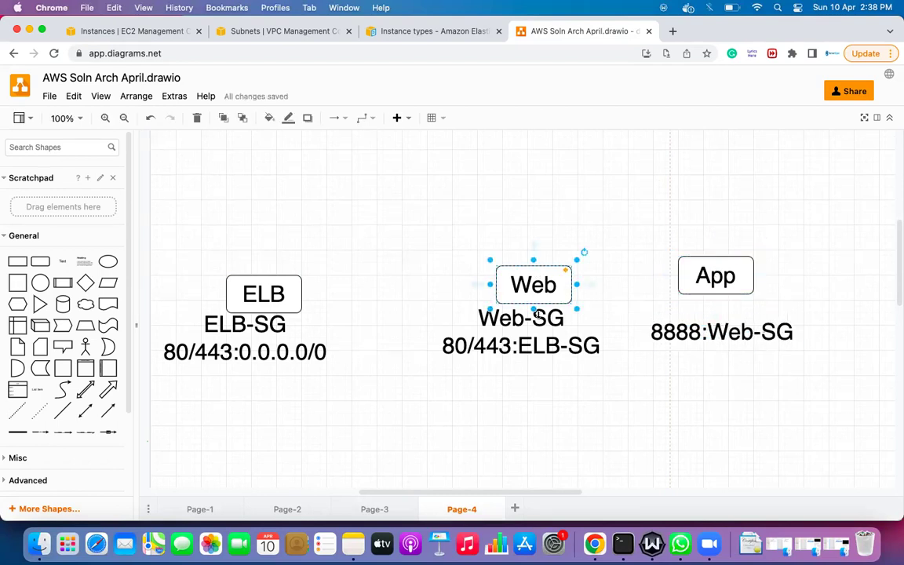
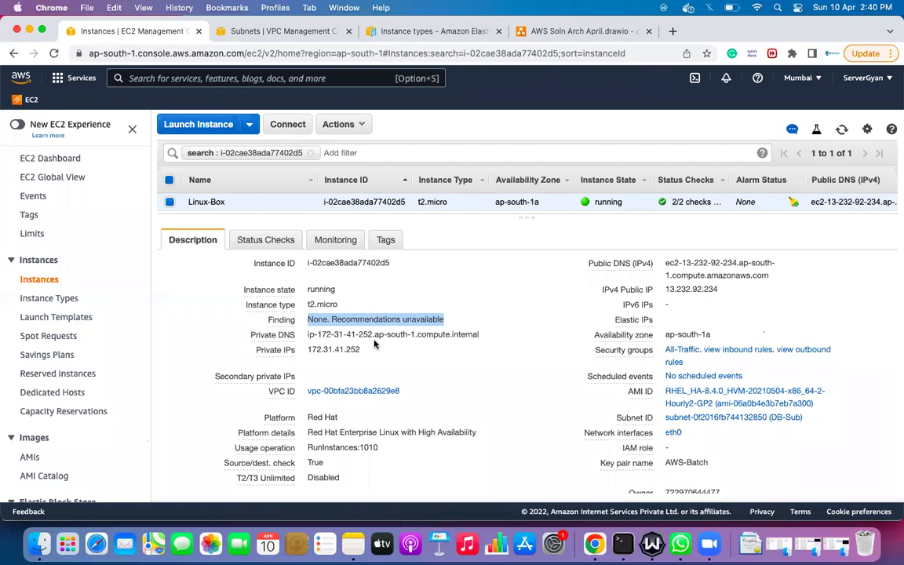
# Step: Examine the Linux-Box instance's private DNS name, private IP address and public DNS name
pyautogui.moveTo(327, 343)
pyautogui.moveTo(308, 335); pyautogui.dragTo(484, 336)
pyautogui.moveTo(311, 362); pyautogui.dragTo(401, 362)
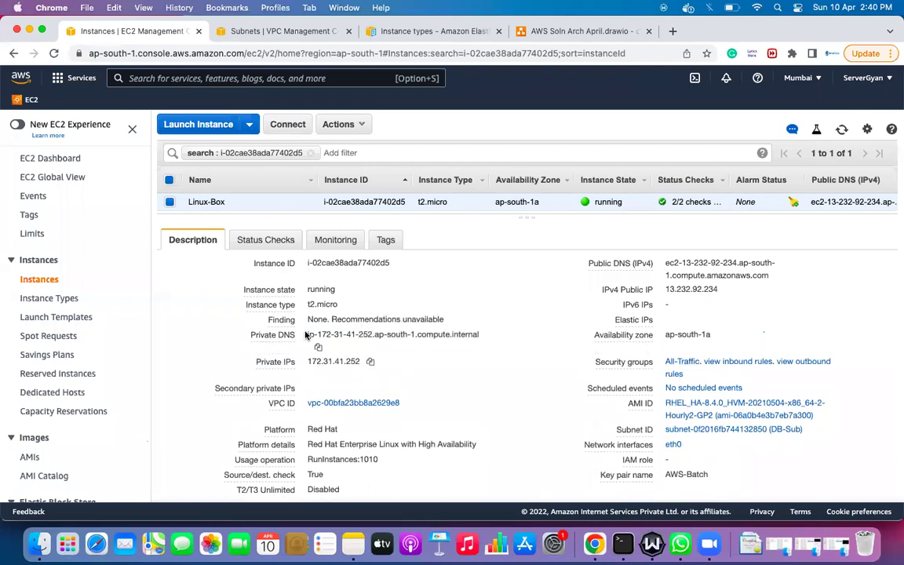
pyautogui.moveTo(308, 335); pyautogui.dragTo(372, 334)
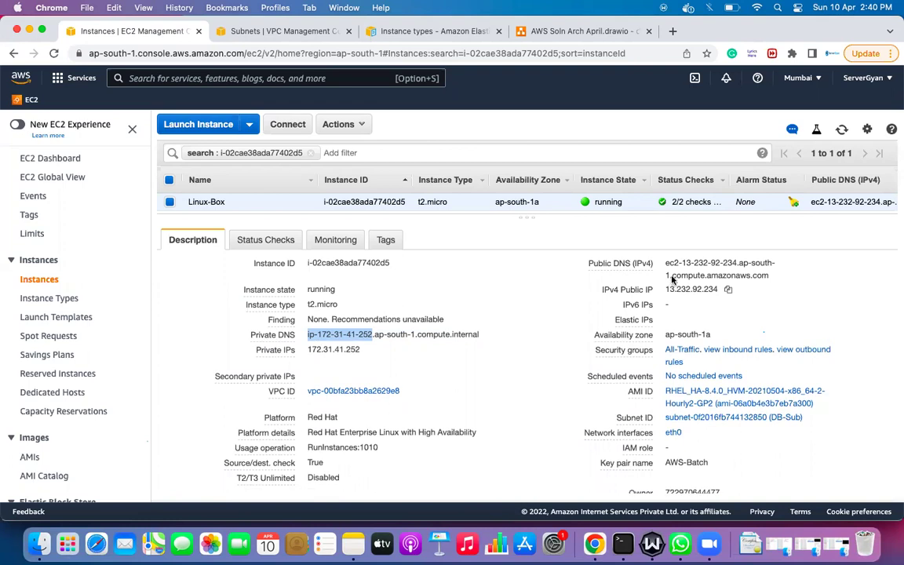
pyautogui.moveTo(666, 263); pyautogui.dragTo(769, 275)
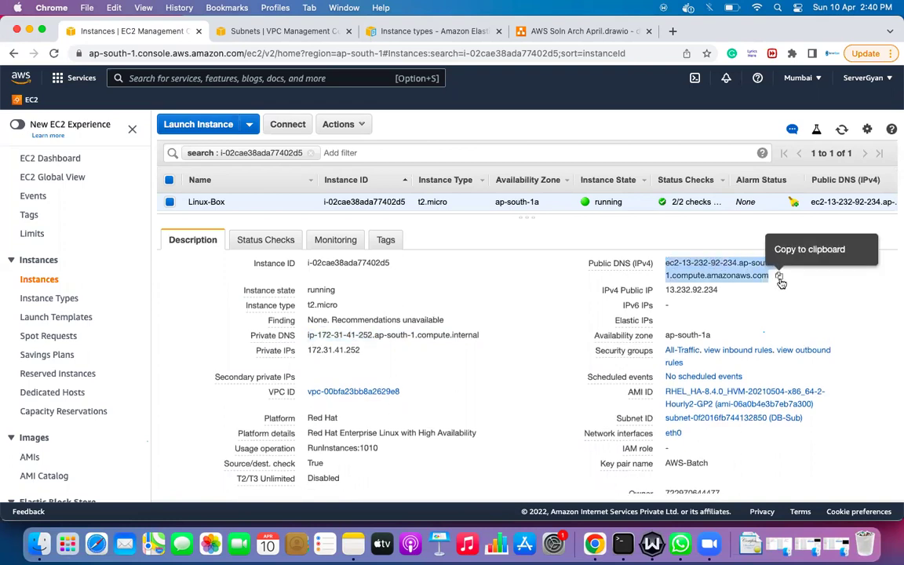
# Step: Examine the remaining Linux-Box description details, including availability zone, network interface, key pair name, owner and root device
pyautogui.scroll(-2, 780, 282)
pyautogui.moveTo(666, 265); pyautogui.dragTo(721, 268)
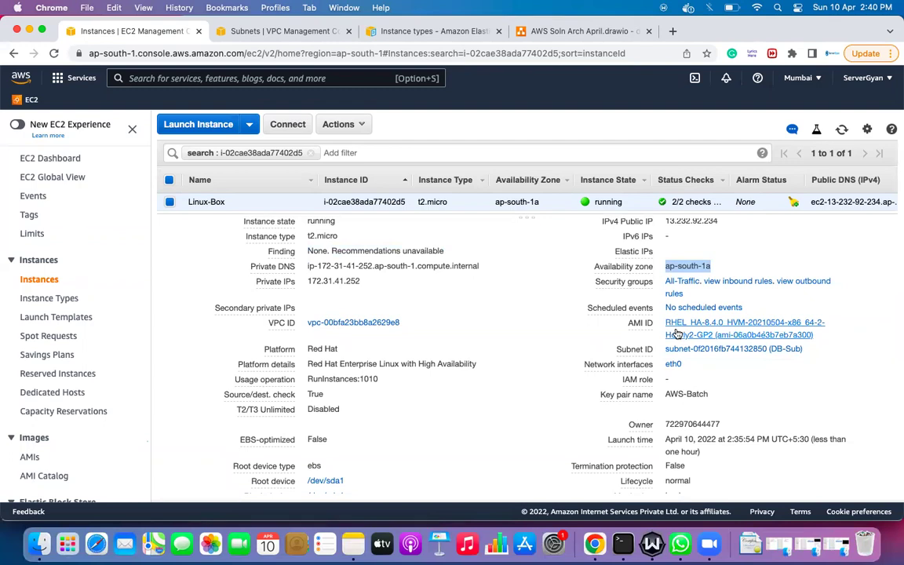
pyautogui.scroll(-1, 676, 334)
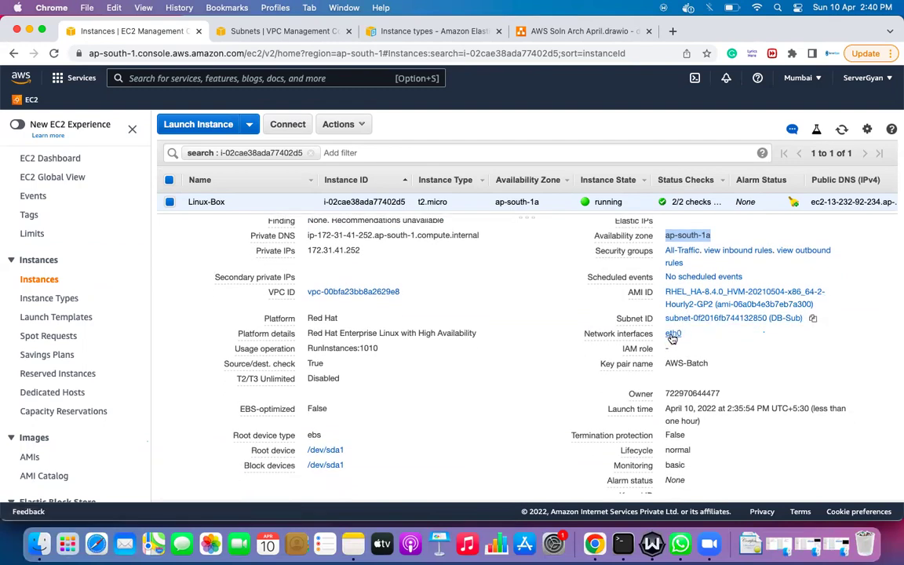
pyautogui.scroll(-1, 673, 333)
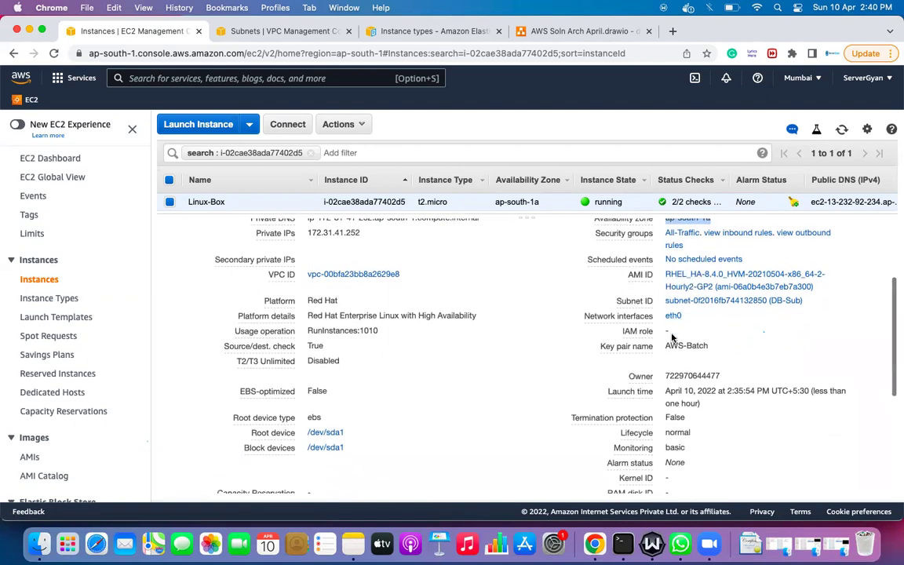
pyautogui.scroll(-3, 673, 320)
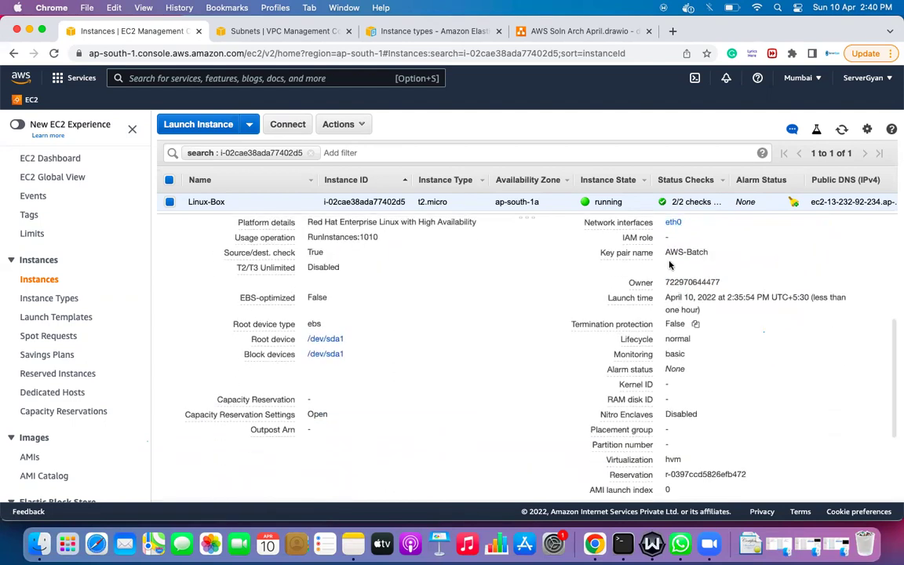
pyautogui.moveTo(664, 252); pyautogui.dragTo(724, 255)
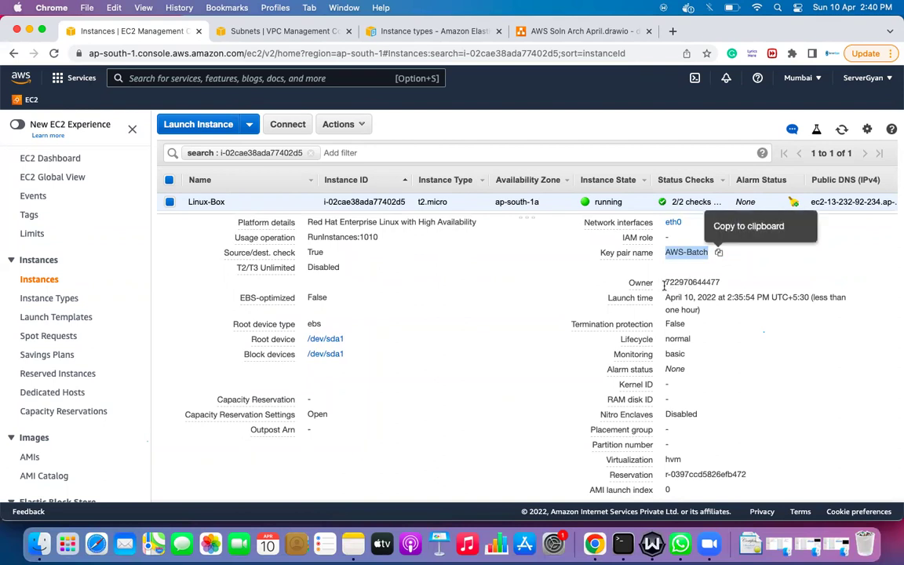
pyautogui.moveTo(664, 282); pyautogui.dragTo(721, 284)
pyautogui.scroll(-4, 682, 345)
pyautogui.scroll(3, 511, 292)
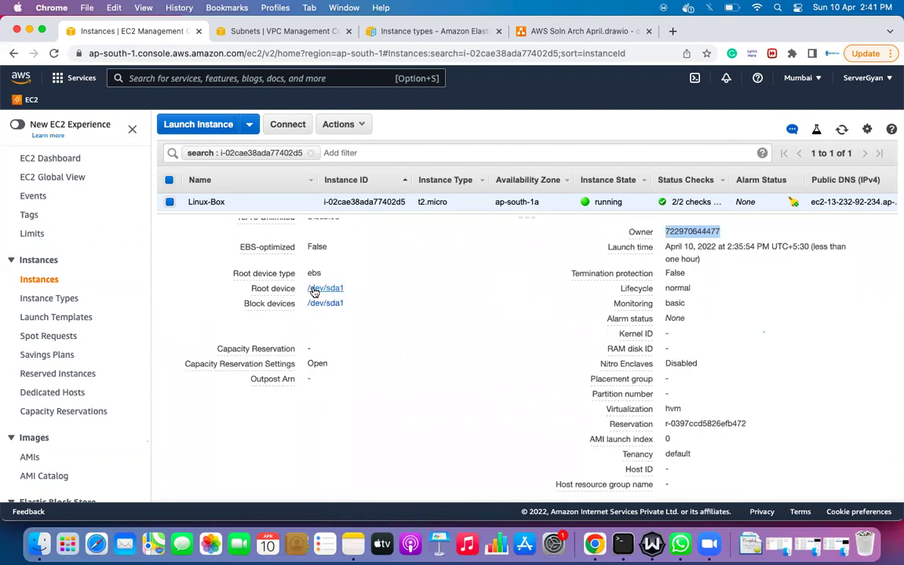
pyautogui.scroll(8, 314, 292)
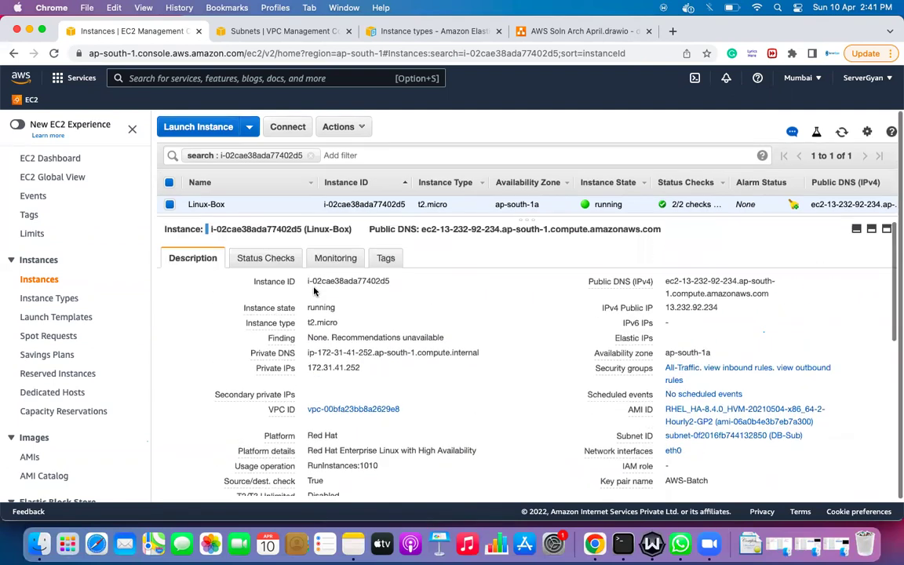
# Step: Examine the Linux-Box status checks, comparing the System Status Checks with the Instance Status Checks and their explanations
pyautogui.click(263, 259)
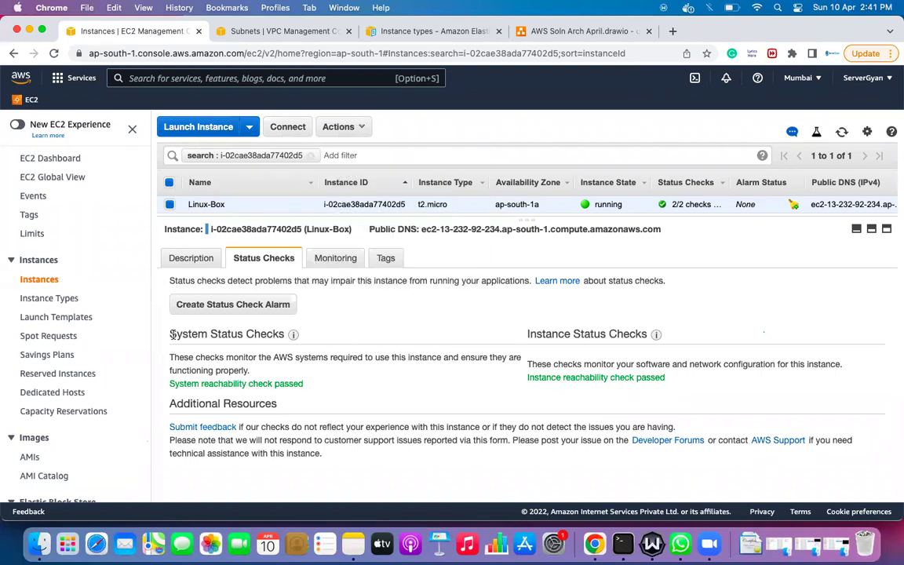
pyautogui.moveTo(167, 334); pyautogui.dragTo(284, 335)
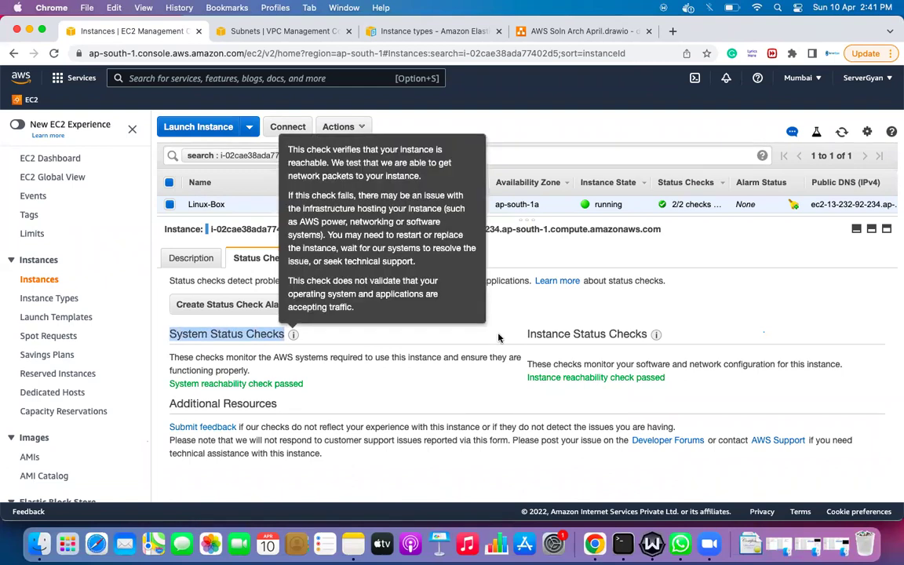
pyautogui.click(527, 329)
pyautogui.moveTo(526, 329); pyautogui.dragTo(648, 334)
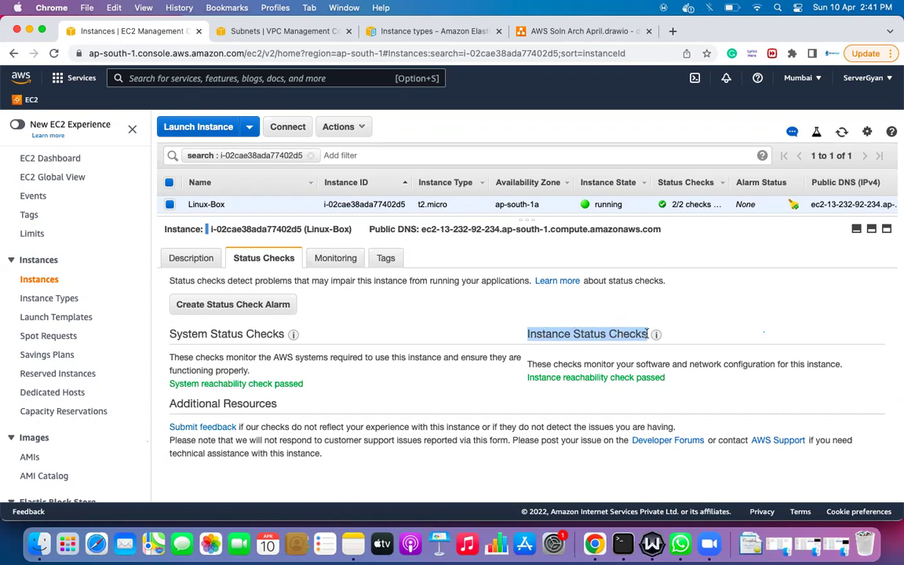
pyautogui.moveTo(656, 335)
pyautogui.click(651, 246)
pyautogui.moveTo(650, 246); pyautogui.dragTo(789, 320)
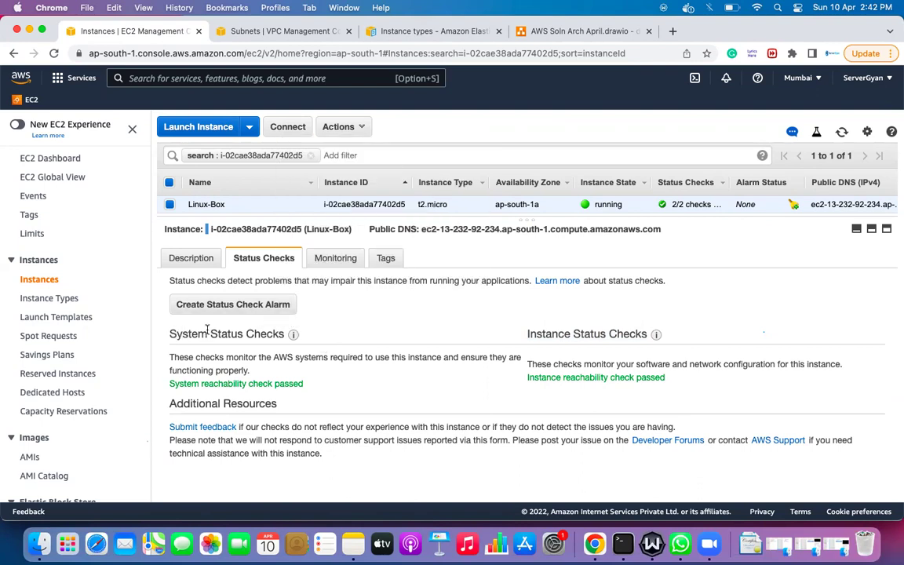
# Step: Read the System Status Checks explanation about restarting or seeking support, revisit Instance Status Checks and glance at the CloudWatch monitoring
pyautogui.moveTo(293, 334)
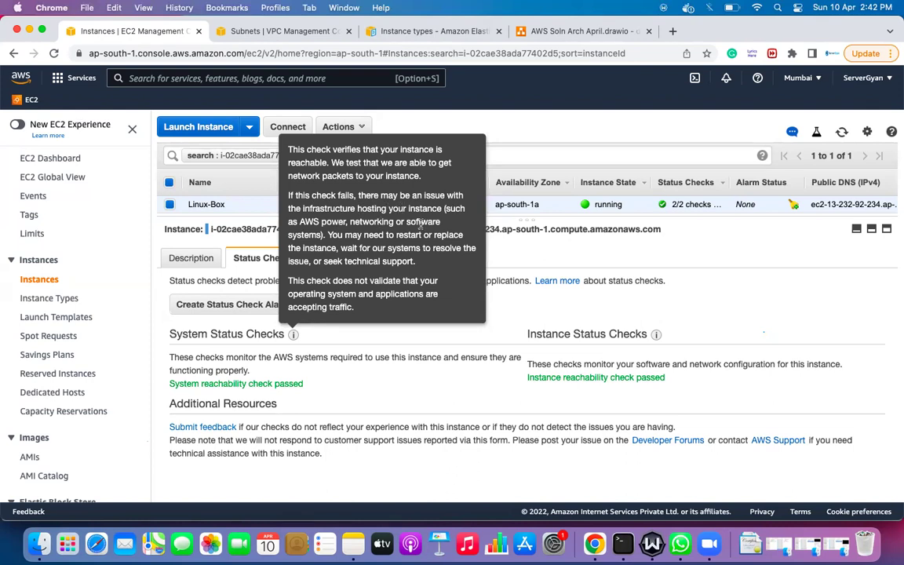
pyautogui.moveTo(323, 236); pyautogui.dragTo(372, 249)
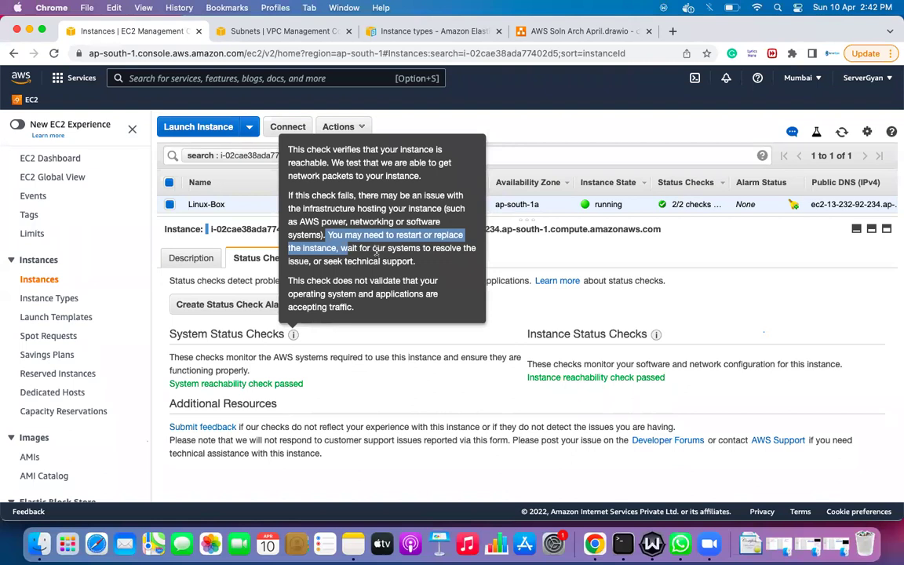
pyautogui.click(315, 261)
pyautogui.moveTo(315, 261); pyautogui.dragTo(421, 261)
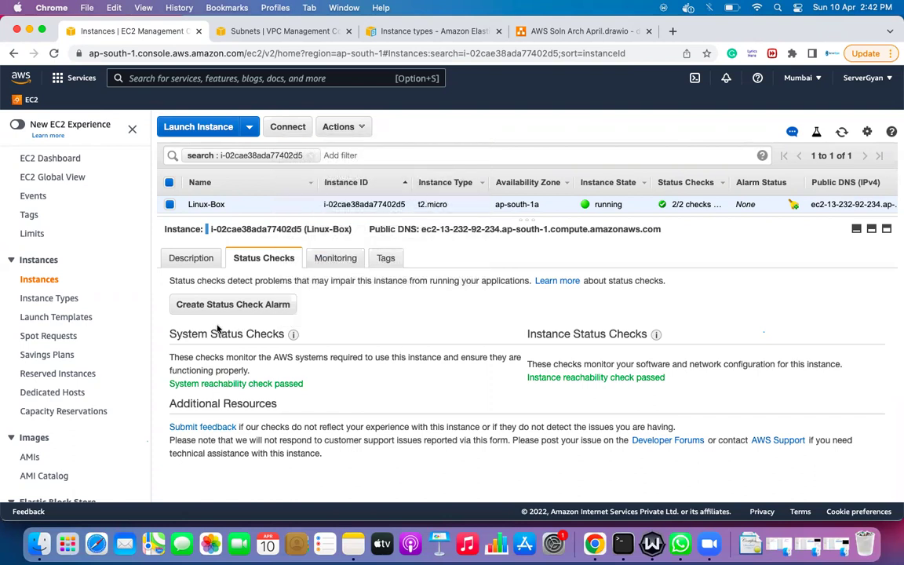
pyautogui.moveTo(167, 334); pyautogui.dragTo(298, 334)
pyautogui.click(330, 342)
pyautogui.moveTo(527, 334); pyautogui.dragTo(646, 333)
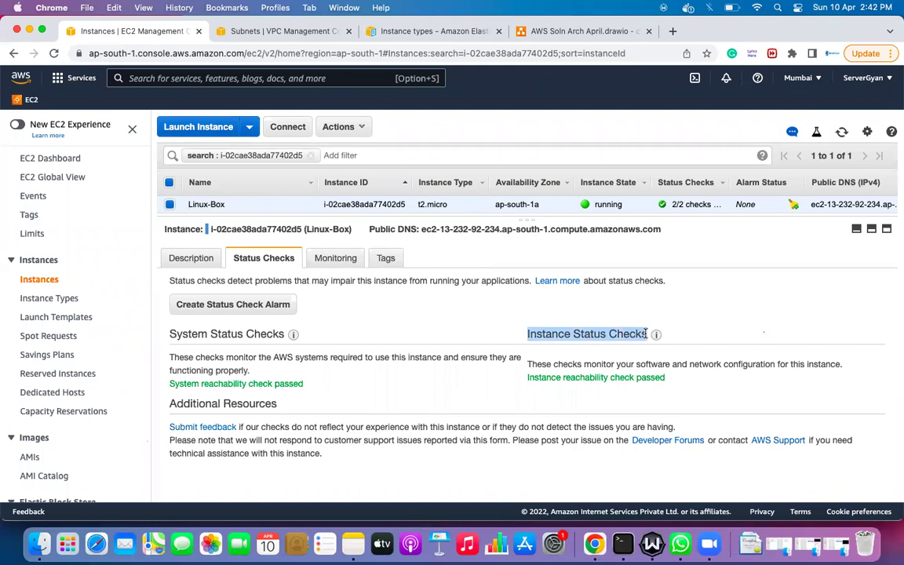
pyautogui.click(333, 259)
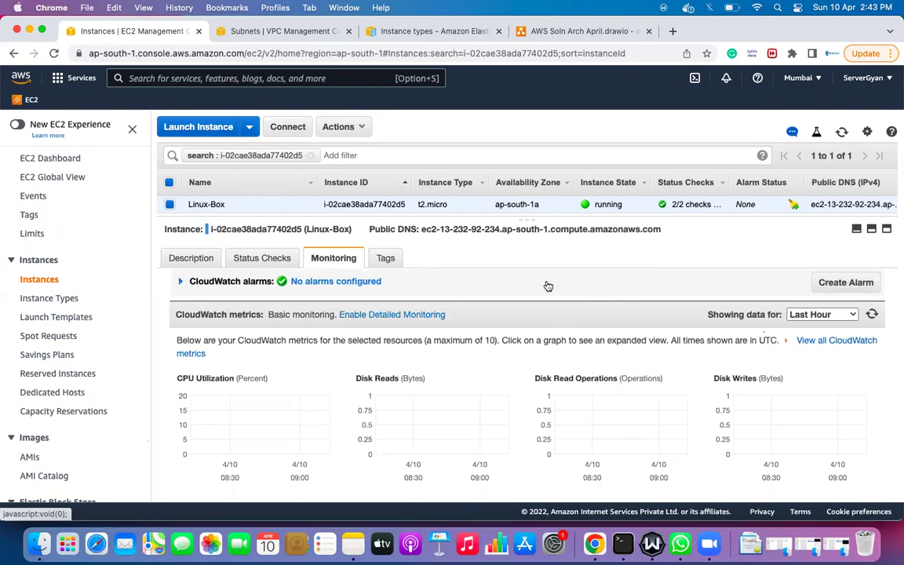
pyautogui.click(262, 258)
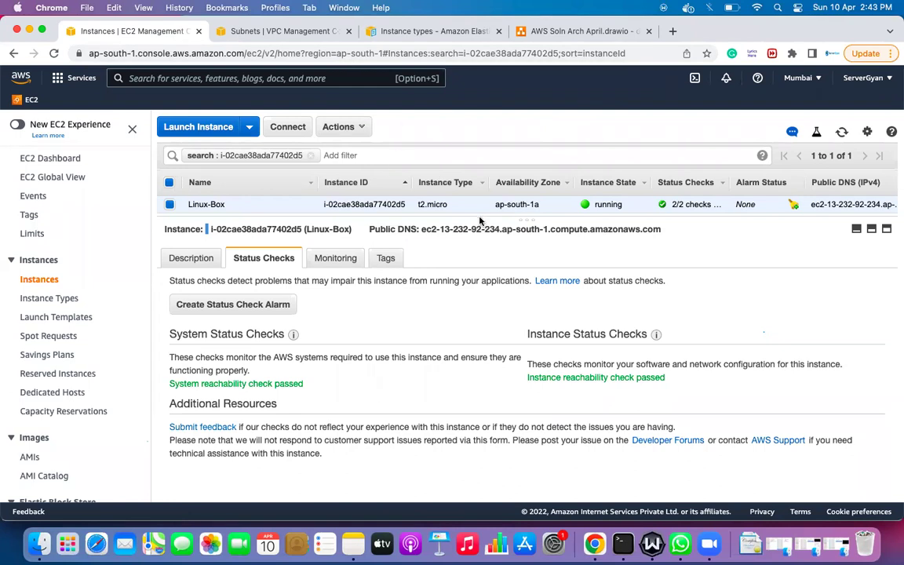
# Step: Start a CloudWatch alarm for Linux-Box from its monitoring view and set its action to Reboot this instance
pyautogui.click(336, 262)
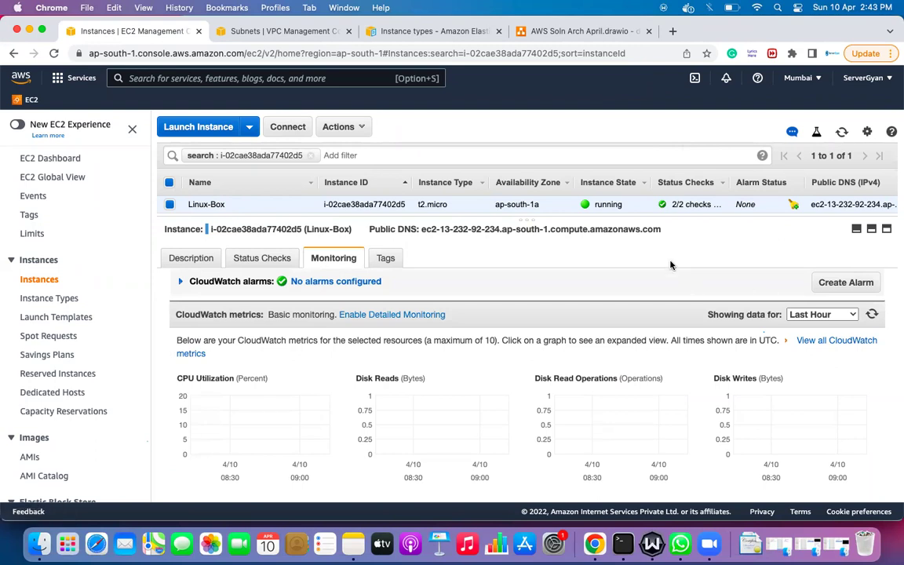
pyautogui.click(839, 287)
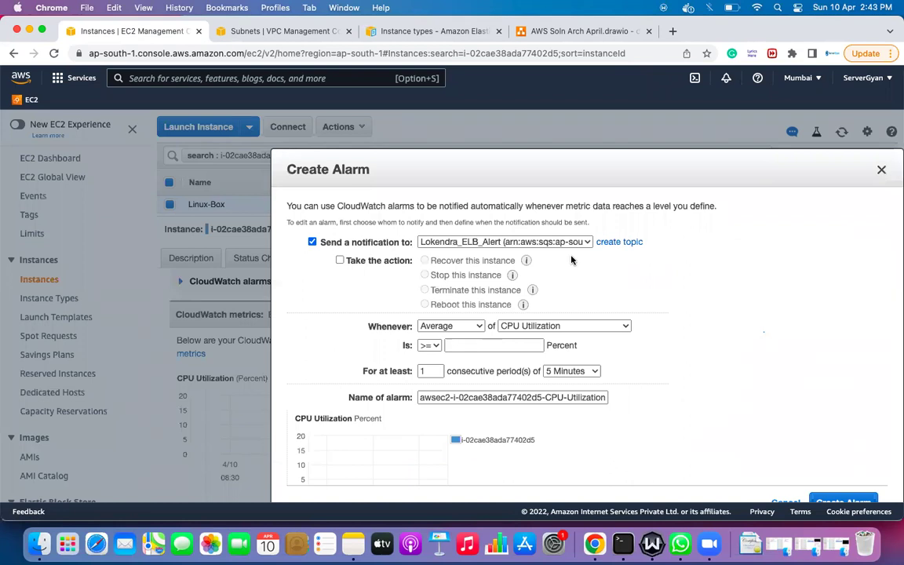
pyautogui.click(339, 261)
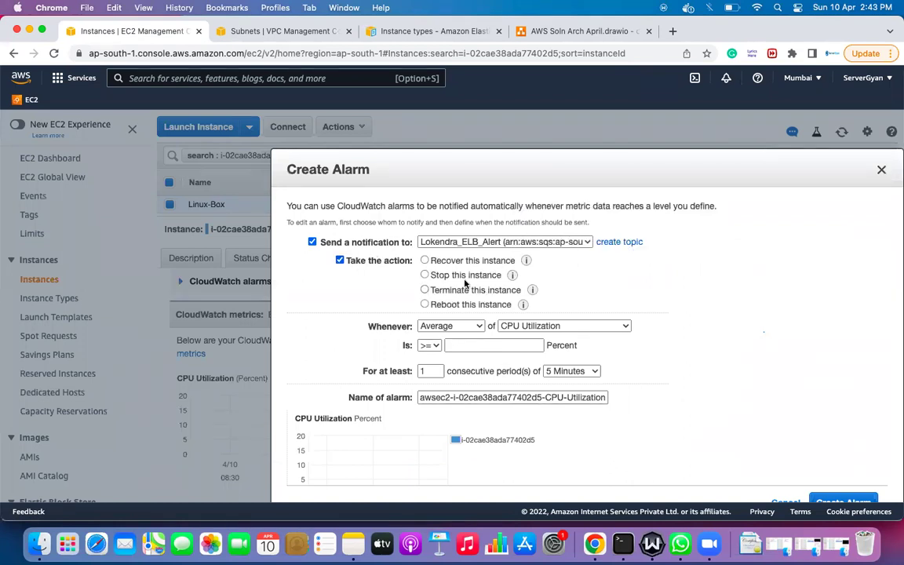
pyautogui.click(425, 261)
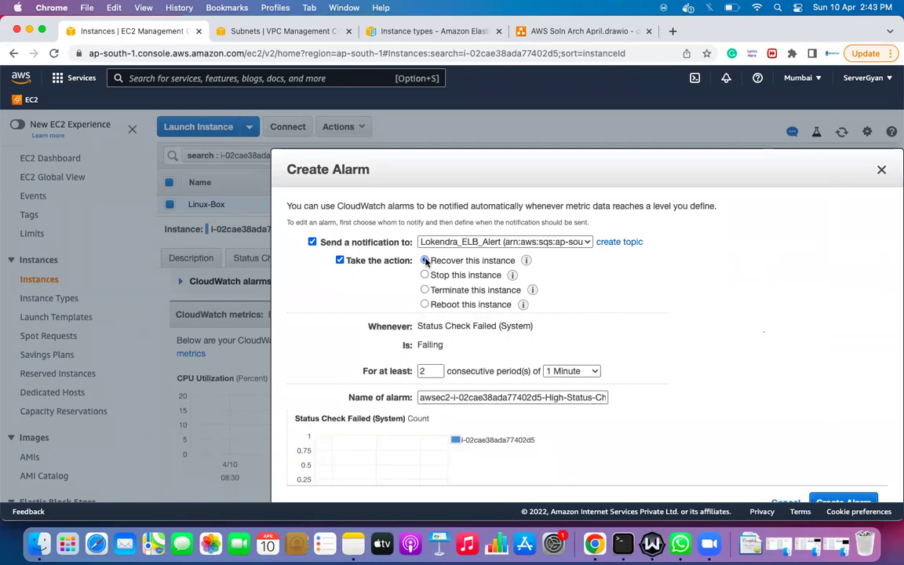
pyautogui.click(425, 275)
pyautogui.click(425, 291)
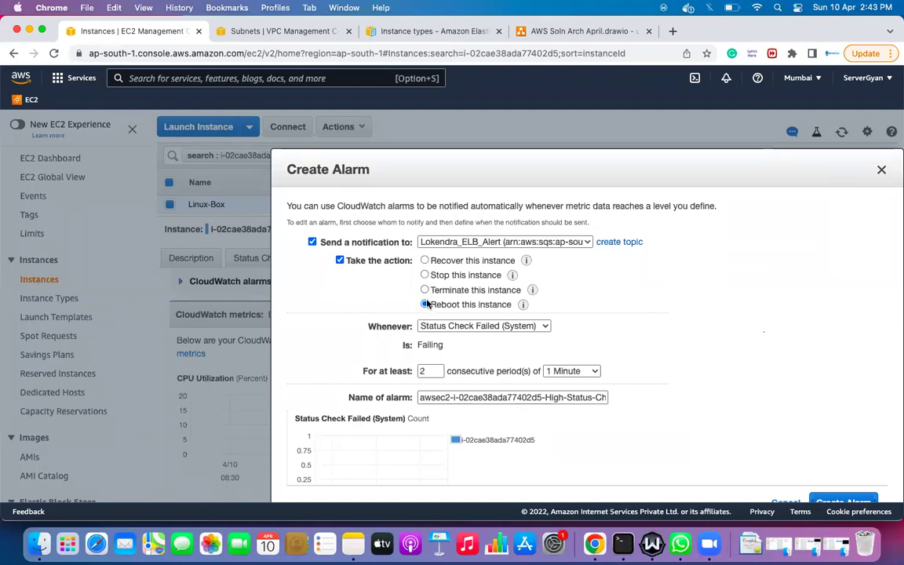
# Step: Create the reboot alarm for Status Check Failed (System) over 2 consecutive 1-minute periods and expand the instance's CloudWatch alarms list
pyautogui.scroll(-5, 619, 363)
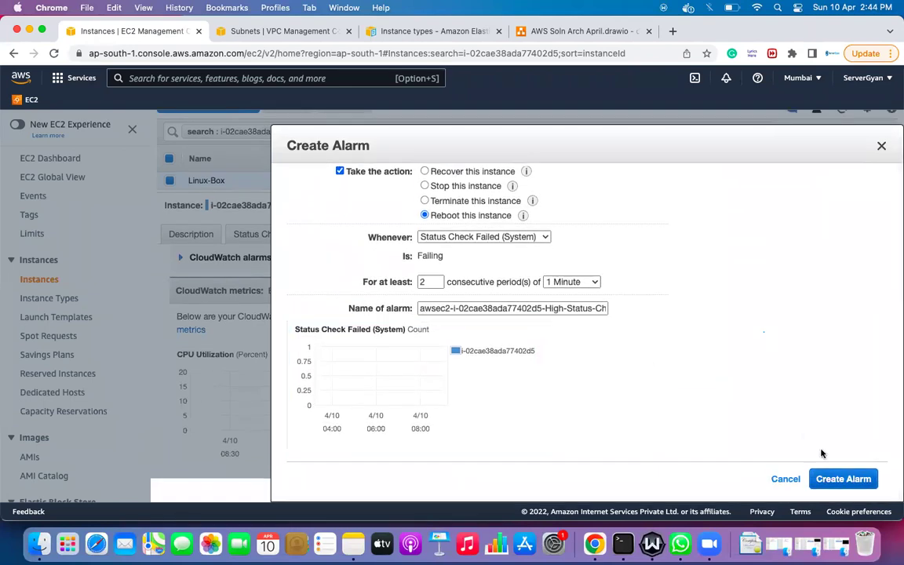
pyautogui.scroll(2, 699, 386)
pyautogui.scroll(2, 674, 362)
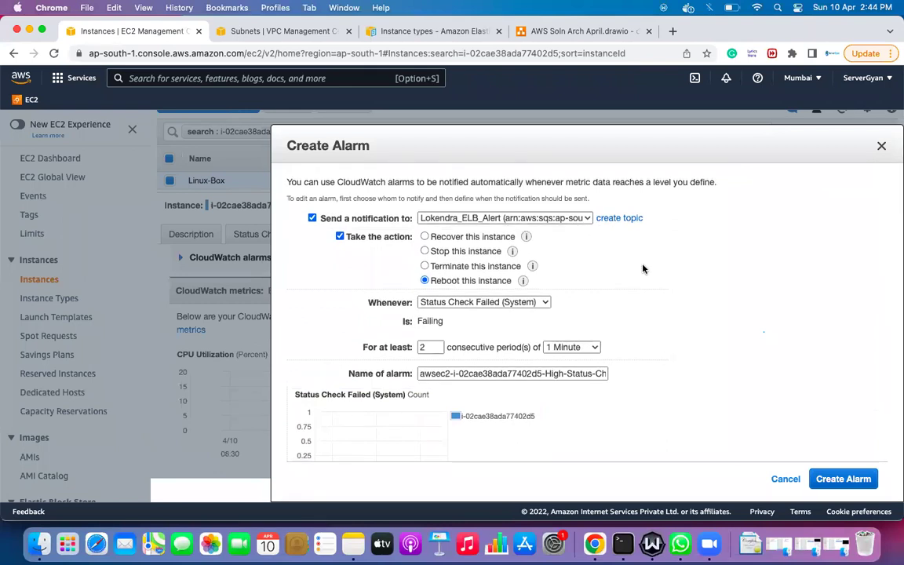
pyautogui.scroll(-1, 577, 237)
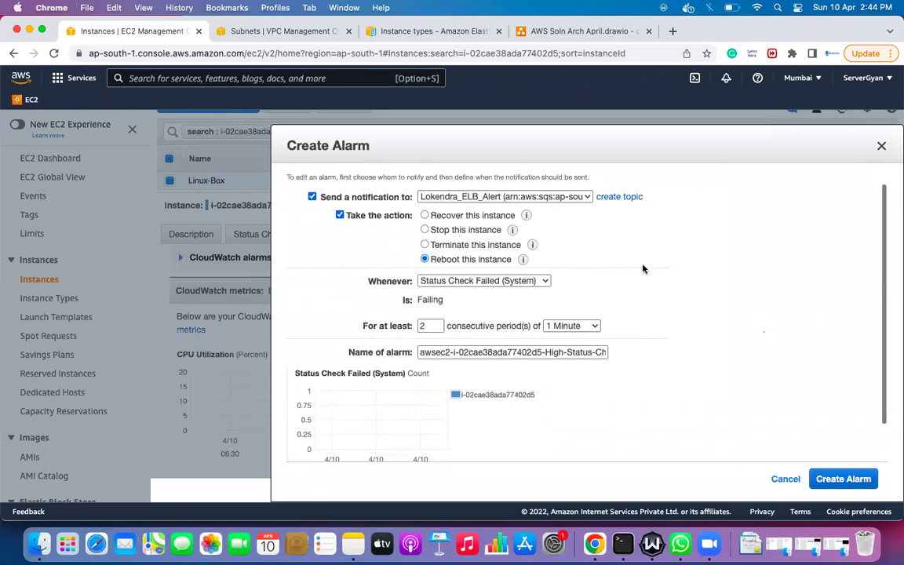
pyautogui.click(843, 479)
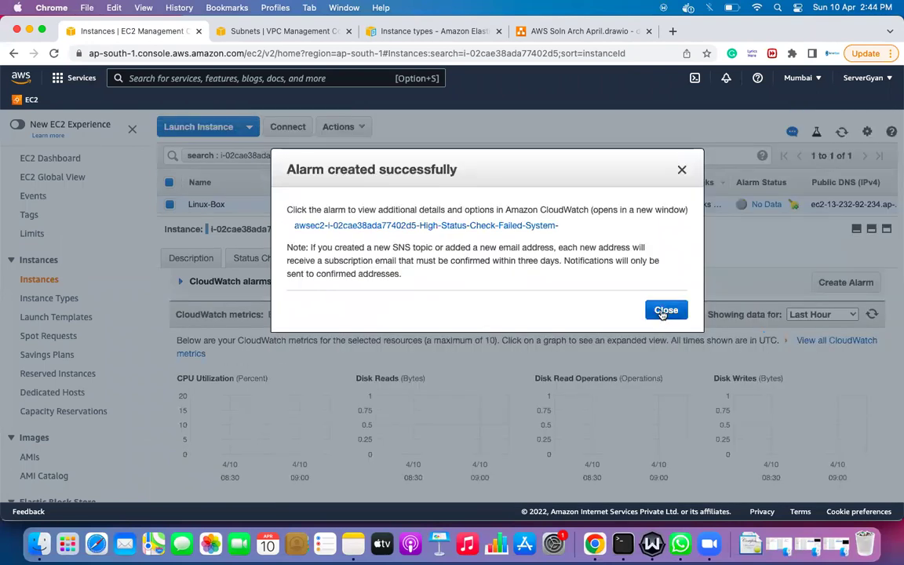
pyautogui.click(663, 310)
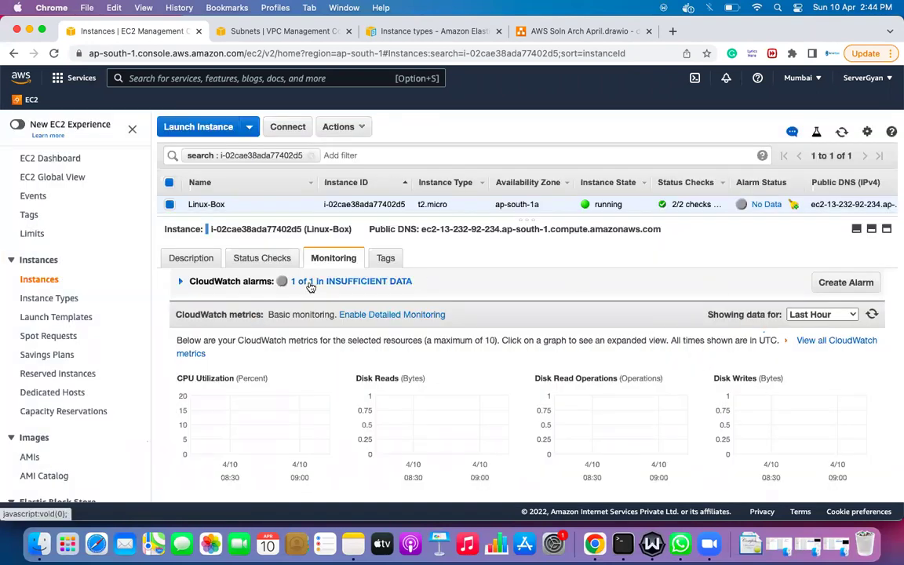
pyautogui.click(179, 281)
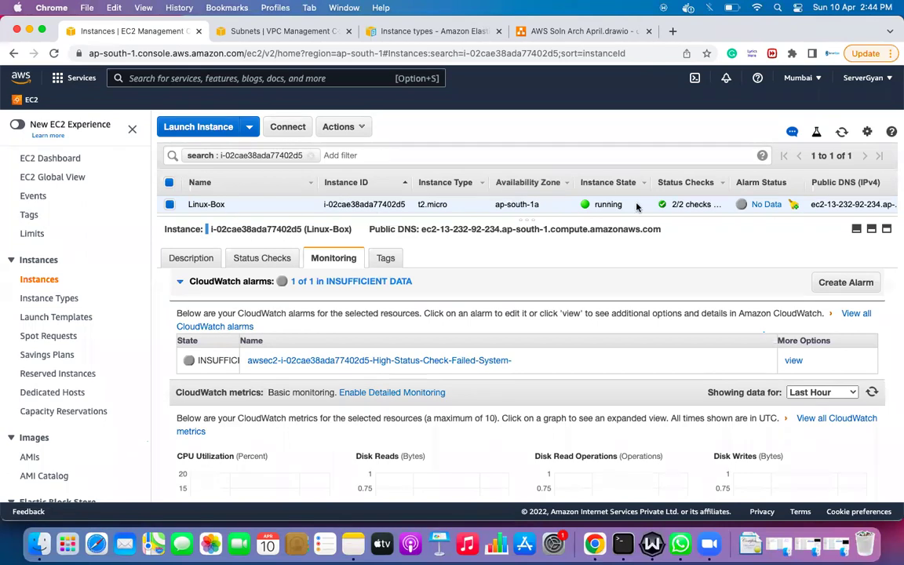
pyautogui.moveTo(670, 207); pyautogui.dragTo(714, 204)
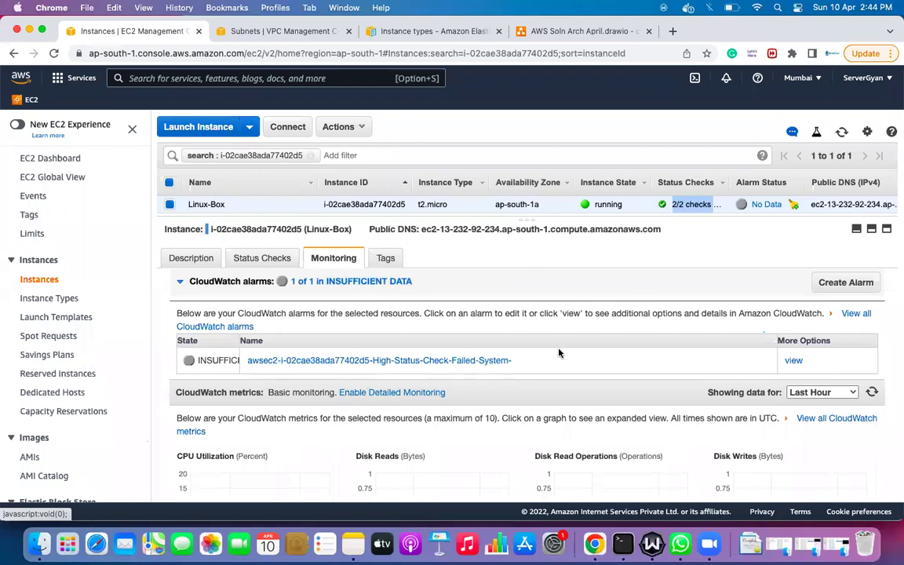
# Step: Create a CloudWatch alarm for Linux-Box that reboots the instance on Status Check Failed (Any) over 2 consecutive 1-minute periods
pyautogui.click(839, 284)
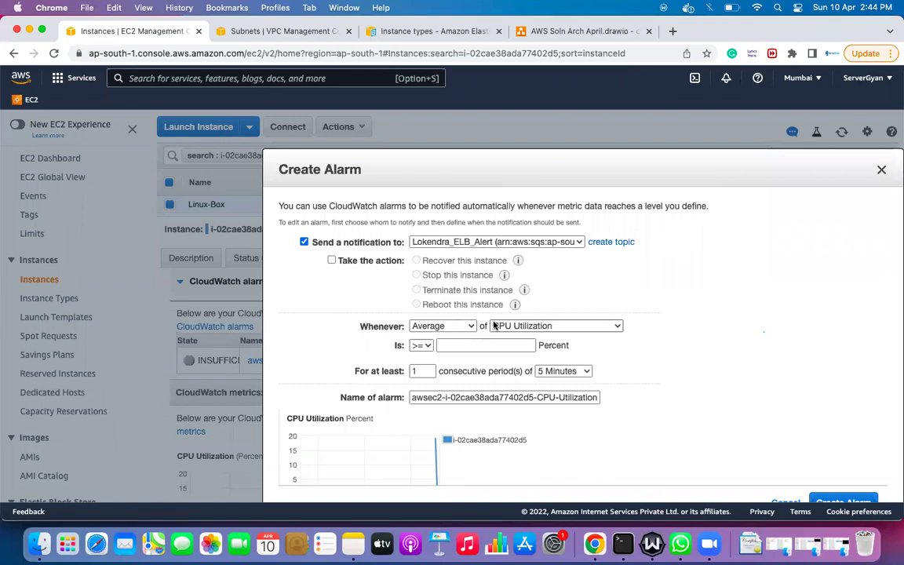
pyautogui.click(520, 327)
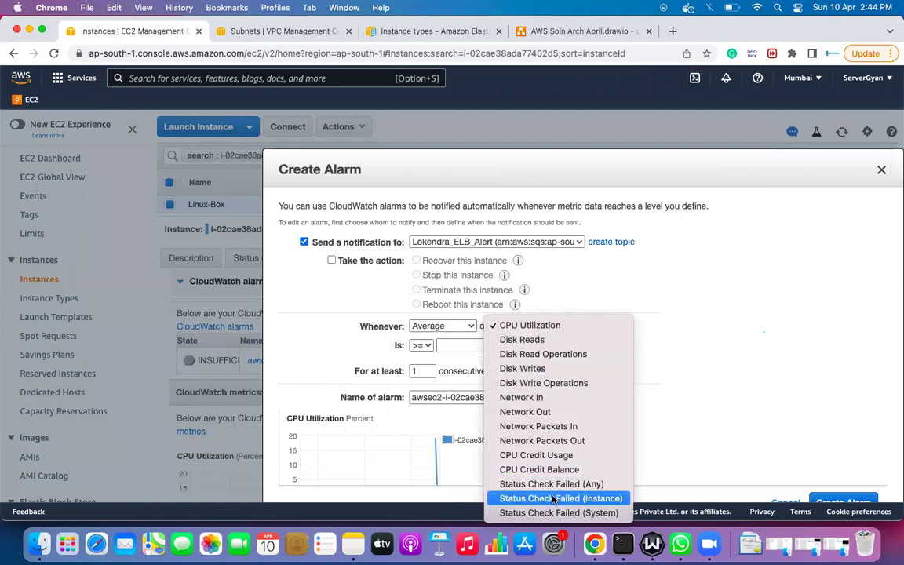
pyautogui.click(551, 484)
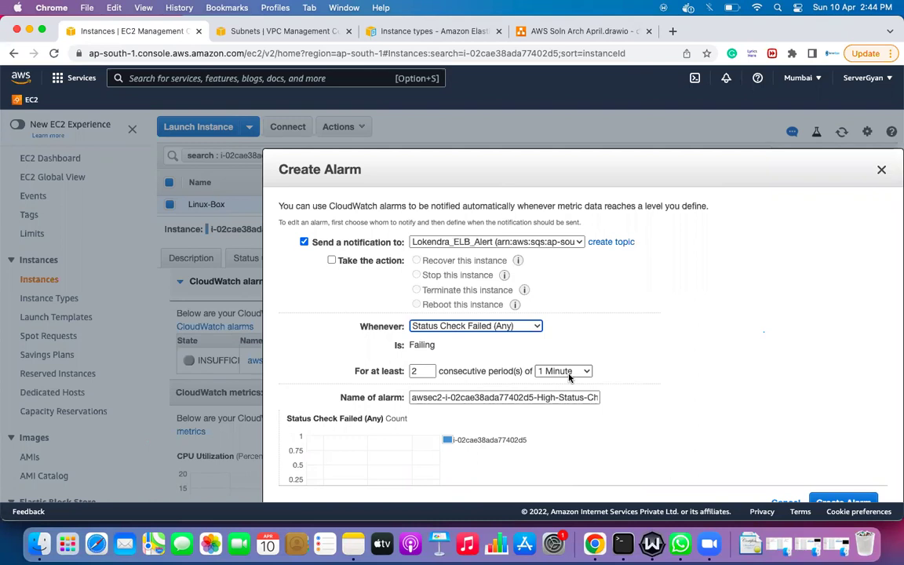
pyautogui.click(331, 260)
pyautogui.click(417, 305)
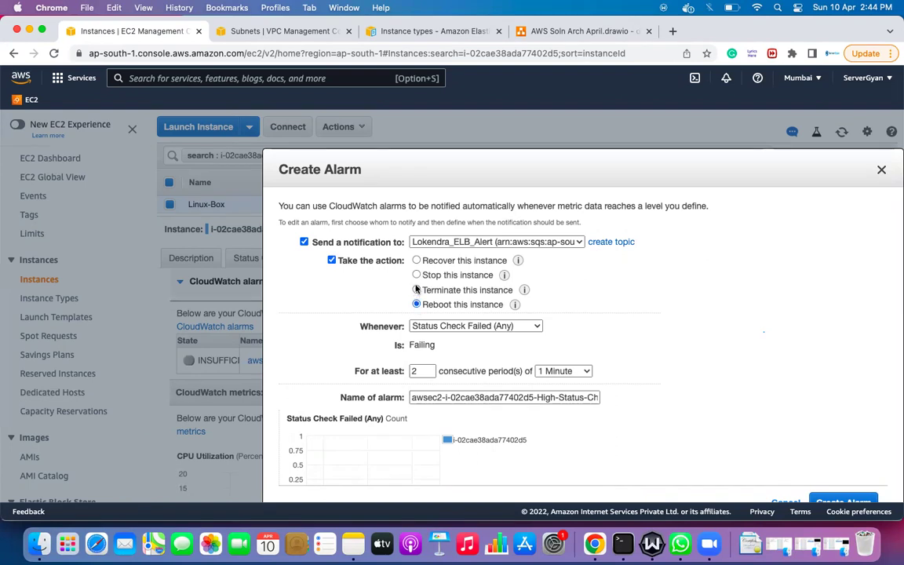
pyautogui.scroll(-3, 772, 420)
pyautogui.click(843, 500)
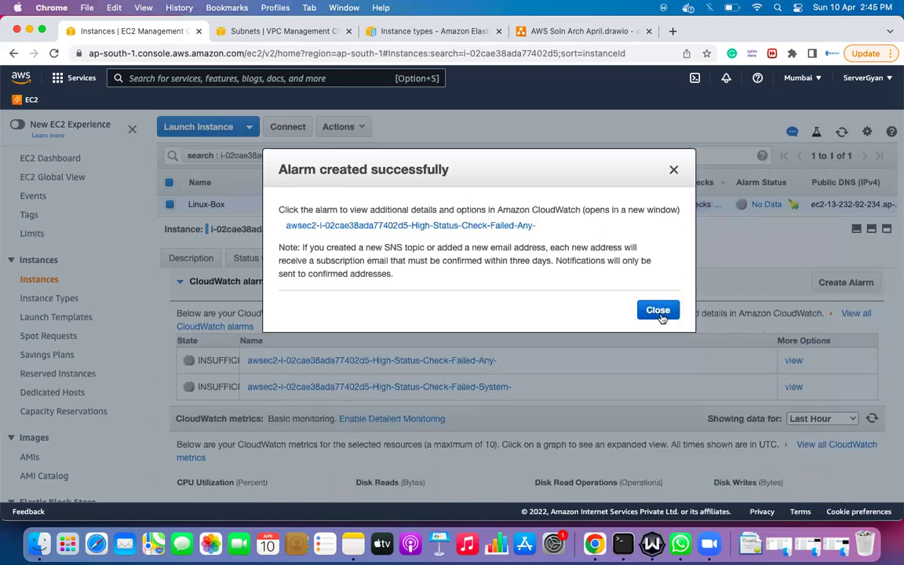
pyautogui.click(657, 309)
pyautogui.scroll(-5, 681, 421)
pyautogui.scroll(5, 682, 421)
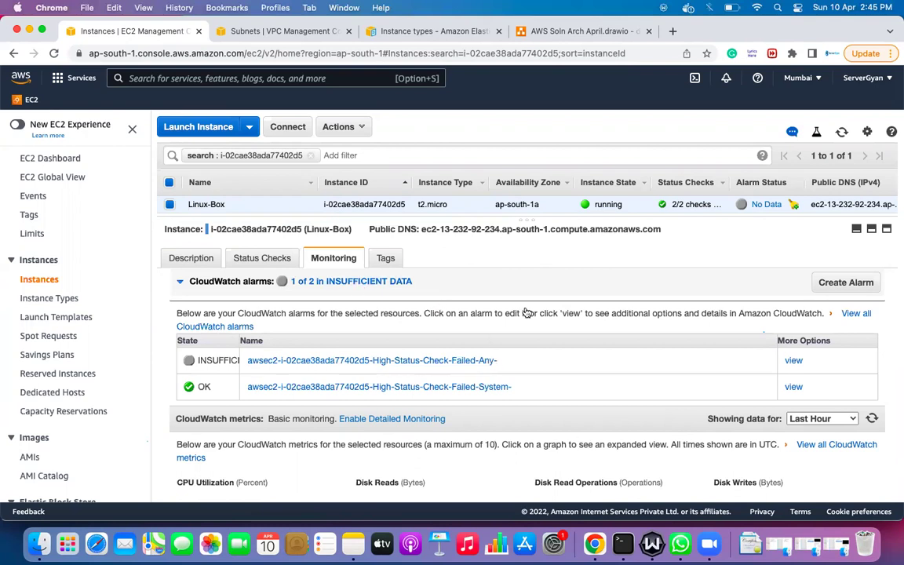
# Step: In a new alarm, compare the period lengths offered for CPU Utilization with those for Status Check Failed (Any) and (Instance)
pyautogui.click(841, 283)
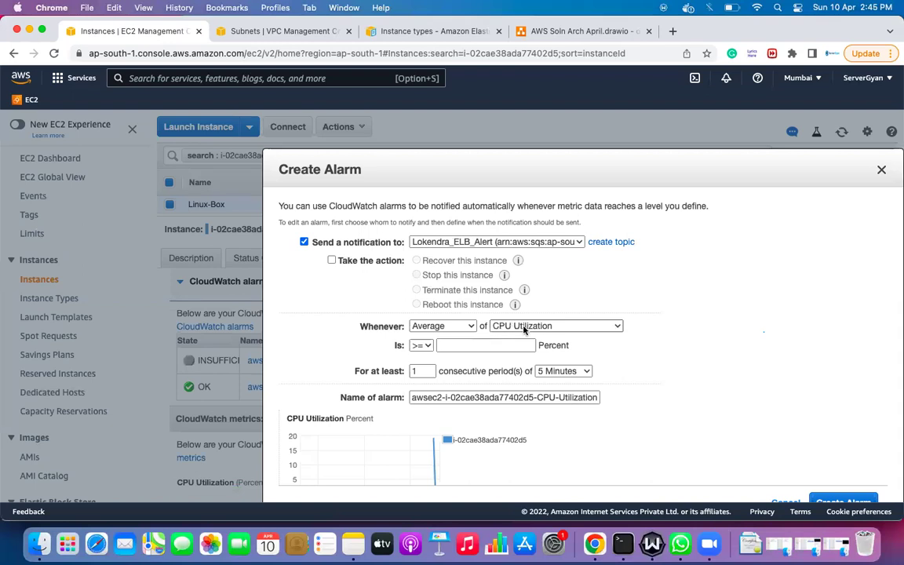
pyautogui.click(563, 374)
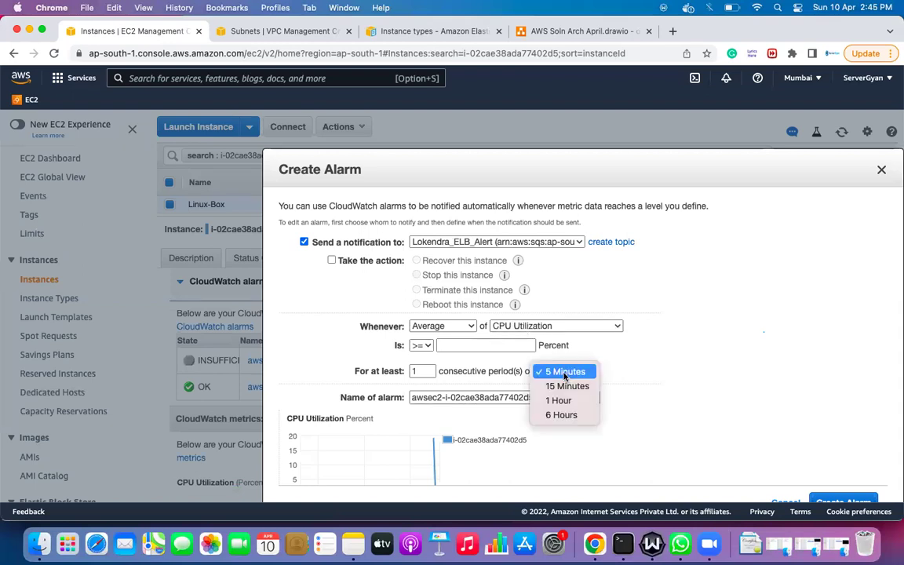
pyautogui.click(533, 329)
pyautogui.click(546, 328)
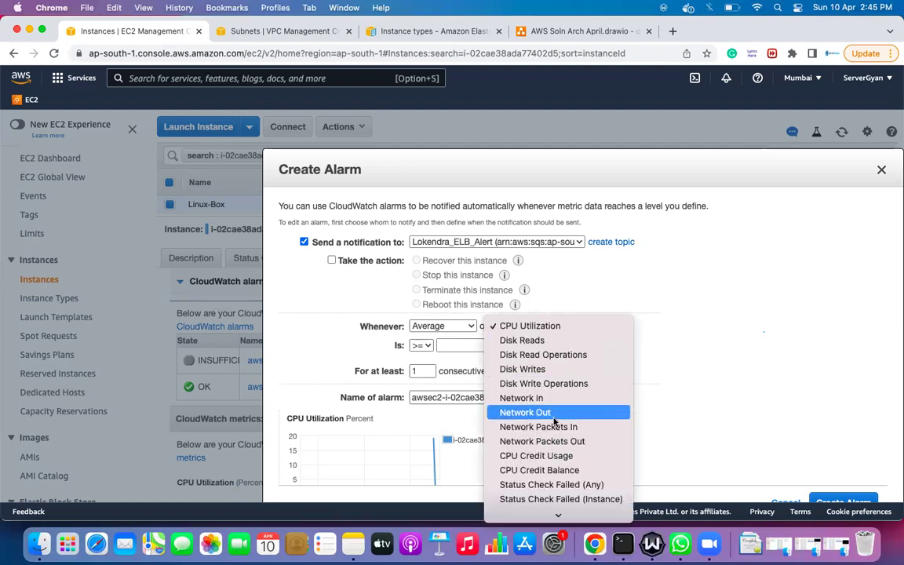
pyautogui.click(573, 487)
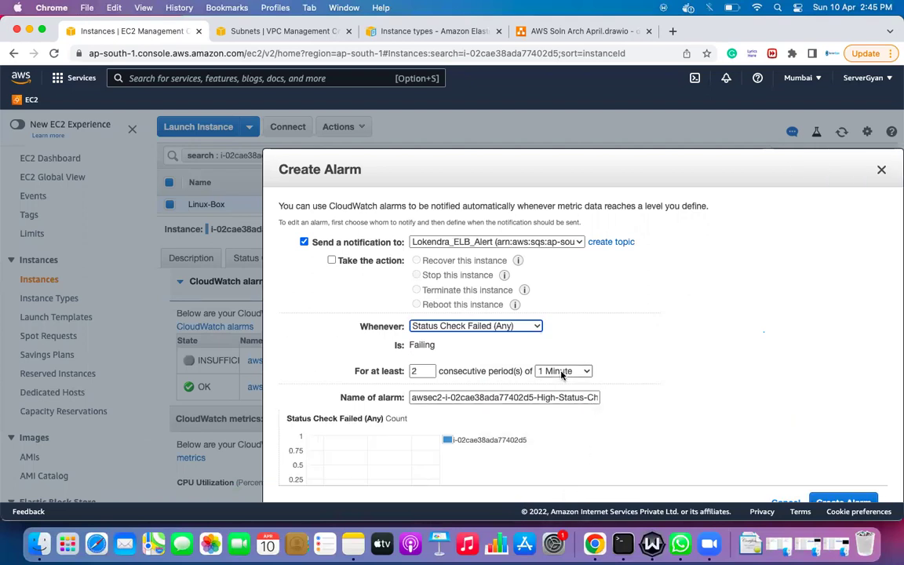
pyautogui.click(498, 328)
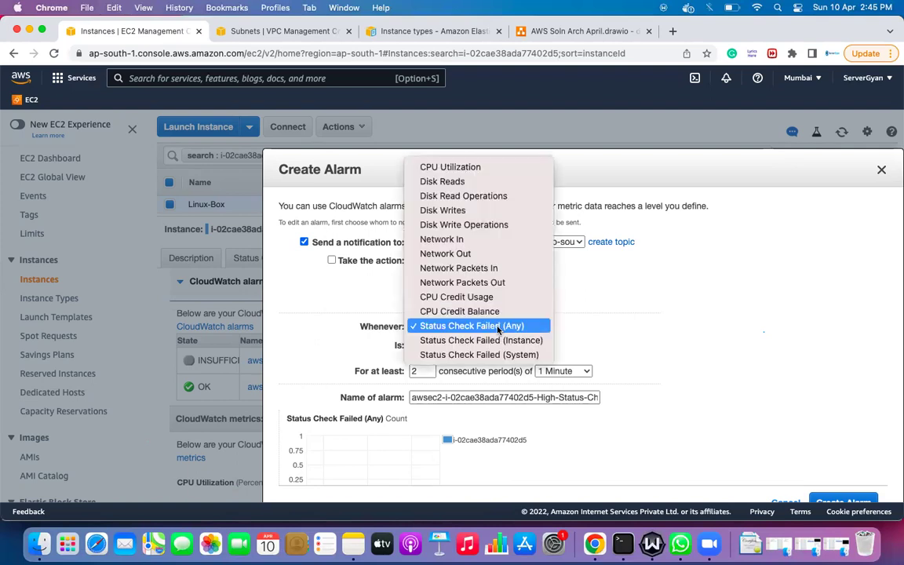
pyautogui.click(499, 340)
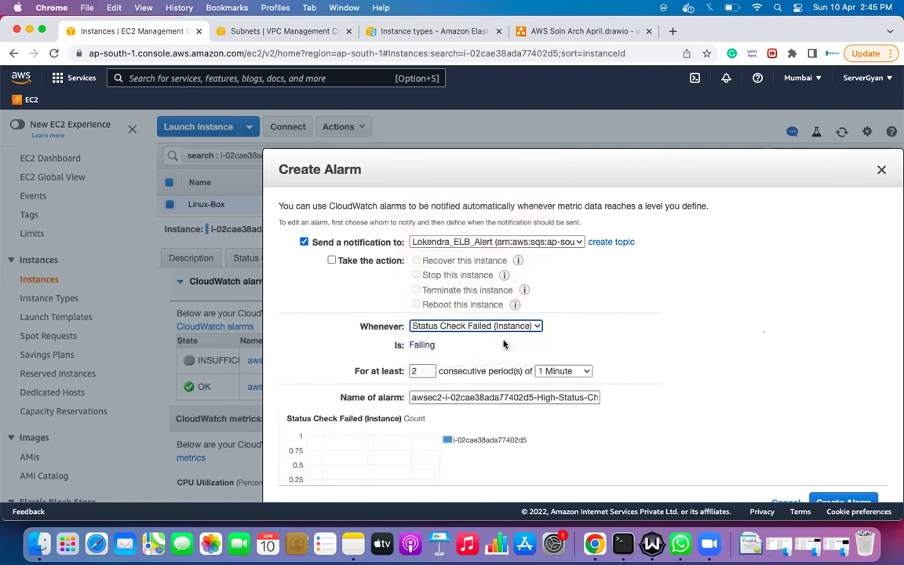
pyautogui.click(537, 326)
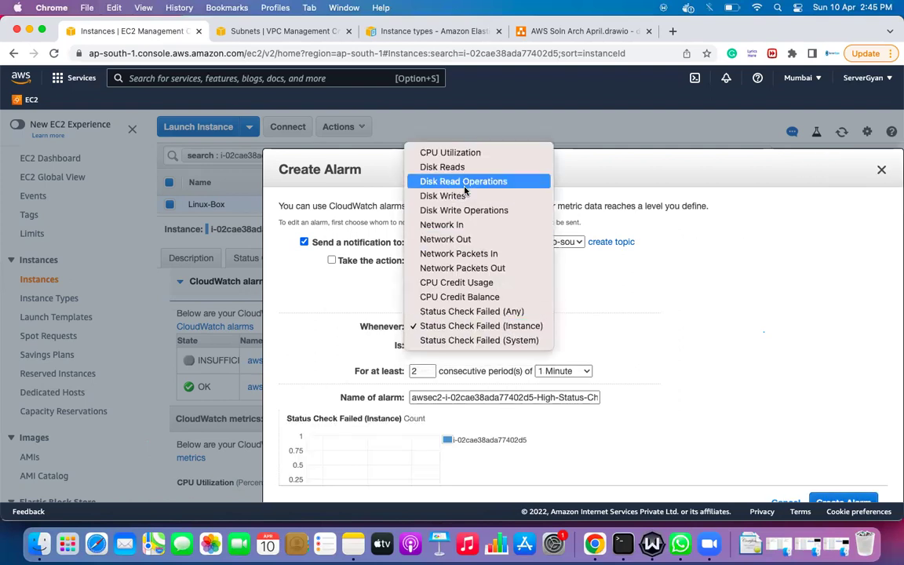
pyautogui.click(458, 152)
pyautogui.click(577, 371)
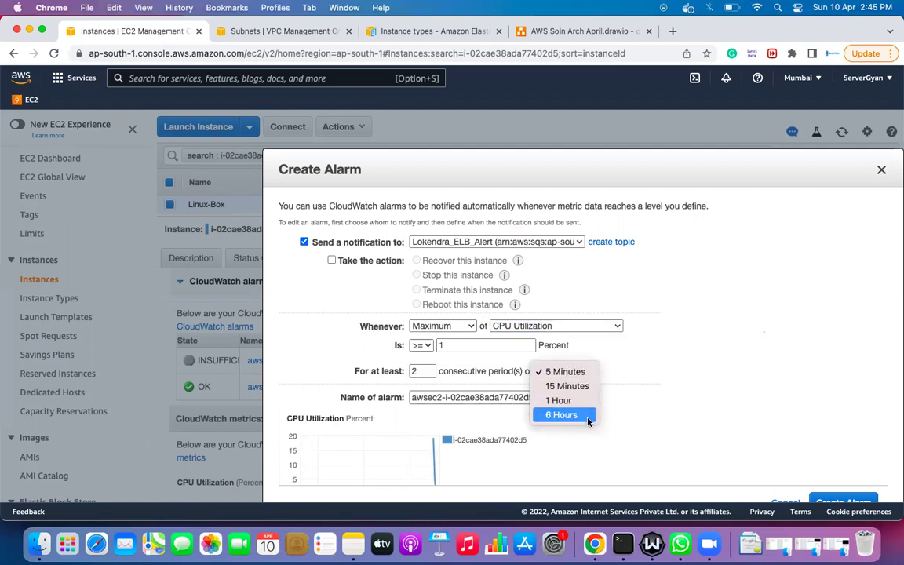
pyautogui.click(667, 387)
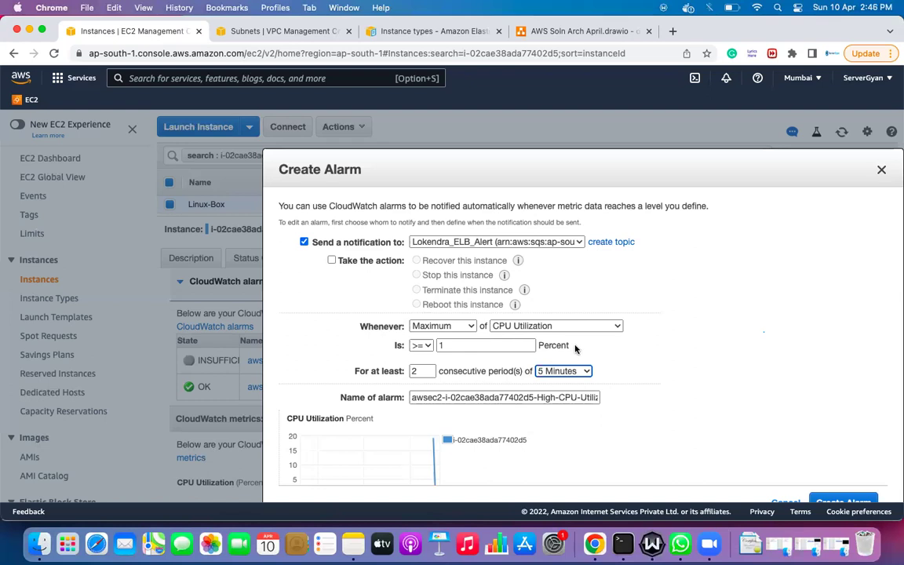
# Step: Check the period options for CPU Credit Balance, Network Out and Status Check Failed (Any), and discard the new alarm
pyautogui.click(558, 327)
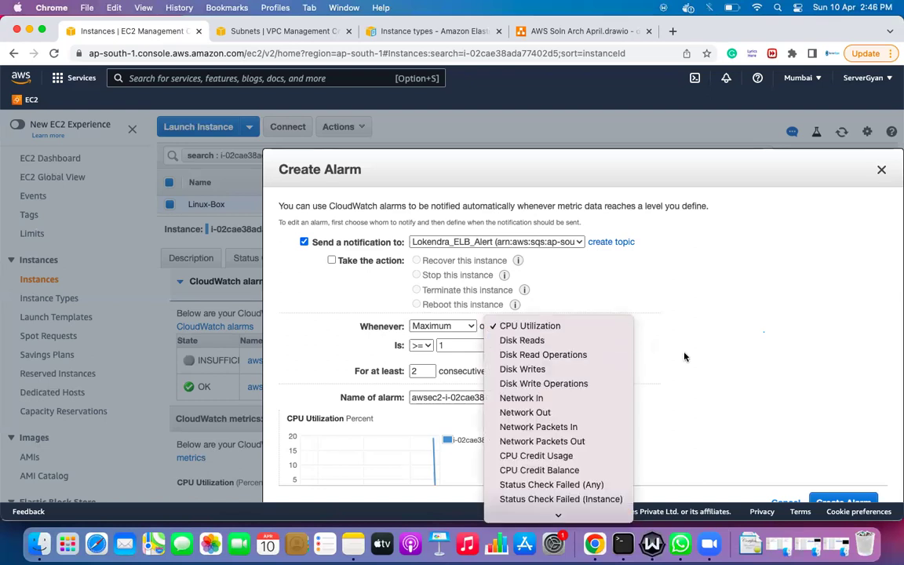
pyautogui.click(615, 316)
pyautogui.click(570, 327)
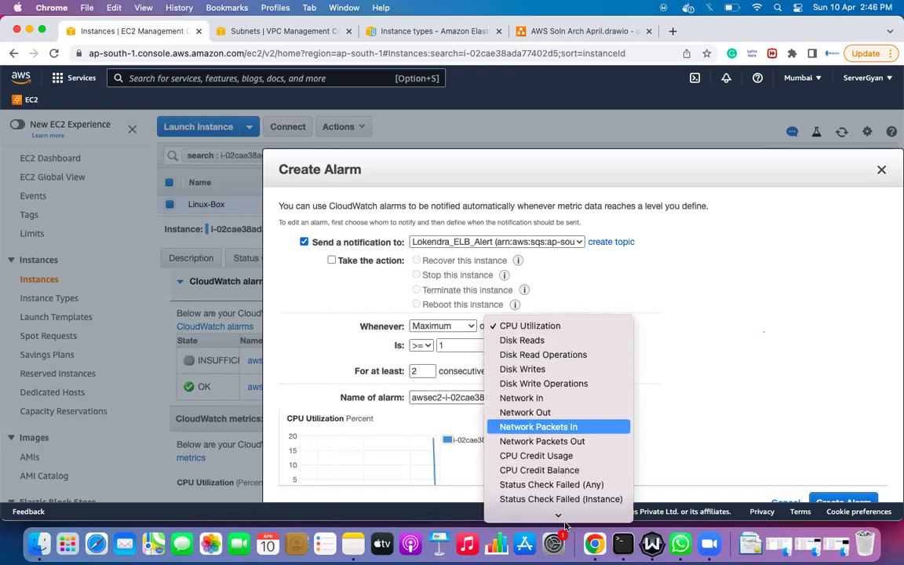
pyautogui.click(541, 469)
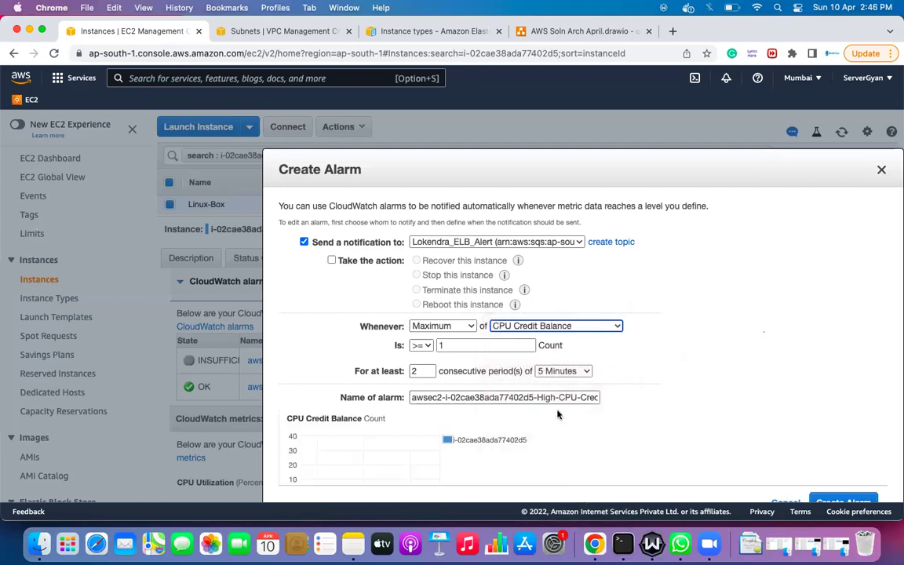
pyautogui.click(554, 374)
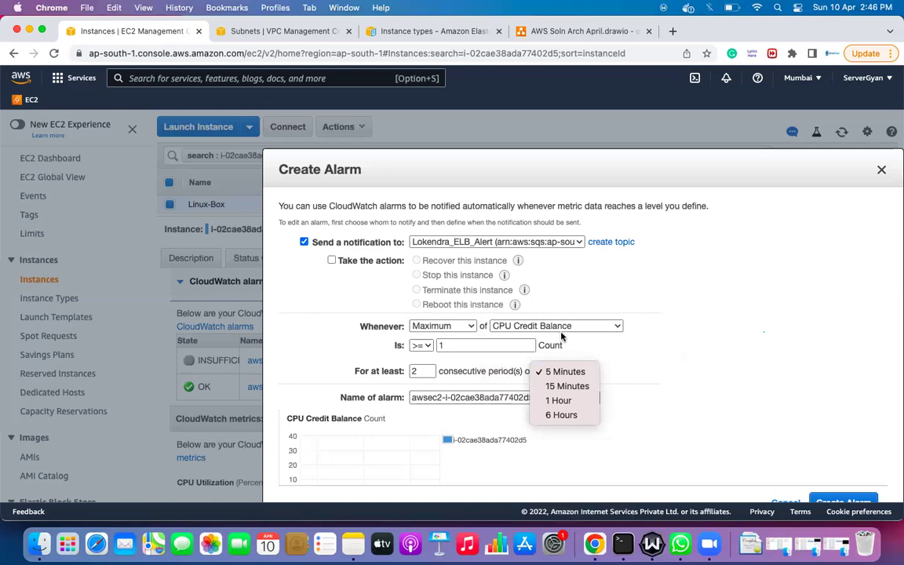
pyautogui.click(651, 409)
pyautogui.click(576, 326)
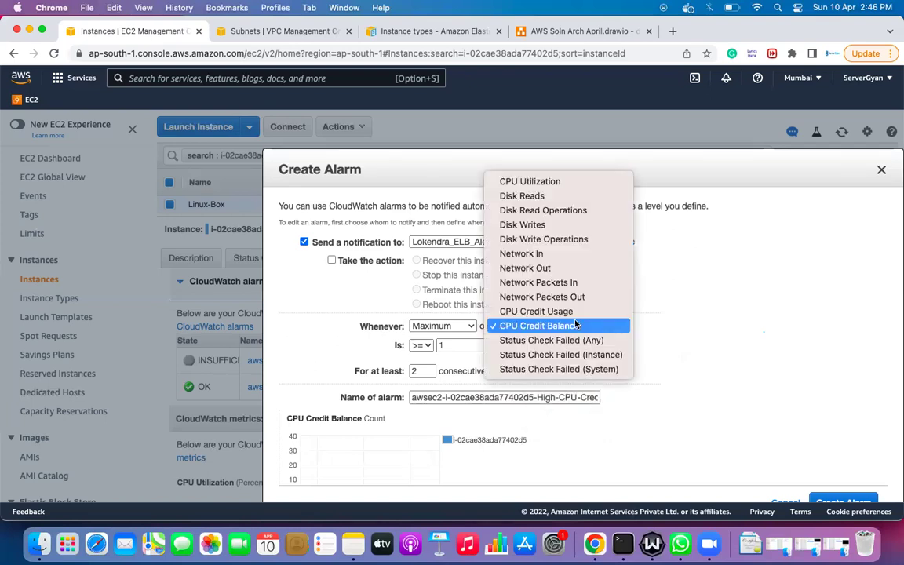
pyautogui.click(524, 267)
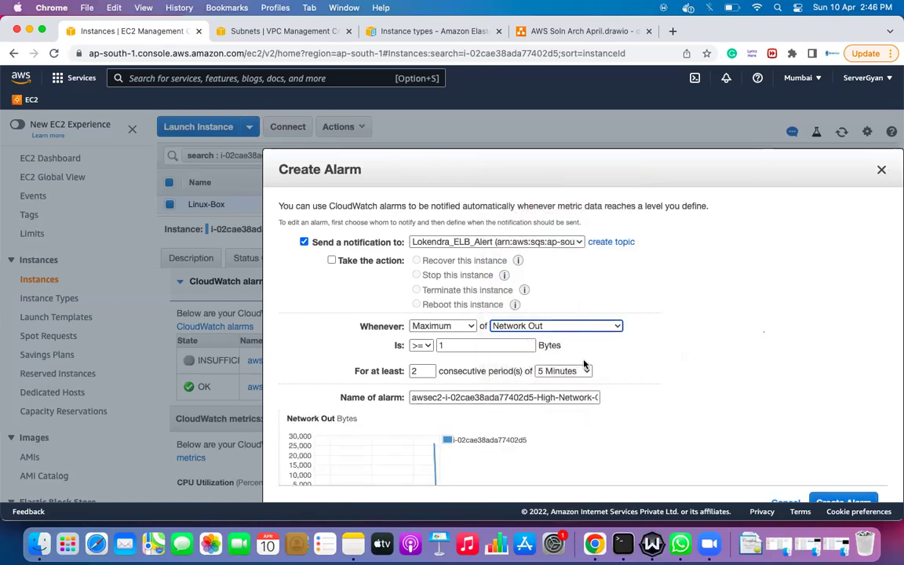
pyautogui.click(578, 374)
pyautogui.click(587, 331)
pyautogui.click(588, 328)
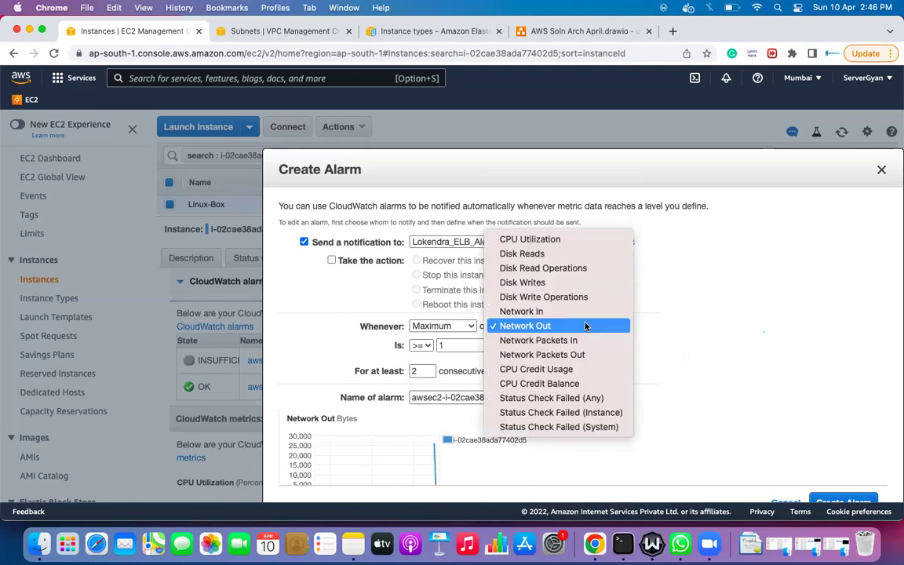
pyautogui.click(582, 398)
pyautogui.click(569, 371)
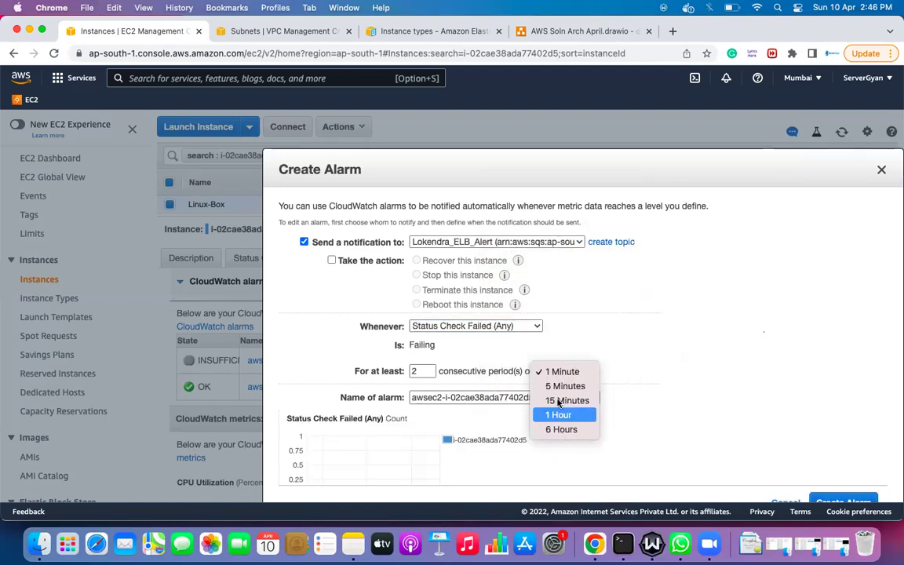
pyautogui.click(681, 435)
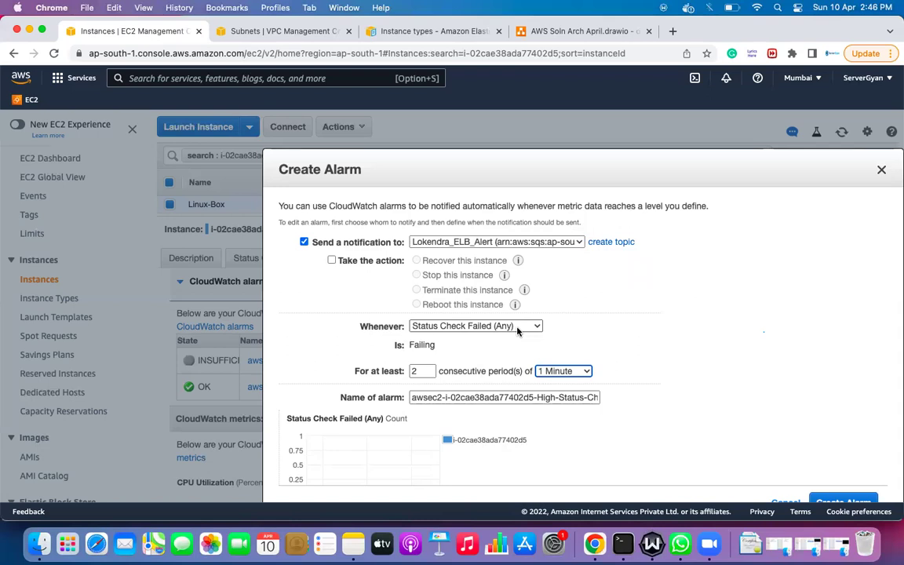
pyautogui.scroll(-3, 651, 347)
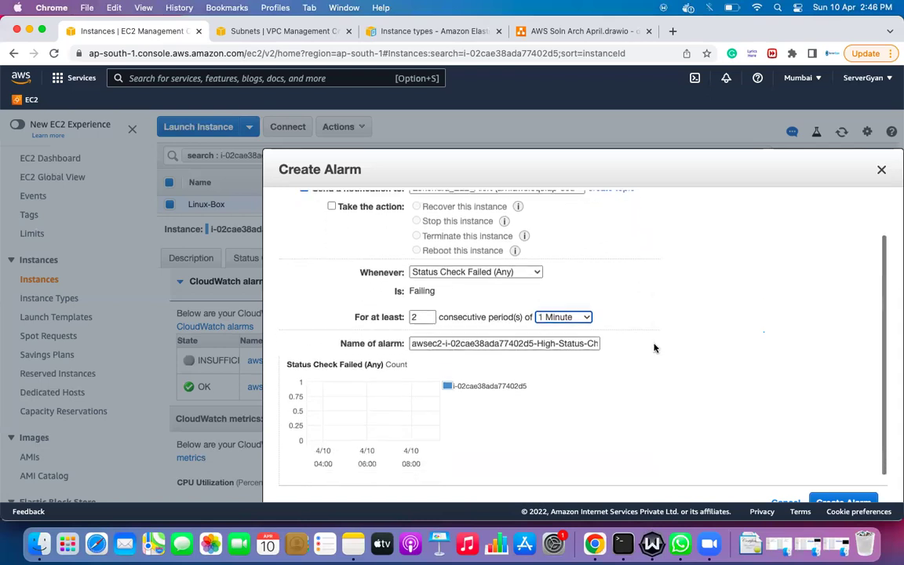
pyautogui.scroll(3, 654, 347)
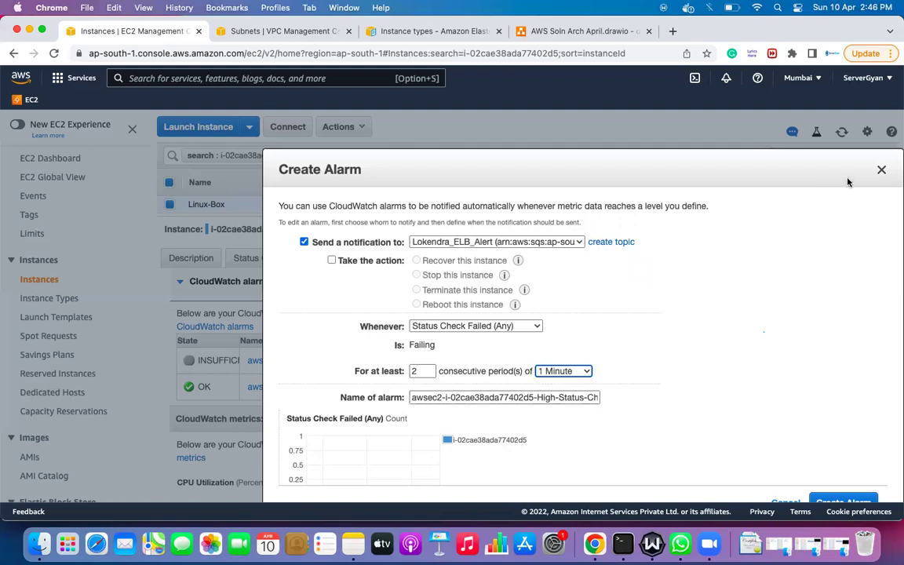
pyautogui.click(882, 171)
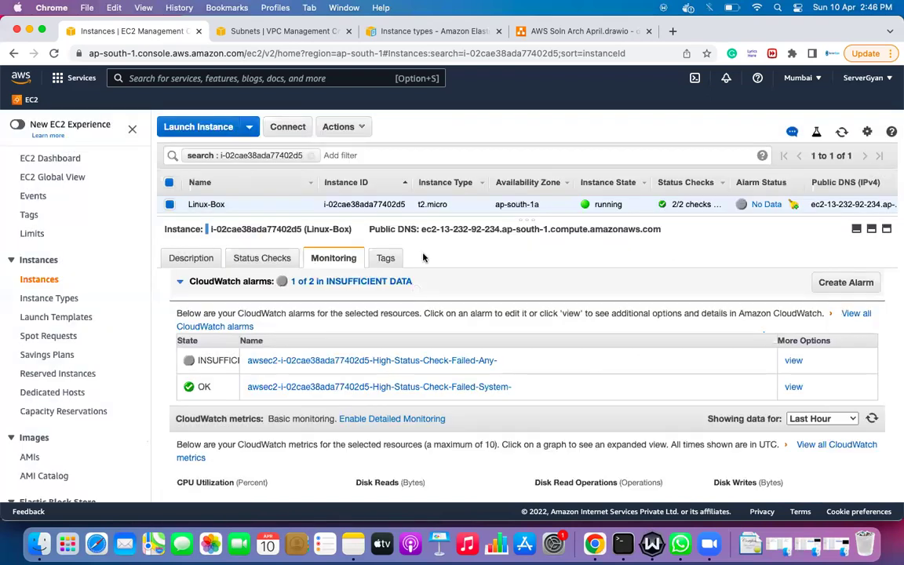
# Step: Refresh the instance list and add a tag with key OS and value Redhat to Linux-Box
pyautogui.click(842, 132)
pyautogui.scroll(-3, 518, 389)
pyautogui.scroll(3, 518, 389)
pyautogui.click(384, 259)
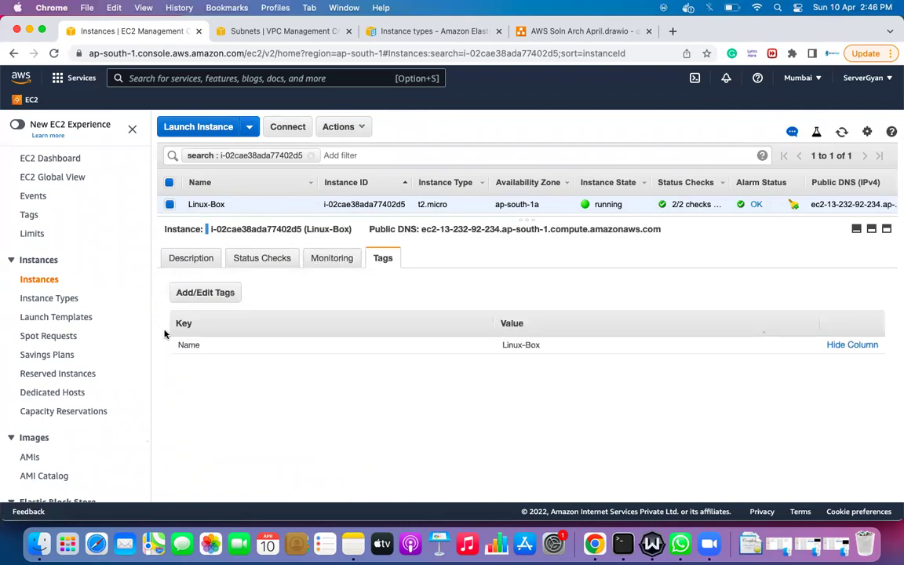
pyautogui.click(202, 294)
pyautogui.click(400, 337)
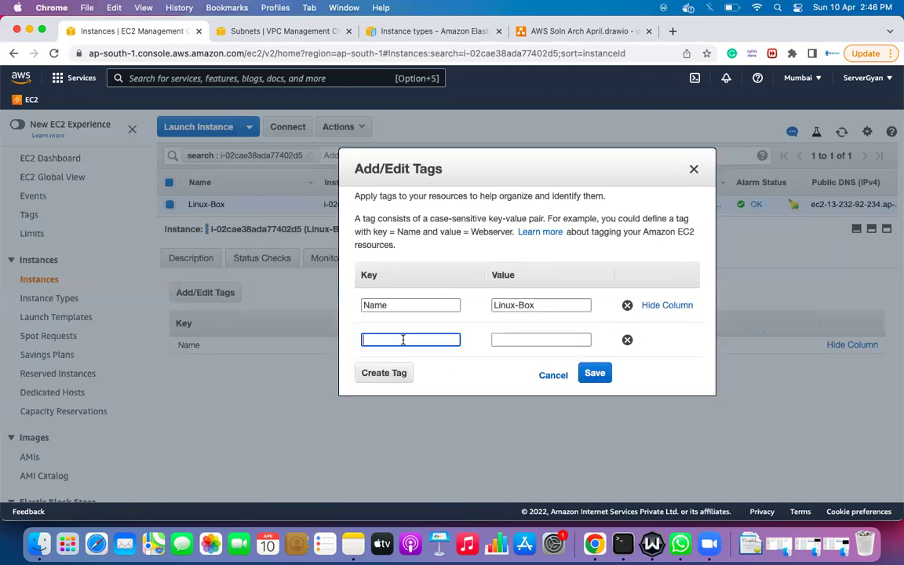
pyautogui.write('OS')
pyautogui.press('Tab')
pyautogui.write('Redhat')
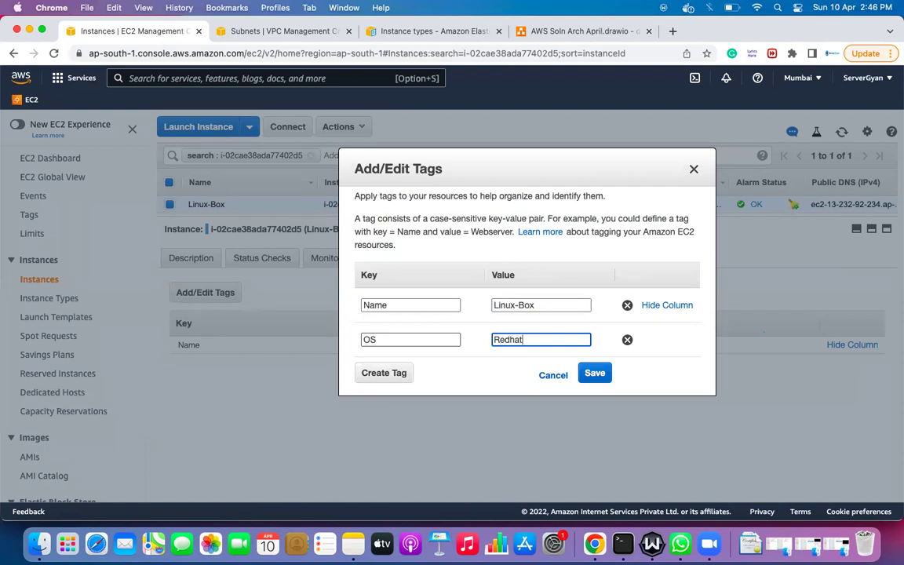
pyautogui.click(598, 371)
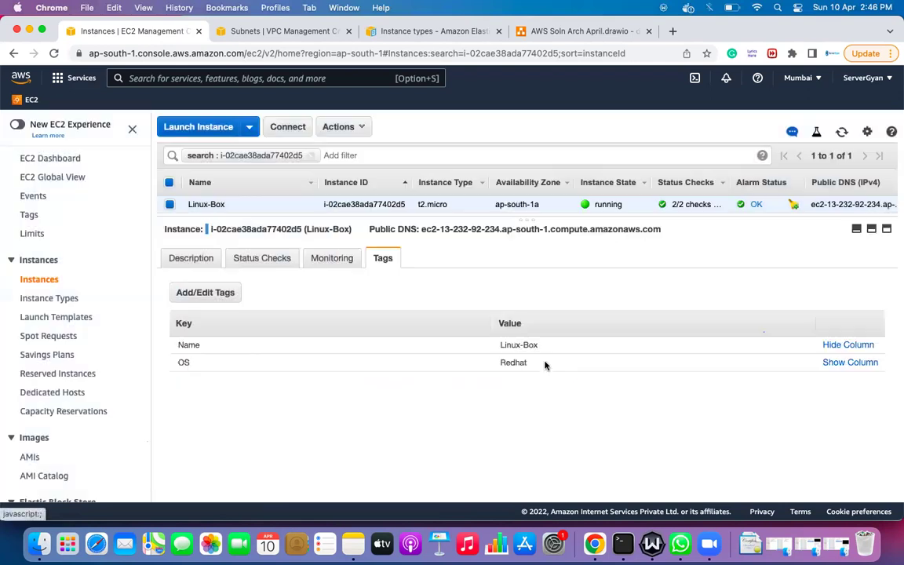
# Step: Open the Linux-Box connection instructions for a standalone SSH client
pyautogui.click(358, 132)
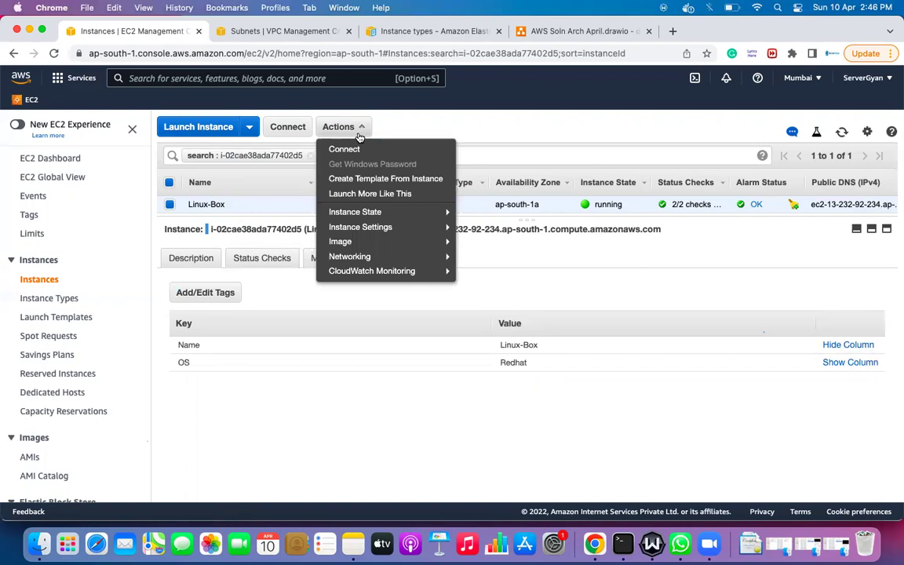
pyautogui.click(284, 126)
pyautogui.click(285, 126)
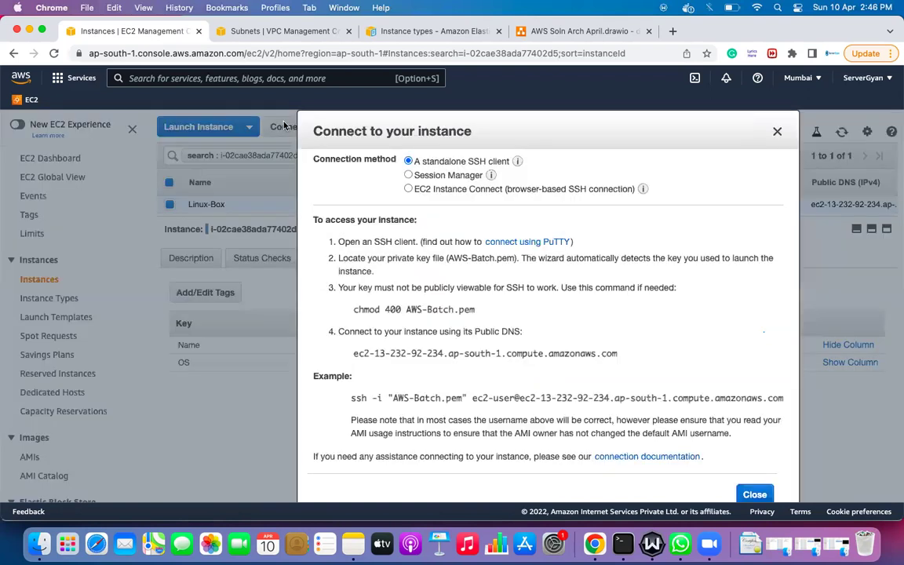
pyautogui.click(777, 133)
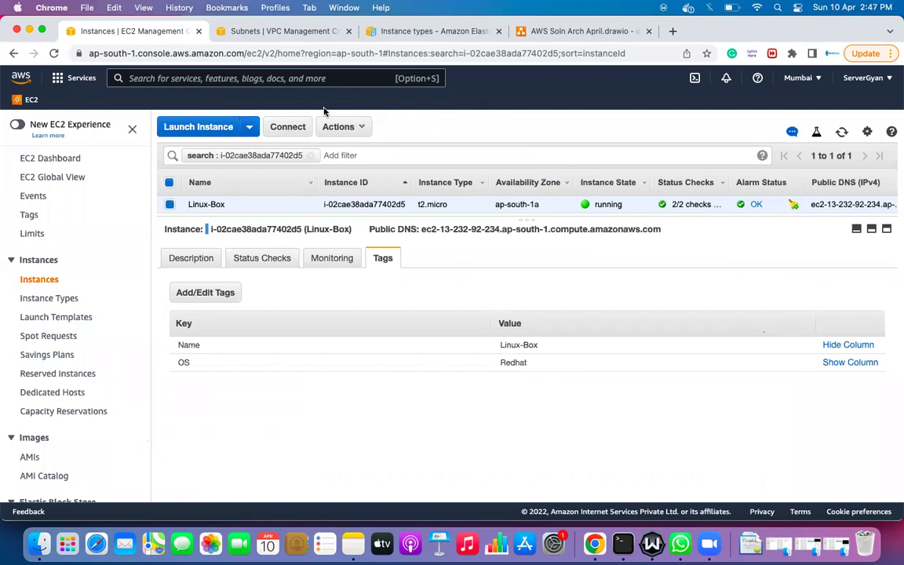
pyautogui.click(284, 128)
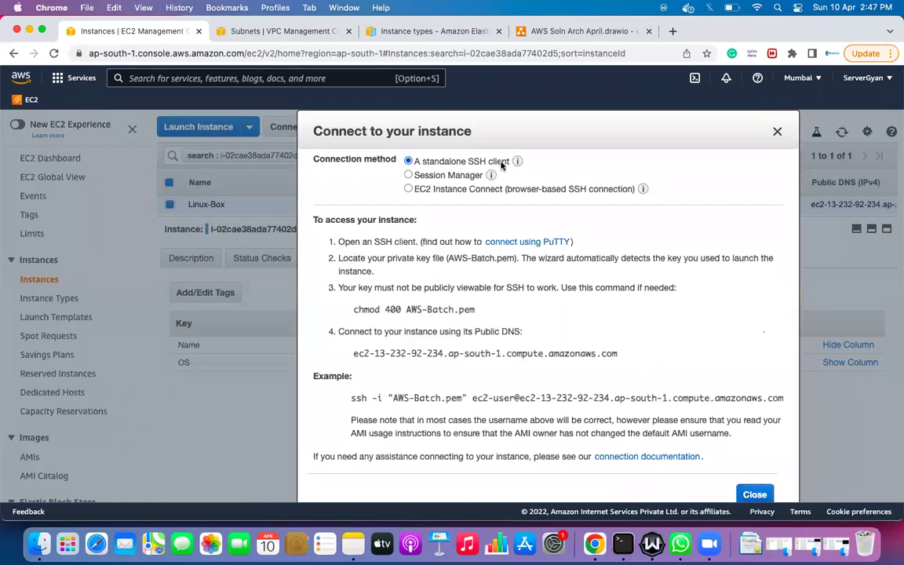
# Step: Review the Session Manager connection method for Linux-Box and read its connection notice
pyautogui.moveTo(516, 162)
pyautogui.click(408, 175)
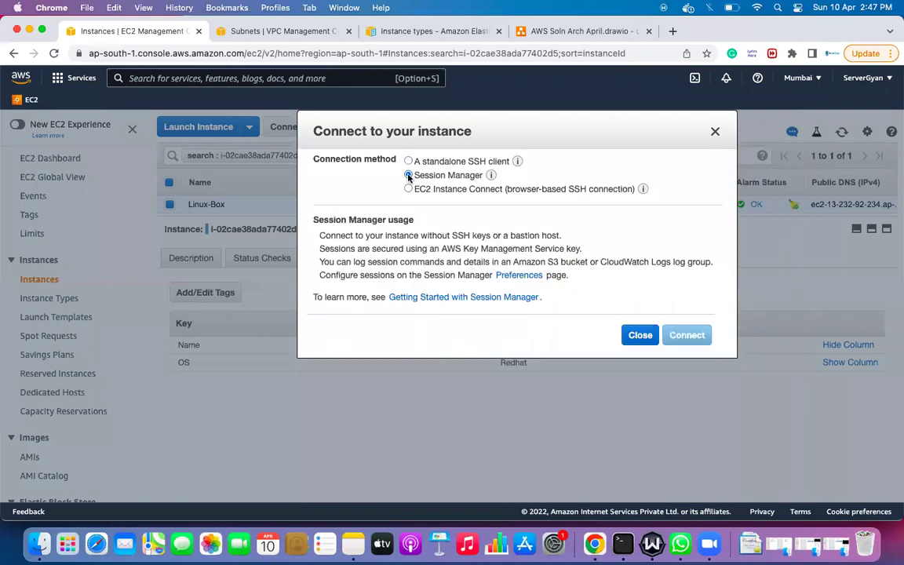
pyautogui.moveTo(361, 239); pyautogui.dragTo(426, 276)
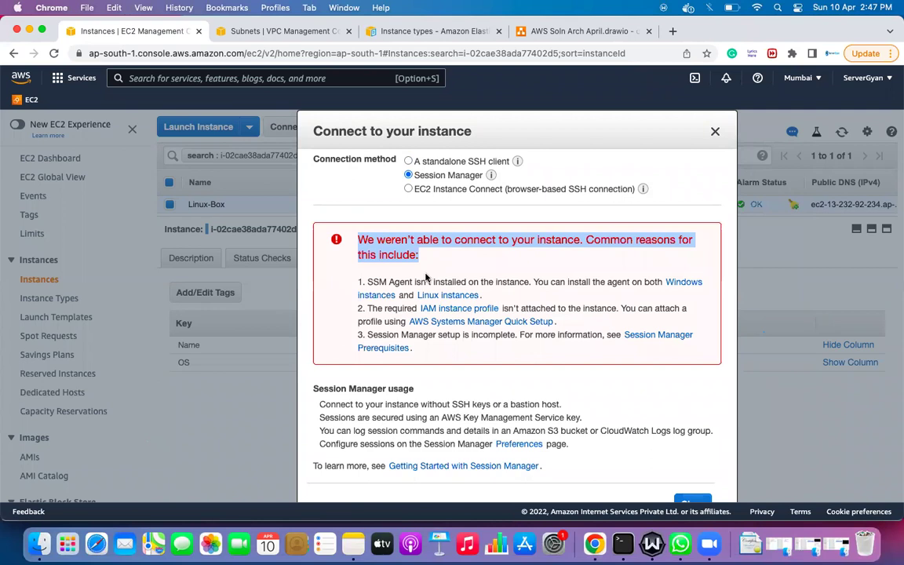
# Step: Try to connect to Linux-Box through EC2 Instance Connect as ec2-user, retry the connection, and close the connection window
pyautogui.click(408, 188)
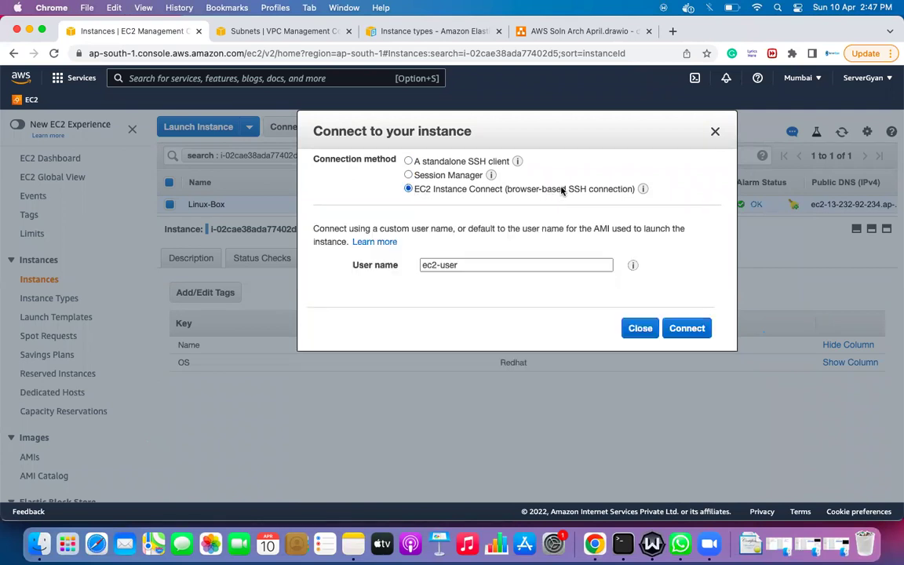
pyautogui.click(679, 326)
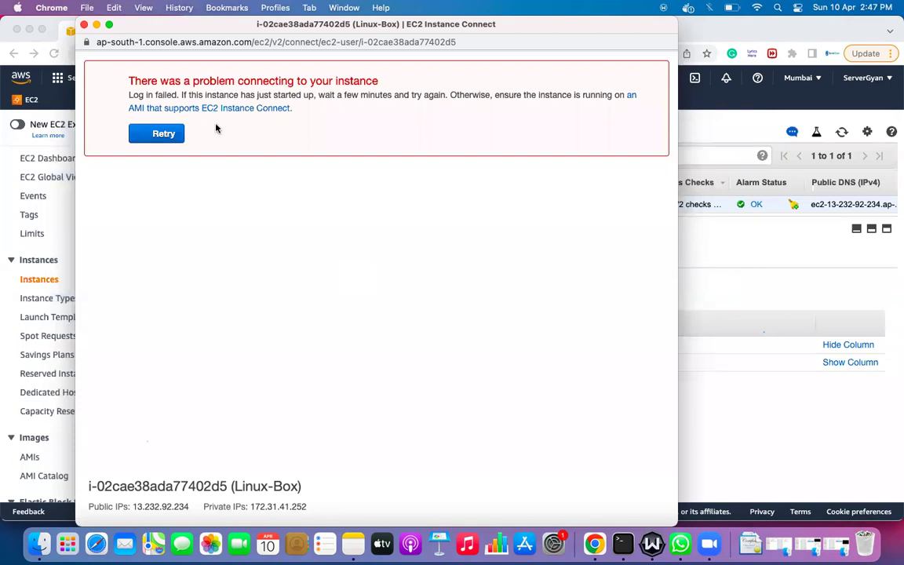
pyautogui.moveTo(116, 69); pyautogui.dragTo(329, 120)
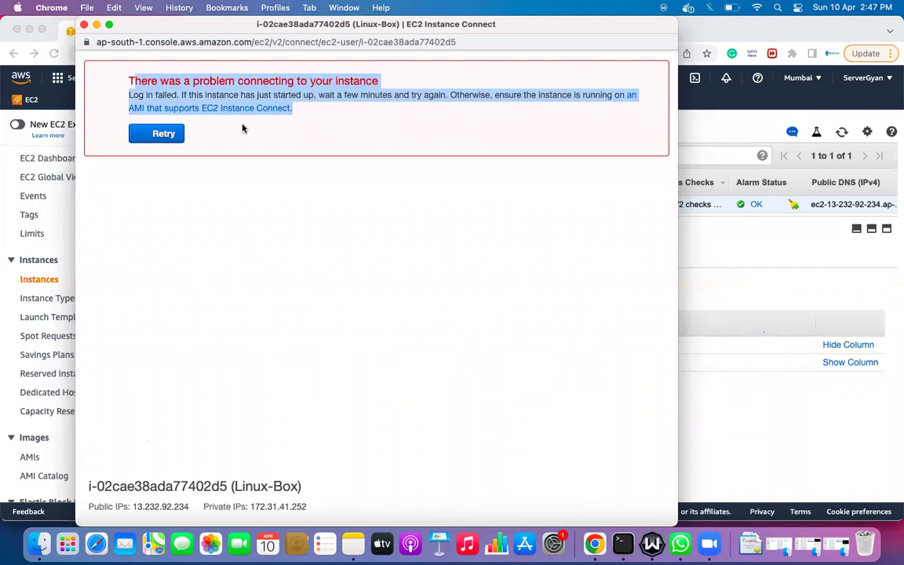
pyautogui.click(177, 133)
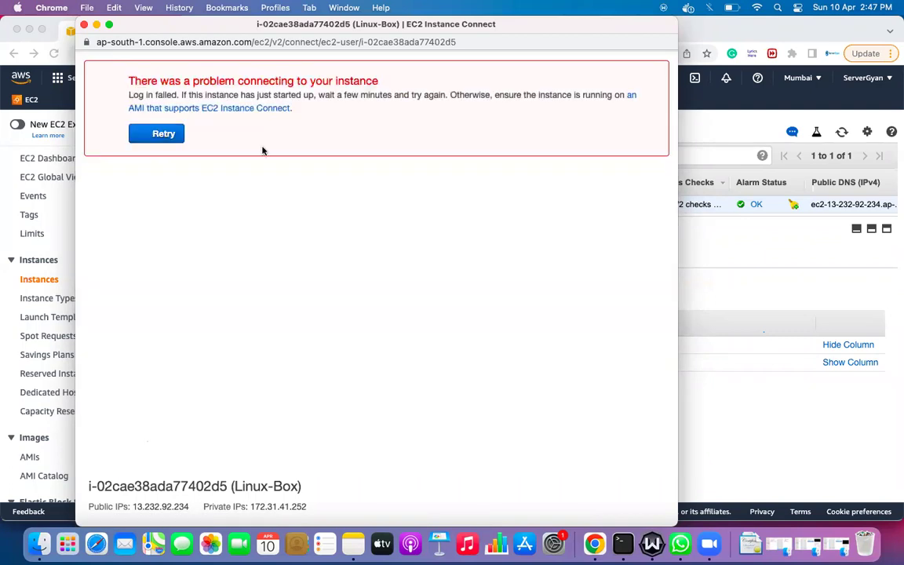
pyautogui.click(170, 132)
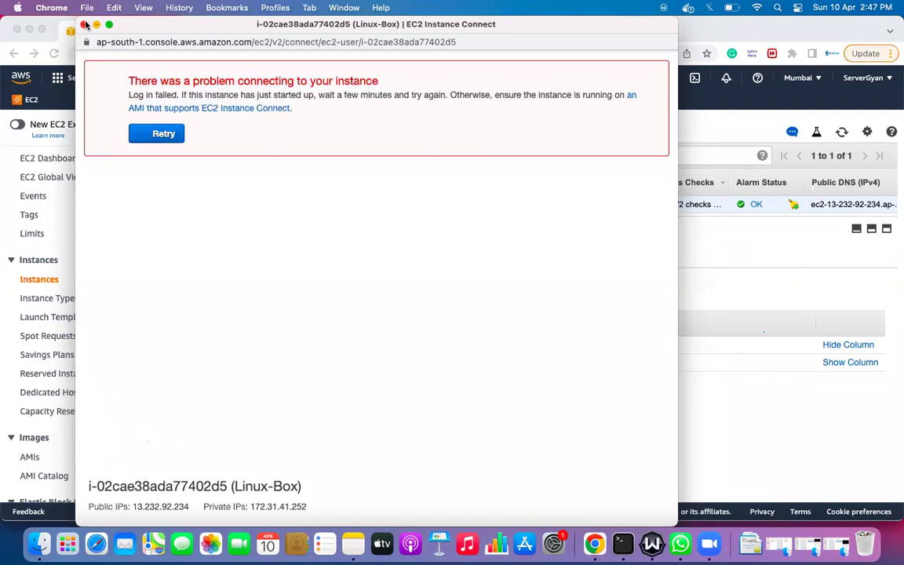
pyautogui.click(84, 24)
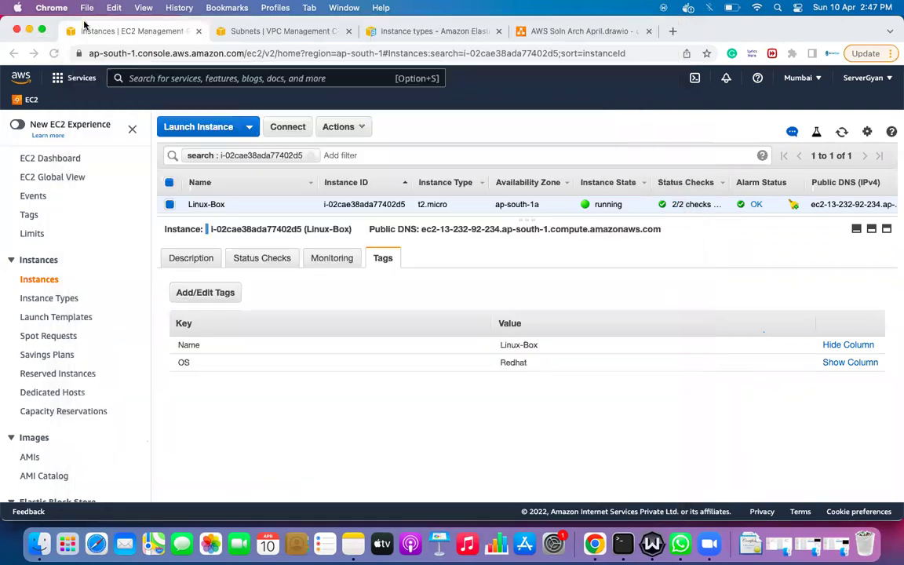
# Step: Copy Linux-Box's example SSH command using AWS-Batch.pem and ec2-user, run it in the terminal, and accept the host's authenticity with yes
pyautogui.click(287, 127)
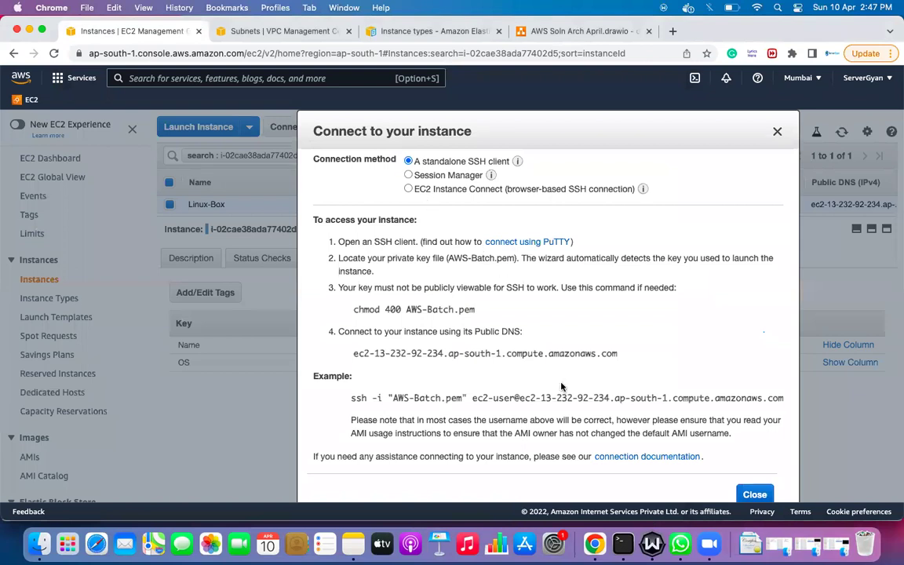
pyautogui.tripleClick(558, 398)
pyautogui.press('super+c')
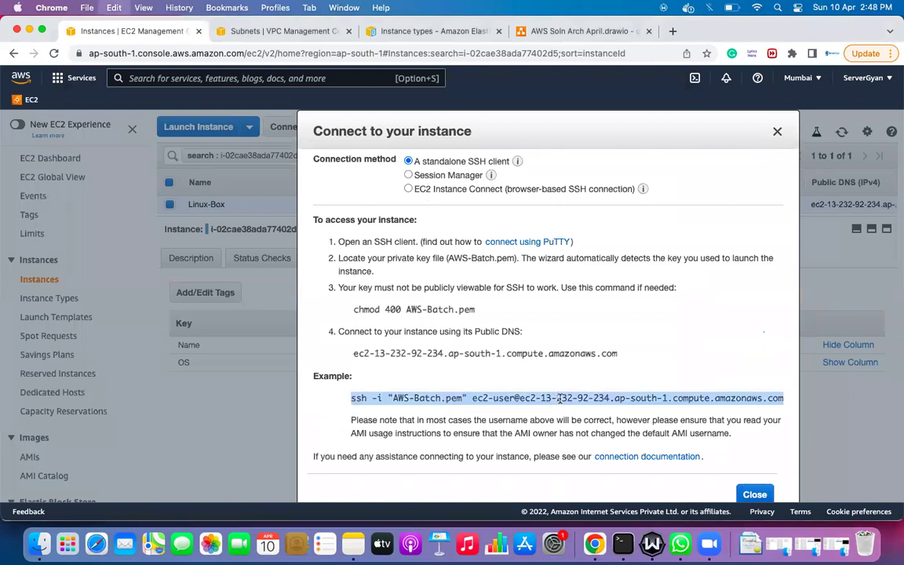
pyautogui.click(754, 495)
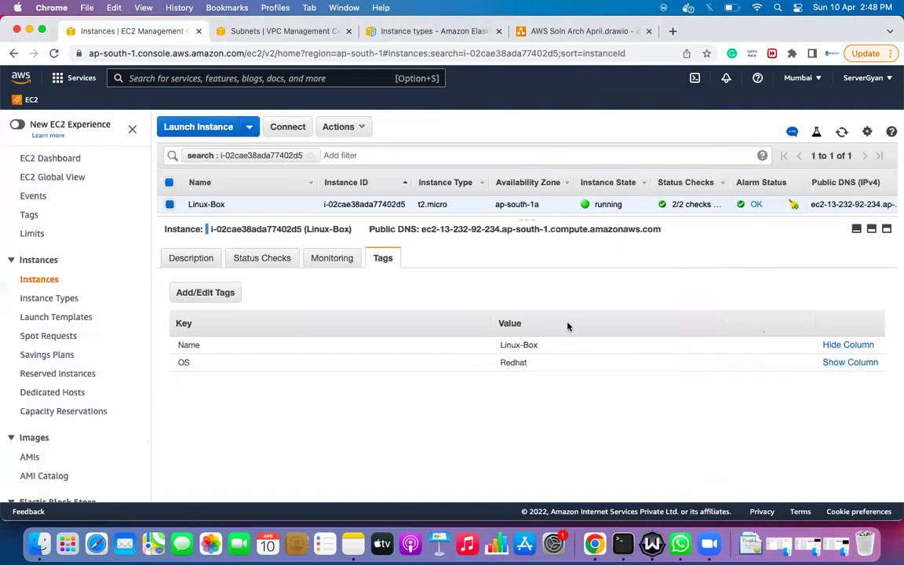
pyautogui.click(623, 543)
pyautogui.press('super+v')
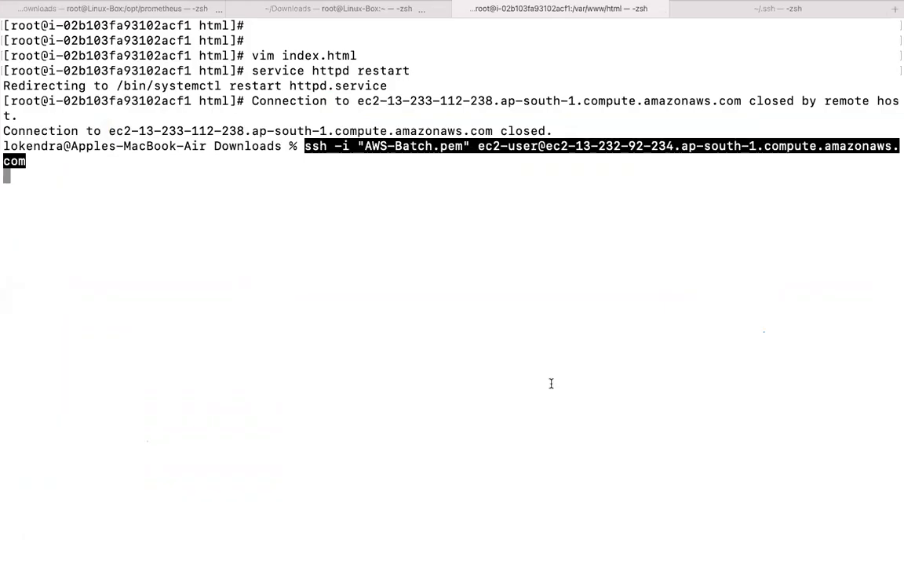
pyautogui.press('Return')
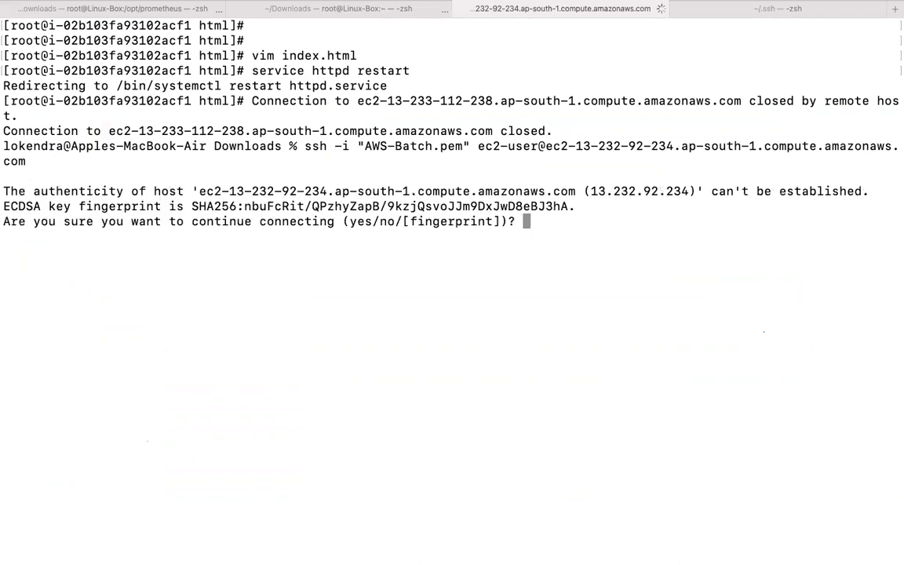
pyautogui.write('yes')
pyautogui.press('Return')
# Step: Switch to the root user with sudo su - and clear the terminal screen
pyautogui.write('sudo su -')
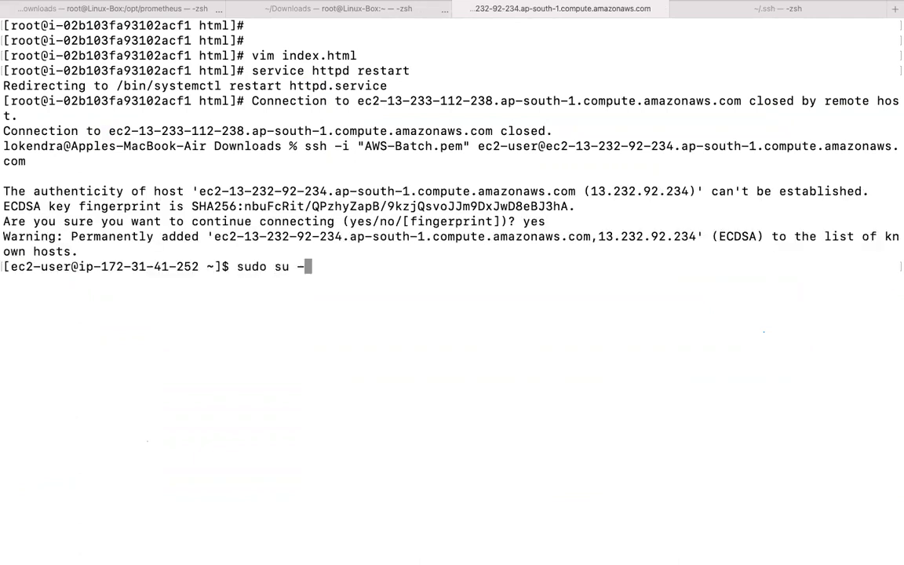
pyautogui.press('Return')
pyautogui.hotkey('ctrl', 'l')
pyautogui.press('Return')
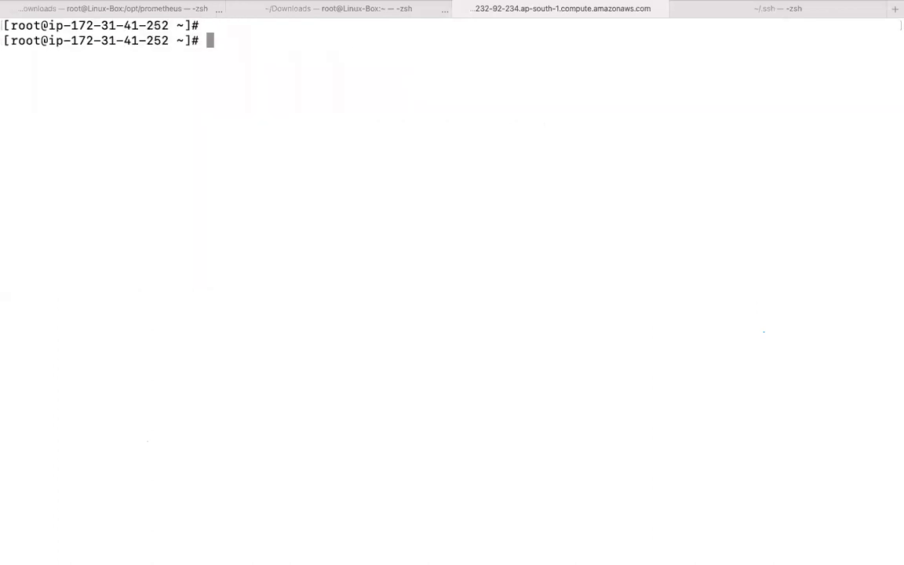
# Step: Install httpd and vim on the instance by running yum install httpd vim -y
pyautogui.write('yj  in')
pyautogui.press('BackSpace')
pyautogui.press('BackSpace')
pyautogui.press('BackSpace')
pyautogui.press('BackSpace')
pyautogui.press('BackSpace')
pyautogui.write('im')
pyautogui.press('BackSpace')
pyautogui.press('BackSpace')
pyautogui.press('BackSpace')
pyautogui.write('um instal')
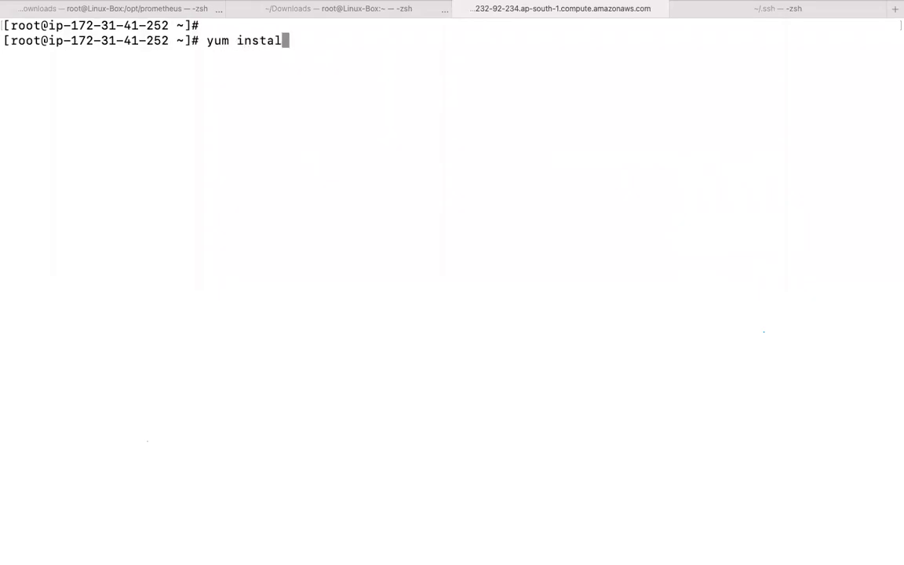
pyautogui.write('l httpd vim ')
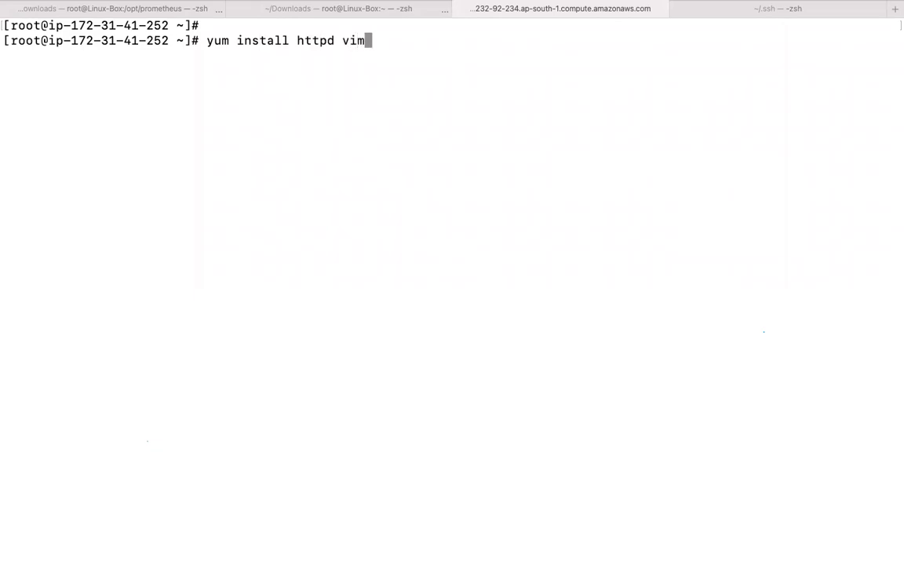
pyautogui.write('-y')
pyautogui.press('Return')
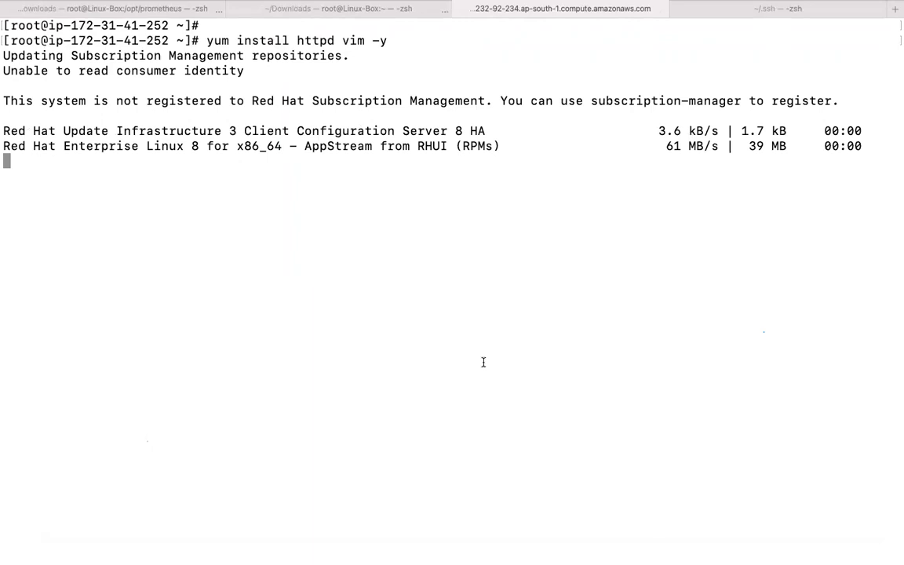
pyautogui.doubleClick(218, 40)
pyautogui.moveTo(261, 39); pyautogui.dragTo(402, 99)
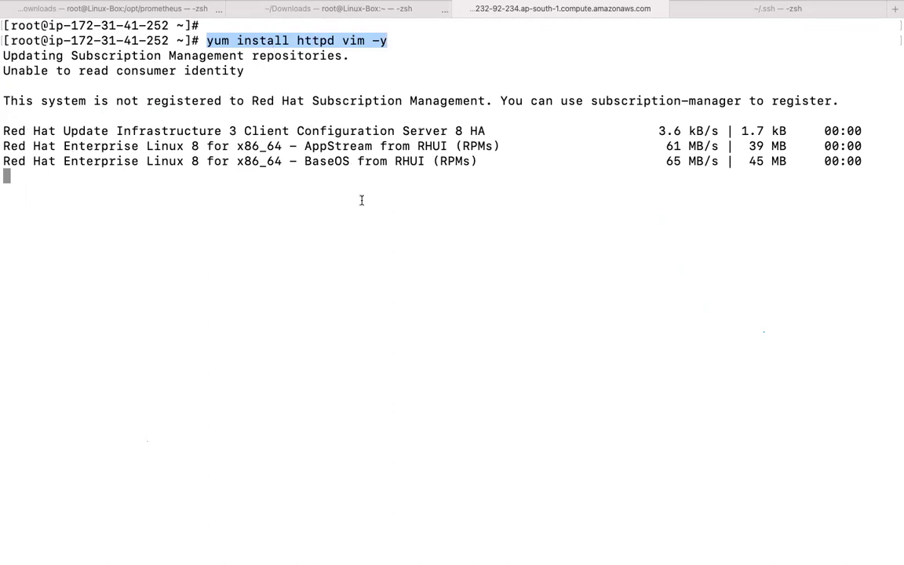
# Step: Switch back to the EC2 console in Chrome and stop the Linux-Box instance, confirming the stop
pyautogui.hotkey('ctrl', 'Left')
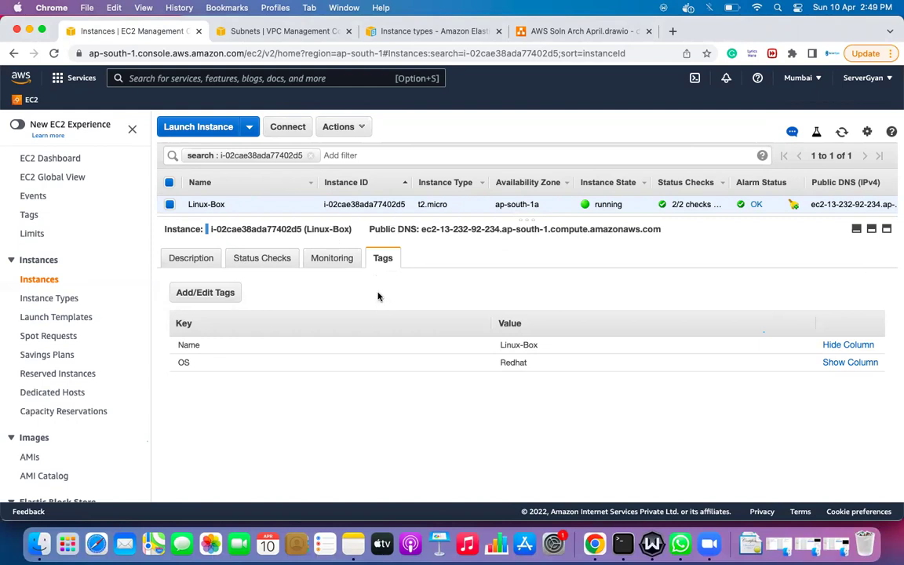
pyautogui.click(354, 133)
pyautogui.moveTo(386, 229)
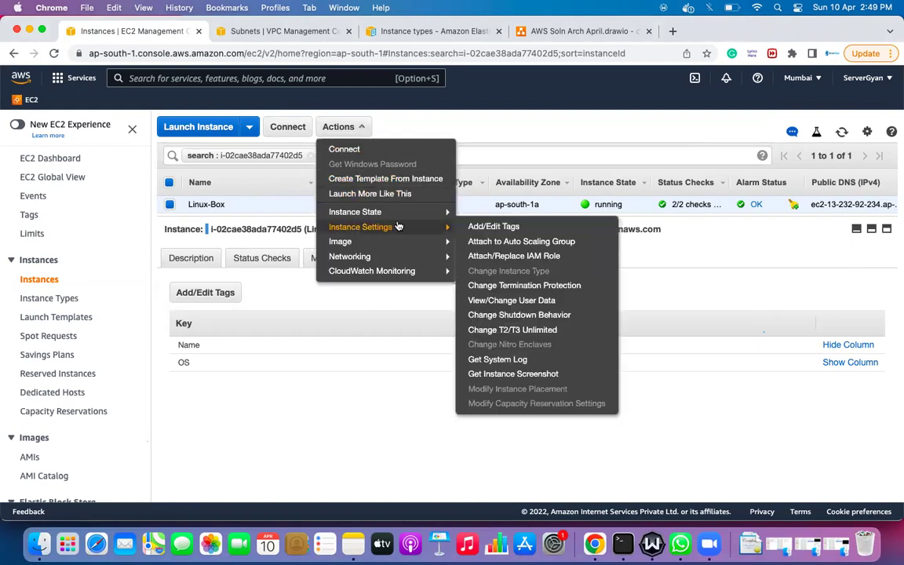
pyautogui.click(252, 199)
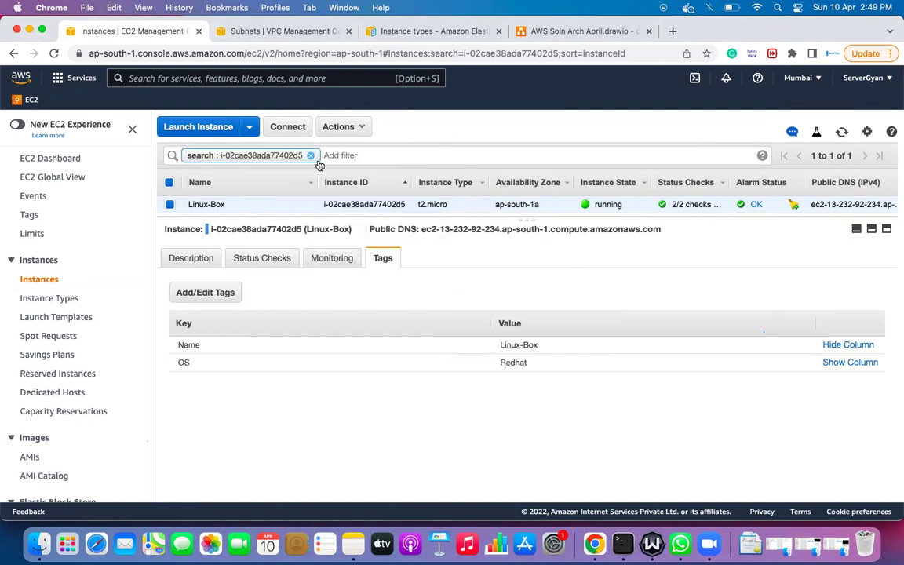
pyautogui.click(329, 127)
pyautogui.moveTo(396, 220)
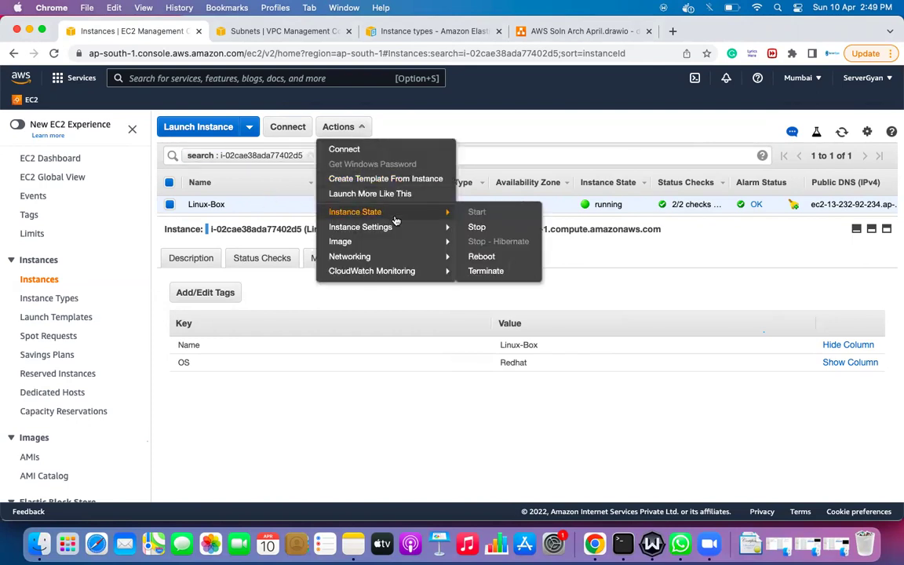
pyautogui.click(476, 227)
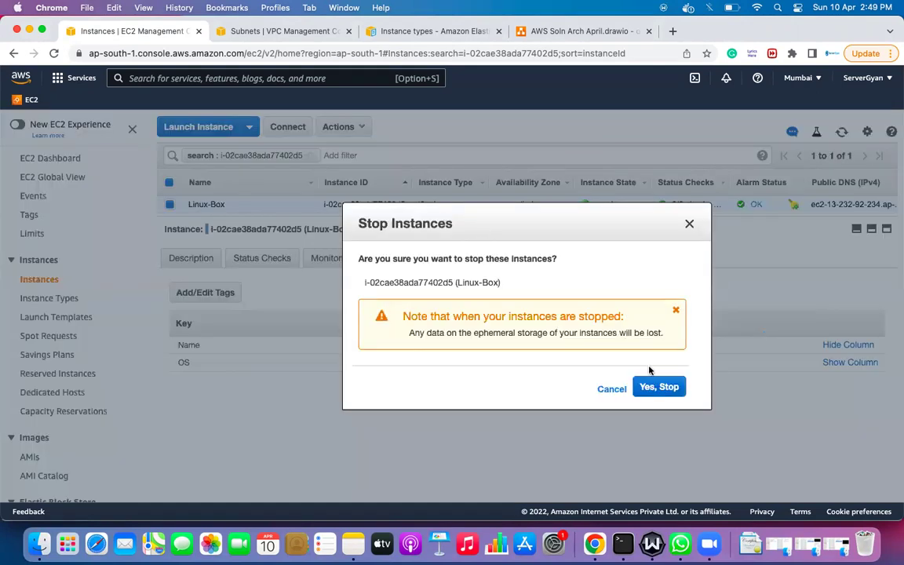
pyautogui.click(659, 388)
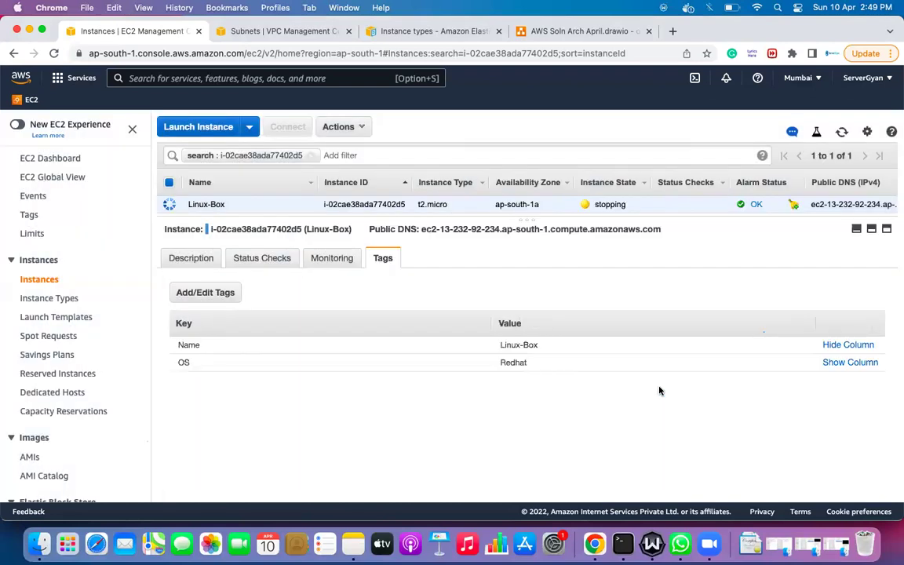
# Step: Refresh the instance list to check Linux-Box's instance state
pyautogui.click(364, 134)
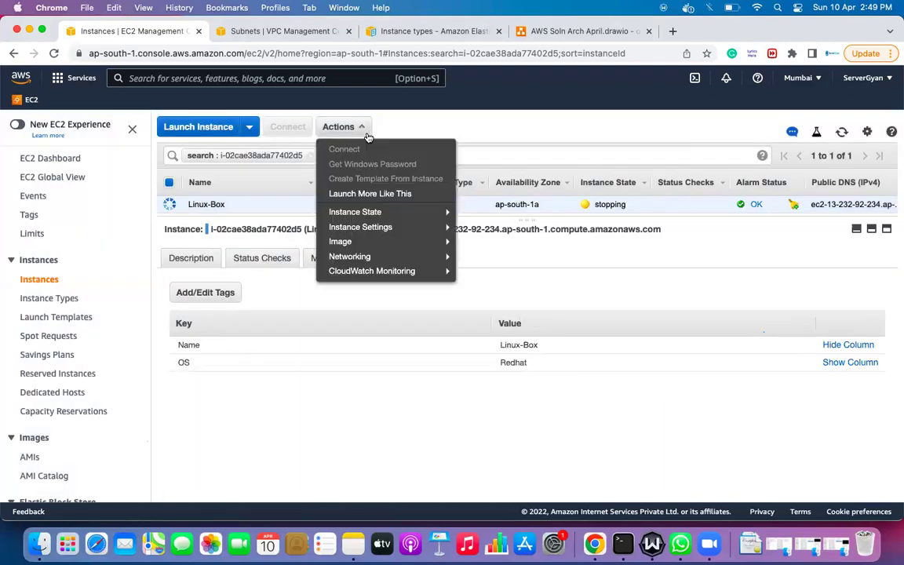
pyautogui.click(547, 346)
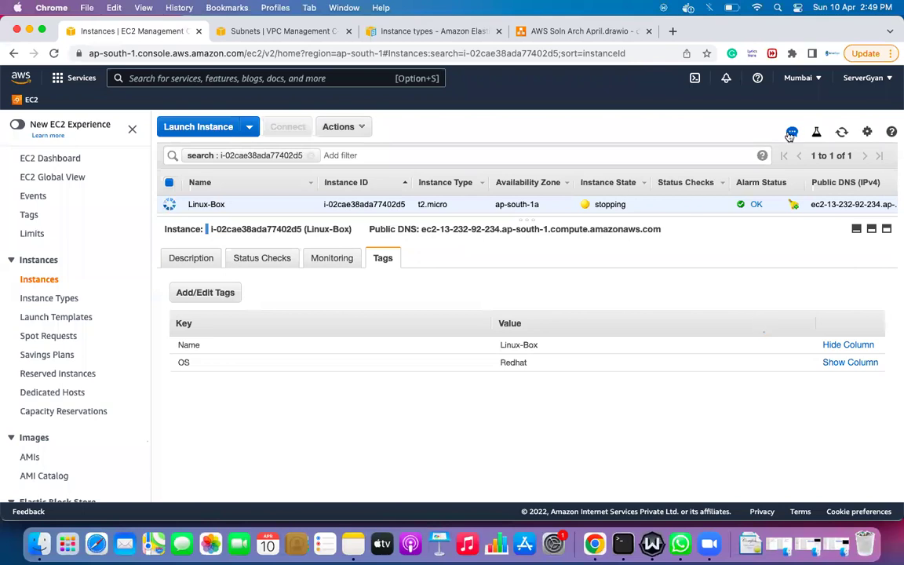
pyautogui.click(841, 131)
pyautogui.click(841, 134)
pyautogui.click(841, 133)
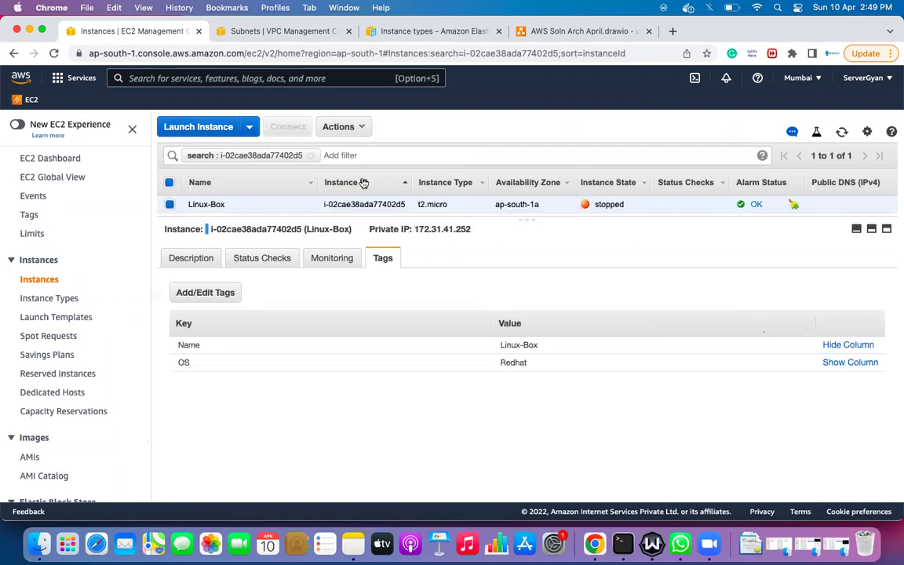
# Step: Open Linux-Box's user data for editing and enter #!/bin/bash as its first line
pyautogui.click(358, 132)
pyautogui.moveTo(389, 228)
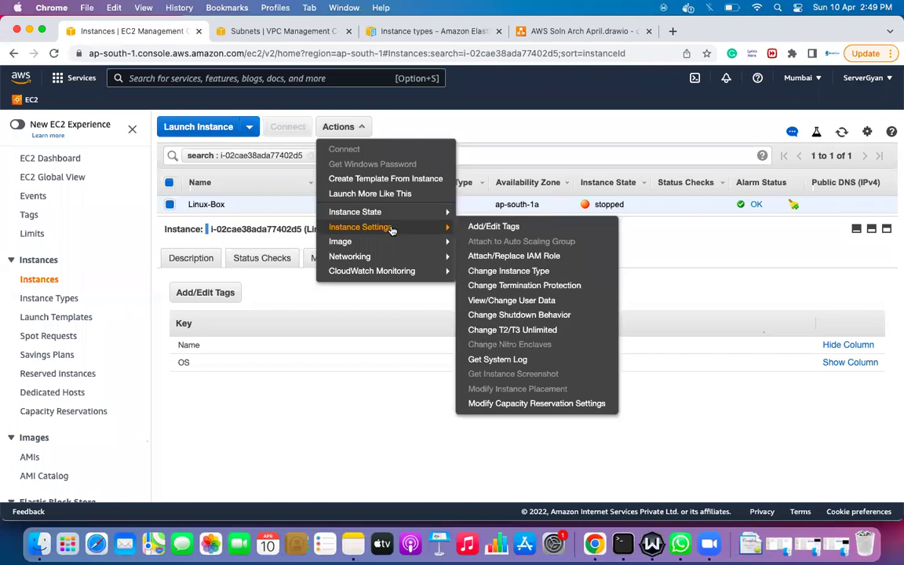
pyautogui.click(511, 300)
pyautogui.click(429, 289)
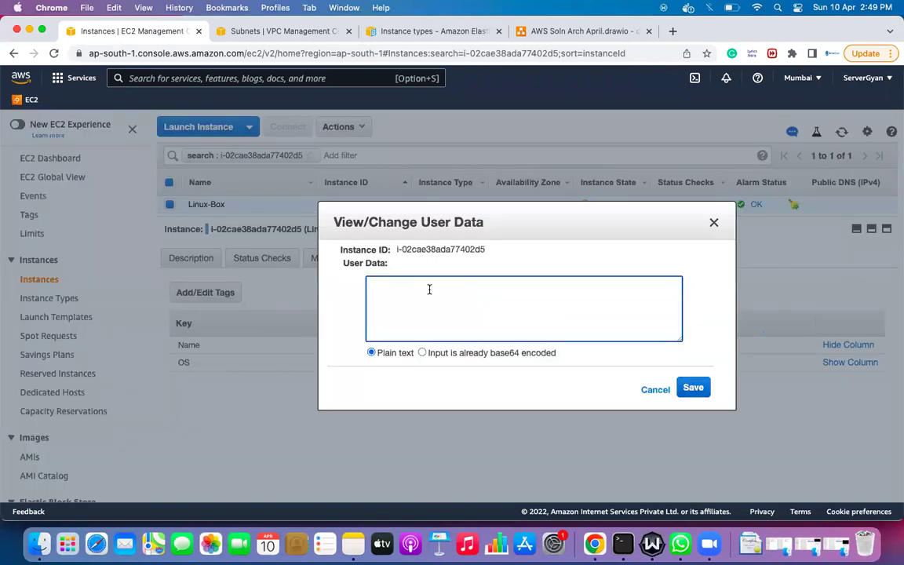
pyautogui.write('#!/binb')
pyautogui.press('BackSpace')
pyautogui.write('/bash')
pyautogui.press('Return')
# Step: Add two sudo useradd lines to the user data script, each with a person's first name as user name, and save it
pyautogui.write('userad')
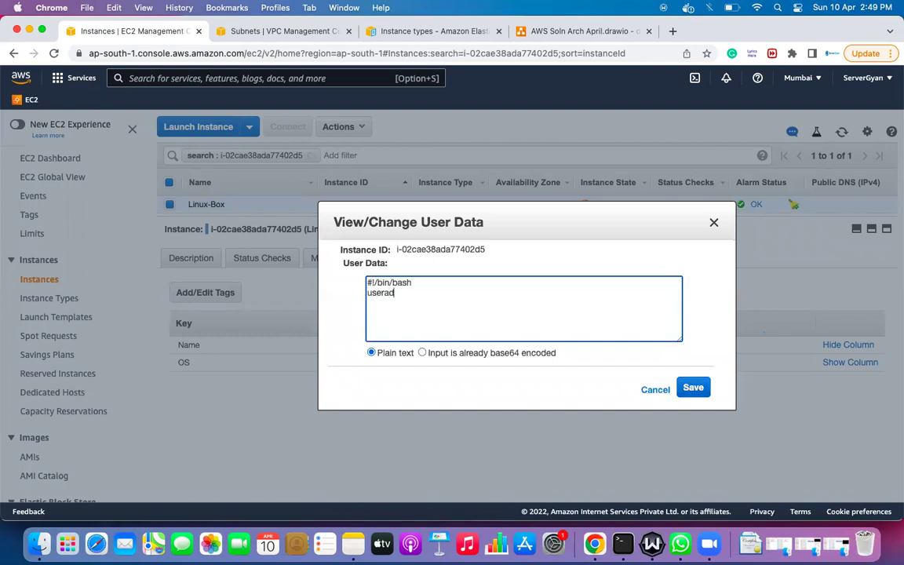
pyautogui.write('d lokendra')
pyautogui.click(367, 292)
pyautogui.write('sudo ')
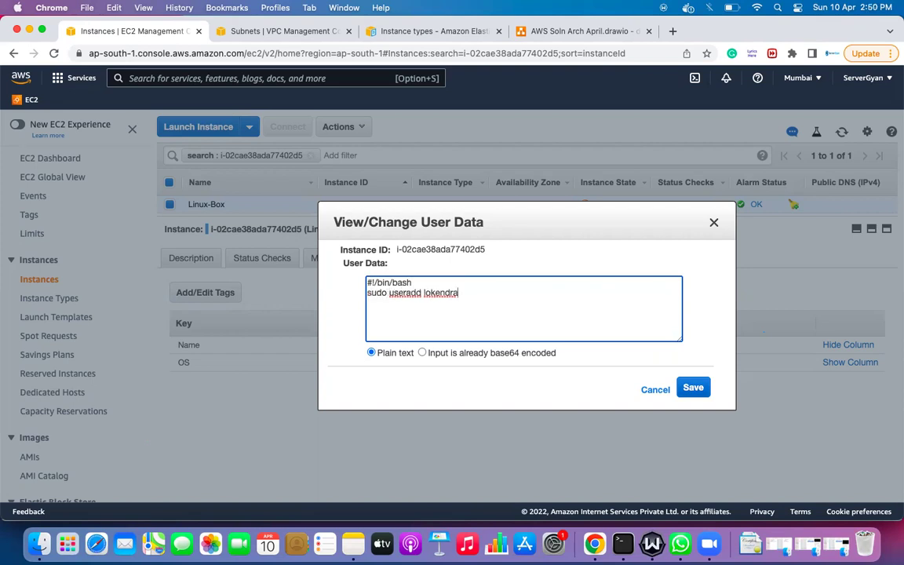
pyautogui.write('sudo su')
pyautogui.write('eradd jaya')
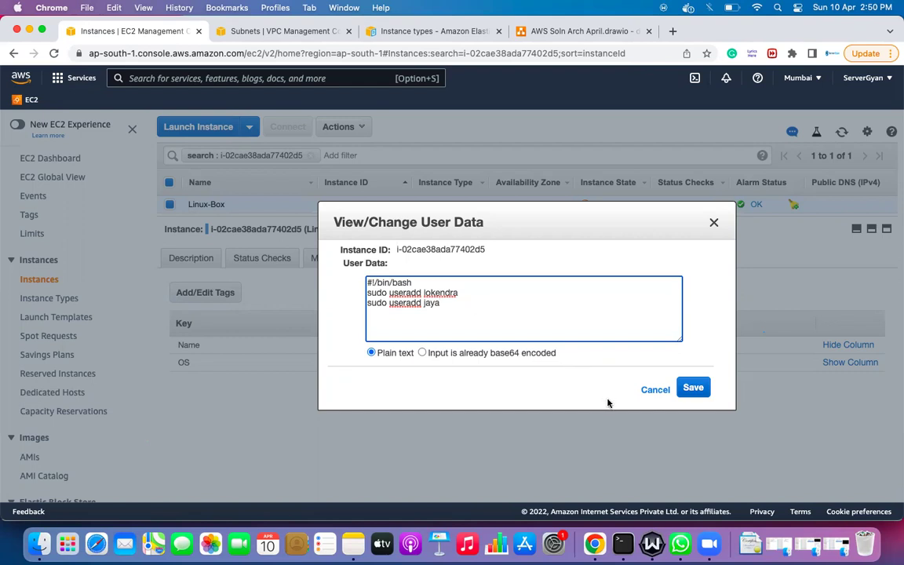
pyautogui.click(690, 387)
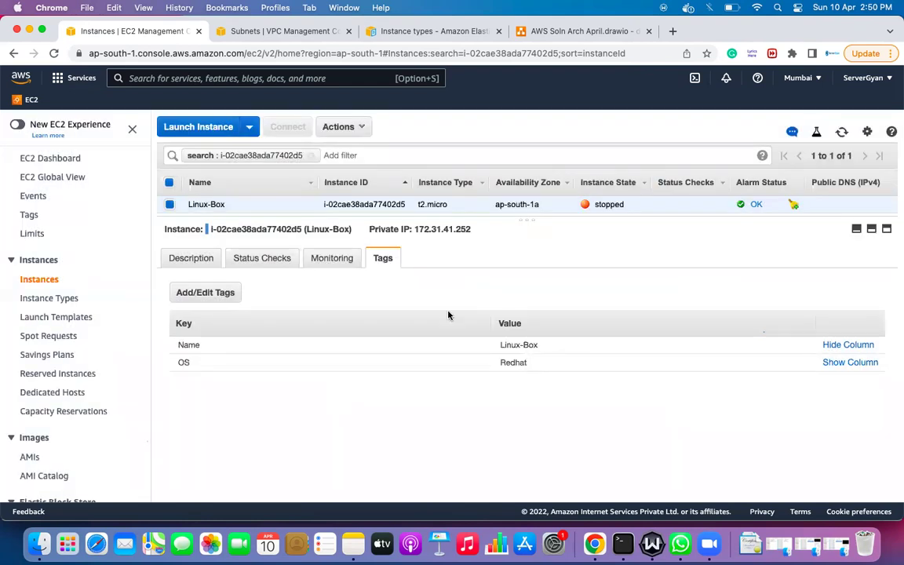
# Step: Start the stopped Linux-Box instance, confirming the start, and display its description details
pyautogui.click(354, 130)
pyautogui.moveTo(353, 212)
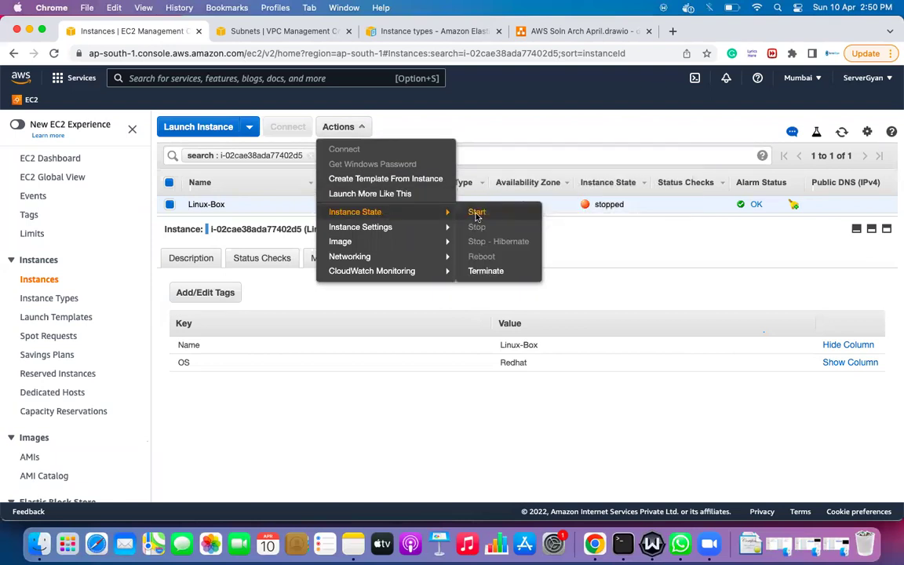
pyautogui.click(477, 213)
pyautogui.click(614, 354)
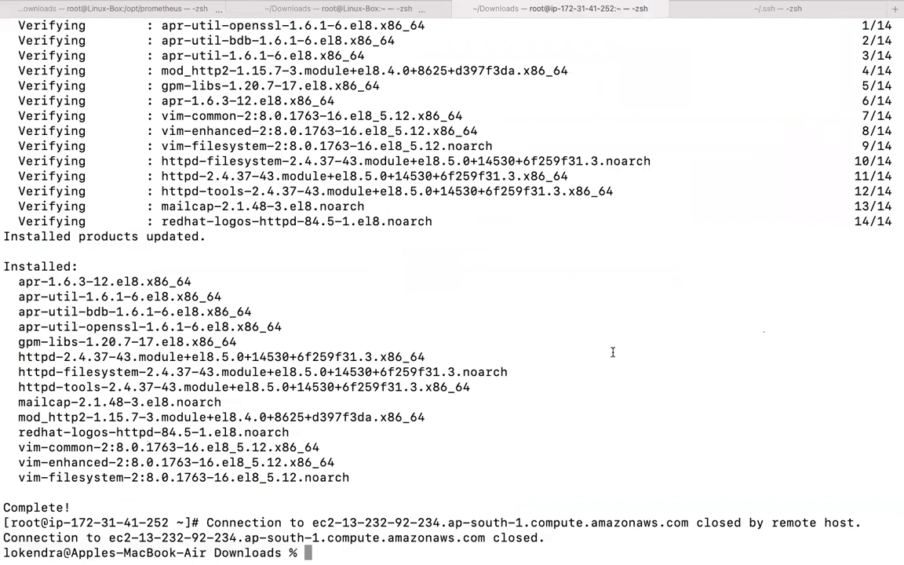
pyautogui.hotkey('ctrl', 'Left')
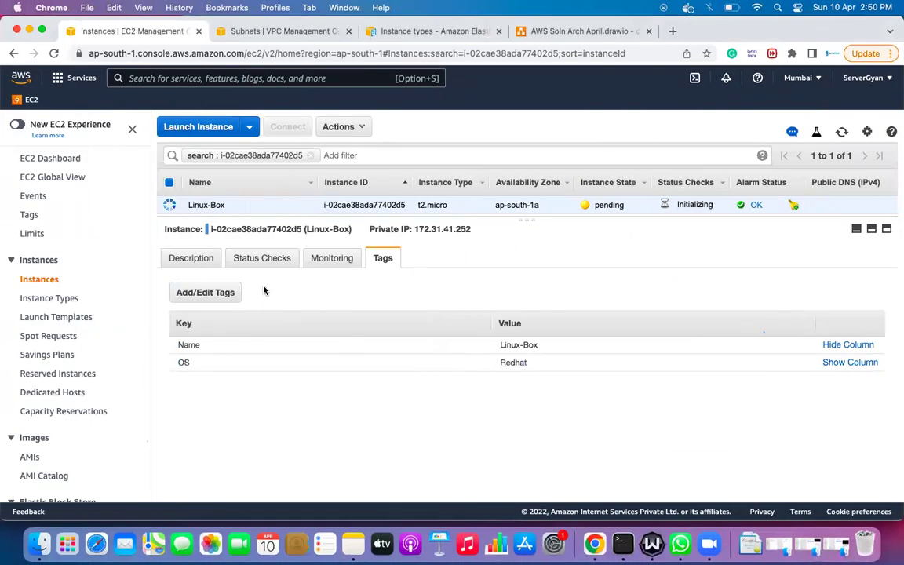
pyautogui.click(191, 262)
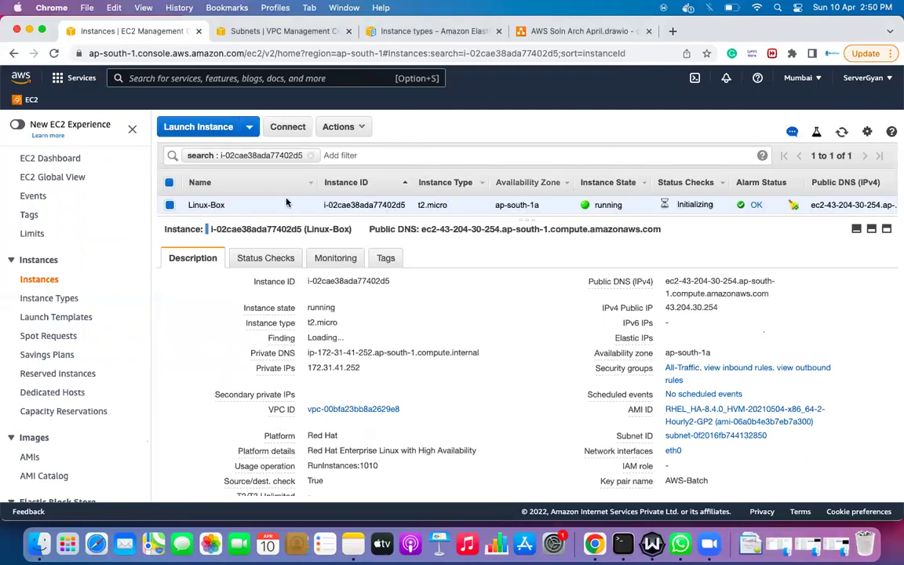
# Step: Copy the example SSH command from Linux-Box's connection instructions and run it in a cleared Terminal session
pyautogui.click(285, 127)
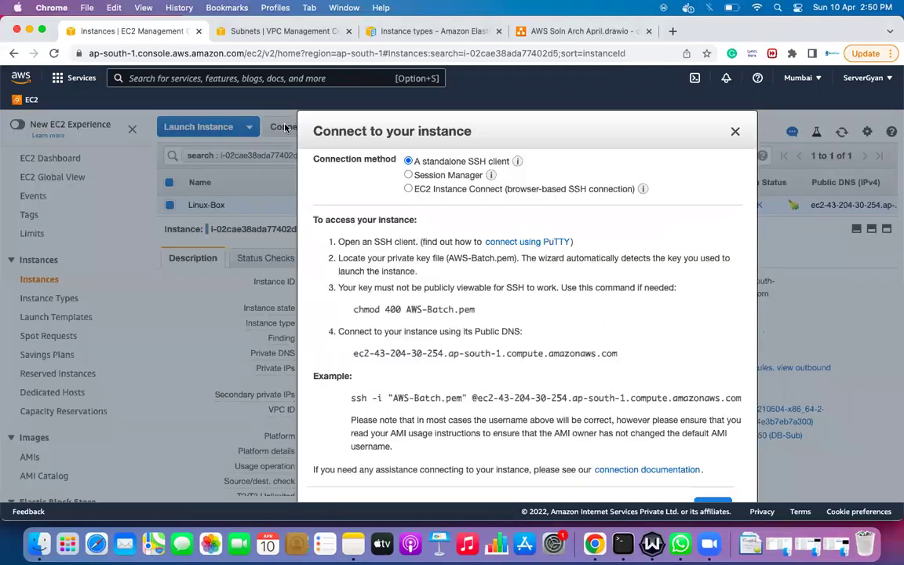
pyautogui.tripleClick(594, 397)
pyautogui.press('super+c')
pyautogui.press('super+Tab')
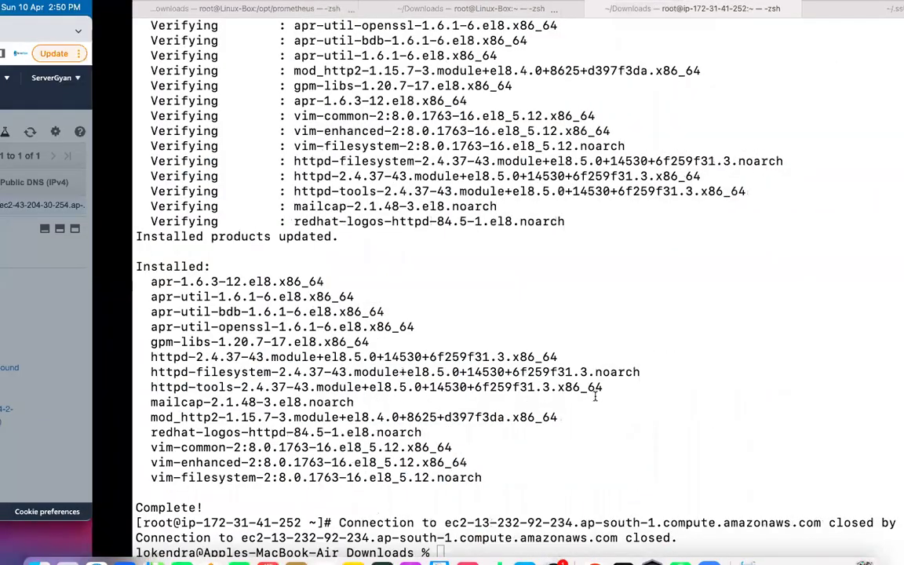
pyautogui.press('super+k')
pyautogui.press('super+v')
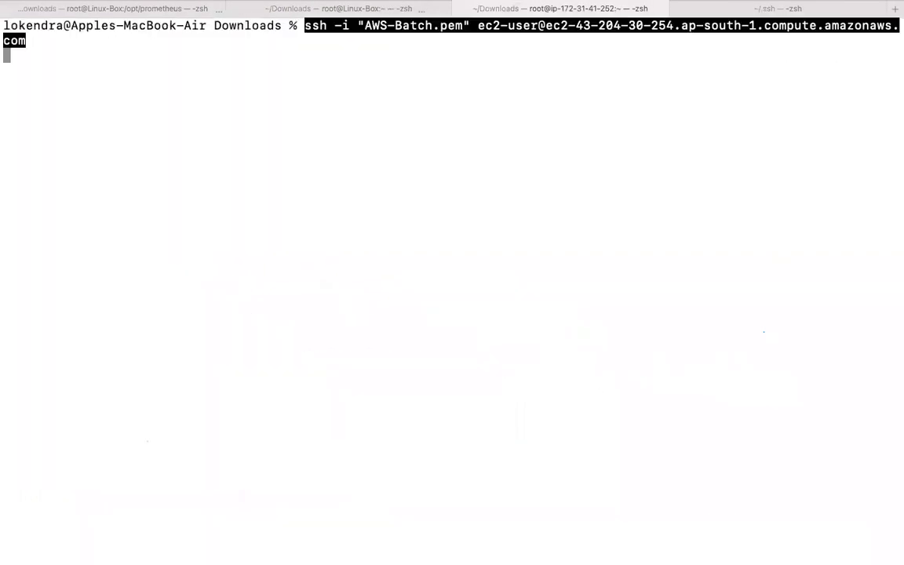
pyautogui.press('Return')
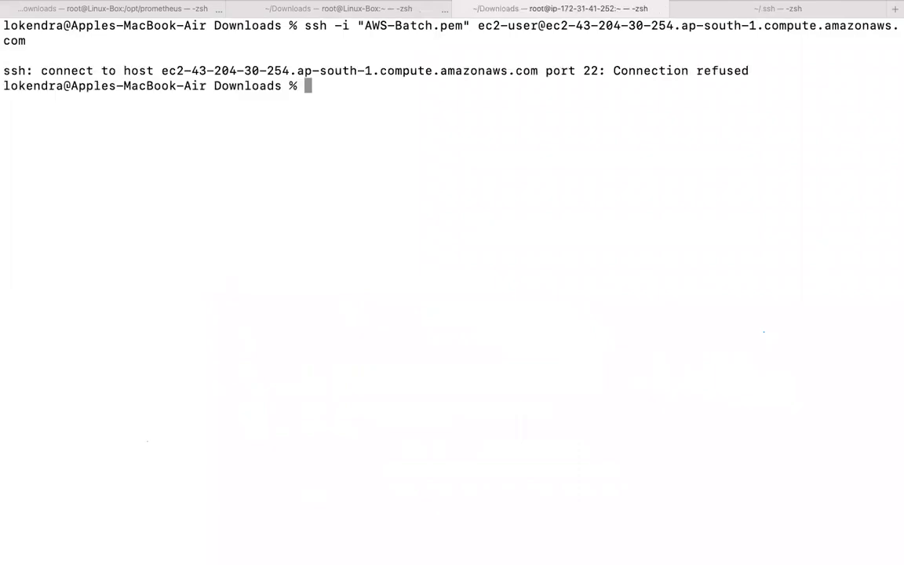
# Step: Rerun the SSH command to Linux-Box with AWS-Batch.pem as ec2-user and accept the host's authenticity with yes
pyautogui.press('Up')
pyautogui.press('Return')
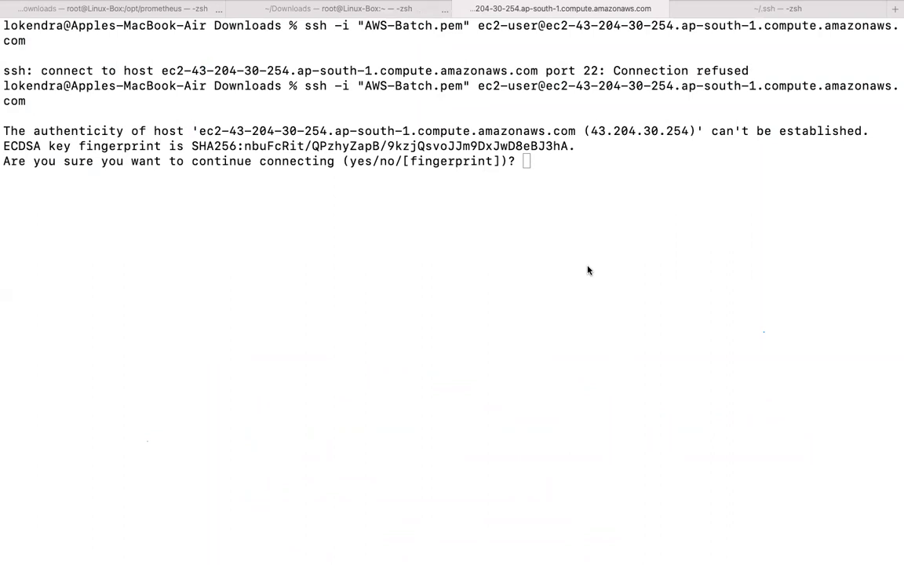
pyautogui.click(674, 174)
pyautogui.write('yes')
pyautogui.press('Return')
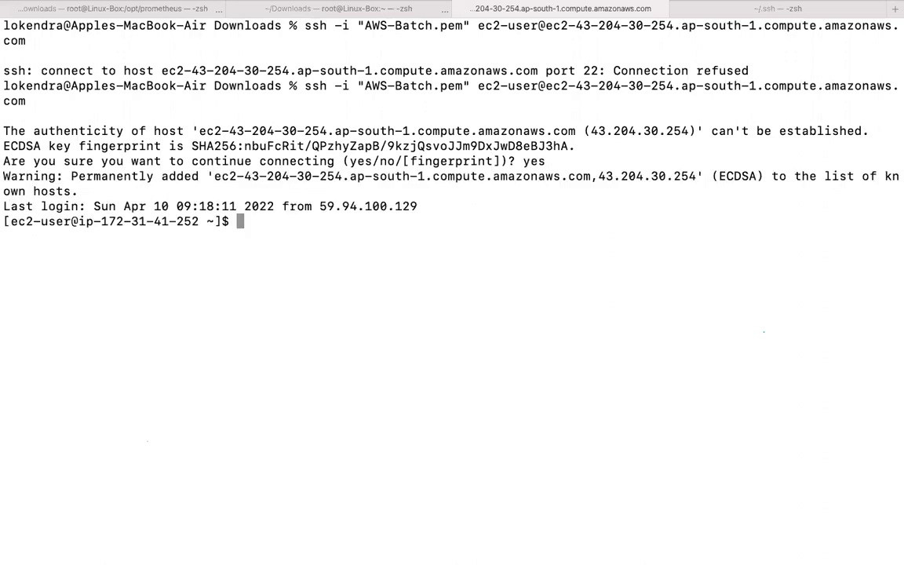
# Step: Switch to Chrome and search Google in a new tab for "sg vs nacl stateful vs stateless"
pyautogui.press('super+Tab')
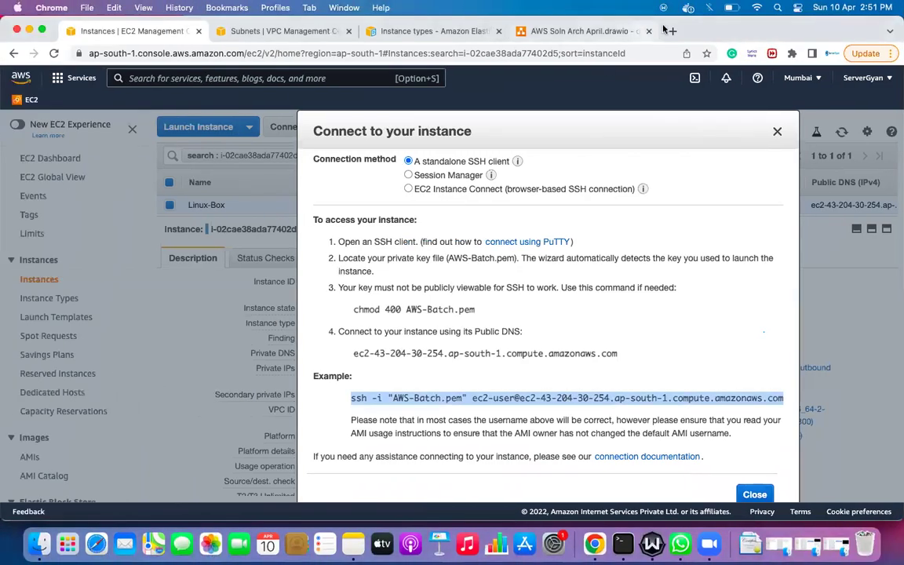
pyautogui.click(670, 32)
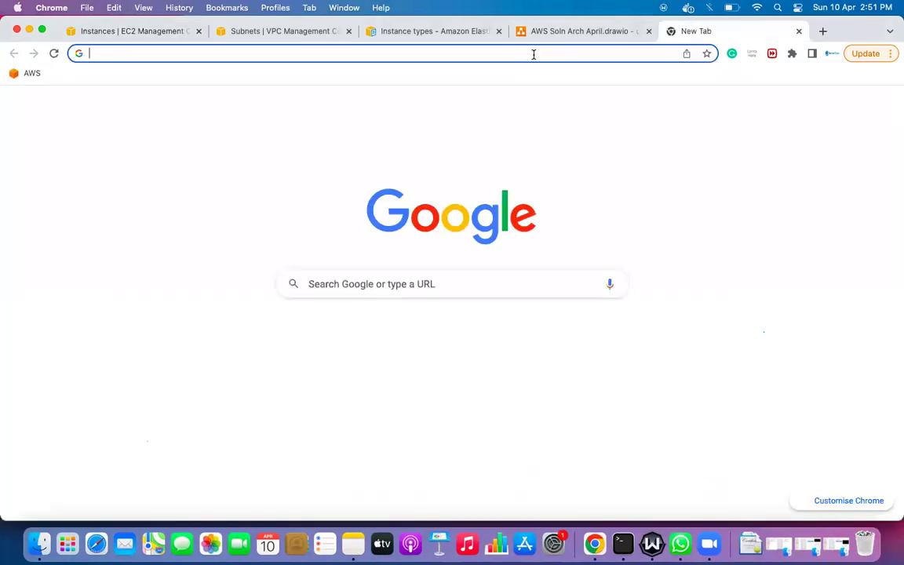
pyautogui.write('sg vs')
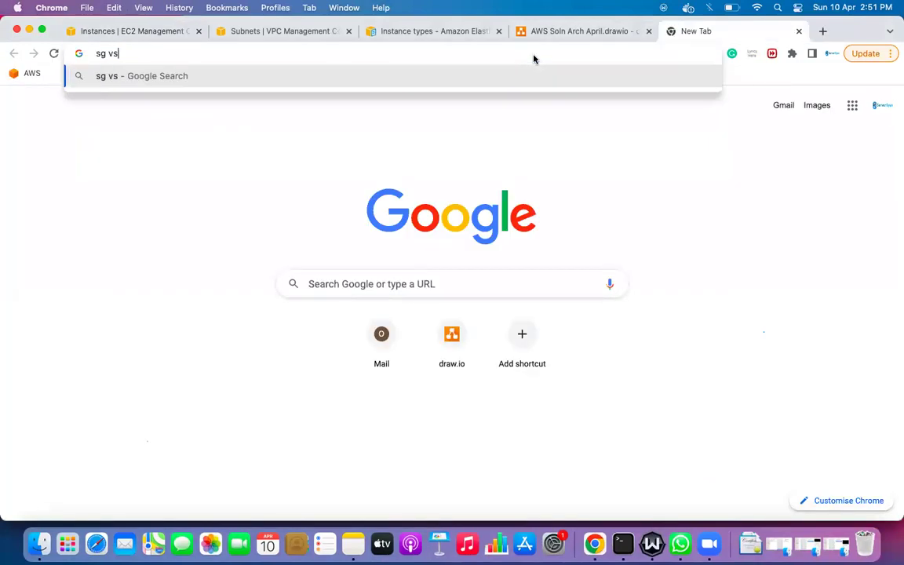
pyautogui.write(' nacl stateful vs stateless')
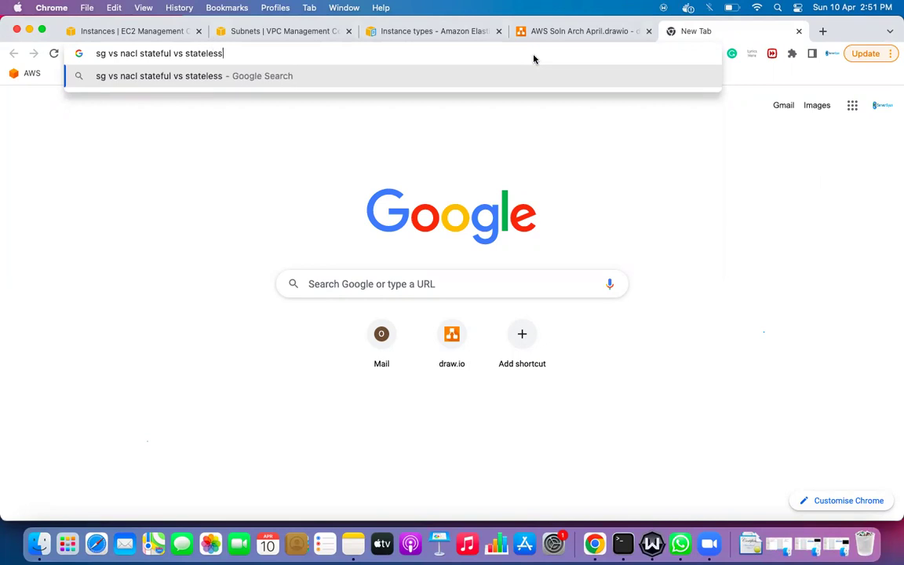
pyautogui.press('Return')
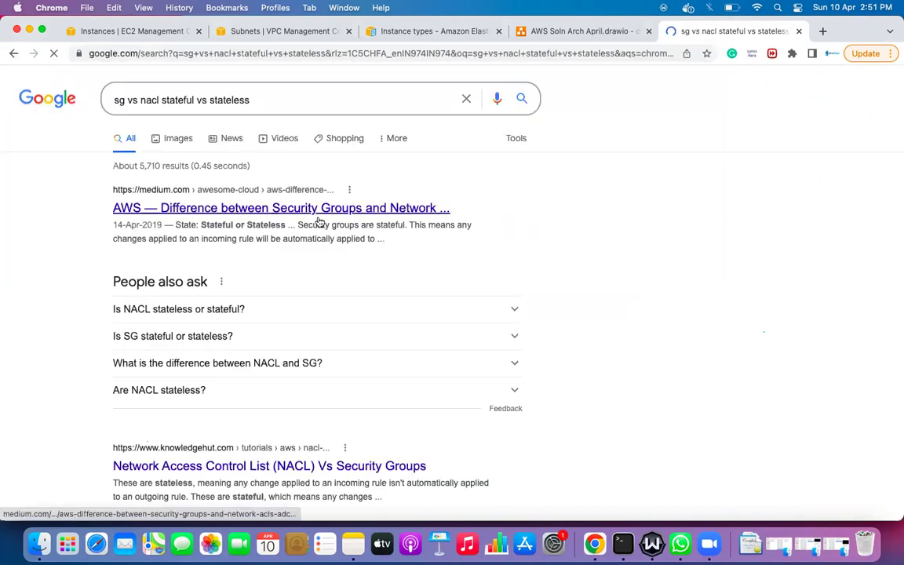
# Step: Look through the search results for pages comparing security groups with network ACLs
pyautogui.scroll(-6, 512, 280)
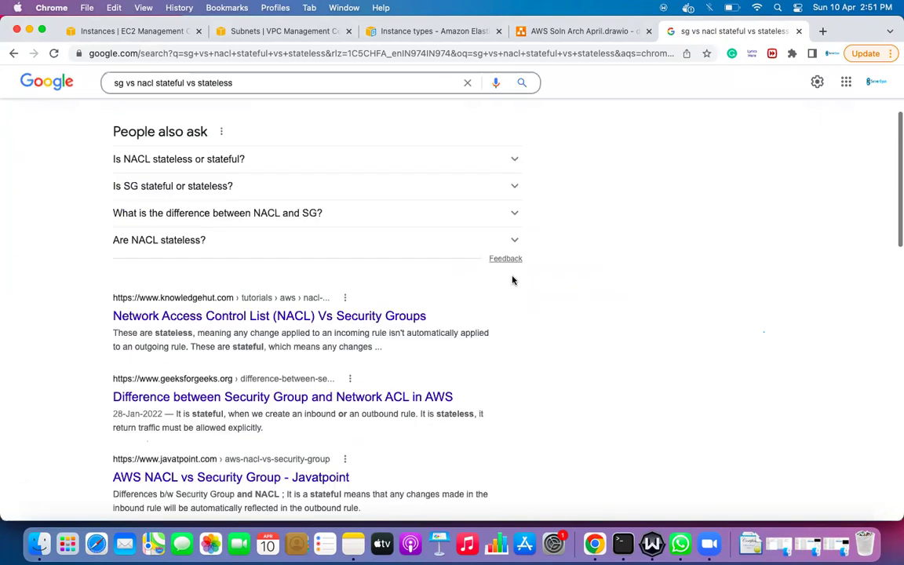
pyautogui.scroll(-6, 512, 280)
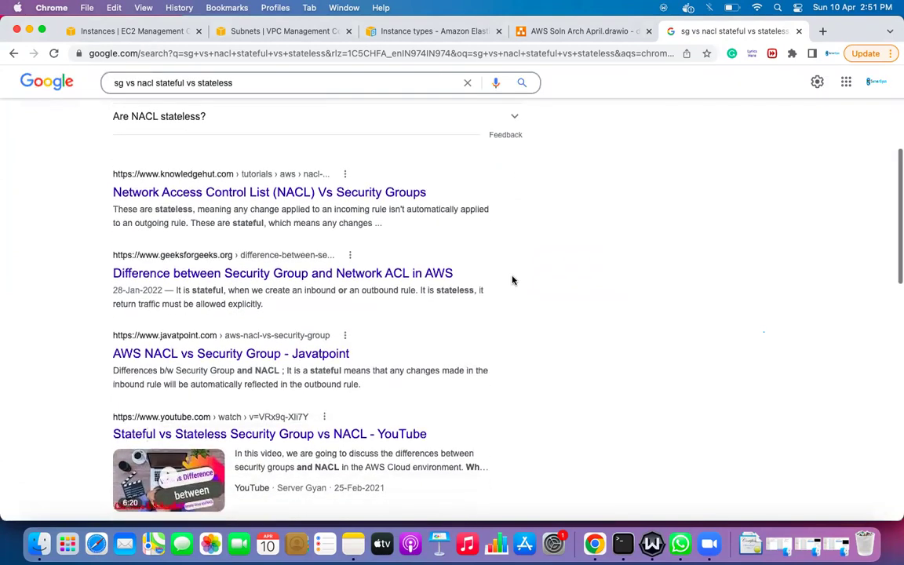
pyautogui.scroll(-5, 512, 280)
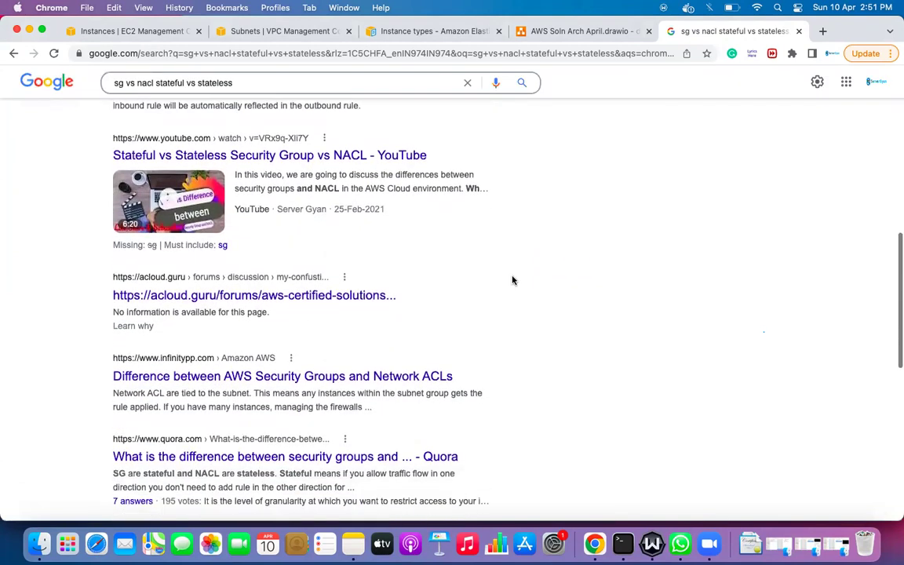
pyautogui.scroll(-4, 512, 280)
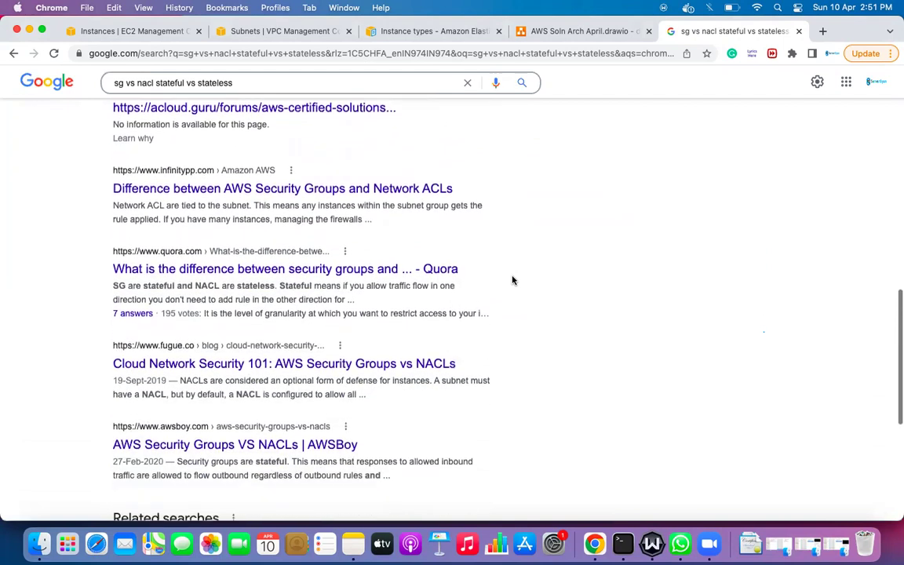
pyautogui.scroll(6, 512, 281)
pyautogui.scroll(1, 512, 280)
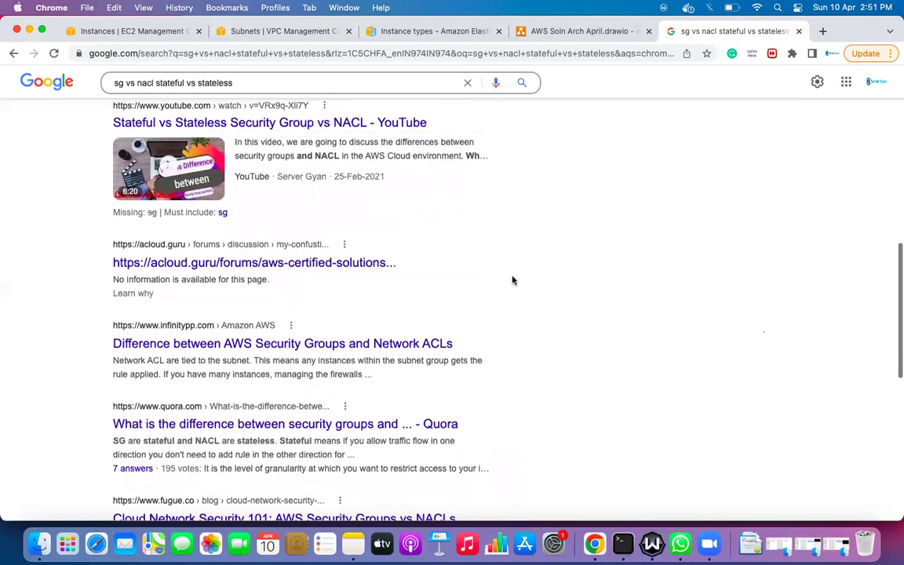
pyautogui.scroll(2, 512, 280)
pyautogui.scroll(7, 513, 280)
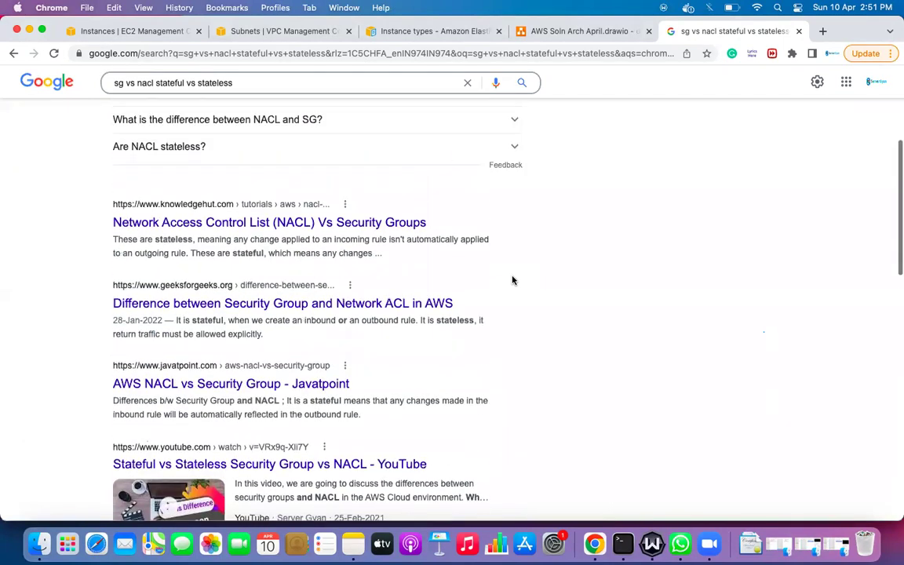
pyautogui.scroll(1, 513, 280)
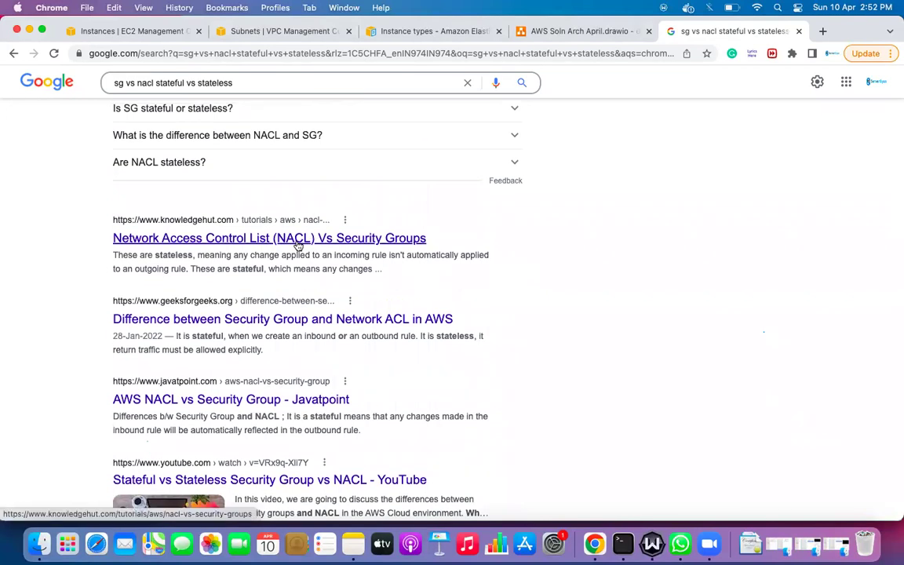
# Step: Open the KnowledgeHut and GeeksforGeeks comparison results in new tabs and display the KnowledgeHut page
pyautogui.keyDown('super'); pyautogui.click(299, 245); pyautogui.keyUp('super')
pyautogui.keyDown('super'); pyautogui.click(298, 318); pyautogui.keyUp('super')
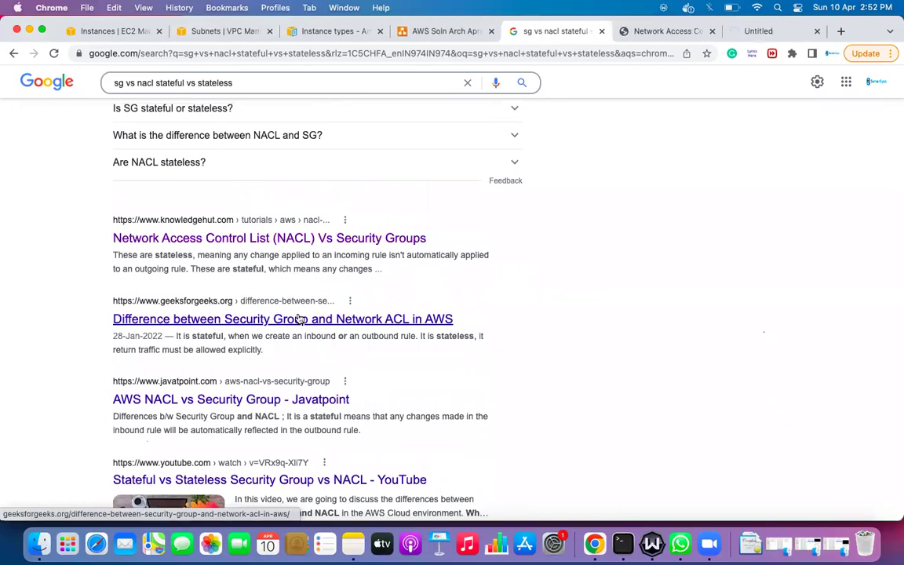
pyautogui.click(634, 31)
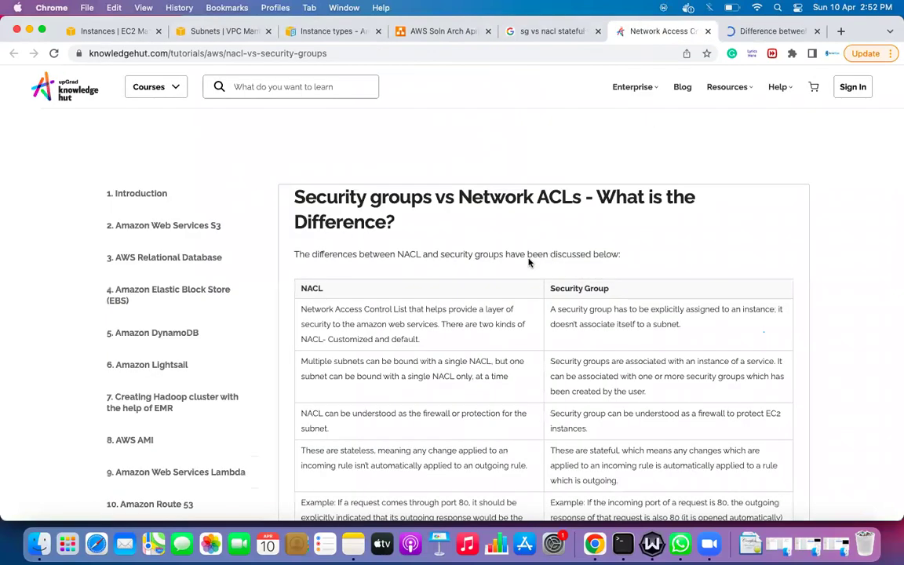
# Step: Examine the NACL versus Security Group comparison table and select the page's web address
pyautogui.scroll(-3, 534, 338)
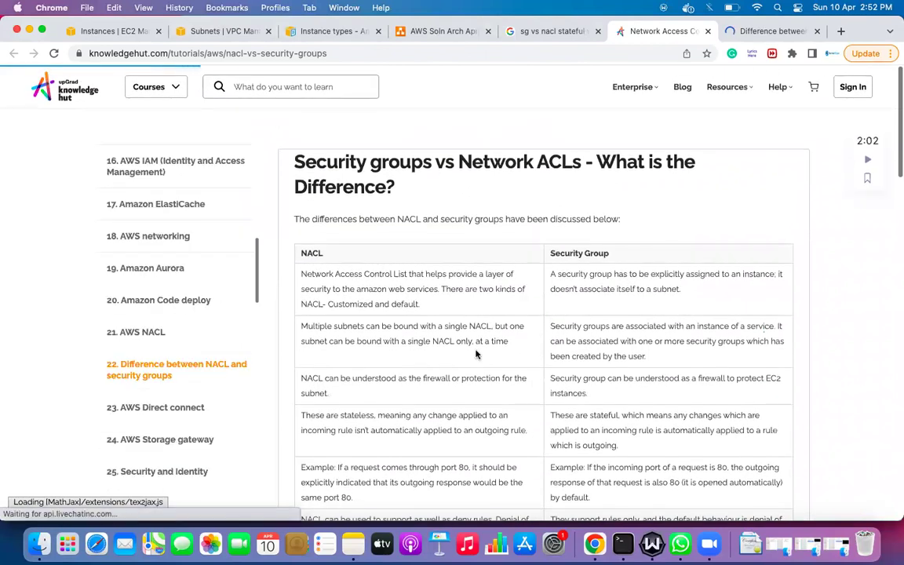
pyautogui.scroll(-5, 475, 355)
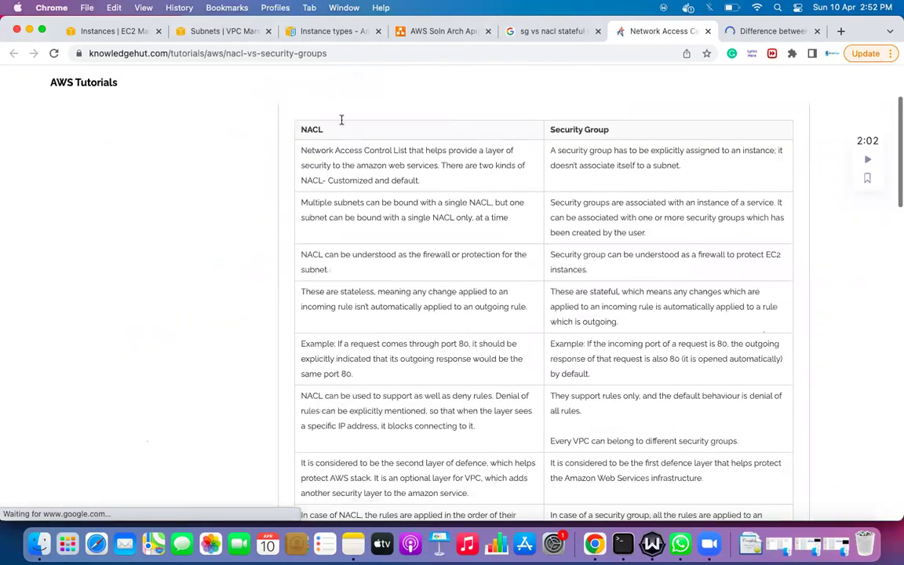
pyautogui.click(336, 53)
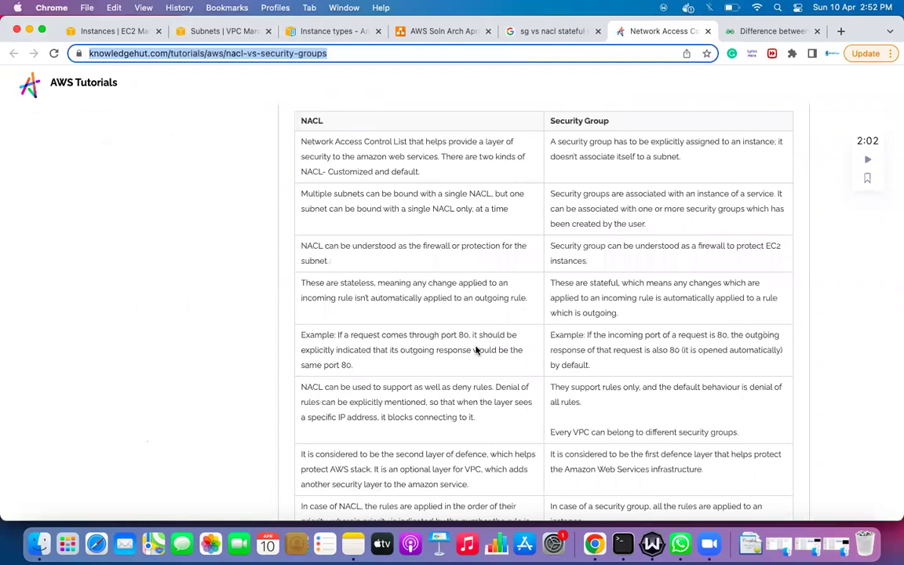
pyautogui.scroll(-2, 476, 349)
pyautogui.scroll(1, 476, 349)
pyautogui.scroll(2, 476, 350)
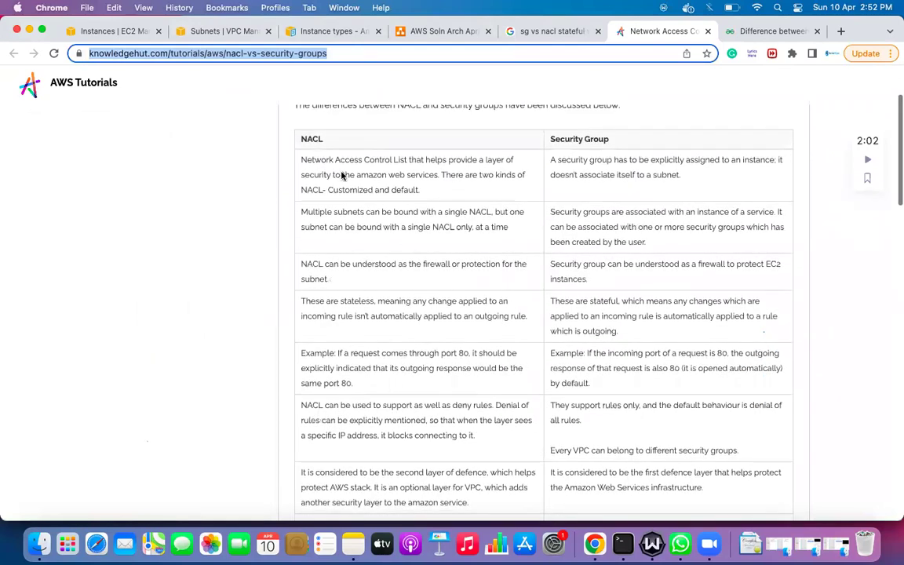
# Step: Highlight the NACL and Security Group descriptions in the table's first row and read through the remaining differences
pyautogui.click(300, 157)
pyautogui.moveTo(300, 157); pyautogui.dragTo(439, 192)
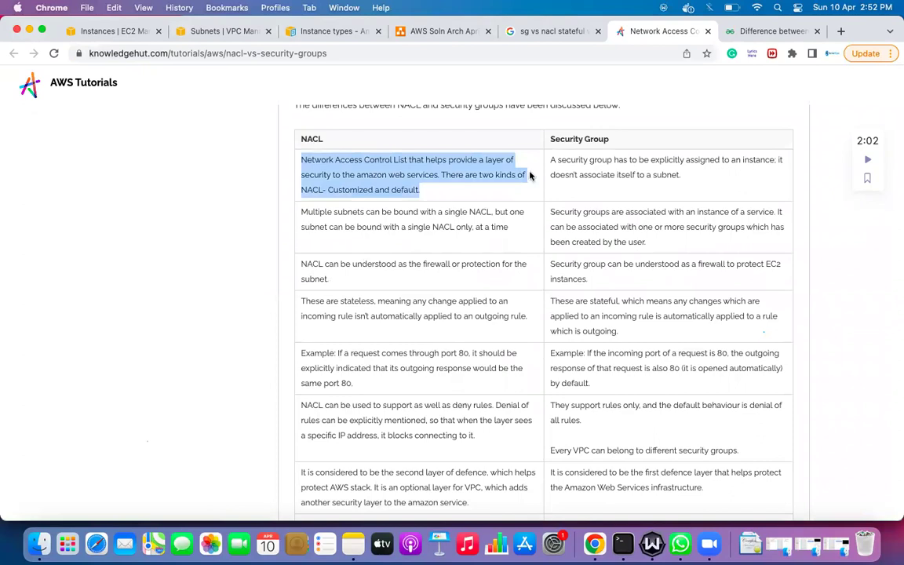
pyautogui.moveTo(551, 161); pyautogui.dragTo(710, 174)
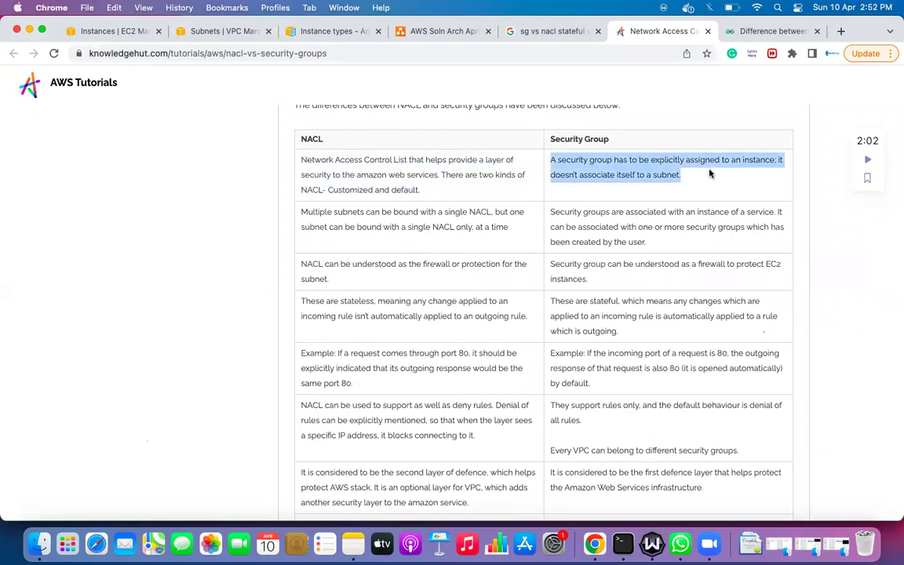
pyautogui.scroll(2, 709, 173)
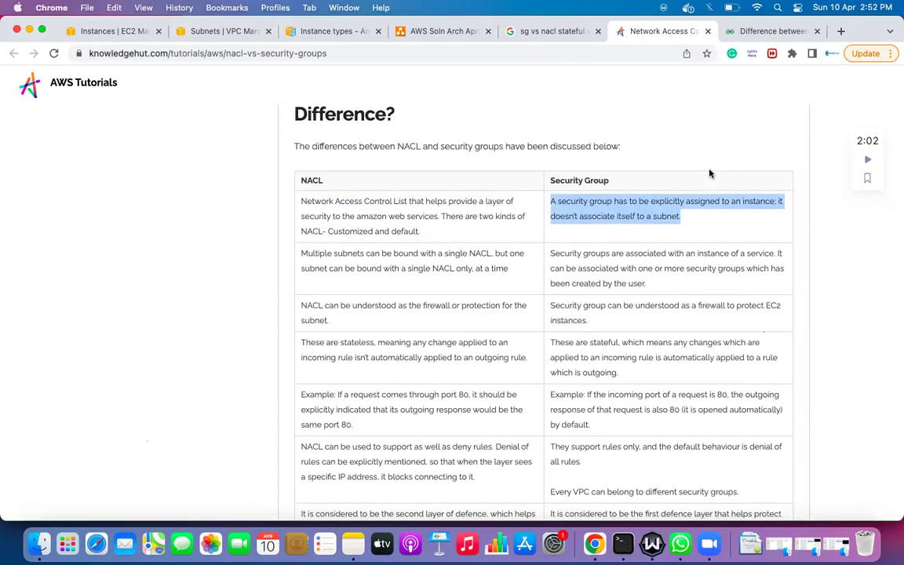
pyautogui.scroll(-8, 709, 174)
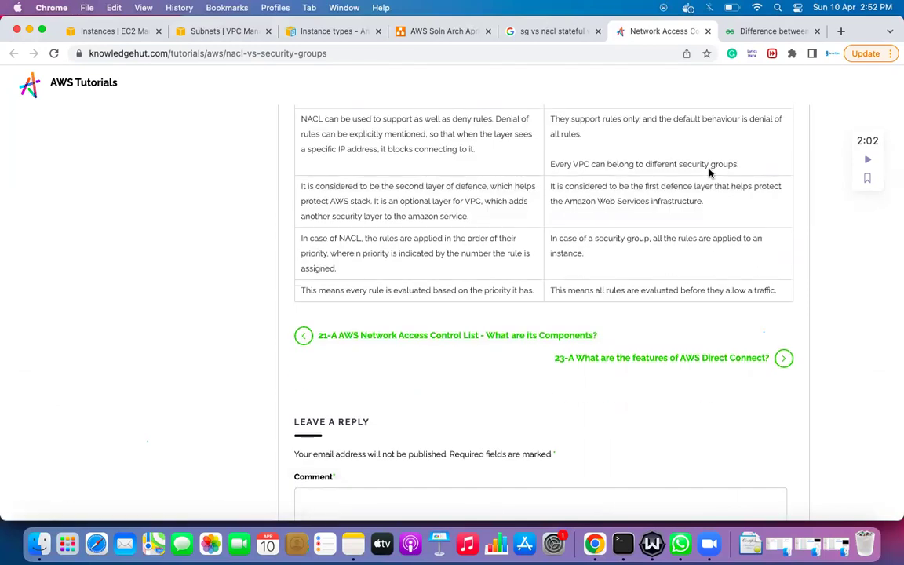
pyautogui.scroll(10, 709, 173)
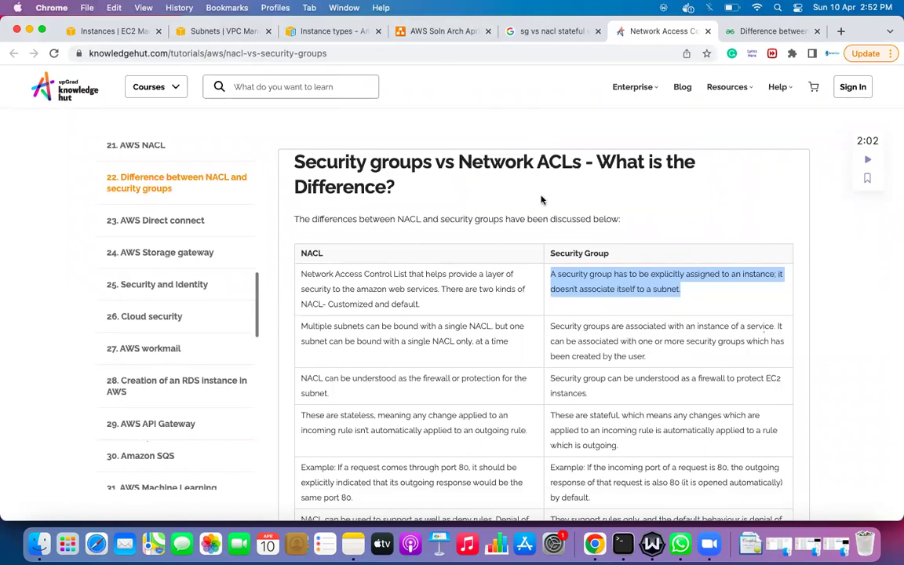
pyautogui.click(704, 298)
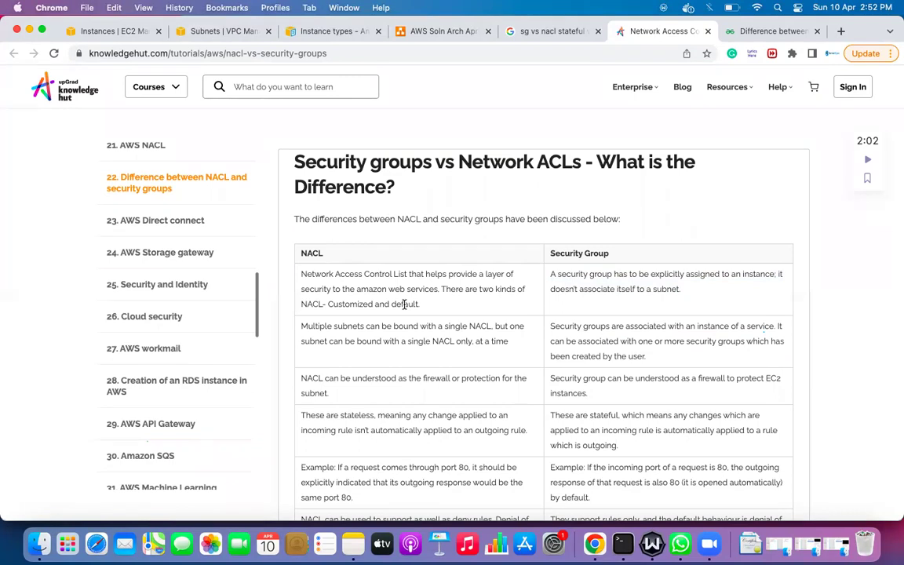
pyautogui.scroll(-1, 447, 424)
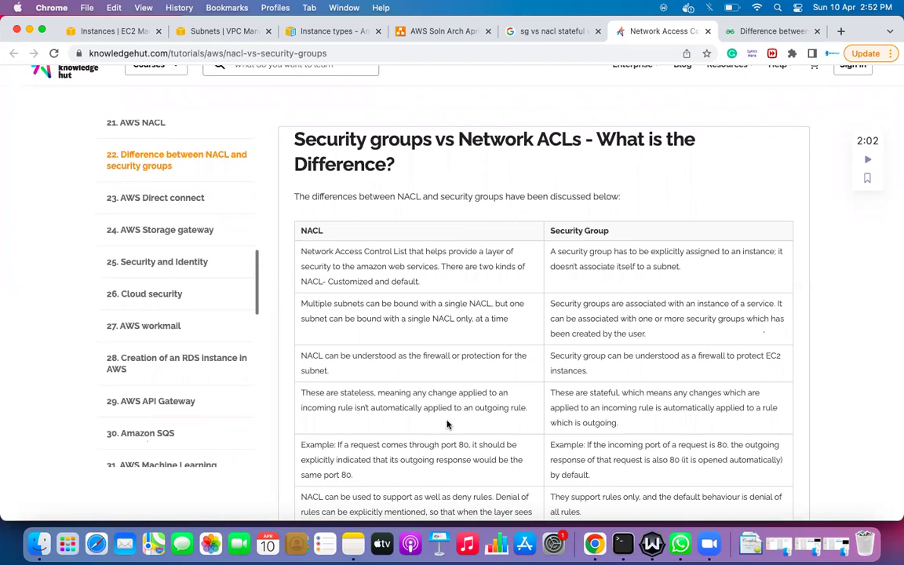
# Step: Review the table's lower rows on defence layers and rule priority, and return to the comparison heading
pyautogui.scroll(-3, 447, 424)
pyautogui.scroll(-1, 447, 422)
pyautogui.scroll(-4, 447, 422)
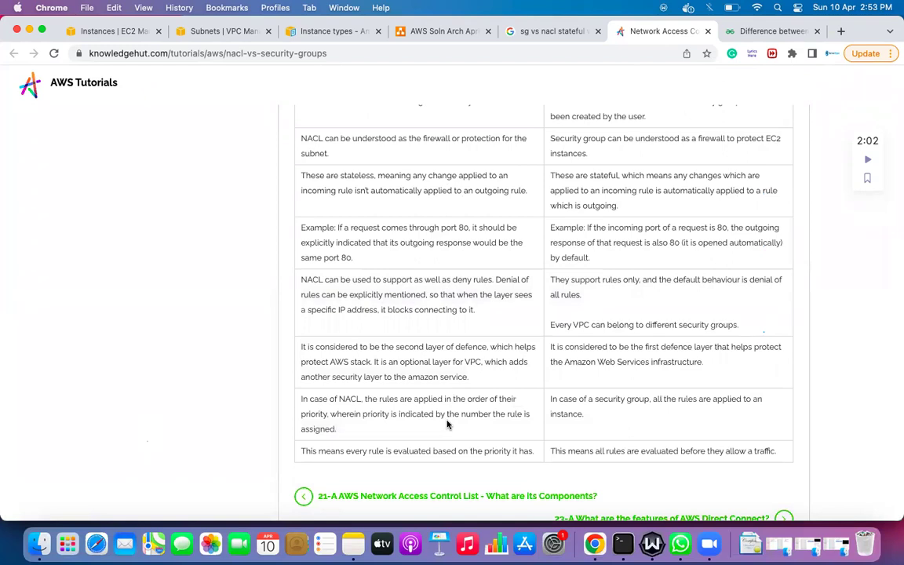
pyautogui.scroll(7, 447, 424)
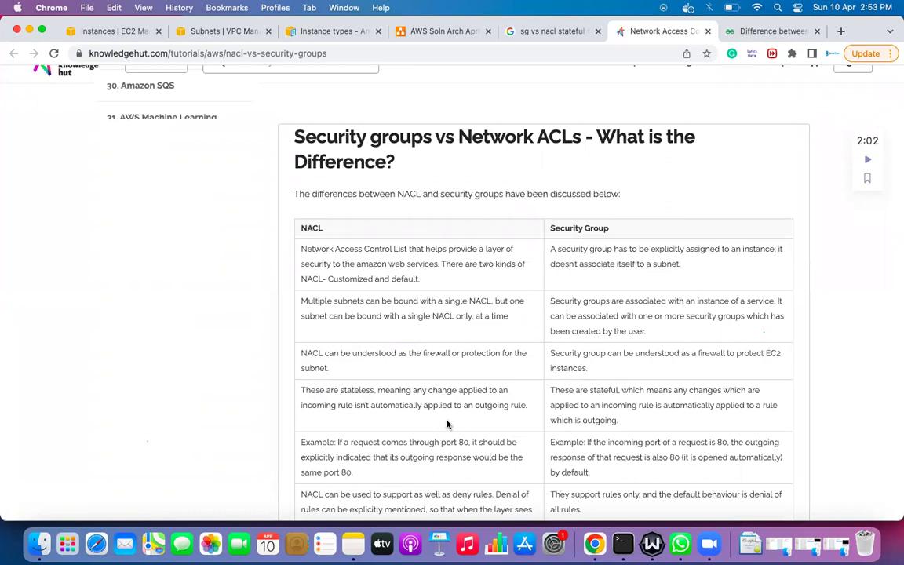
# Step: Return to the EC2 console, dismiss the instance connection instructions, and open the Security Groups list
pyautogui.click(100, 31)
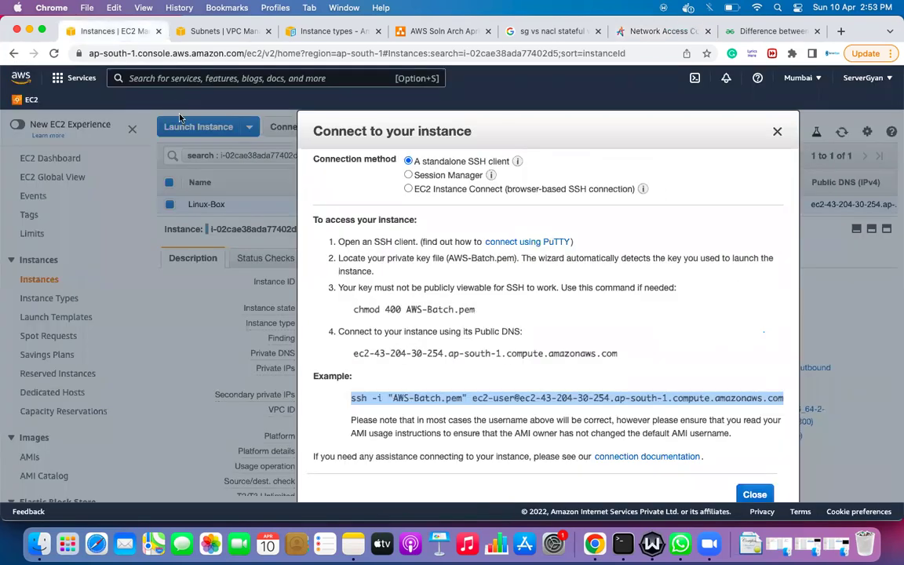
pyautogui.click(777, 131)
pyautogui.scroll(-5, 54, 400)
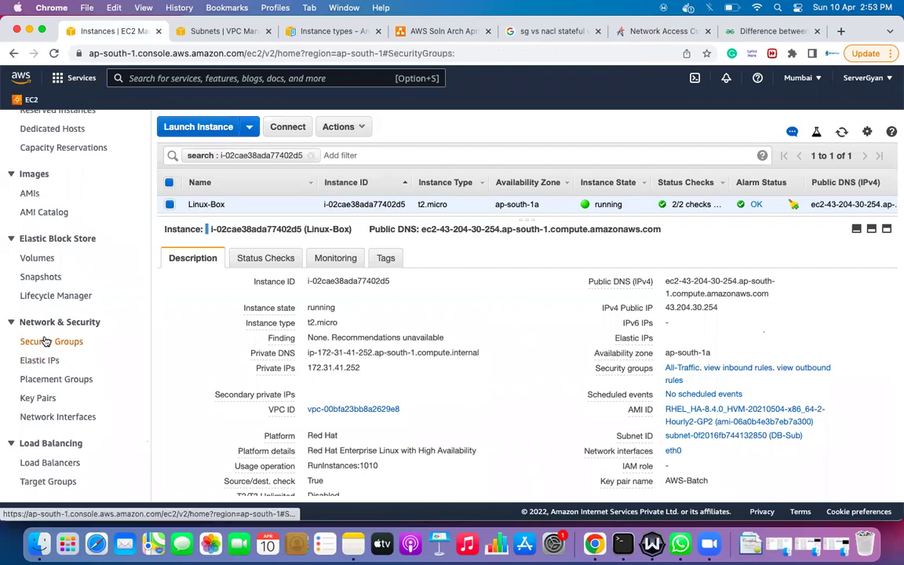
pyautogui.click(47, 342)
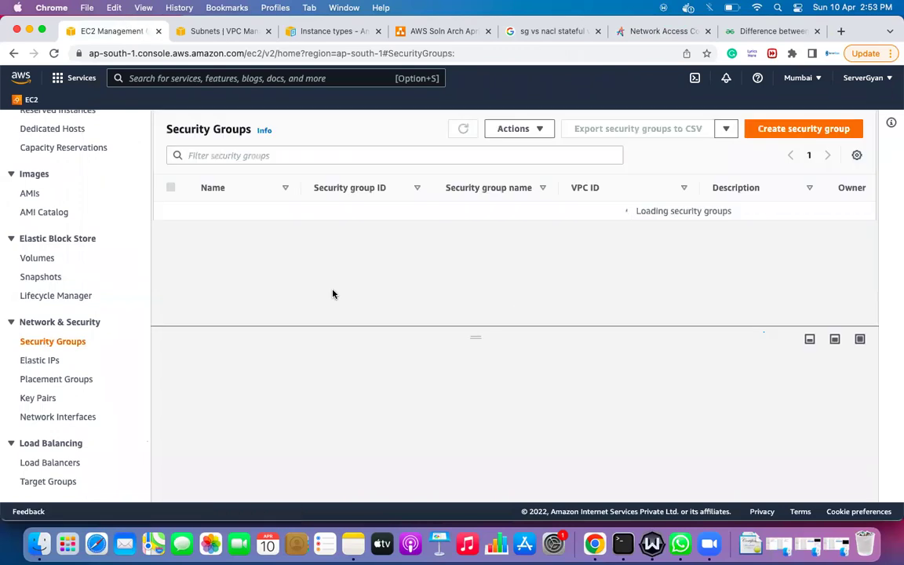
# Step: Start creating a security group with the name demo and the description demo
pyautogui.click(790, 129)
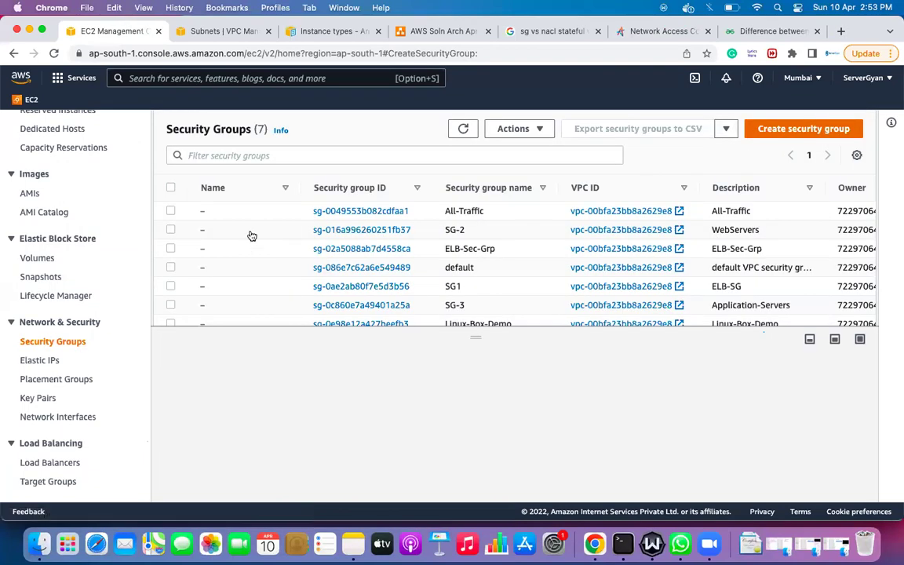
pyautogui.click(198, 277)
pyautogui.write('demo')
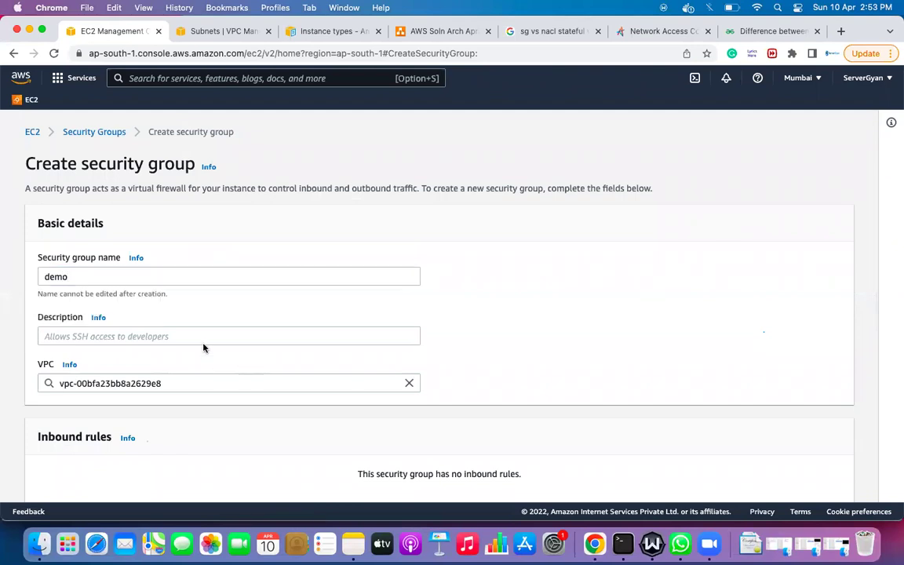
pyautogui.click(182, 336)
pyautogui.write('demo')
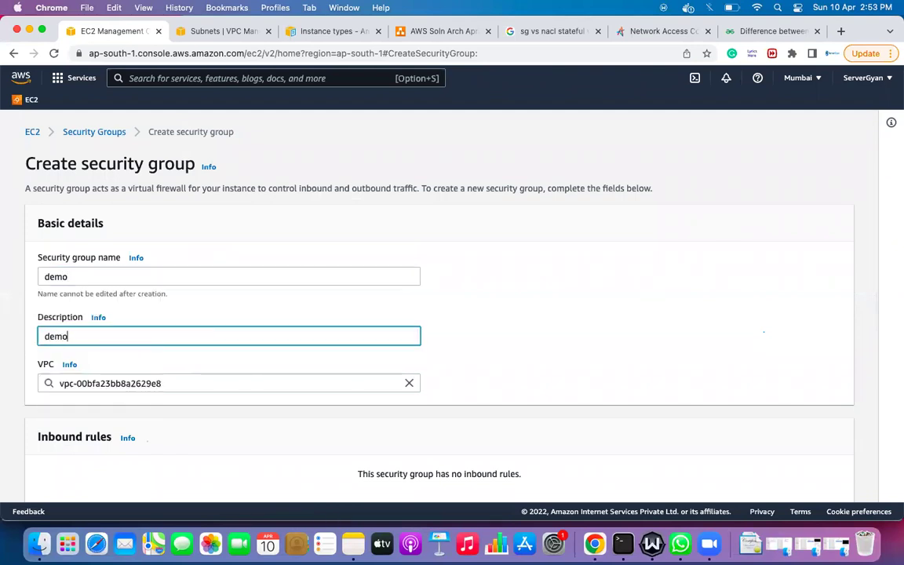
# Step: Examine the new group's inbound and outbound rules, highlighting the Outbound rules heading and the 0.0.0.0/0 destination
pyautogui.click(590, 340)
pyautogui.scroll(-5, 586, 339)
pyautogui.scroll(-4, 585, 340)
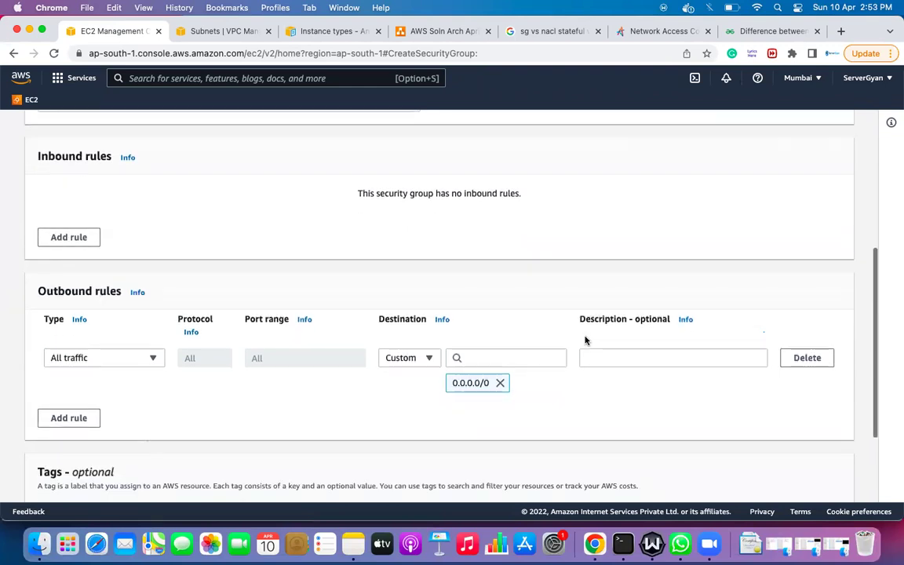
pyautogui.scroll(3, 584, 339)
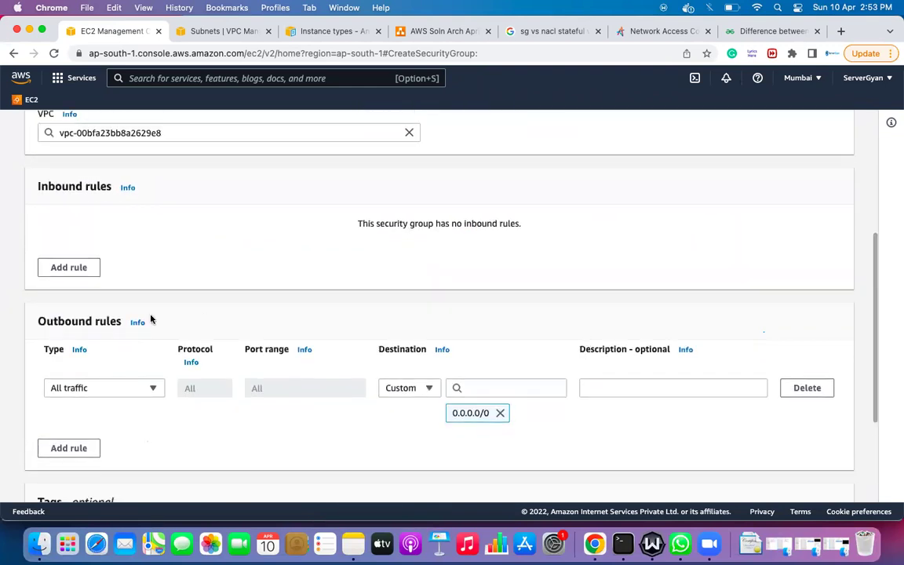
pyautogui.scroll(1, 77, 322)
pyautogui.scroll(-2, 101, 378)
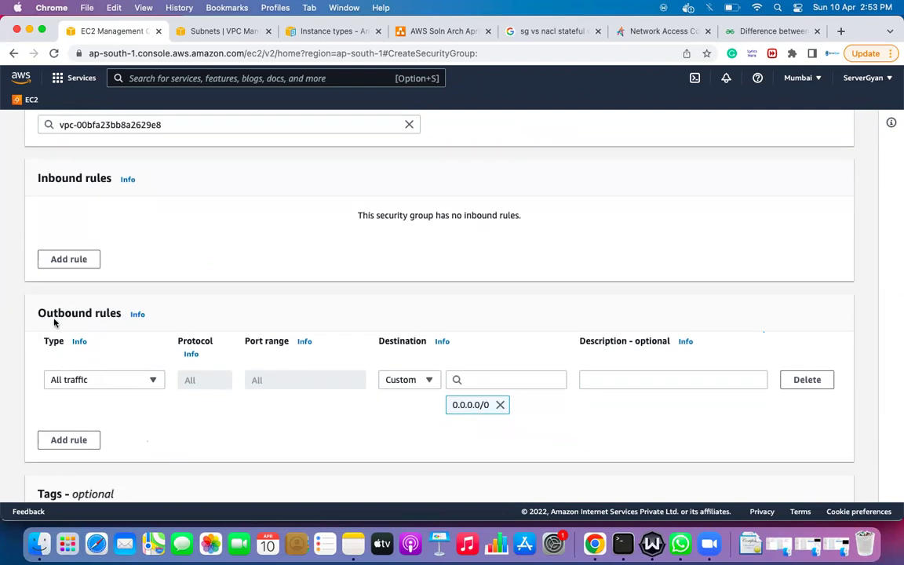
pyautogui.moveTo(36, 312); pyautogui.dragTo(124, 317)
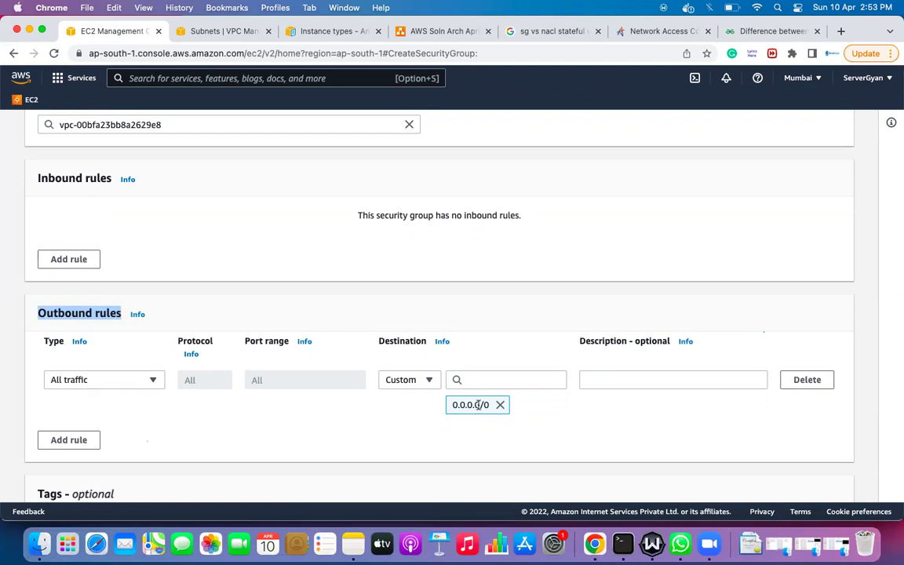
pyautogui.moveTo(452, 405); pyautogui.dragTo(490, 406)
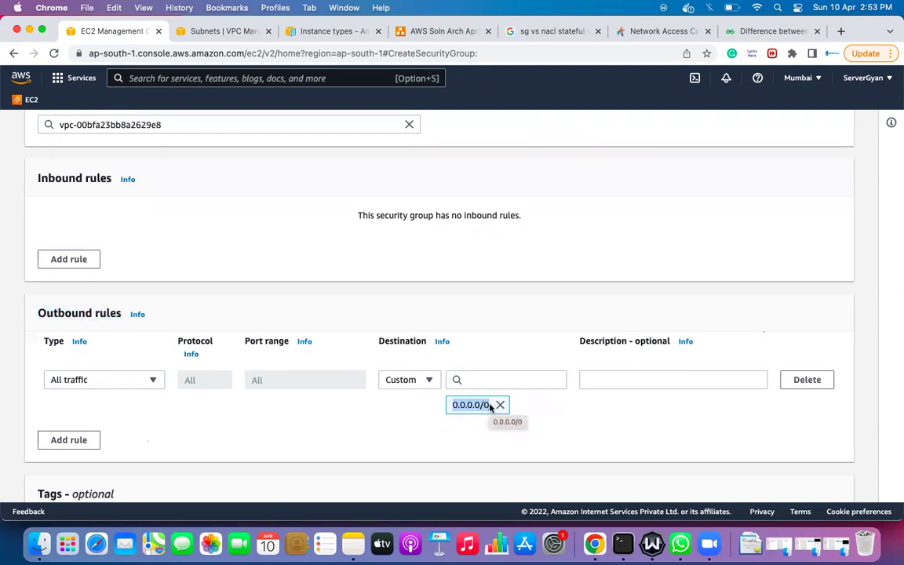
pyautogui.click(481, 442)
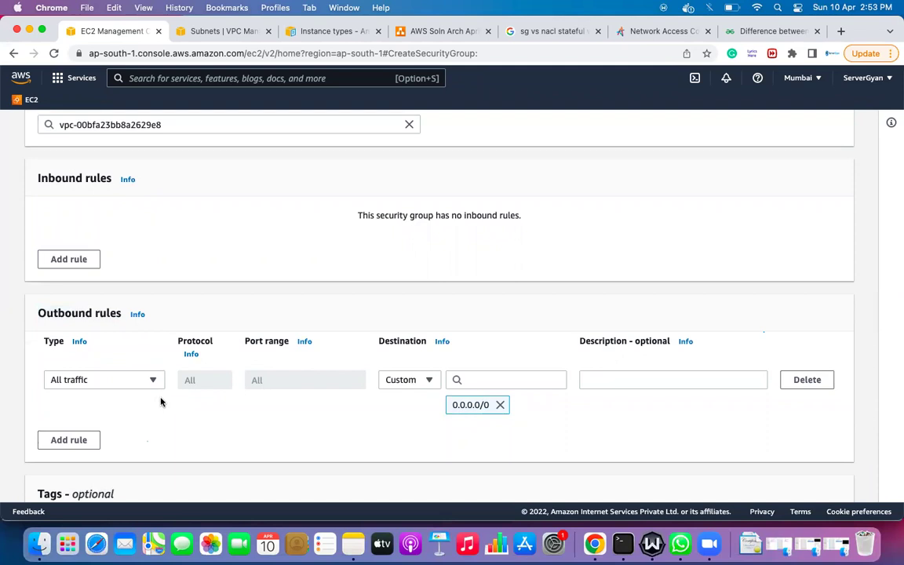
pyautogui.moveTo(37, 313); pyautogui.dragTo(124, 313)
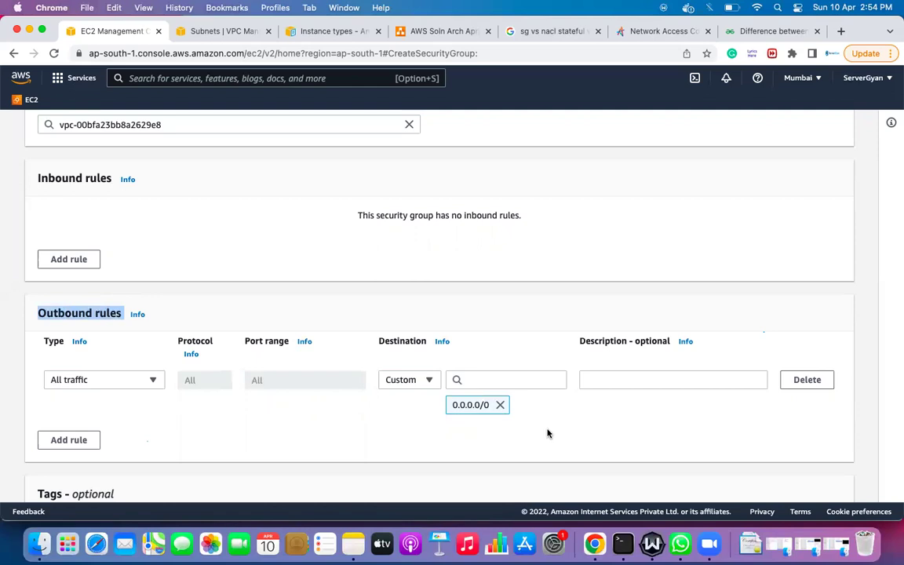
# Step: Delete the default outbound rule and add an inbound SSH rule with source Anywhere-IPv4
pyautogui.click(805, 383)
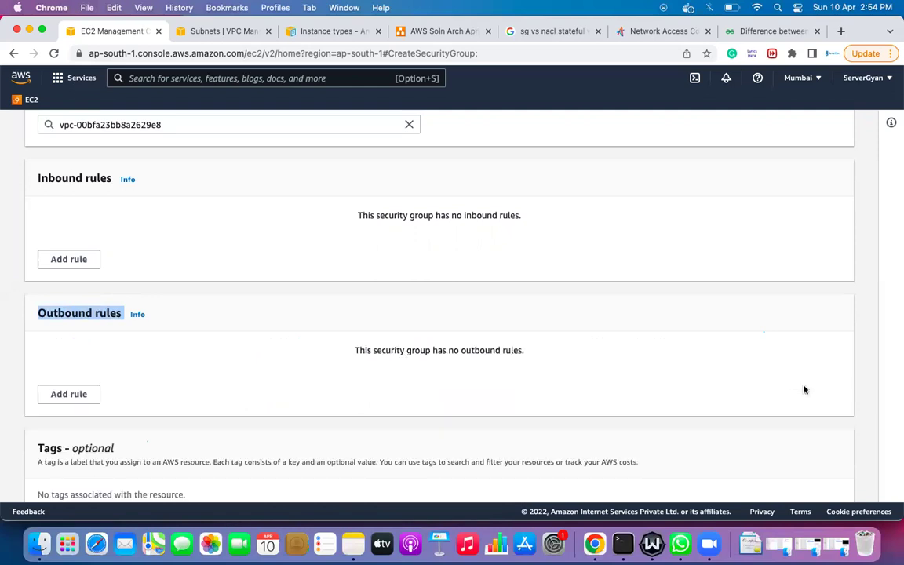
pyautogui.scroll(2, 321, 256)
pyautogui.click(86, 327)
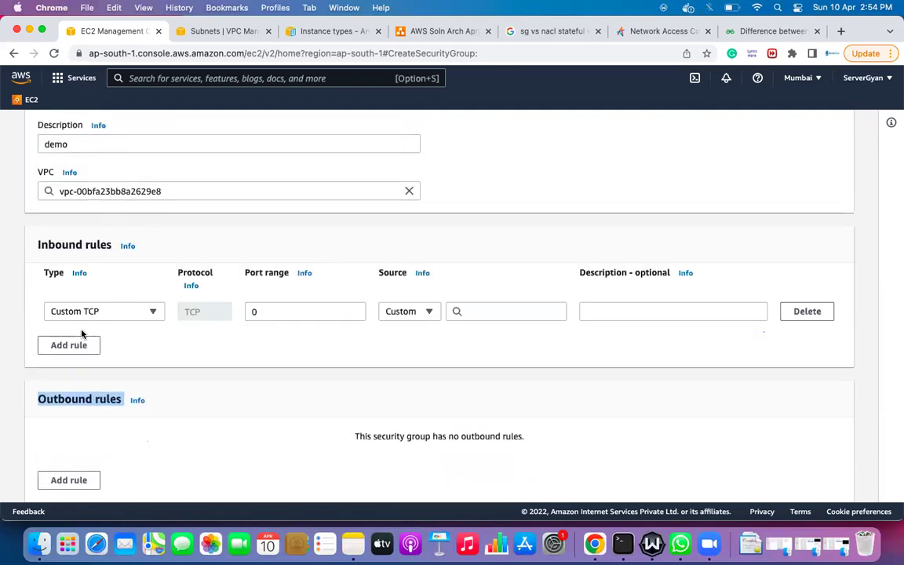
pyautogui.click(119, 312)
pyautogui.scroll(-2, 105, 266)
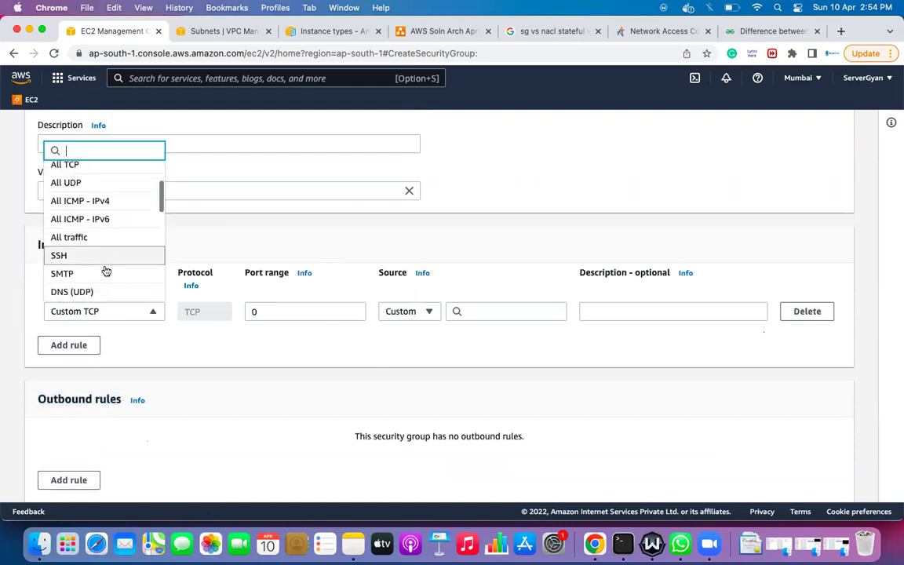
pyautogui.click(105, 258)
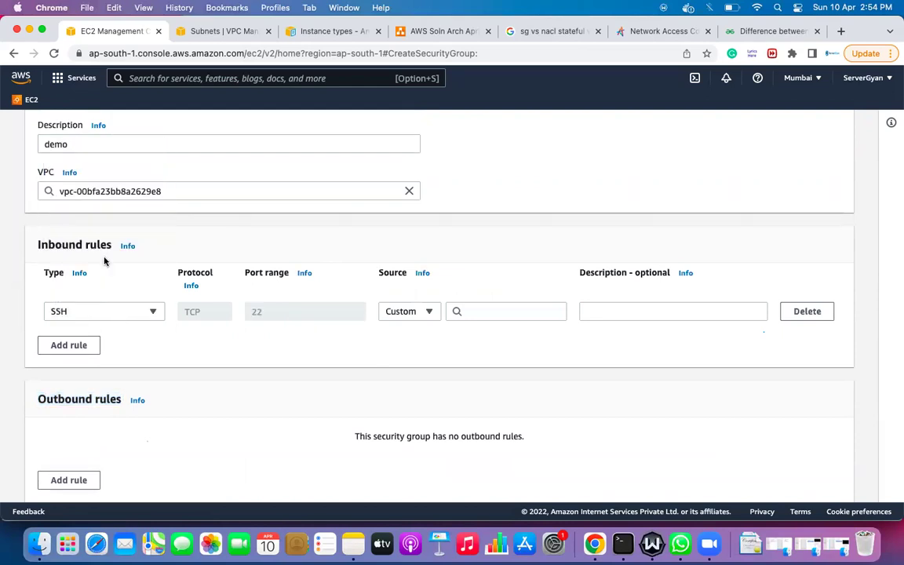
pyautogui.click(421, 311)
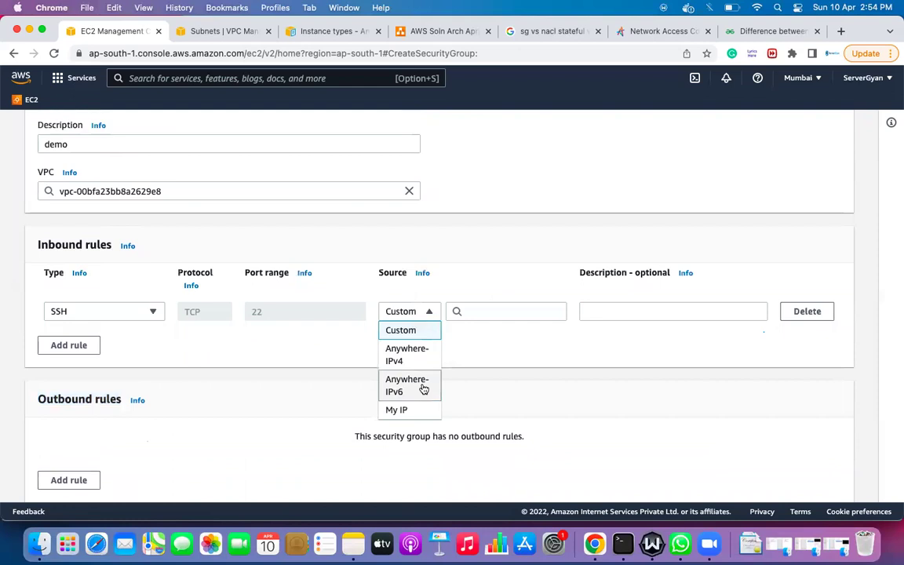
pyautogui.click(390, 359)
# Step: Add an outbound SSH rule with destination Anywhere-IPv4 to the demo security group
pyautogui.scroll(-2, 550, 375)
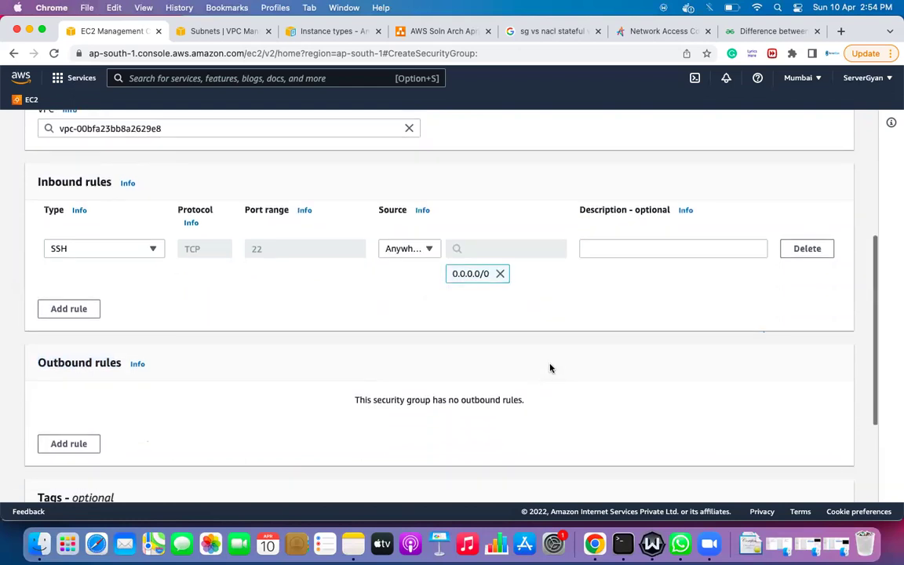
pyautogui.scroll(-2, 550, 368)
pyautogui.click(81, 365)
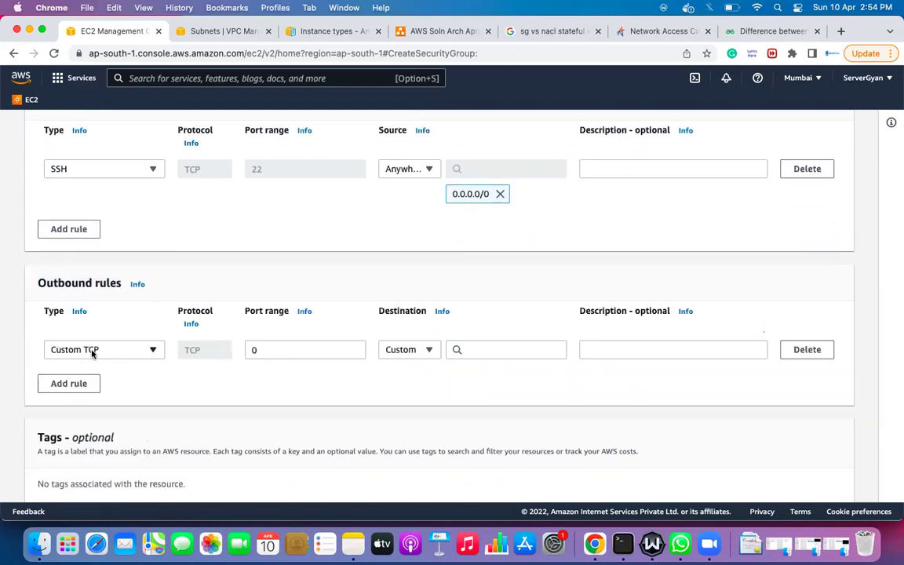
pyautogui.click(92, 353)
pyautogui.click(91, 334)
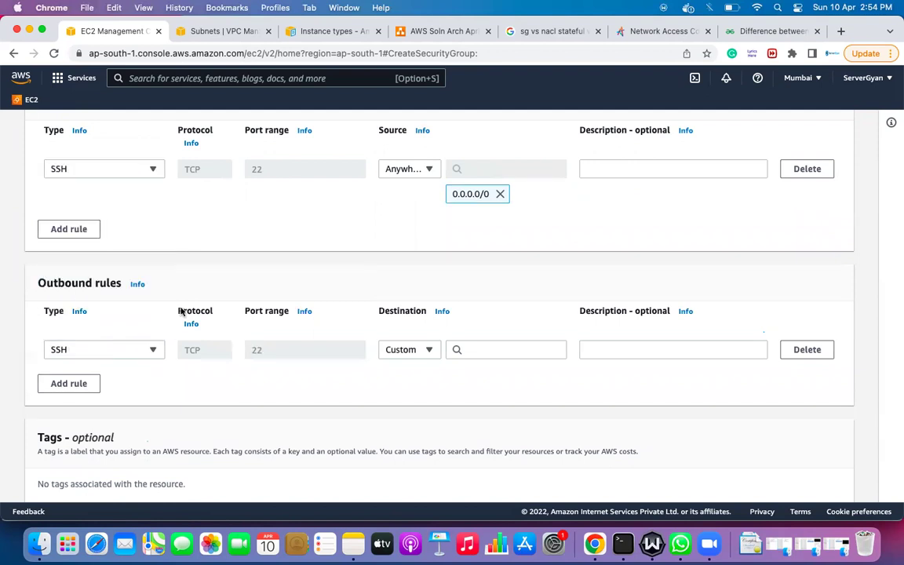
pyautogui.click(426, 351)
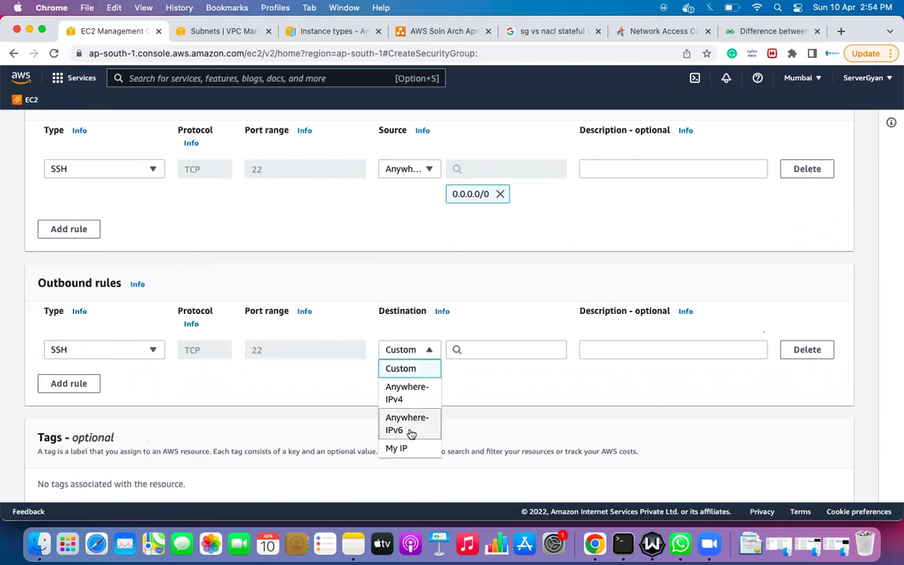
pyautogui.click(416, 389)
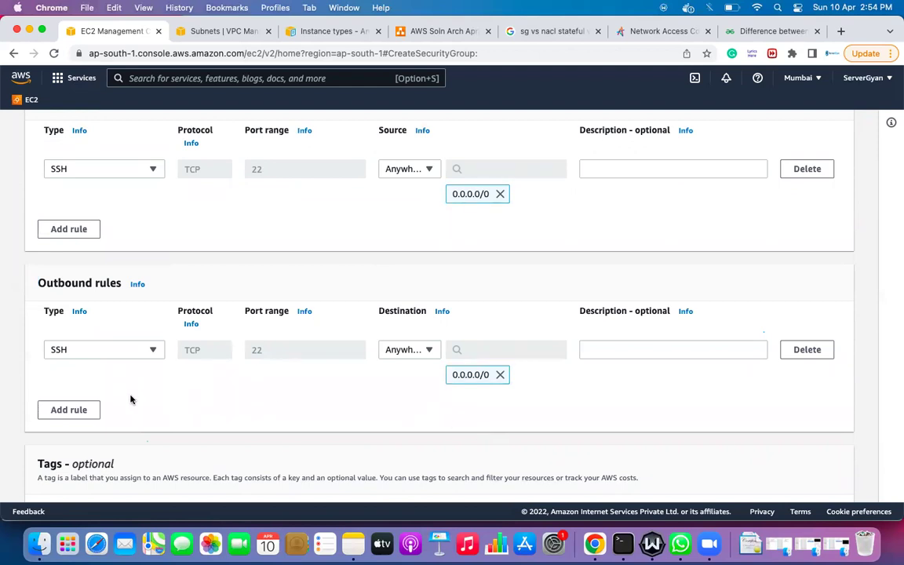
# Step: Add a second inbound rule of type HTTP with source Anywhere-IPv4
pyautogui.click(88, 226)
pyautogui.click(93, 221)
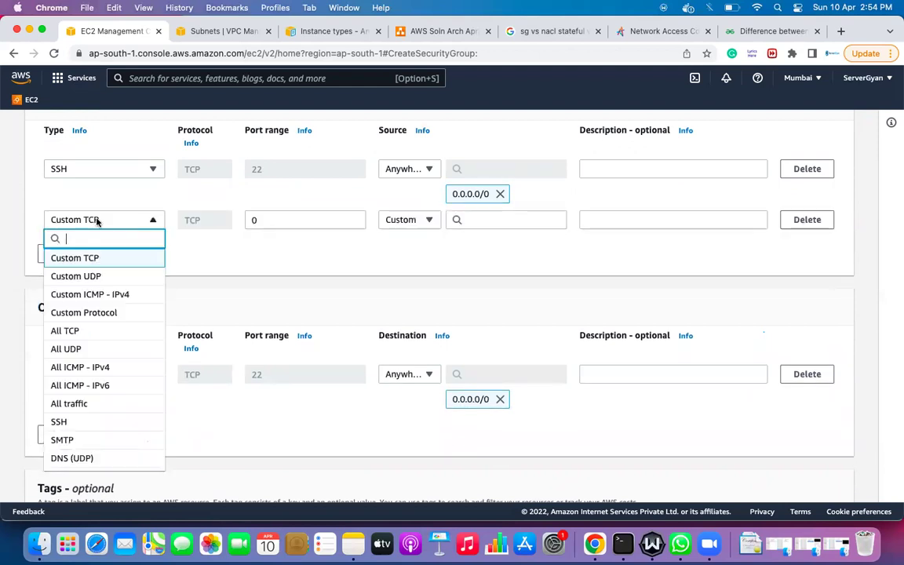
pyautogui.scroll(-2, 98, 432)
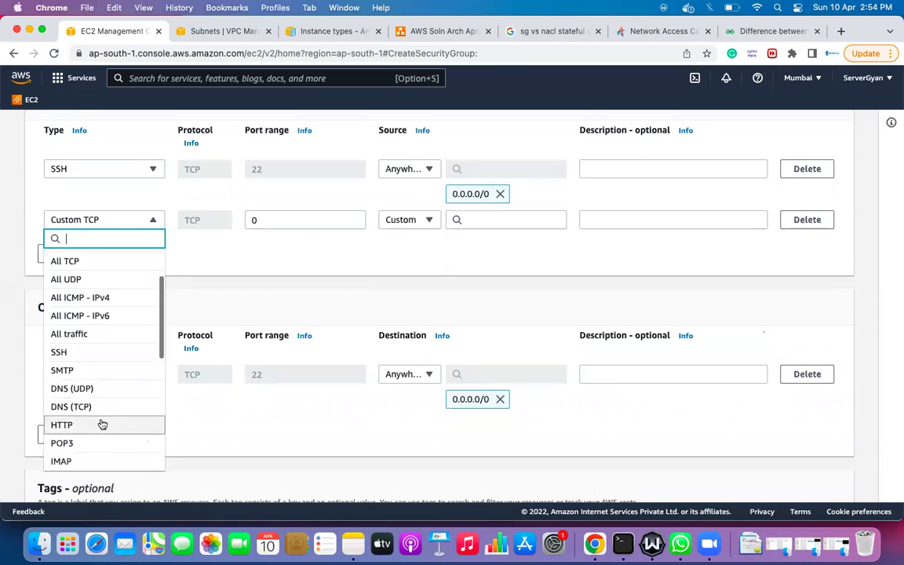
pyautogui.click(98, 426)
pyautogui.click(431, 222)
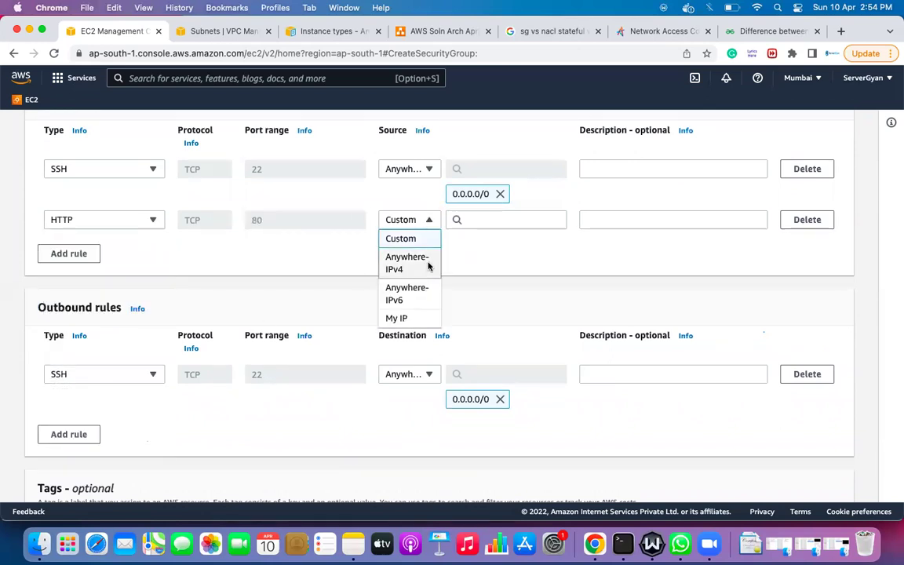
pyautogui.click(427, 263)
# Step: Cancel the creation of the demo security group
pyautogui.scroll(-2, 337, 385)
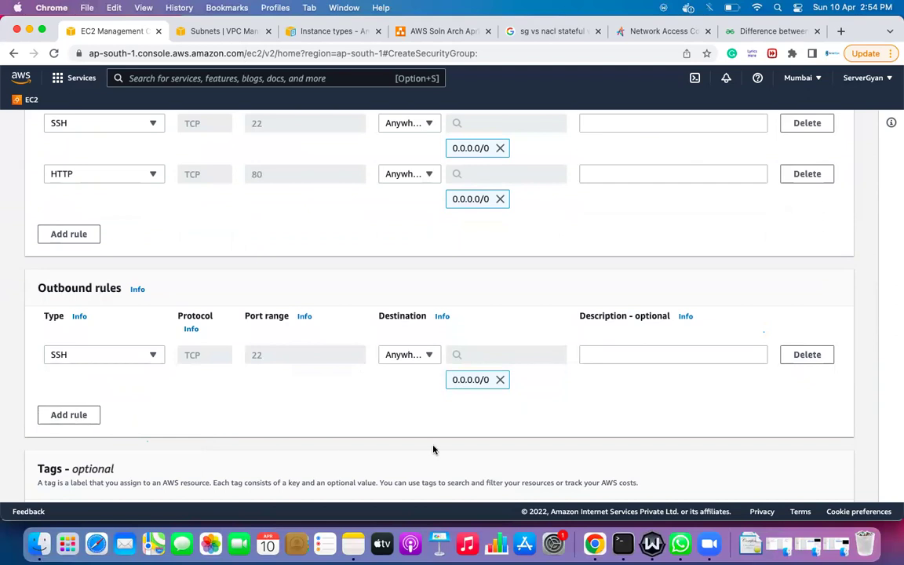
pyautogui.scroll(-3, 591, 404)
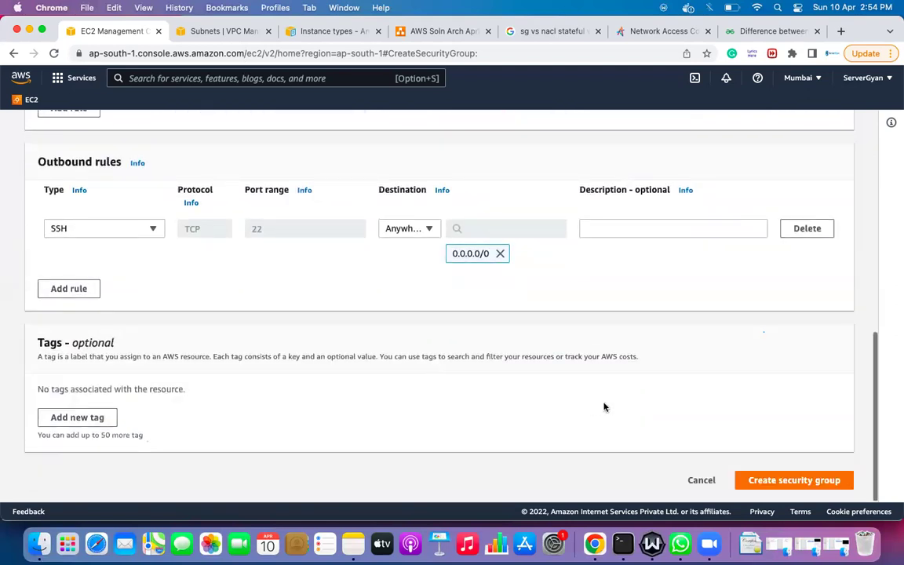
pyautogui.click(703, 485)
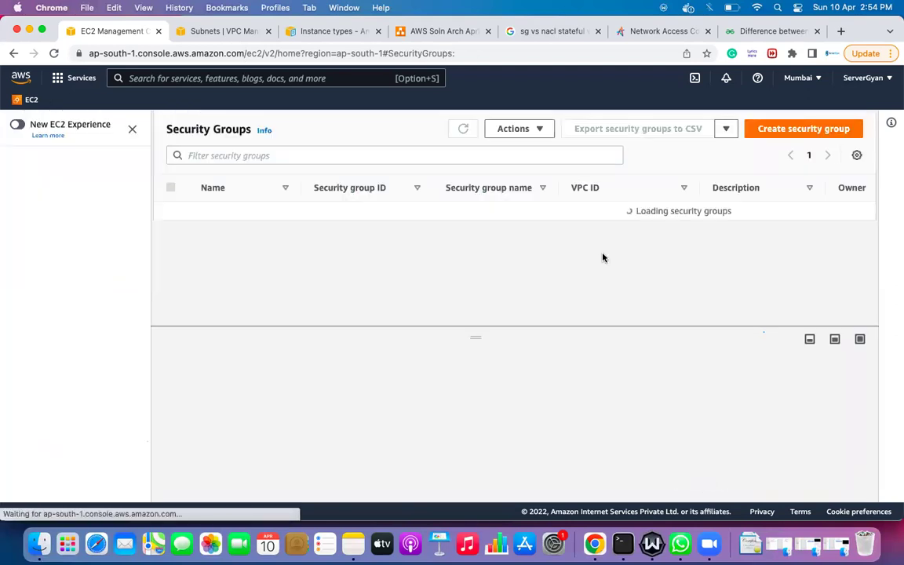
# Step: Open a blank security group creation form and examine its default outbound rule, highlighting the Outbound rules heading
pyautogui.click(793, 130)
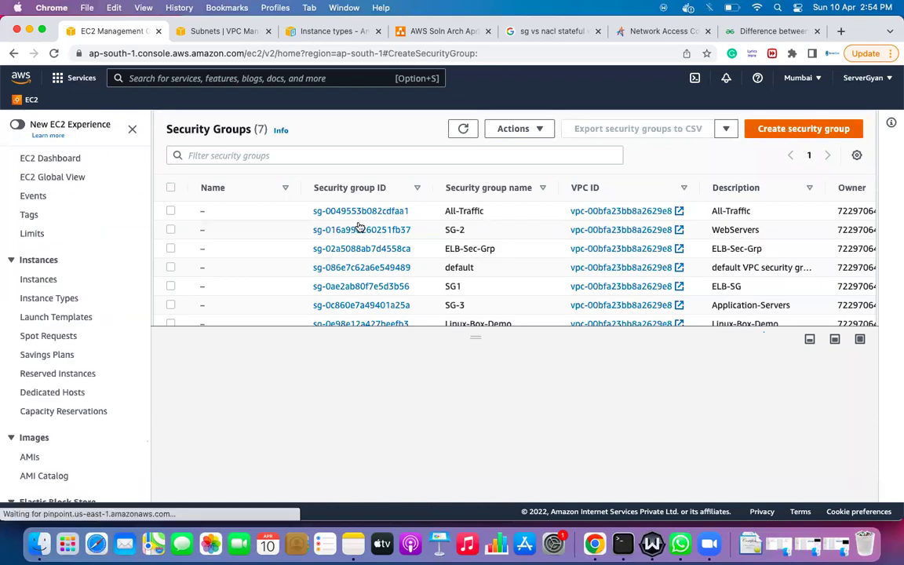
pyautogui.scroll(-5, 177, 390)
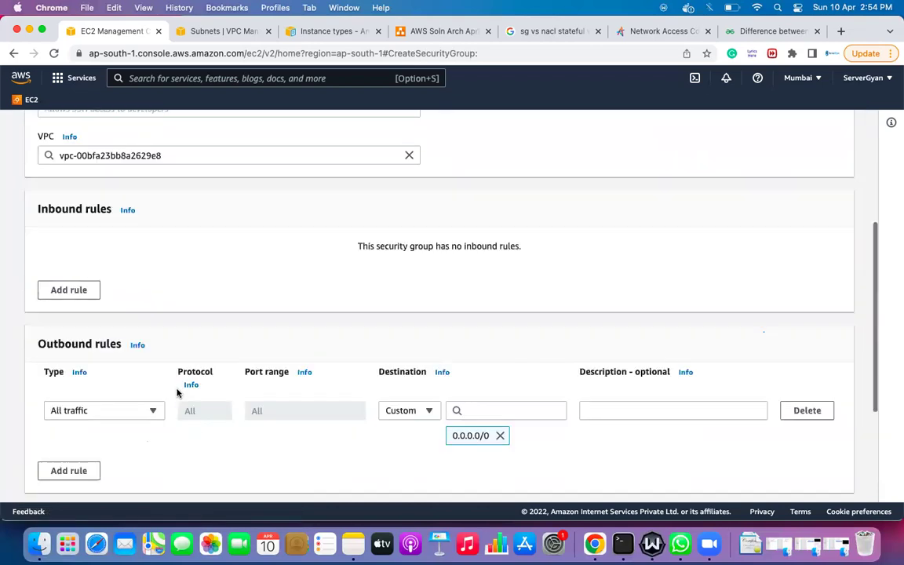
pyautogui.scroll(-2, 178, 392)
pyautogui.scroll(1, 177, 390)
pyautogui.moveTo(36, 204); pyautogui.dragTo(121, 205)
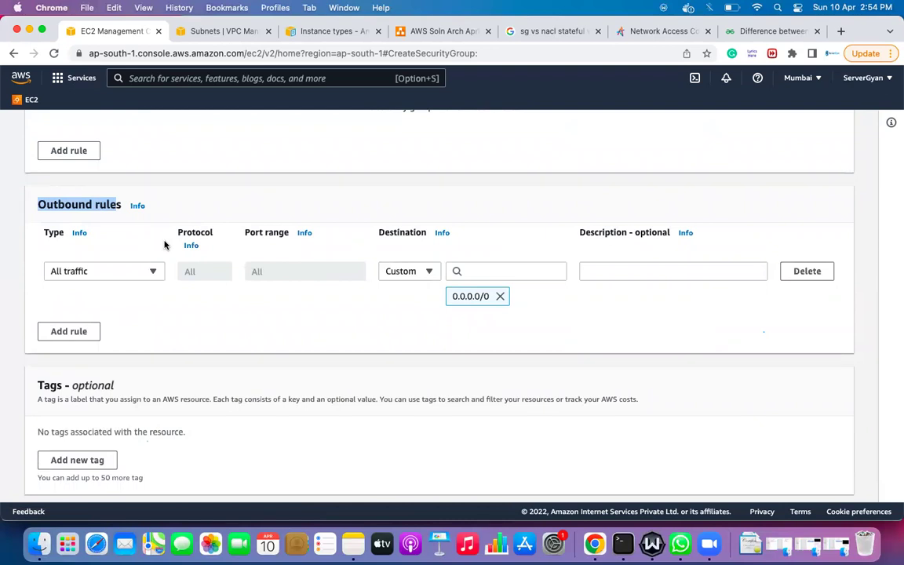
pyautogui.scroll(6, 164, 245)
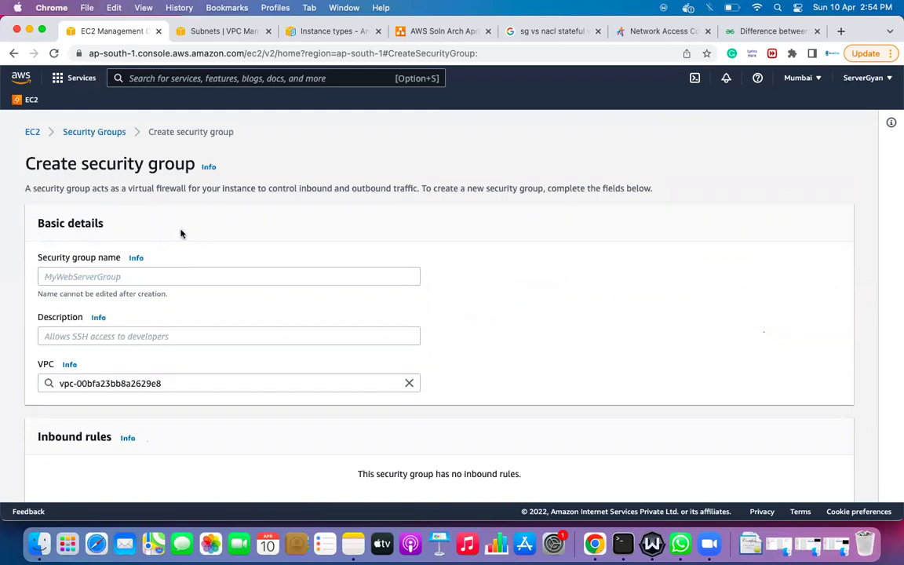
# Step: Check the VPC Subnets list, return to the KnowledgeHut comparison, and review the NACL versus Security Group table
pyautogui.click(206, 30)
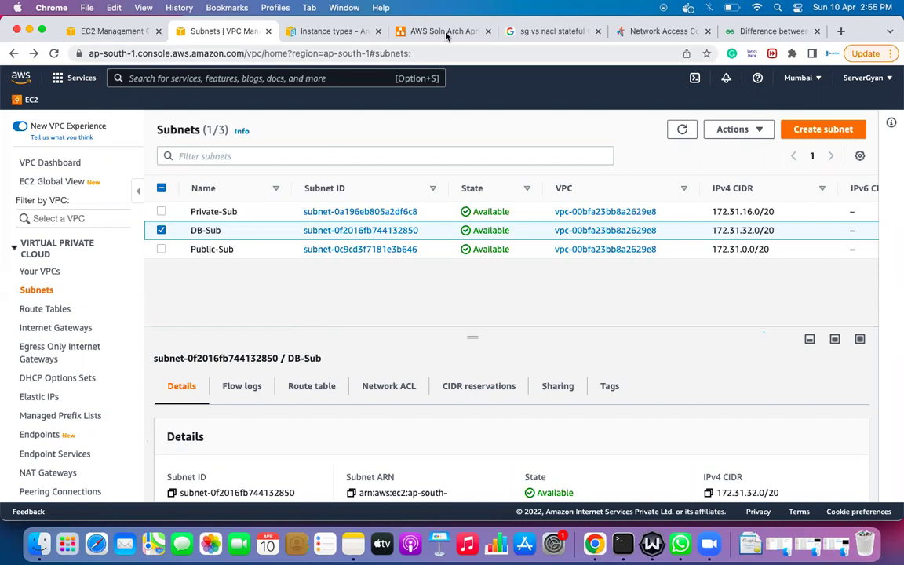
pyautogui.click(663, 33)
pyautogui.scroll(-1, 607, 379)
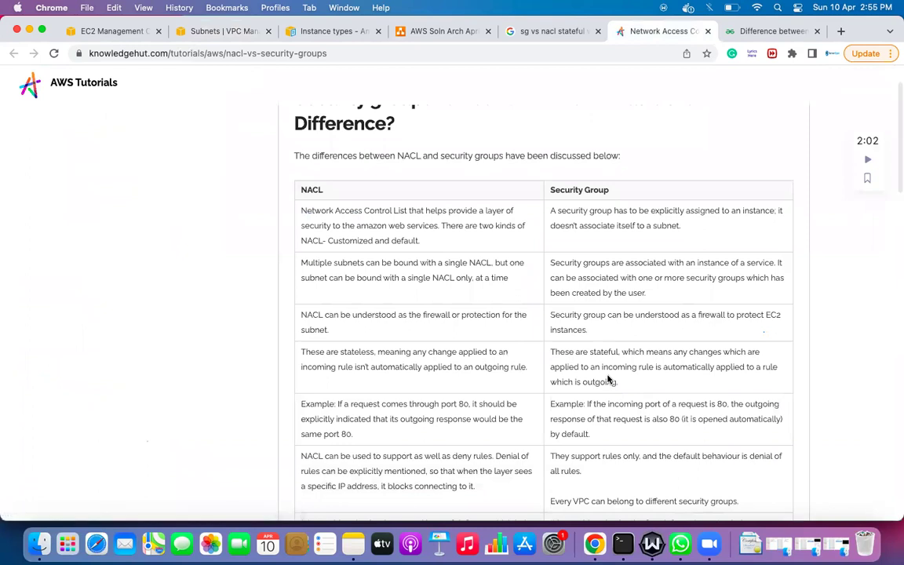
pyautogui.scroll(-2, 607, 379)
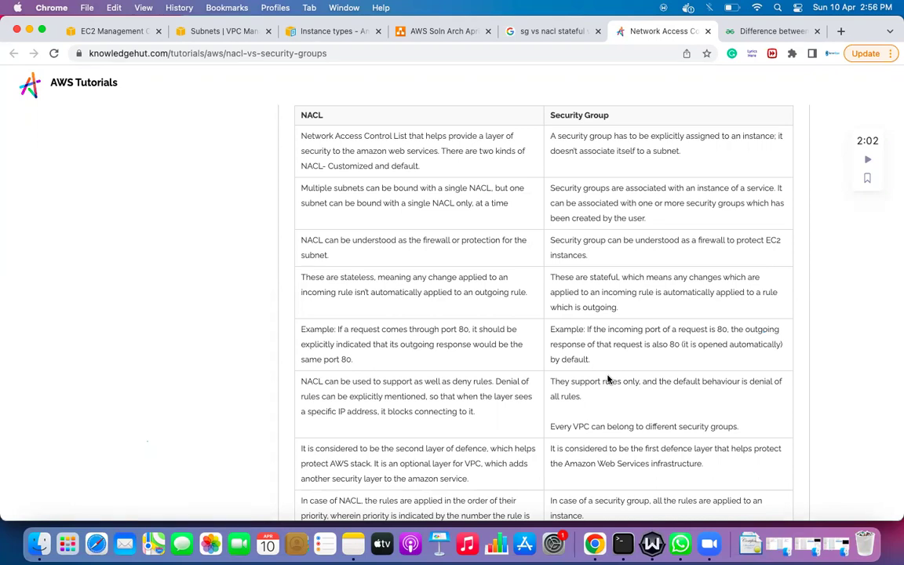
pyautogui.scroll(-5, 607, 380)
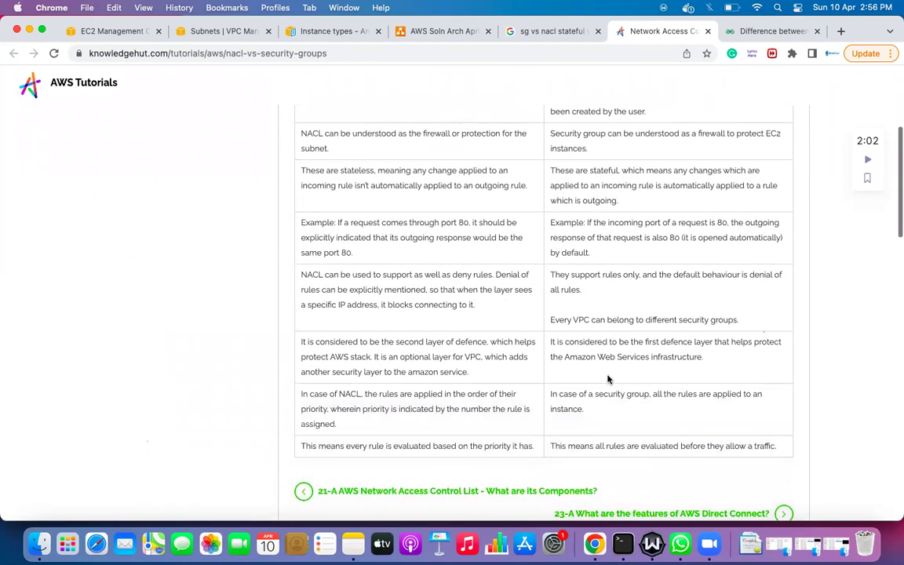
pyautogui.scroll(5, 607, 380)
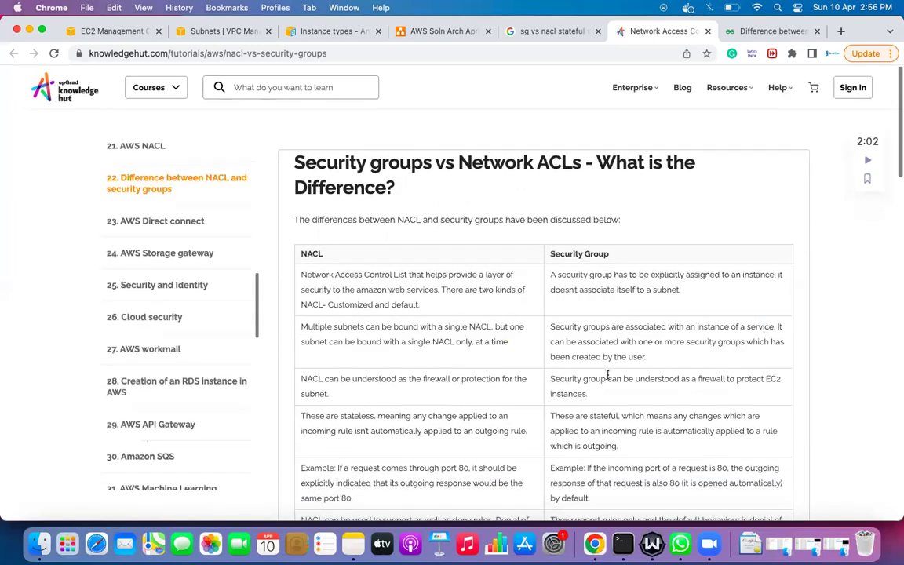